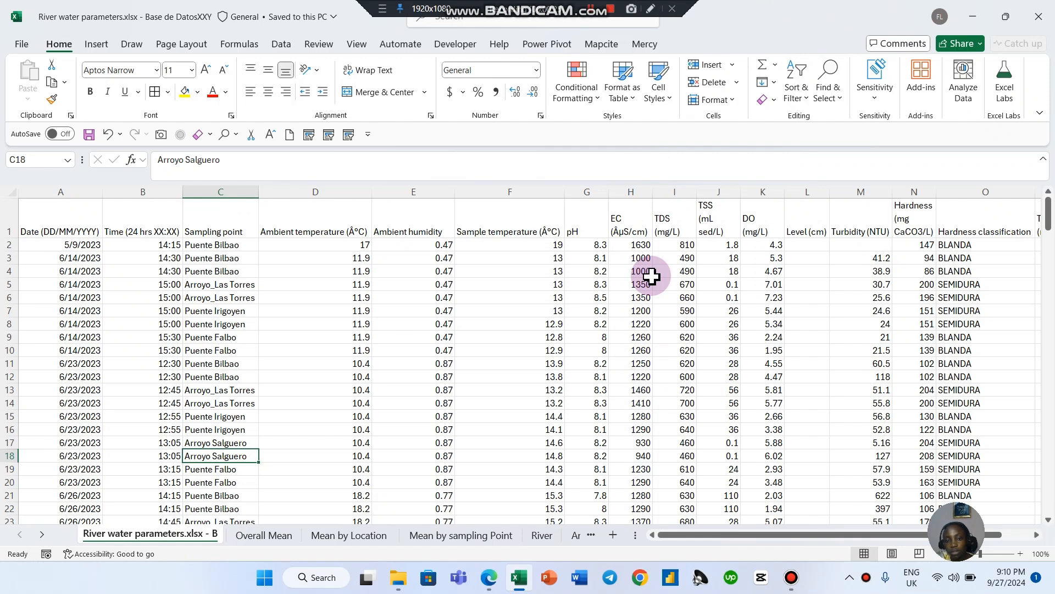
# Look through the sampling records in the river water parameters sheet
pyautogui.click(308, 302)
pyautogui.scroll(-3, 325, 318)
pyautogui.scroll(3, 325, 319)
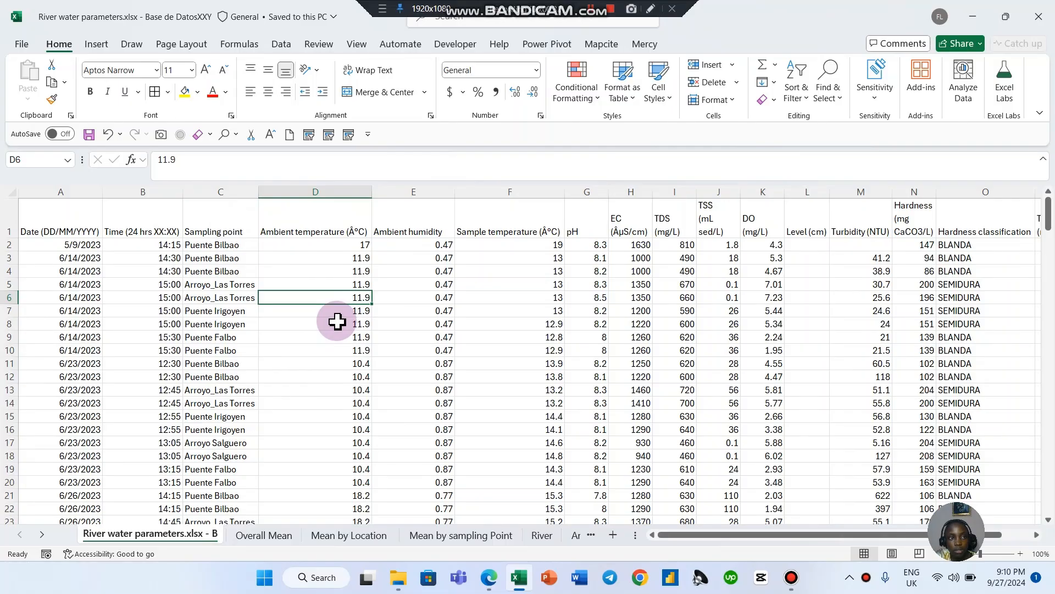
pyautogui.scroll(-7, 330, 318)
pyautogui.scroll(7, 352, 333)
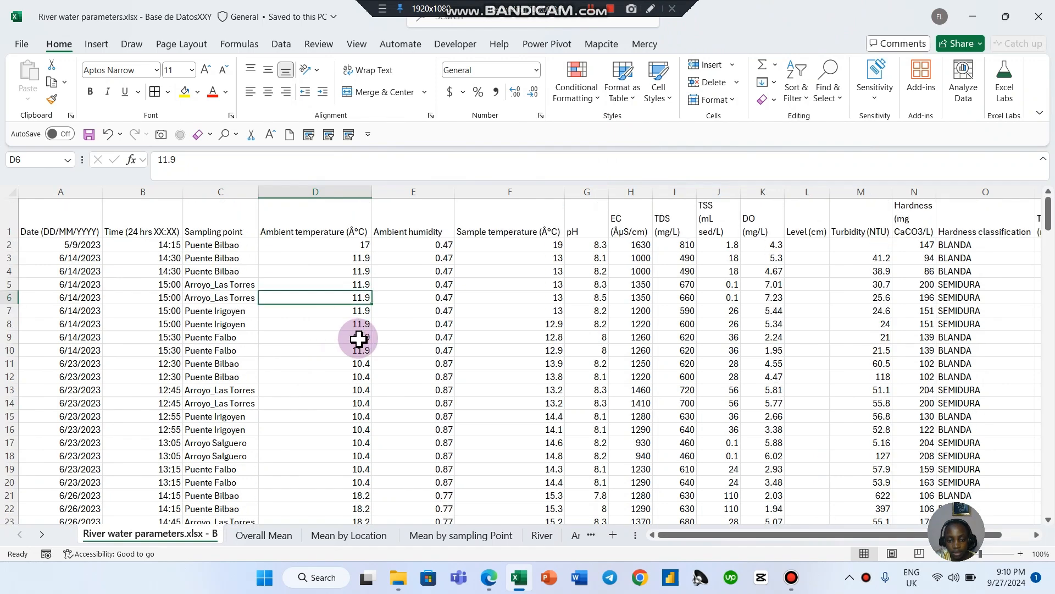
# Switch to Microsoft Edge and view the Kaggle notebook "EDA with UMAP"
pyautogui.moveTo(489, 580)
pyautogui.click(513, 513)
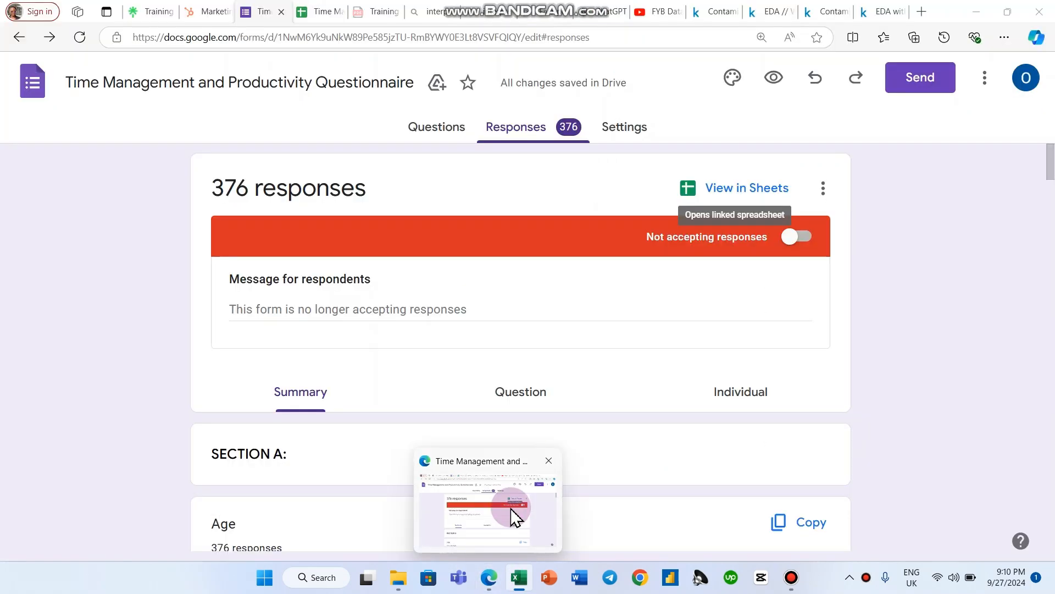
pyautogui.click(871, 10)
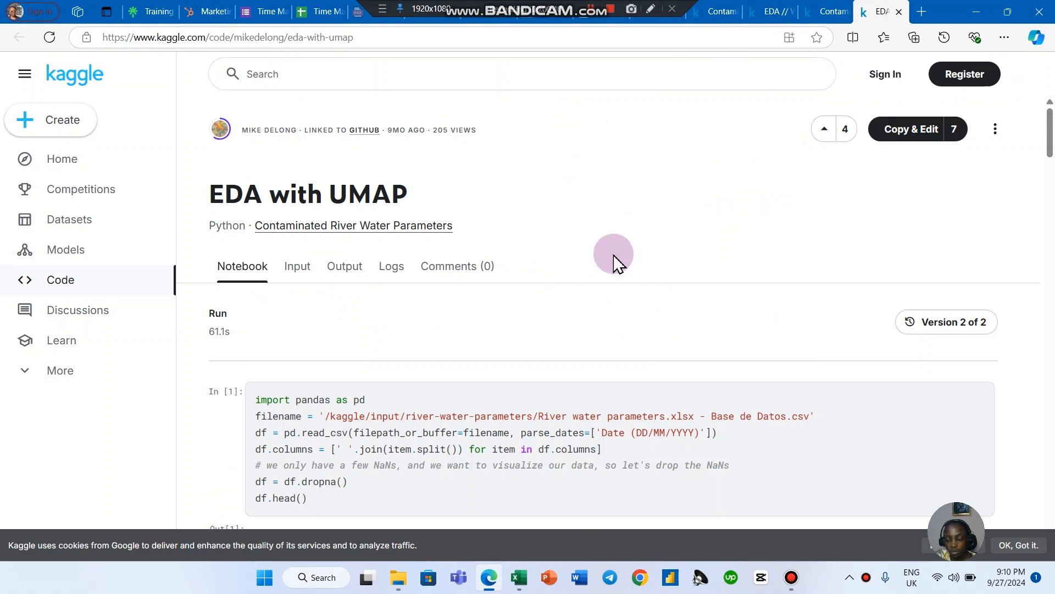
pyautogui.scroll(-3, 630, 258)
pyautogui.scroll(3, 471, 252)
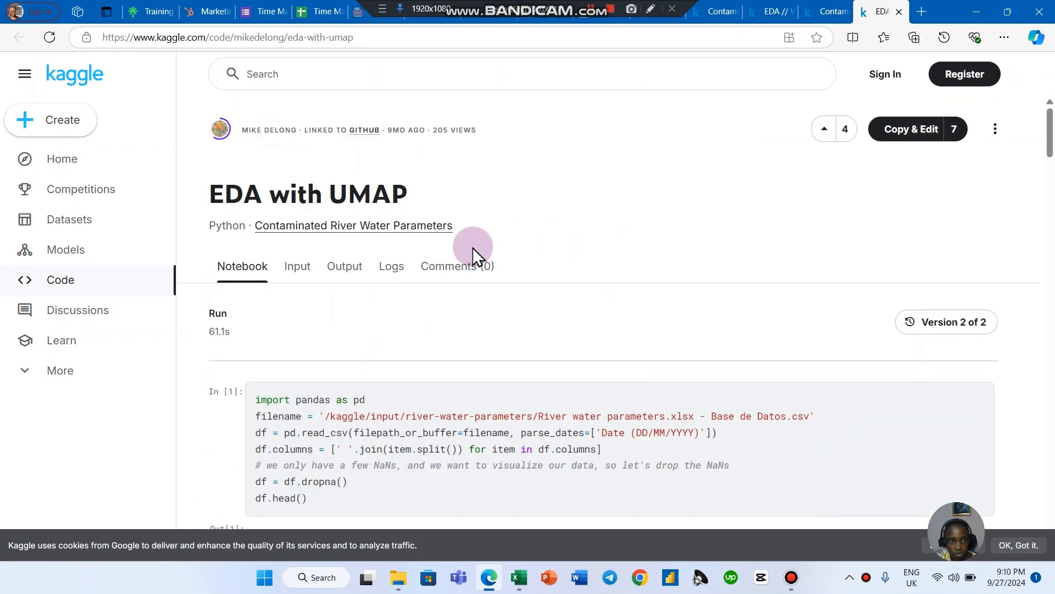
# Open the Kaggle dataset page "Contaminated River Water Parameters" and skim its description and file details
pyautogui.click(774, 17)
pyautogui.click(723, 11)
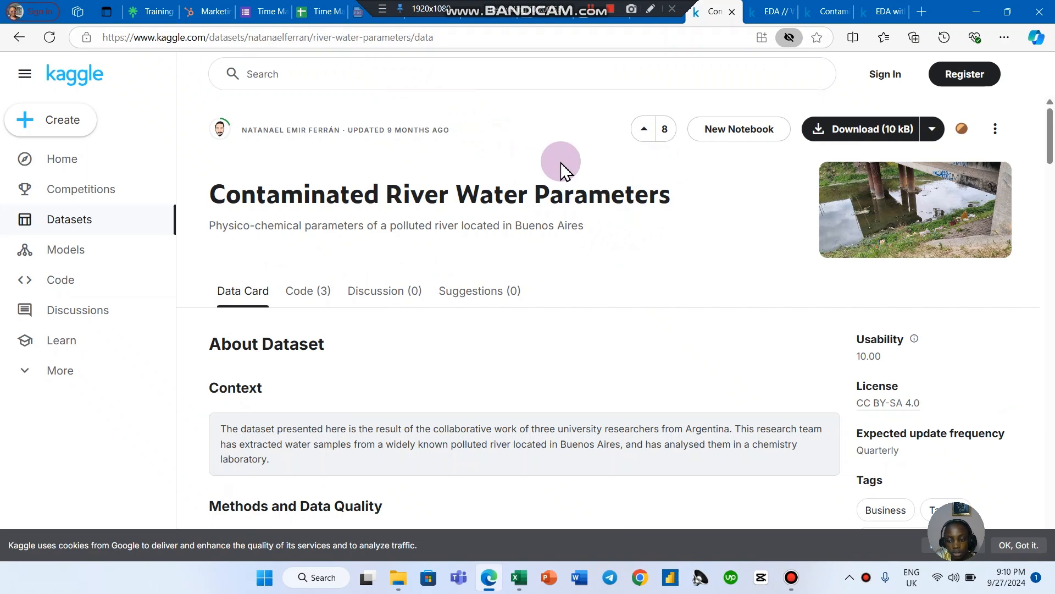
pyautogui.scroll(-4, 603, 197)
pyautogui.scroll(-4, 603, 201)
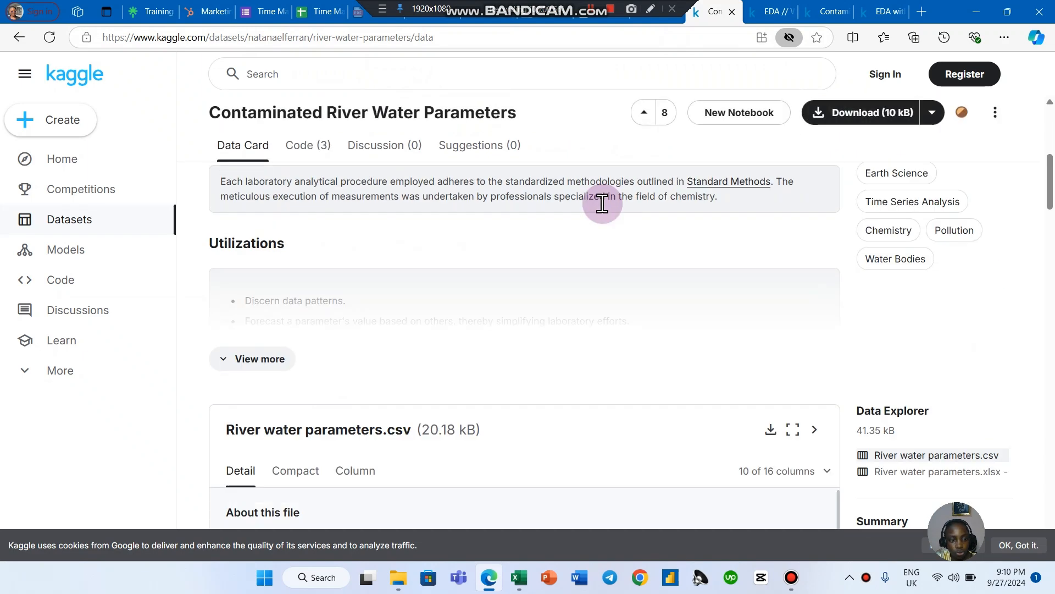
pyautogui.scroll(-4, 563, 238)
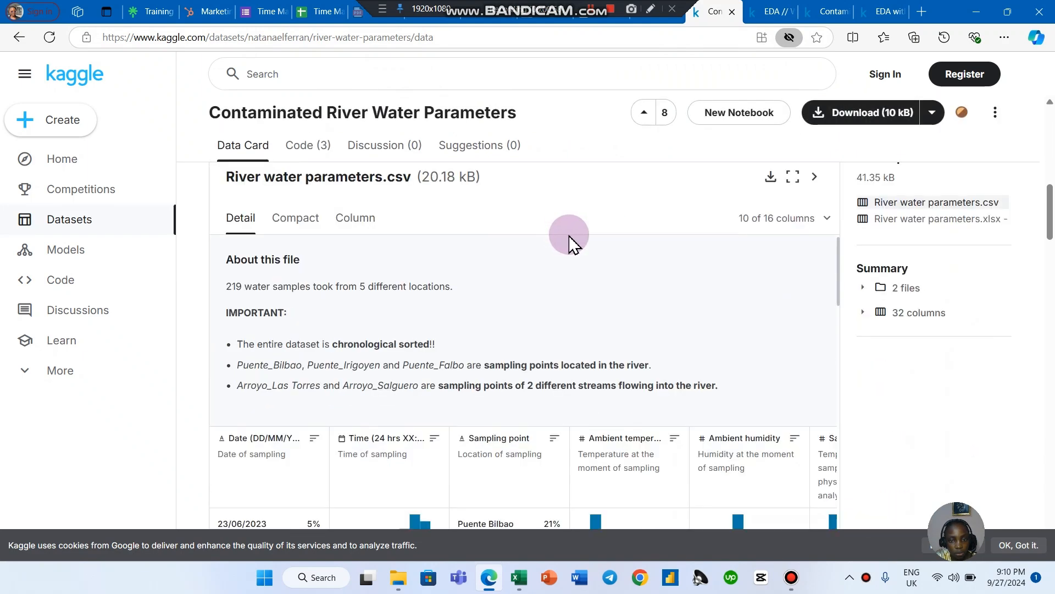
pyautogui.scroll(10, 583, 248)
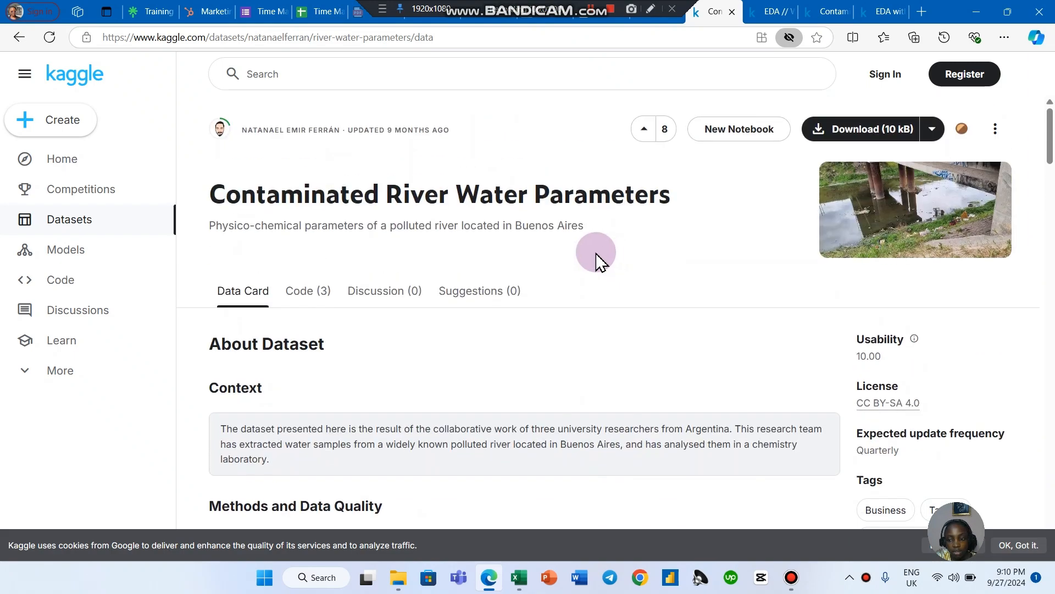
# Read the "About this file" notes for River water parameters.csv, highlighting the Puente sampling points and the text on their location
pyautogui.scroll(-2, 599, 260)
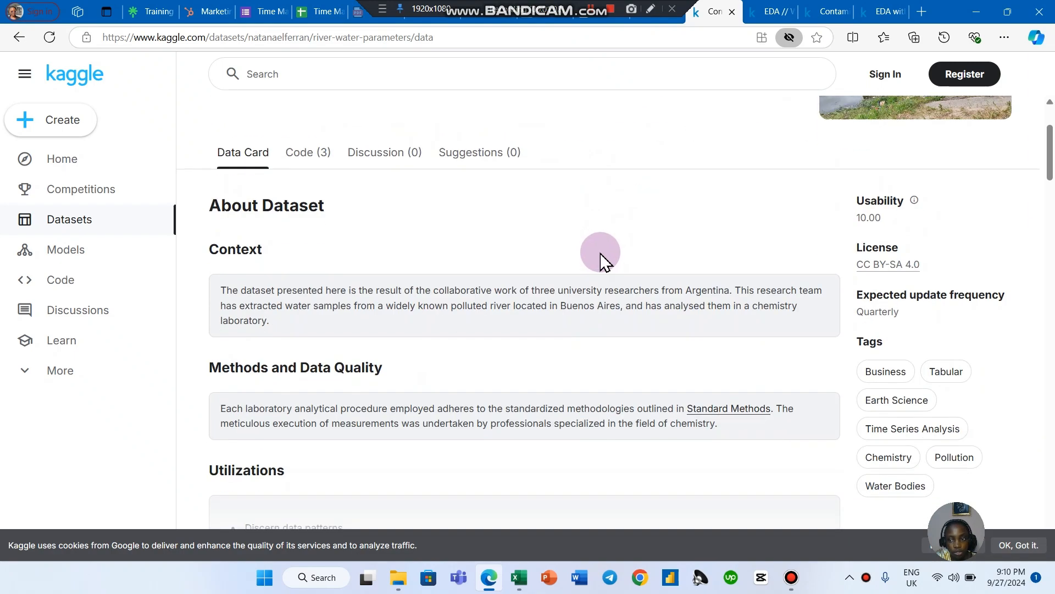
pyautogui.scroll(-2, 605, 259)
pyautogui.scroll(-6, 603, 261)
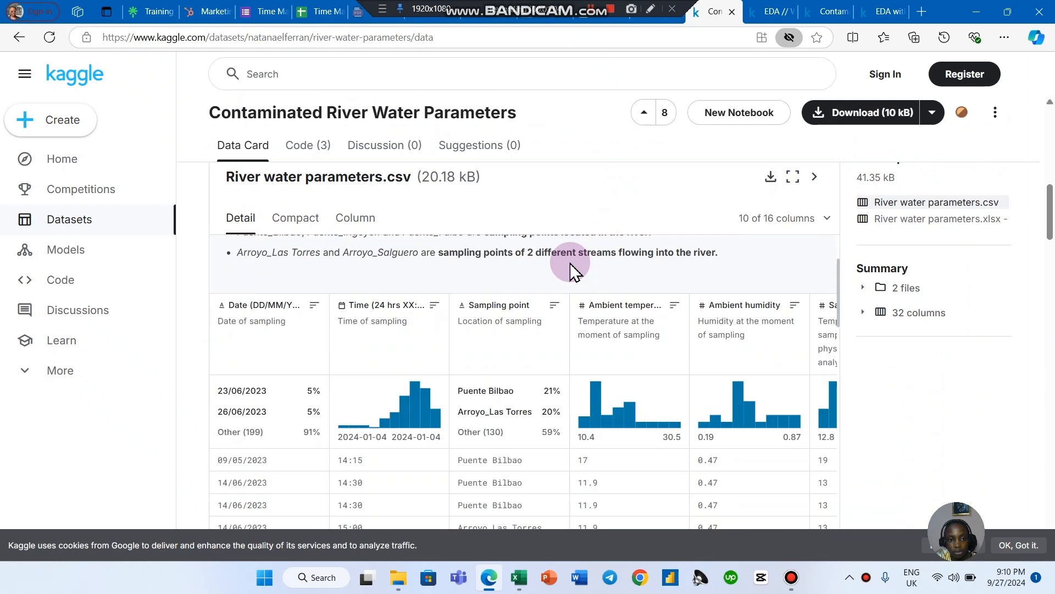
pyautogui.scroll(1, 502, 291)
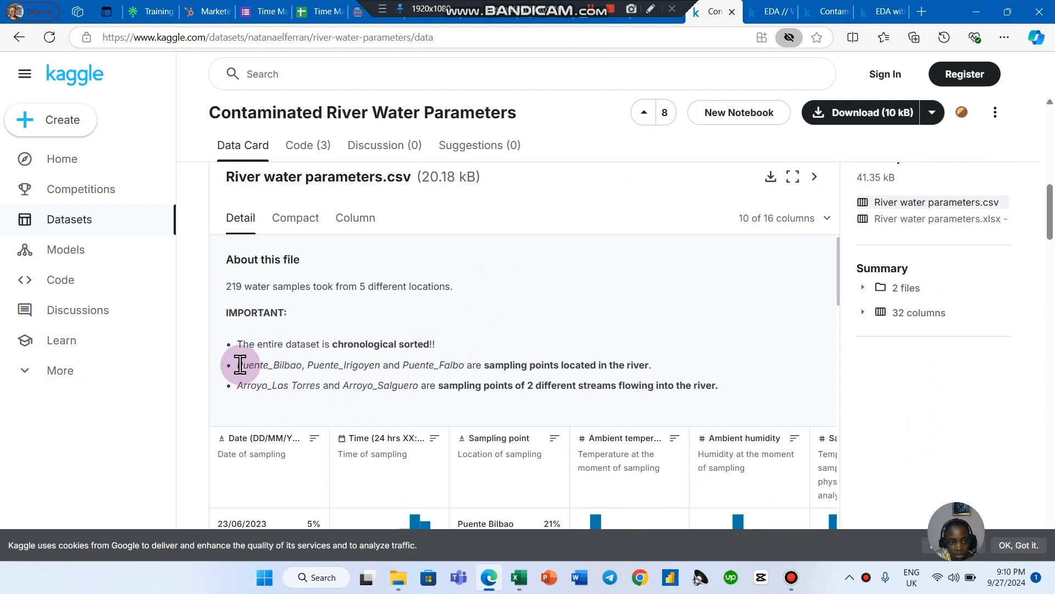
pyautogui.moveTo(240, 365); pyautogui.dragTo(373, 364)
pyautogui.click(447, 367)
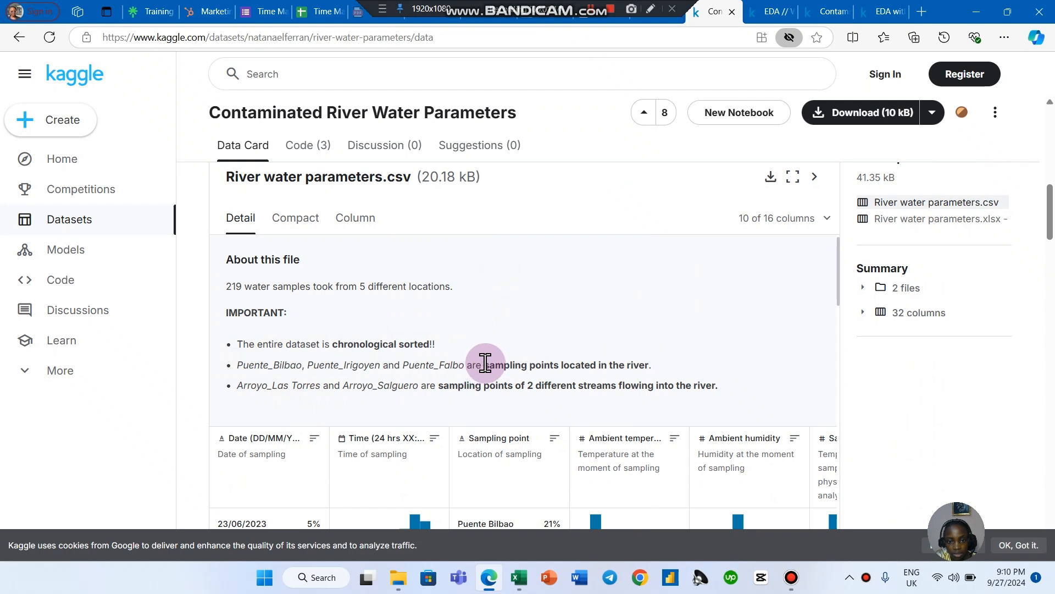
pyautogui.moveTo(485, 365); pyautogui.dragTo(654, 367)
pyautogui.click(262, 386)
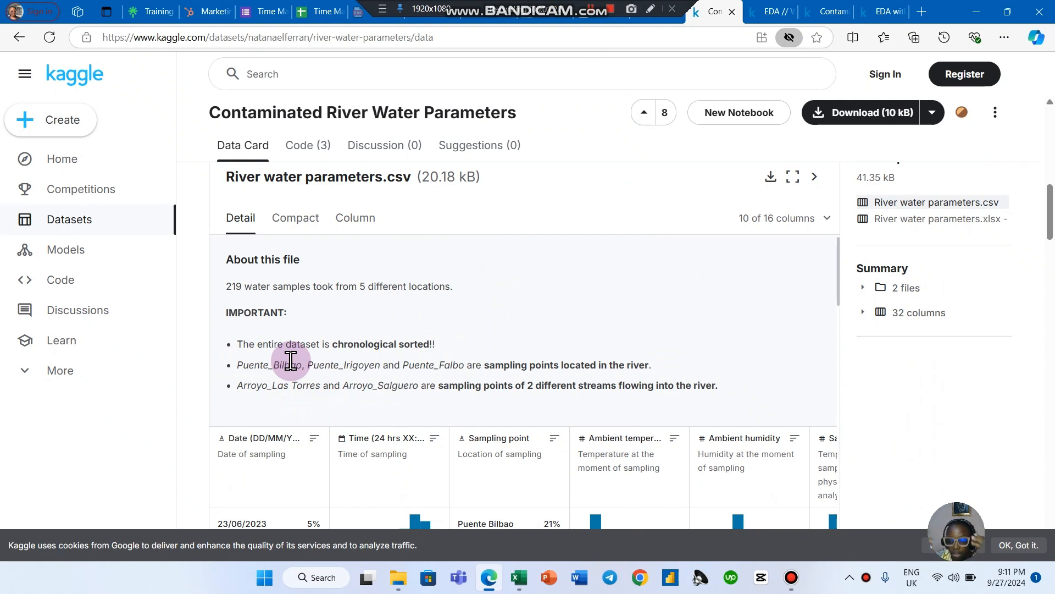
# Browse the column distributions and sample rows in the River water parameters.csv preview
pyautogui.scroll(-3, 519, 349)
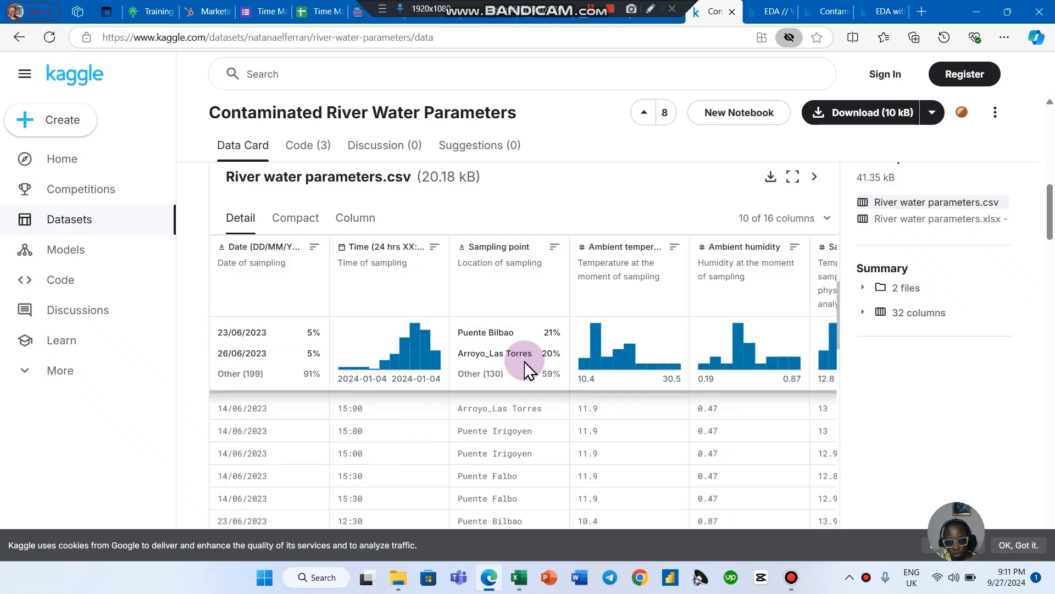
pyautogui.scroll(-10, 525, 373)
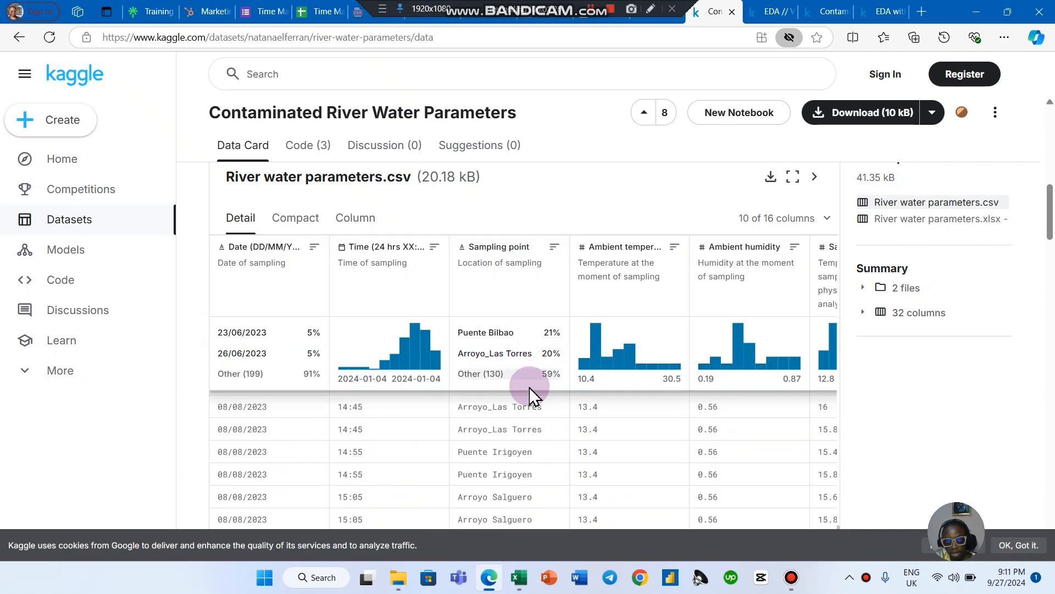
pyautogui.scroll(10, 585, 417)
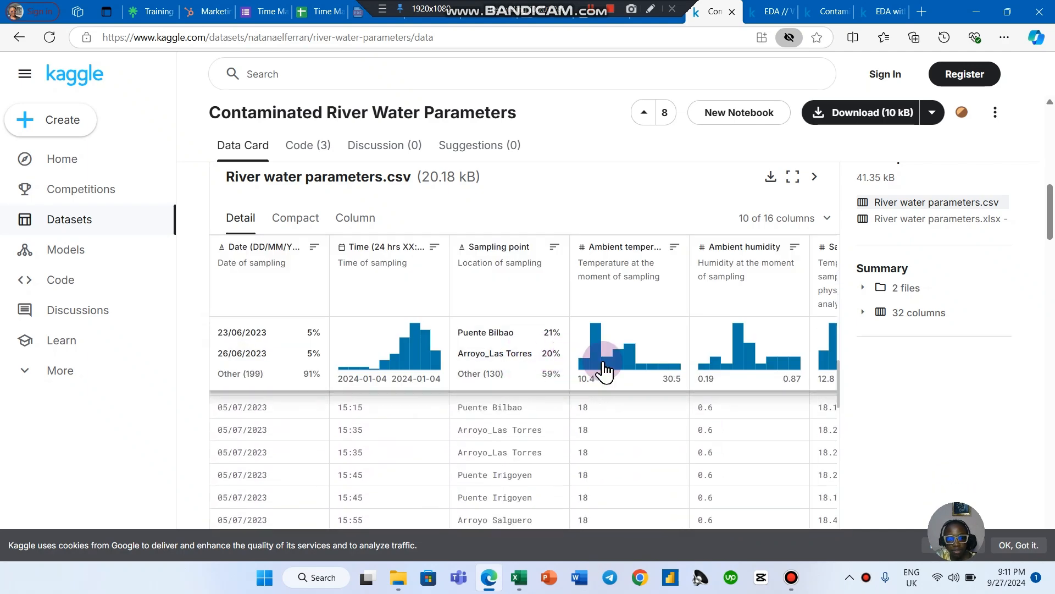
pyautogui.moveTo(615, 367)
pyautogui.scroll(3, 616, 367)
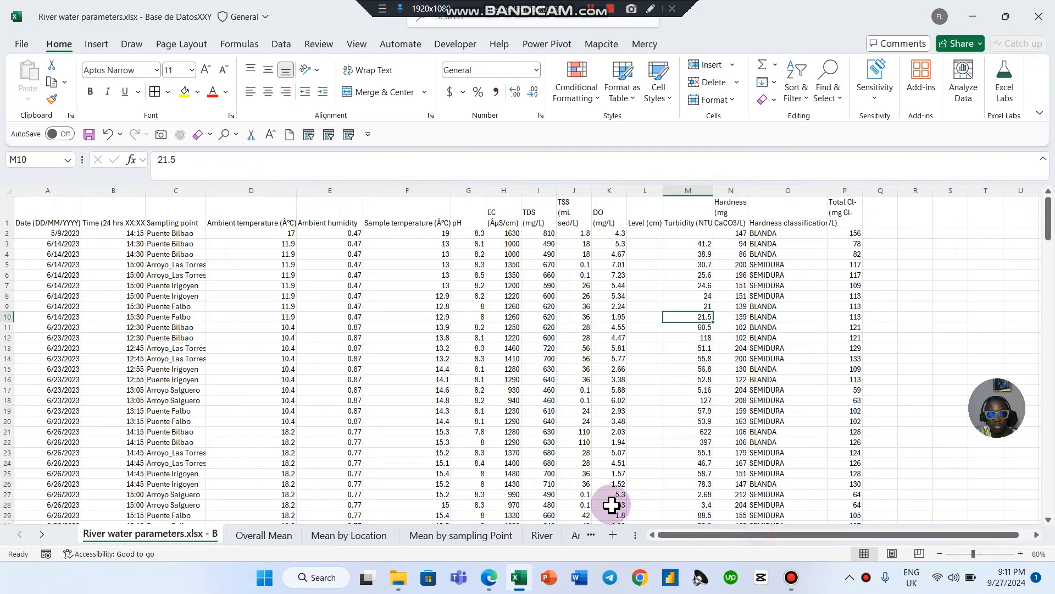
# In the Excel workbook, review the date, time and sampling point columns and the parameter columns from ambient temperature to total Cl-
pyautogui.click(59, 189)
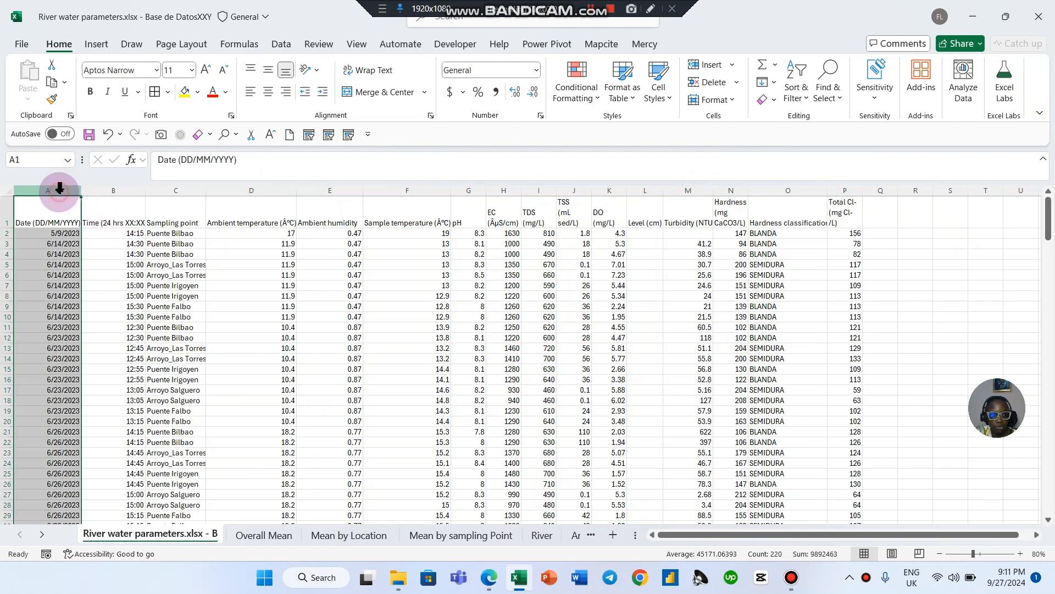
pyautogui.click(113, 189)
pyautogui.click(176, 188)
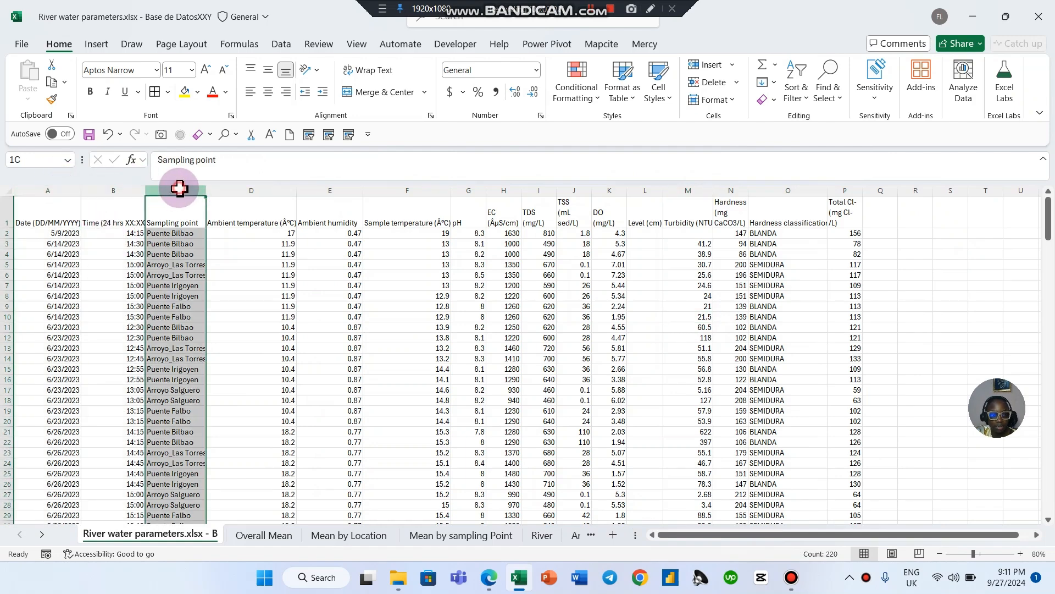
pyautogui.click(350, 232)
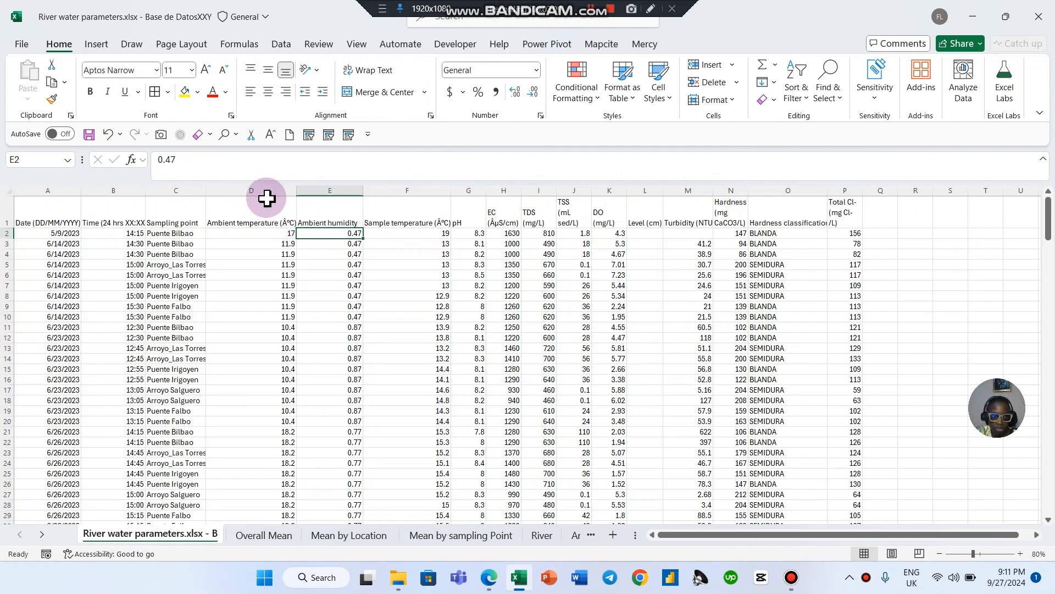
pyautogui.moveTo(267, 191); pyautogui.dragTo(829, 265)
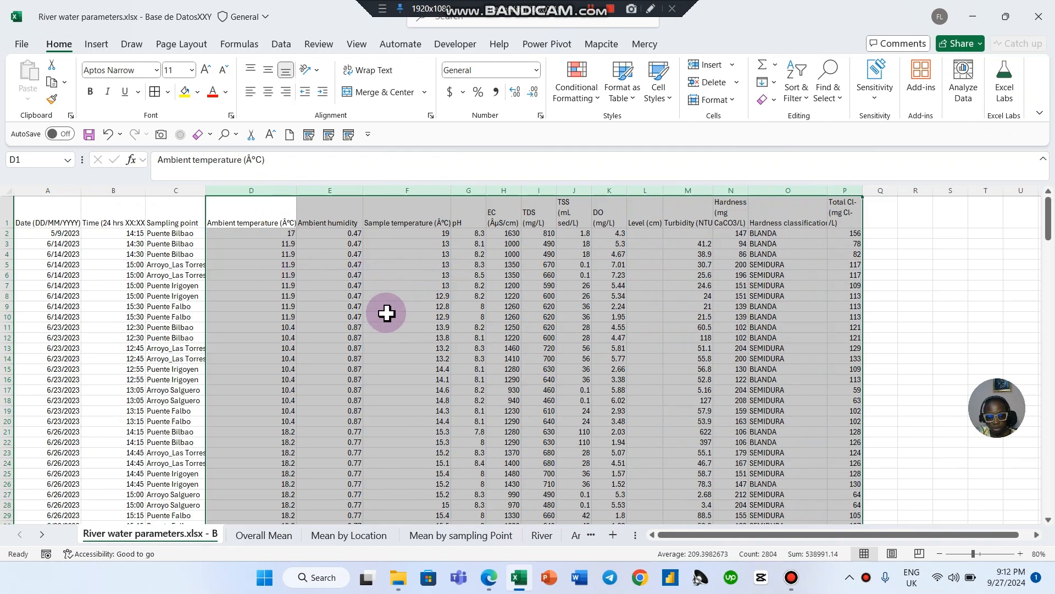
pyautogui.click(384, 282)
pyautogui.moveTo(267, 214); pyautogui.dragTo(833, 220)
# Open the workbook's data dictionary sheet
pyautogui.click(588, 534)
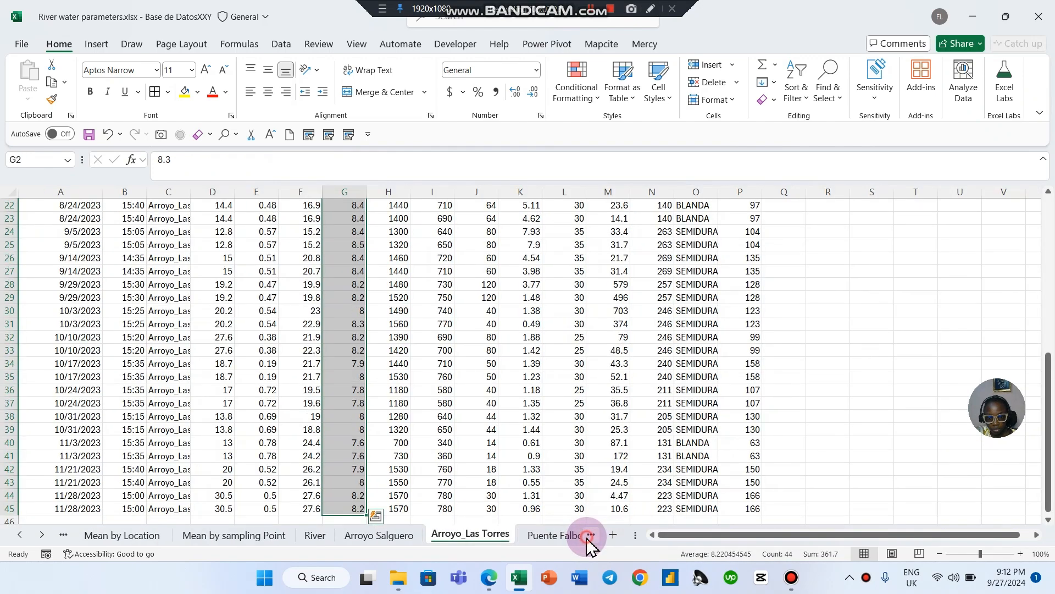
pyautogui.click(589, 536)
pyautogui.click(590, 536)
pyautogui.click(590, 536)
pyautogui.click(590, 536)
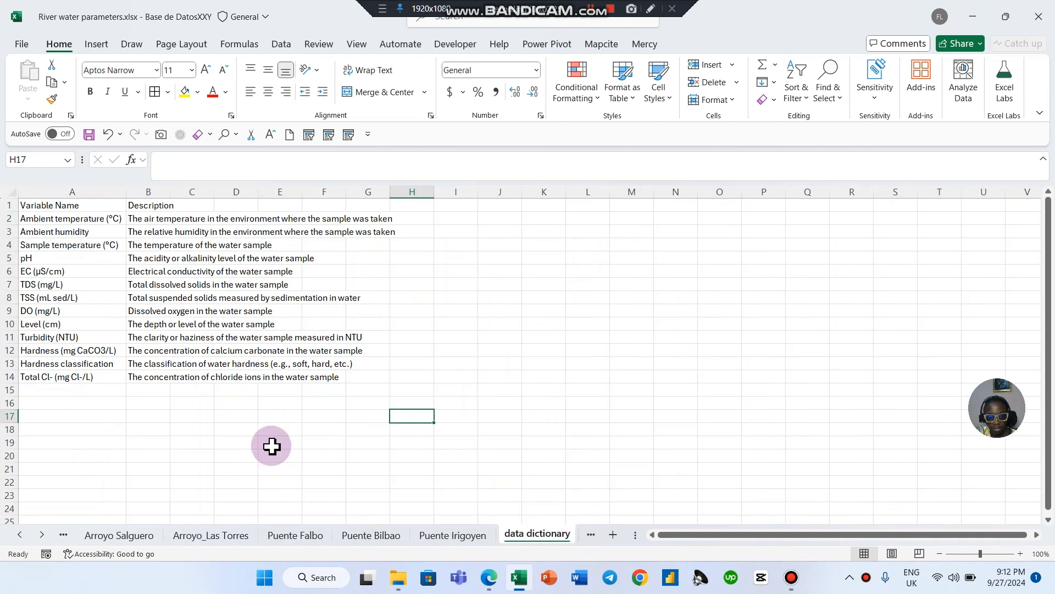
# Highlight the descriptions and the variable names in the data dictionary to review them
pyautogui.moveTo(144, 207); pyautogui.dragTo(170, 371)
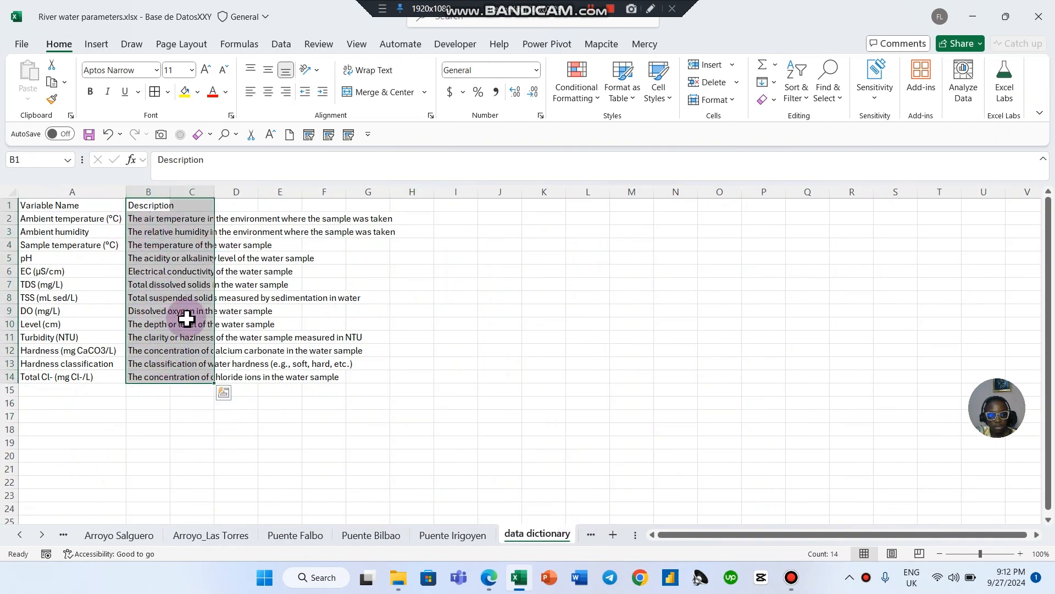
pyautogui.click(218, 435)
pyautogui.moveTo(87, 206); pyautogui.dragTo(108, 377)
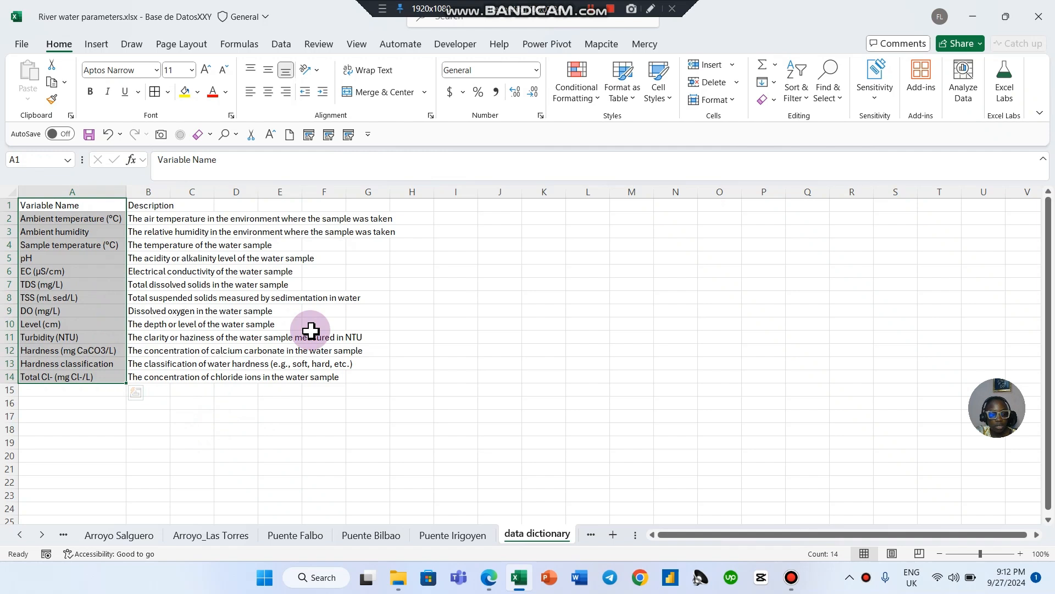
pyautogui.click(382, 378)
# Examine the data dictionary entries for Total Cl-, Turbidity and Hardness classification
pyautogui.click(77, 377)
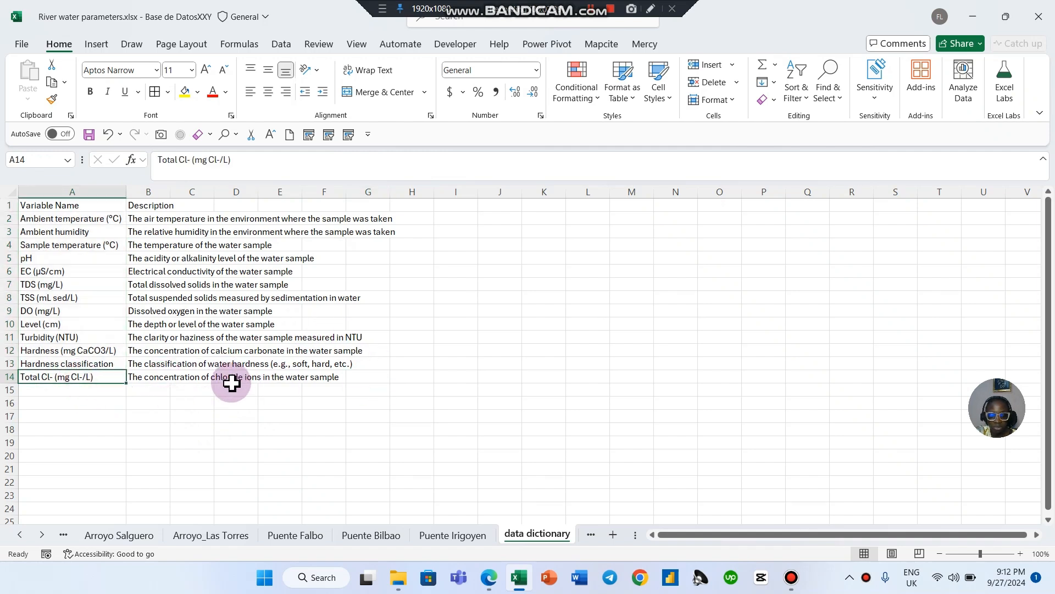
pyautogui.click(426, 331)
pyautogui.click(535, 320)
pyautogui.click(354, 336)
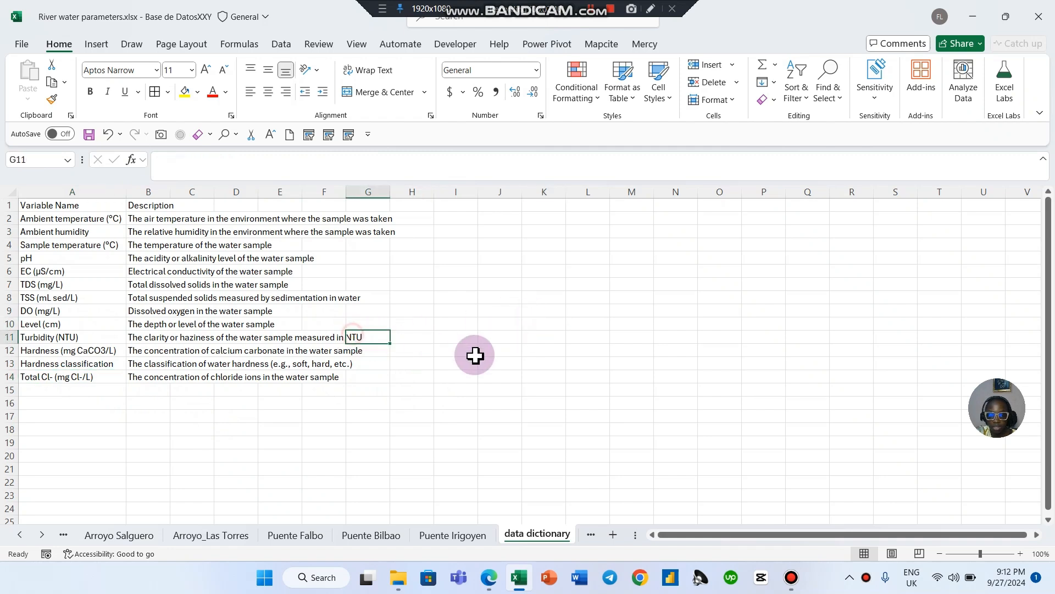
pyautogui.click(77, 365)
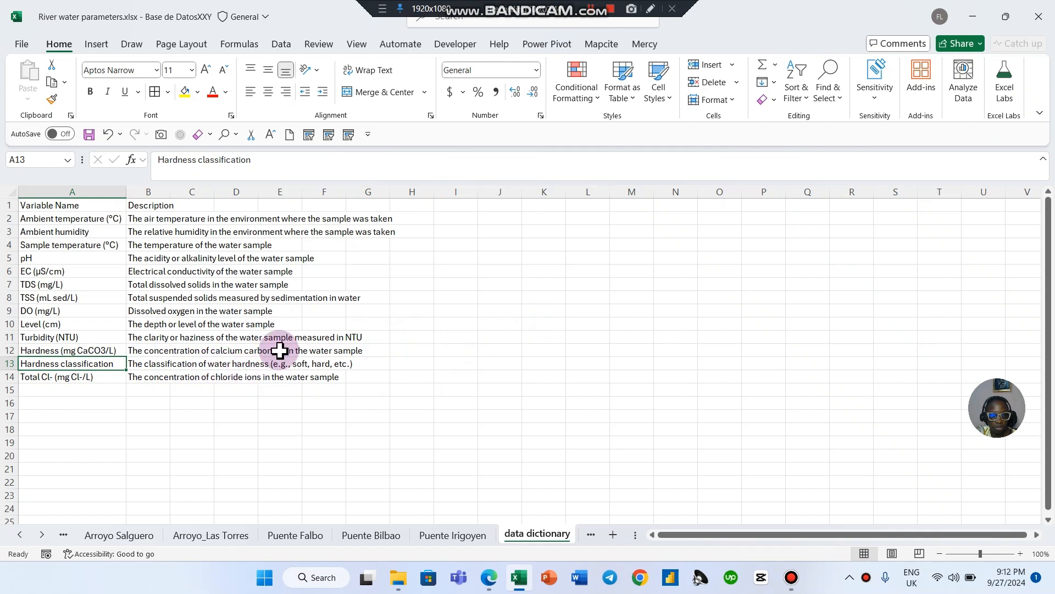
pyautogui.click(573, 311)
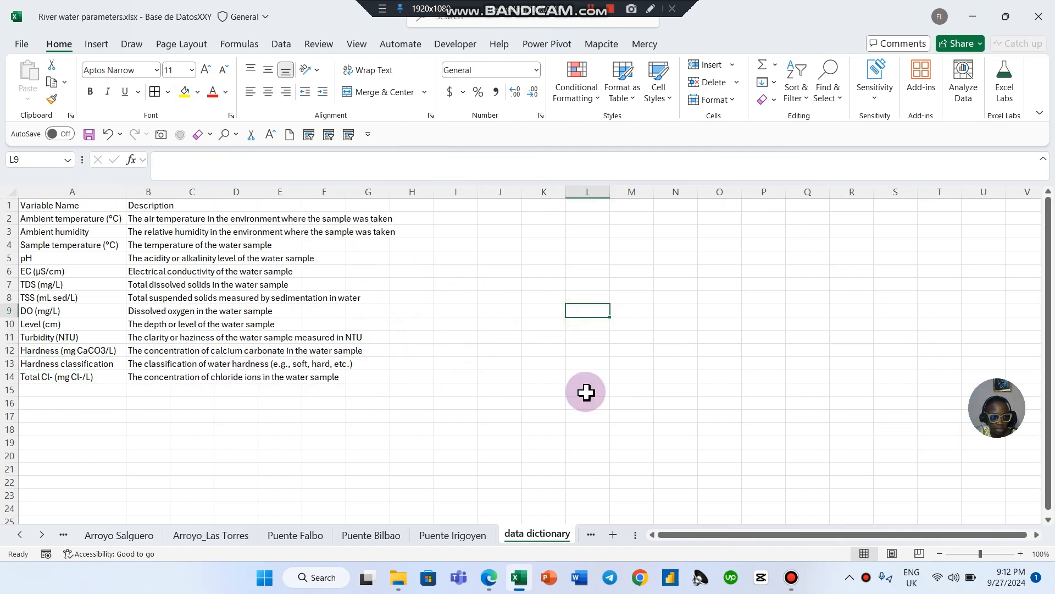
# Examine the data dictionary entries for Hardness, Turbidity, DO and TSS
pyautogui.click(63, 350)
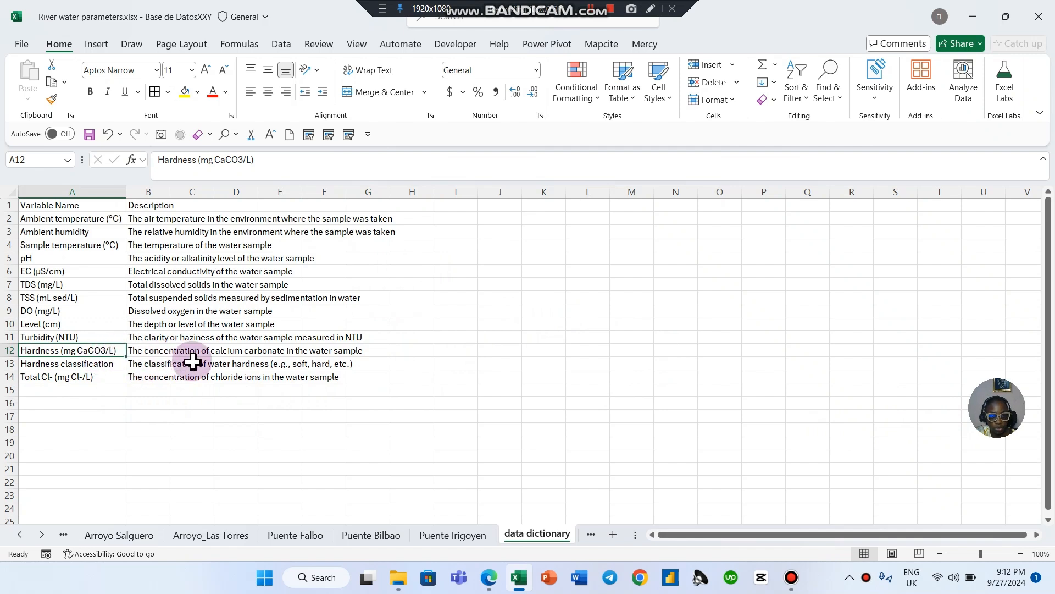
pyautogui.moveTo(484, 271); pyautogui.dragTo(559, 275)
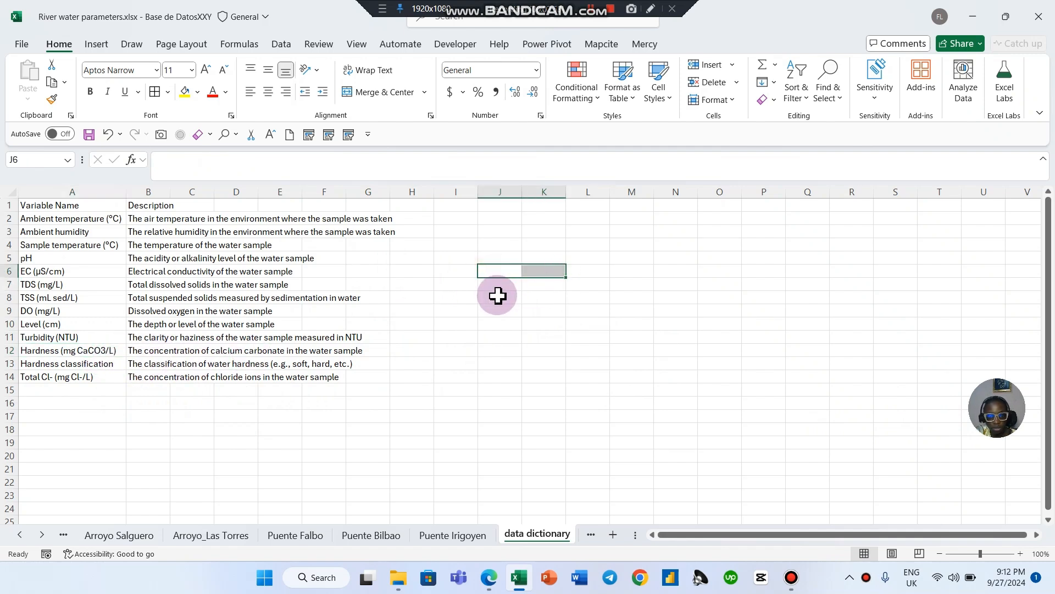
pyautogui.click(101, 340)
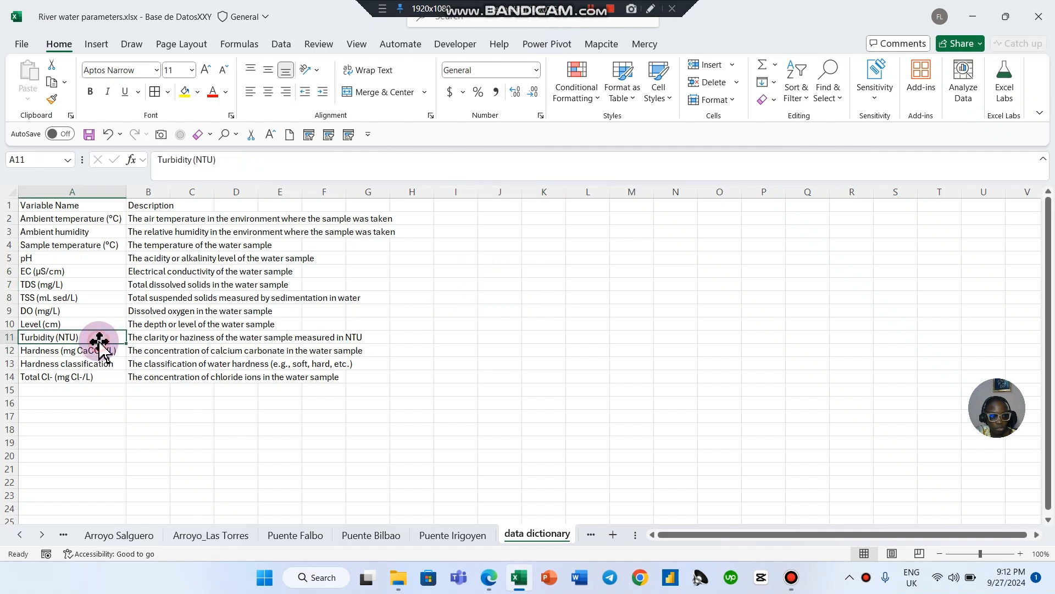
pyautogui.click(82, 311)
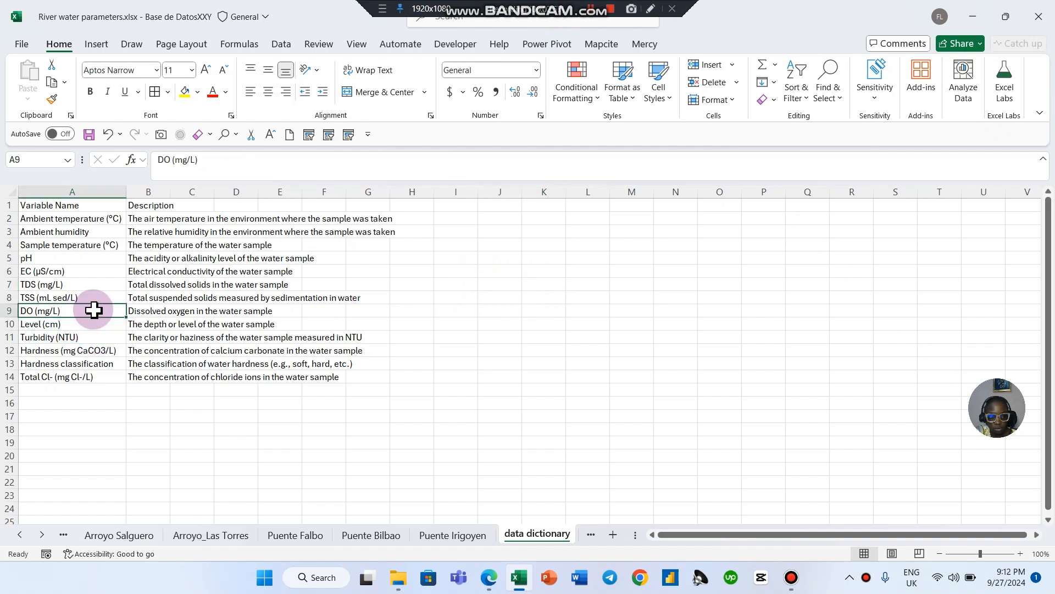
pyautogui.click(87, 300)
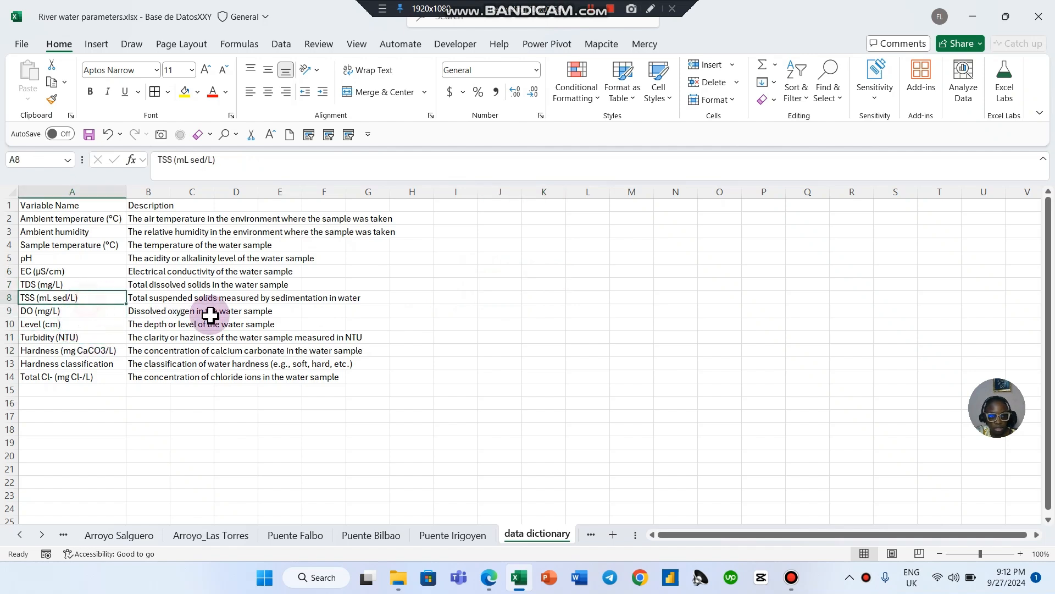
# Examine the data dictionary entries for TDS, pH and Sample temperature
pyautogui.click(85, 283)
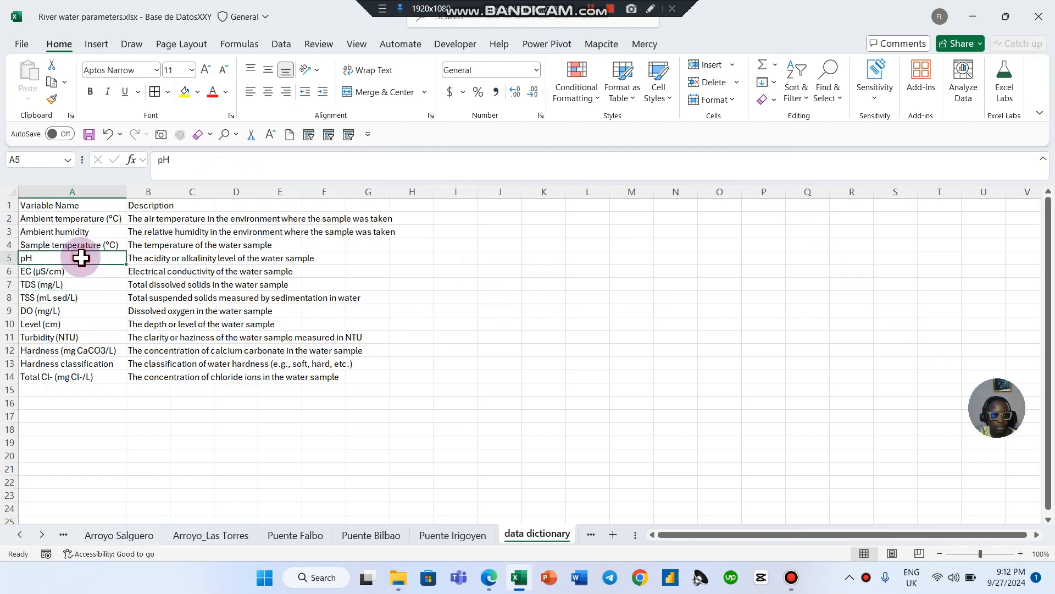
pyautogui.click(90, 242)
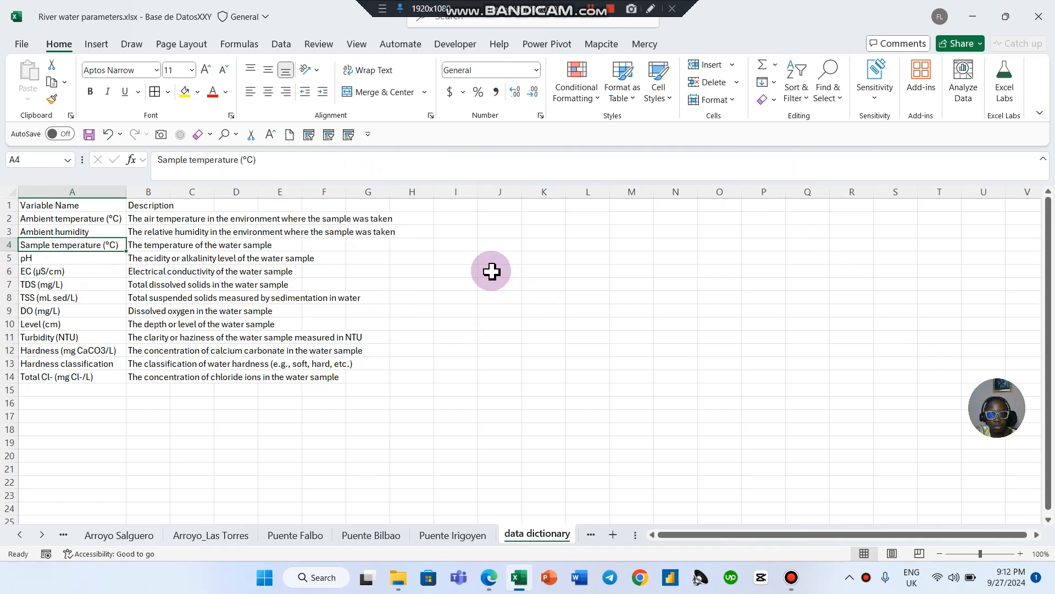
pyautogui.moveTo(491, 271); pyautogui.dragTo(543, 272)
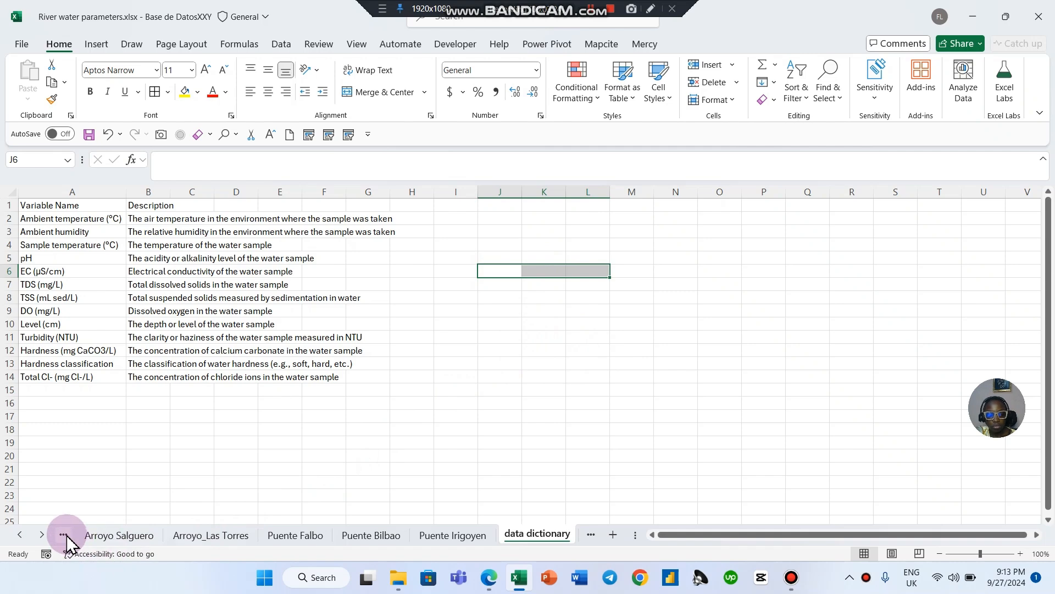
pyautogui.click(497, 298)
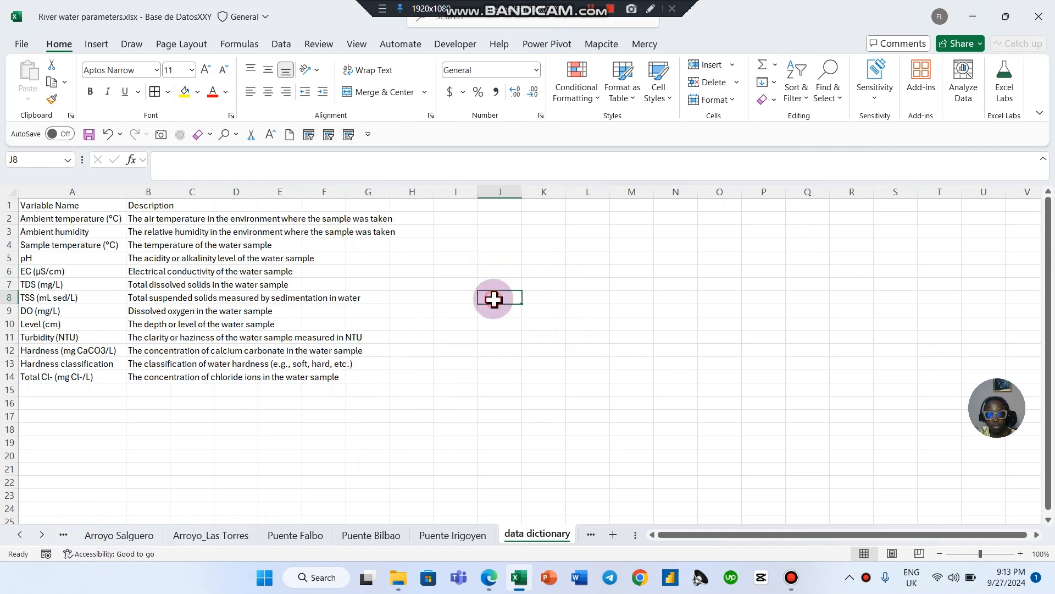
# Return to the main river water parameters data sheet, set its zoom to 100% and bring the first columns into view
pyautogui.click(69, 535)
pyautogui.click(70, 535)
pyautogui.click(70, 533)
pyautogui.click(70, 533)
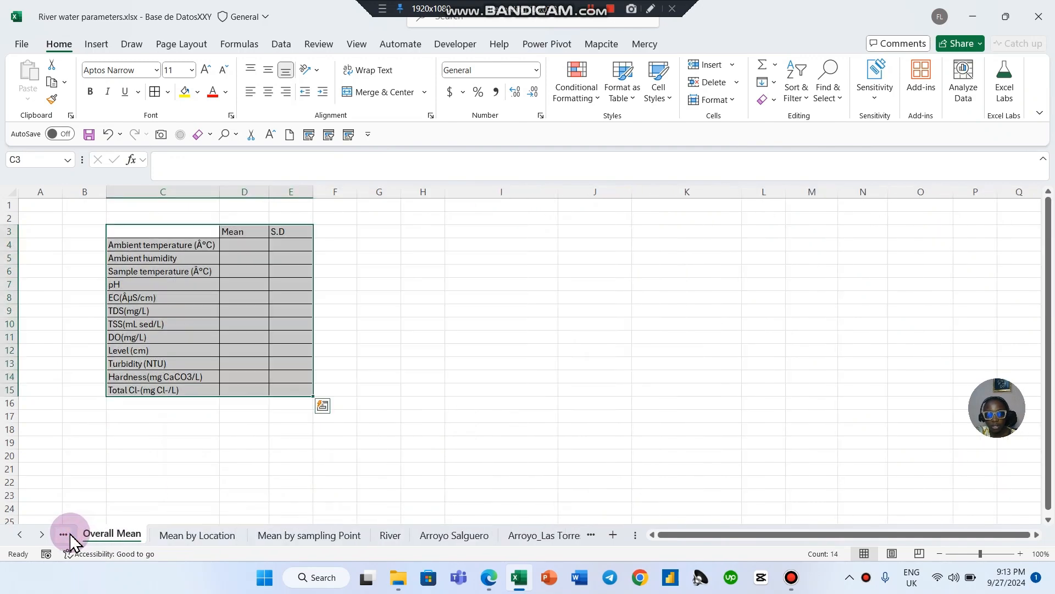
pyautogui.click(71, 533)
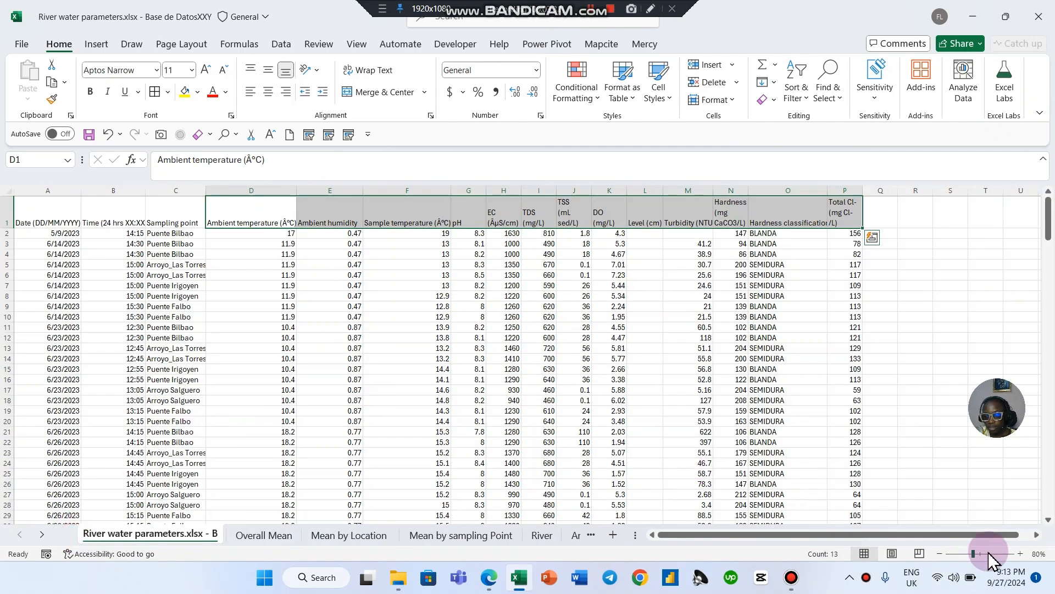
pyautogui.click(1021, 554)
pyautogui.click(1021, 553)
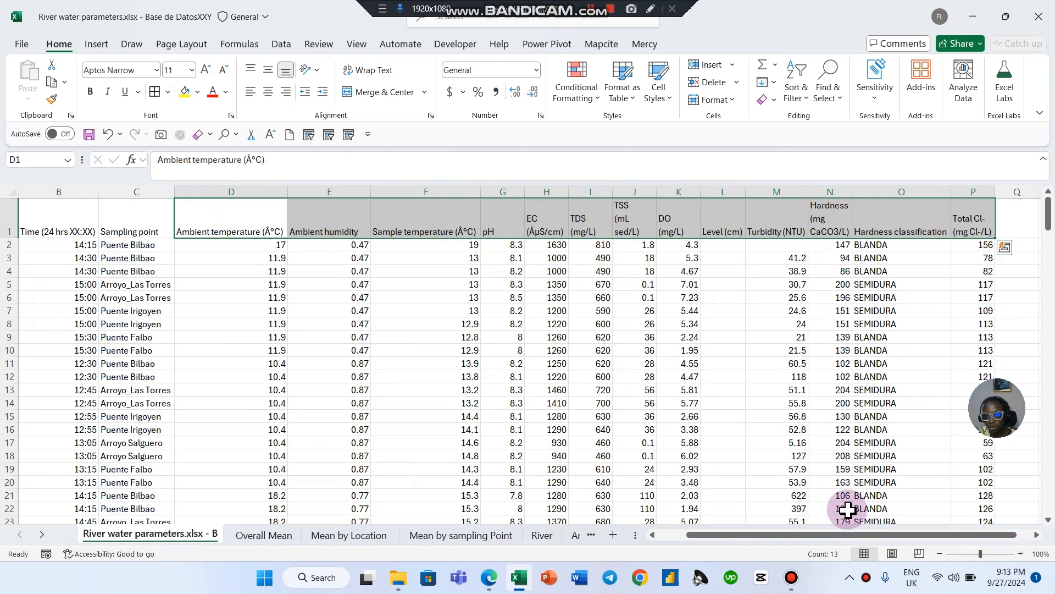
pyautogui.click(541, 455)
pyautogui.moveTo(766, 535); pyautogui.dragTo(711, 534)
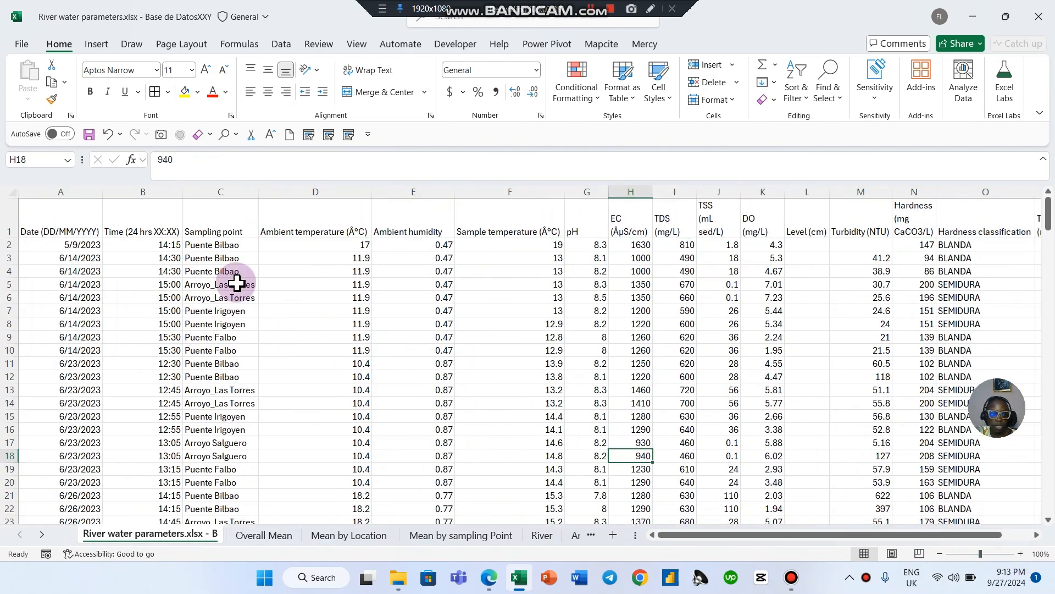
# Examine the sampling point, EC and pH columns and the variable headers from pH to Hardness classification
pyautogui.click(222, 244)
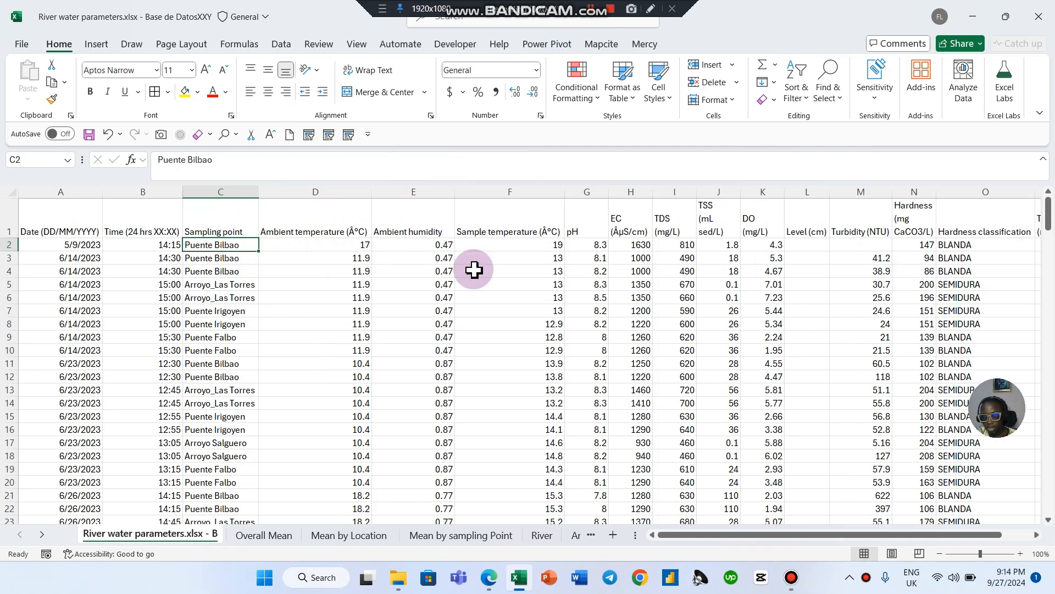
pyautogui.click(637, 190)
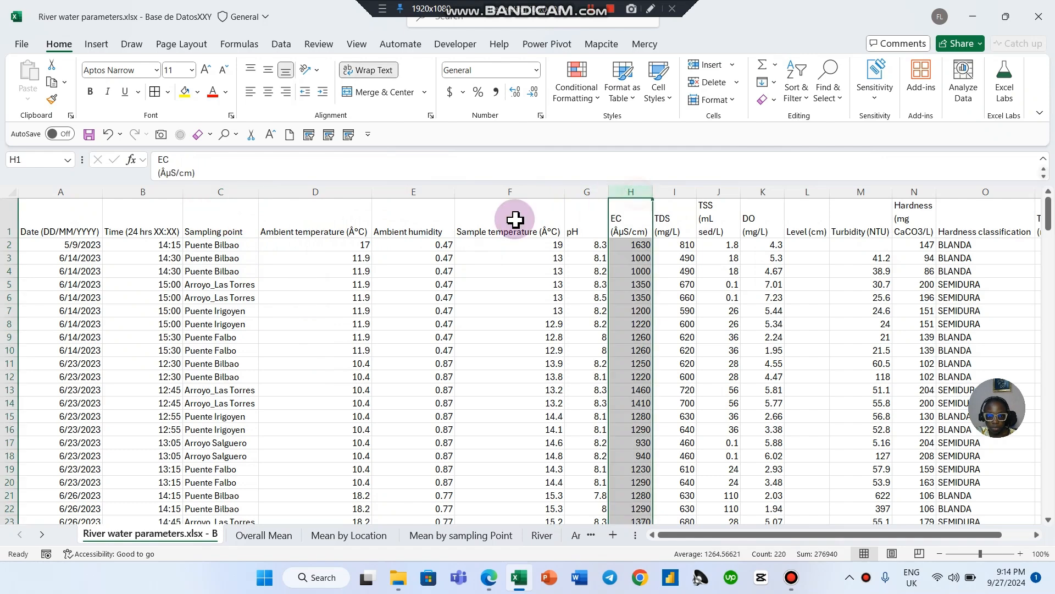
pyautogui.click(580, 199)
pyautogui.click(581, 193)
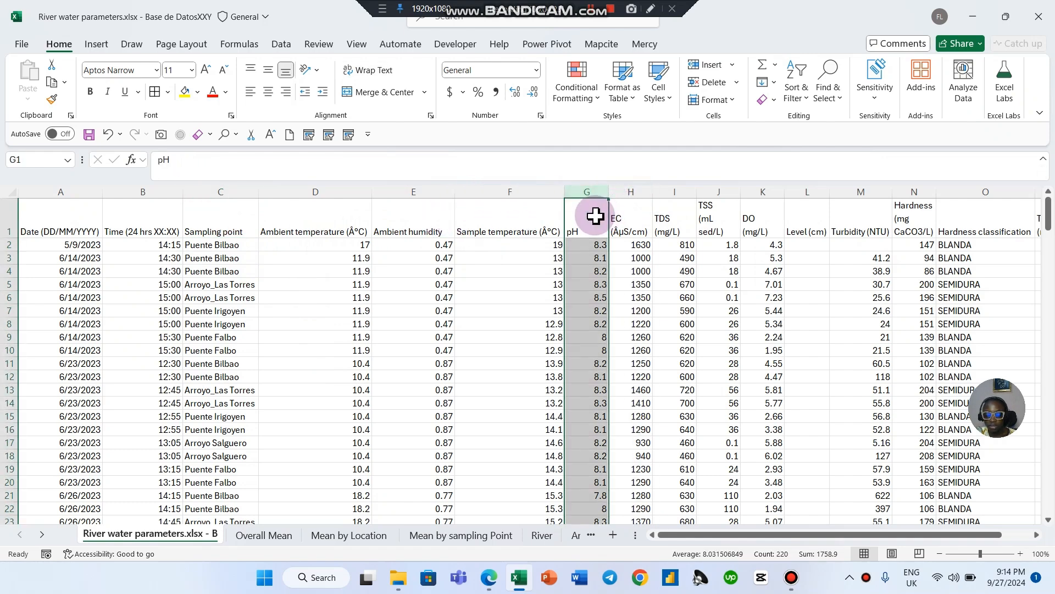
pyautogui.click(639, 282)
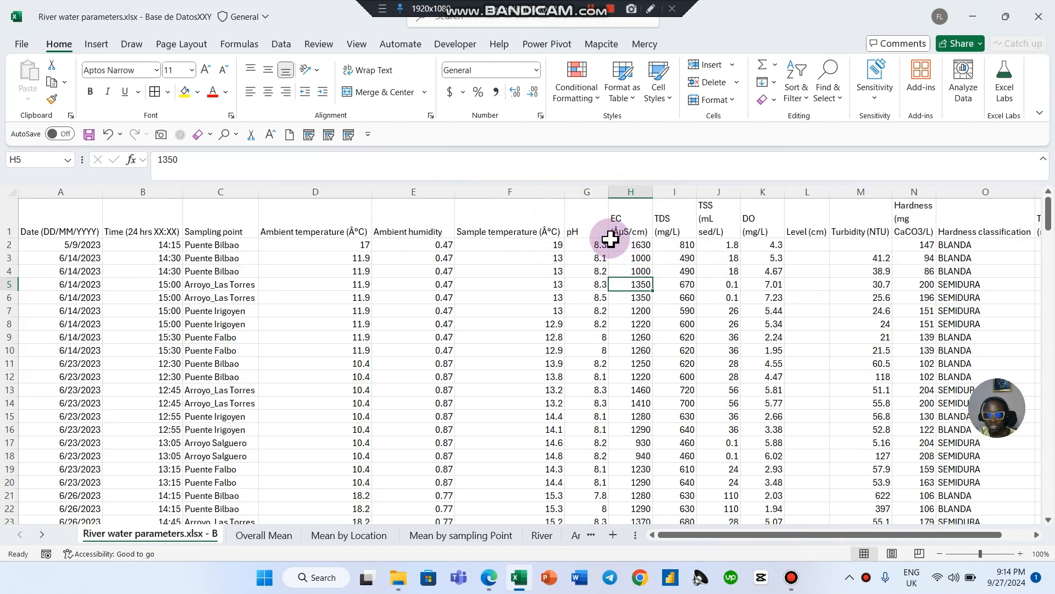
pyautogui.moveTo(586, 230); pyautogui.dragTo(959, 226)
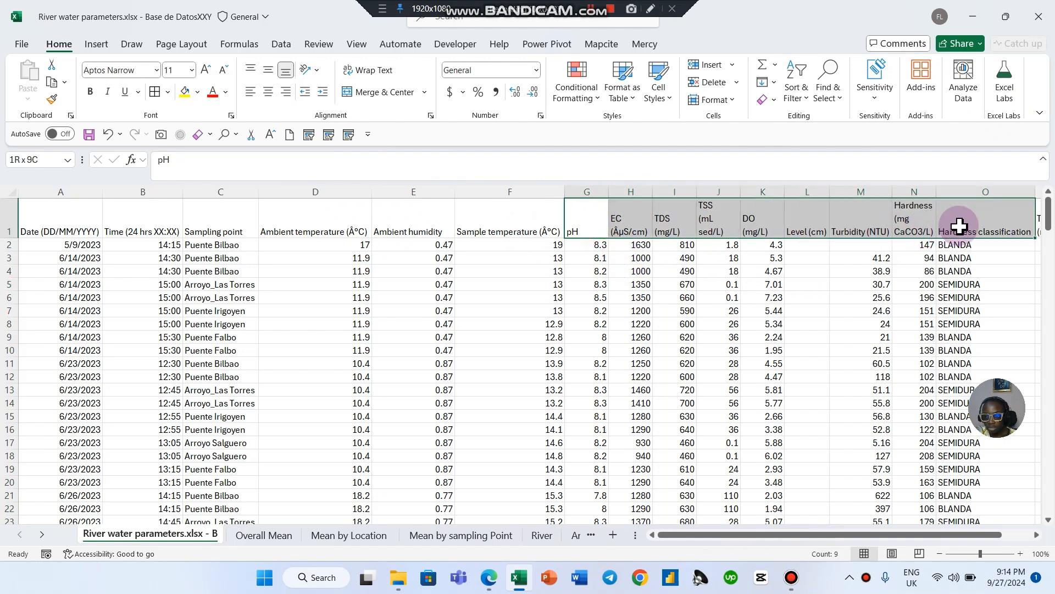
pyautogui.click(675, 363)
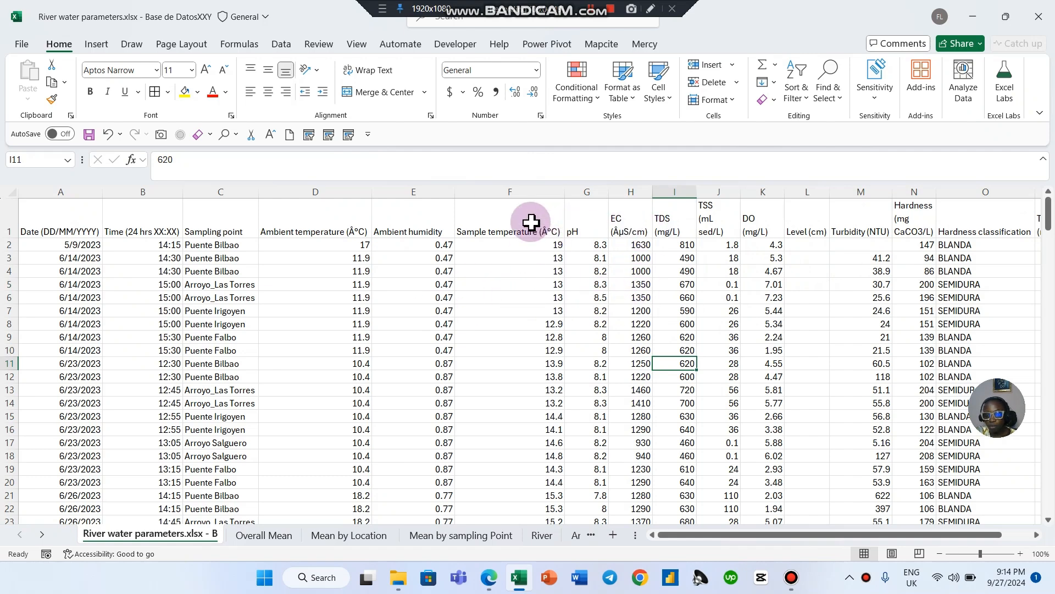
# Examine the pH readings alongside the sampling points in the main data sheet
pyautogui.click(537, 300)
pyautogui.click(684, 324)
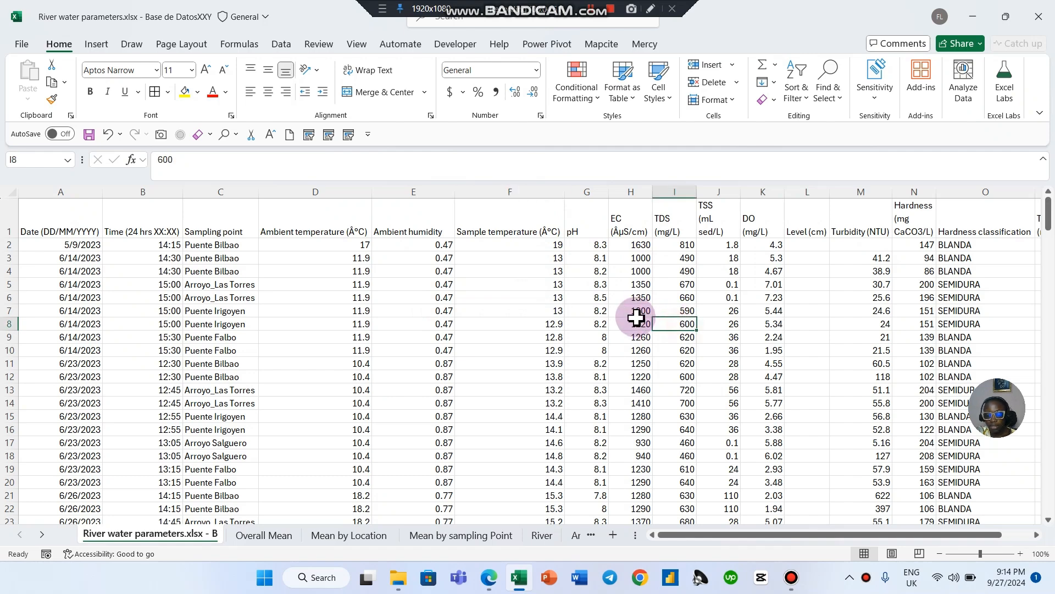
pyautogui.click(584, 299)
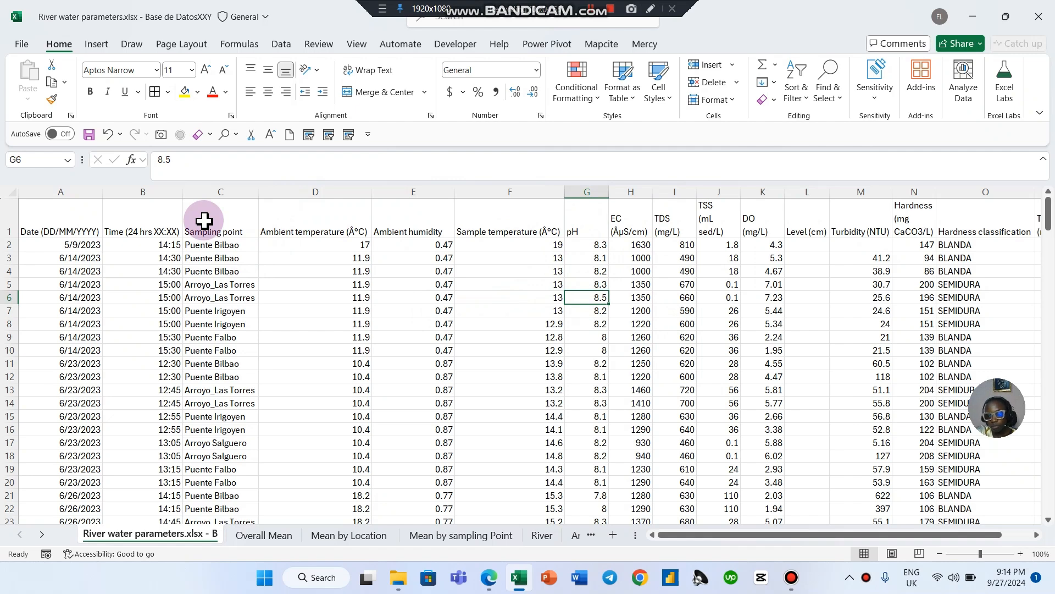
pyautogui.click(224, 244)
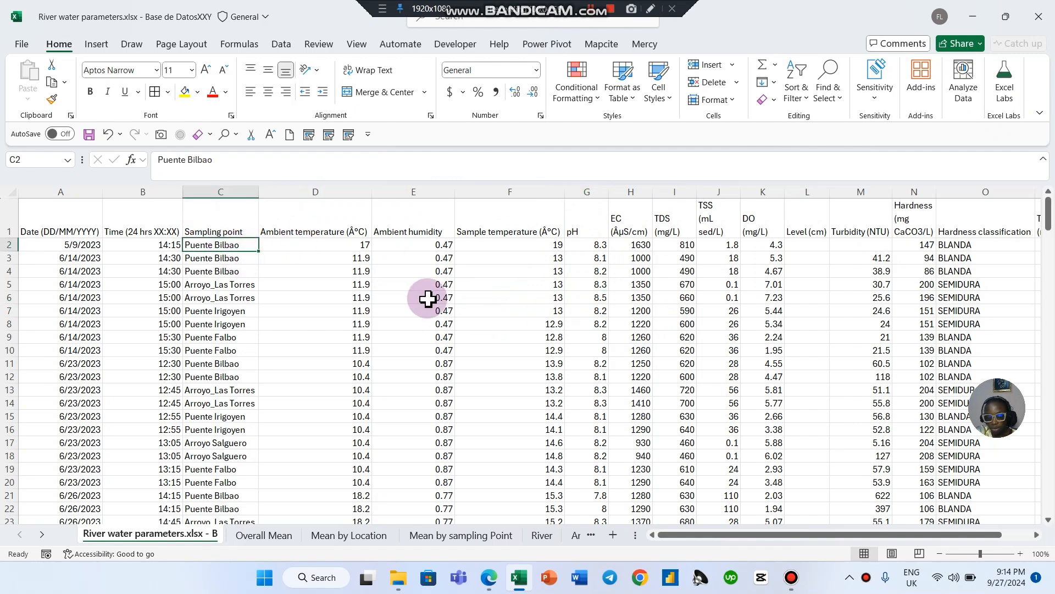
pyautogui.click(585, 402)
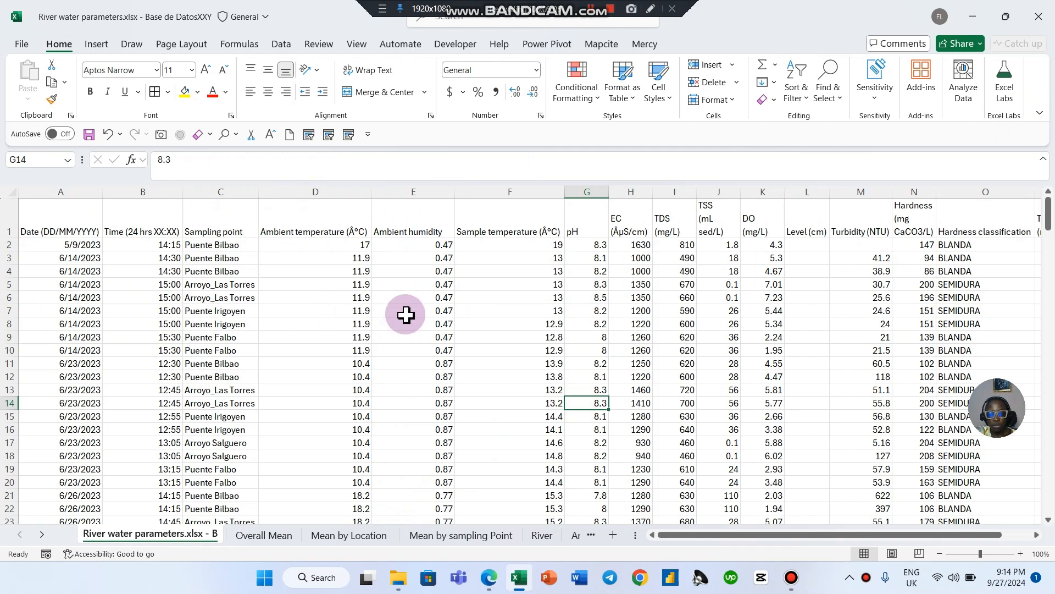
pyautogui.click(592, 189)
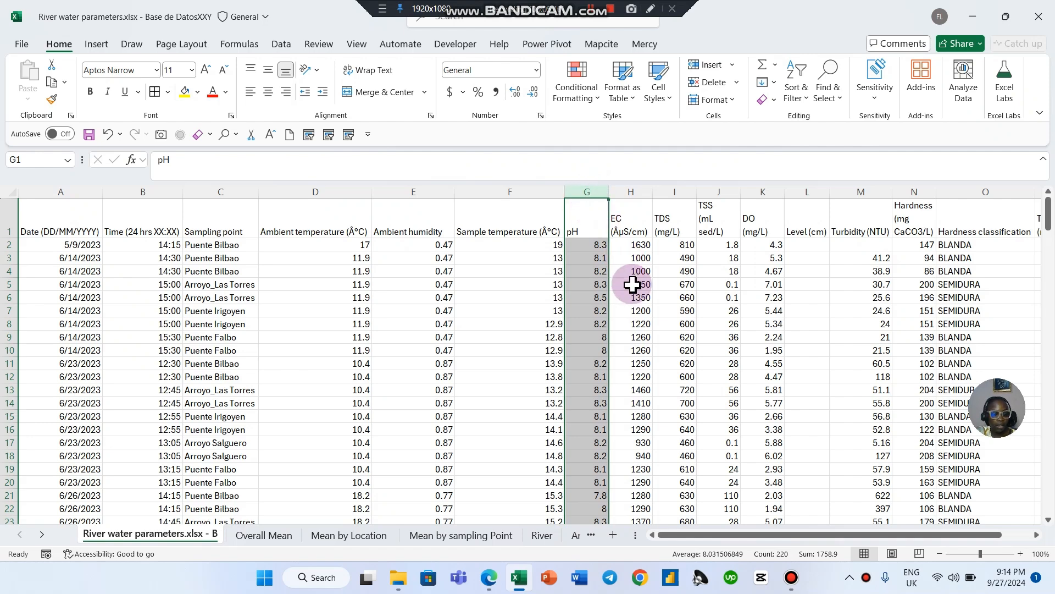
pyautogui.click(237, 215)
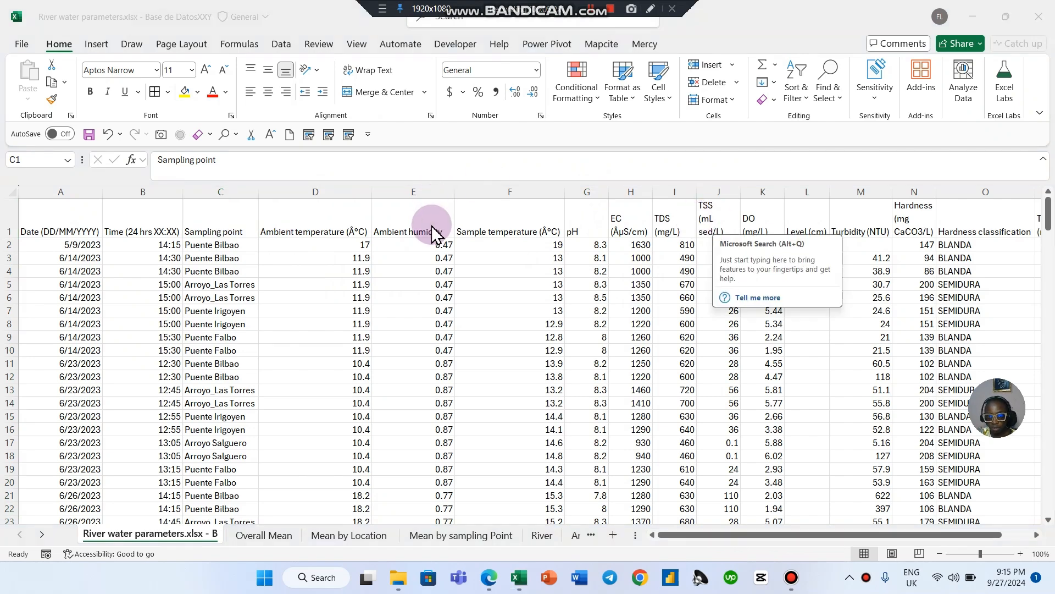
pyautogui.click(476, 296)
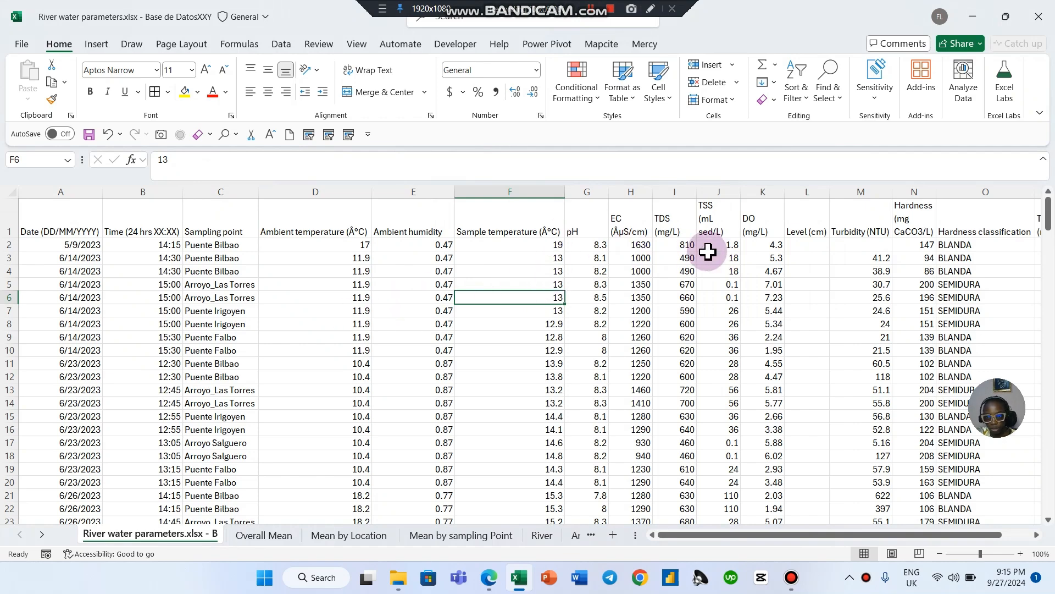
# Open the Overall Mean sheet and examine the Mean and S.D cells for Ambient temperature in its summary table
pyautogui.click(283, 535)
pyautogui.click(159, 268)
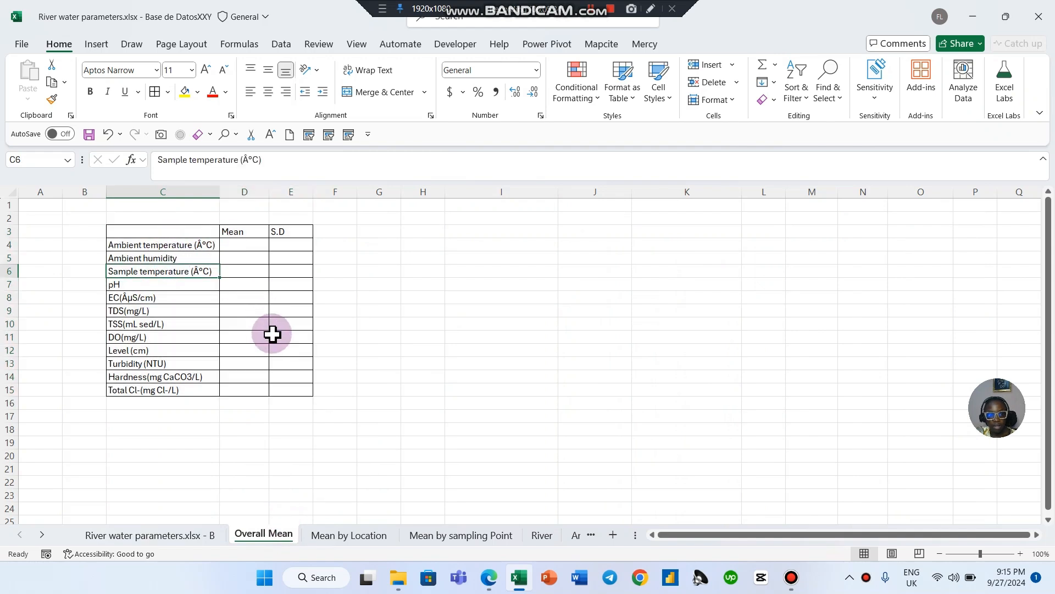
pyautogui.click(249, 247)
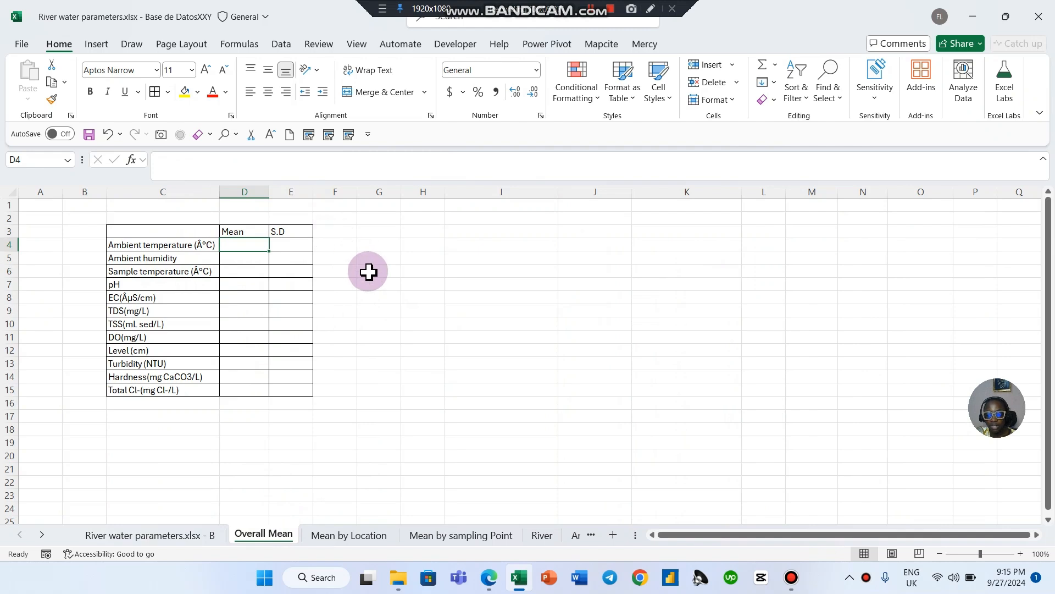
pyautogui.click(297, 245)
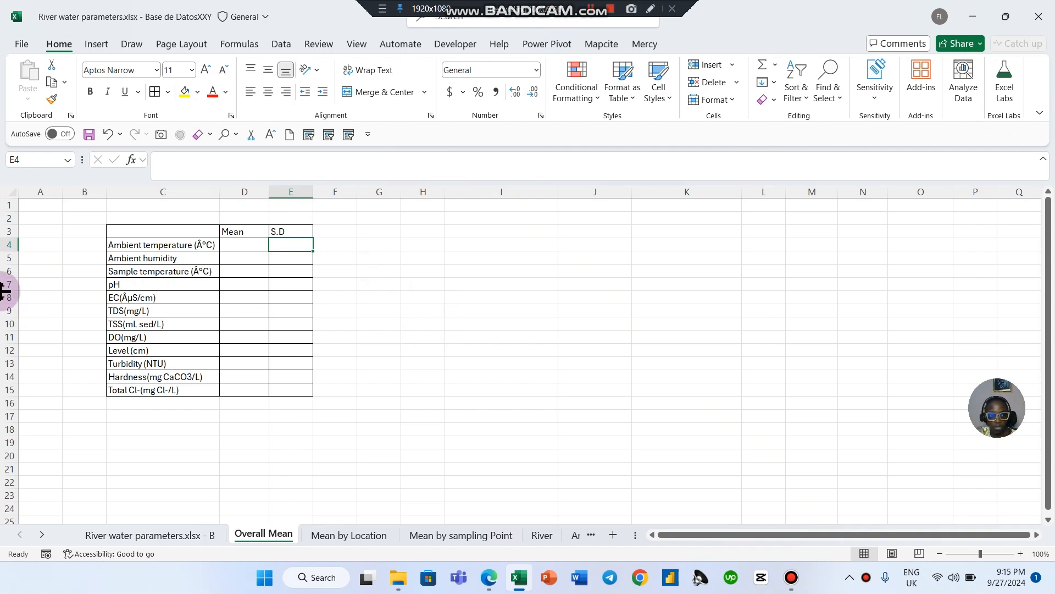
pyautogui.click(144, 246)
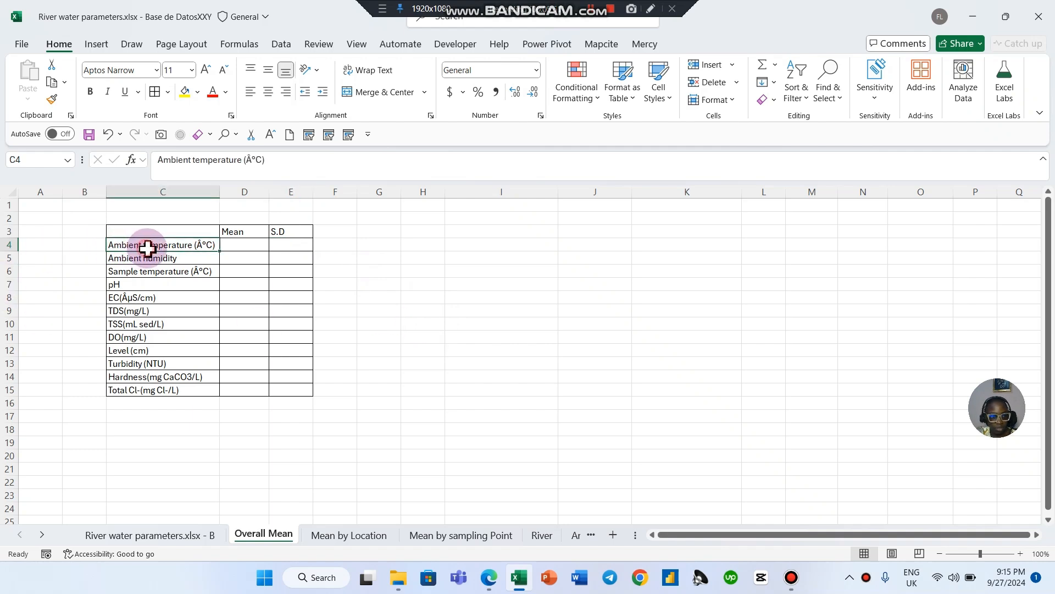
pyautogui.click(242, 242)
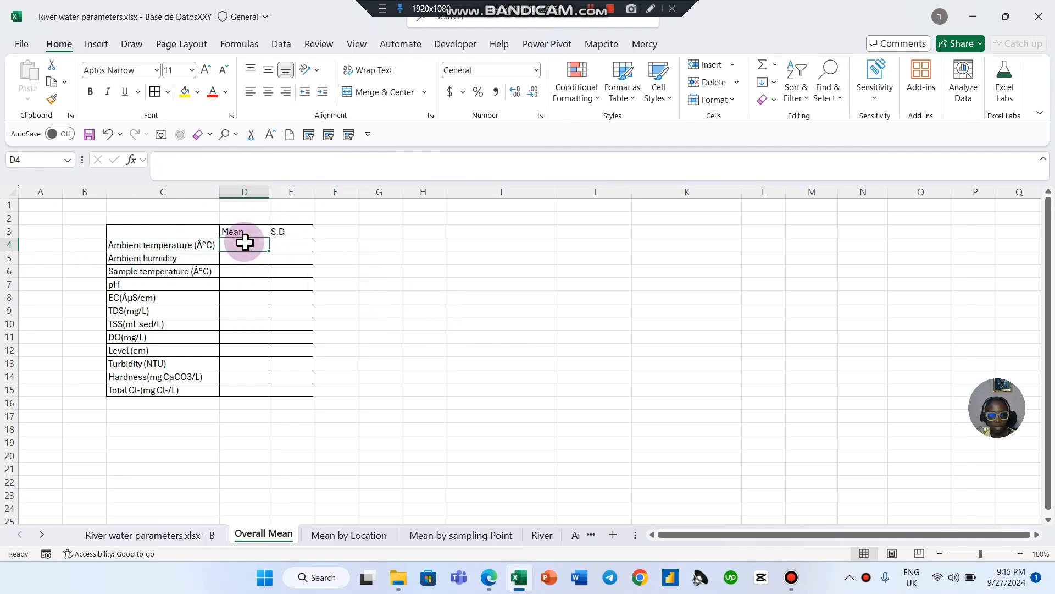
# Return to the main river water parameters data sheet and freeze its top row, checking the headers against the lower records
pyautogui.click(146, 535)
pyautogui.scroll(-2, 224, 388)
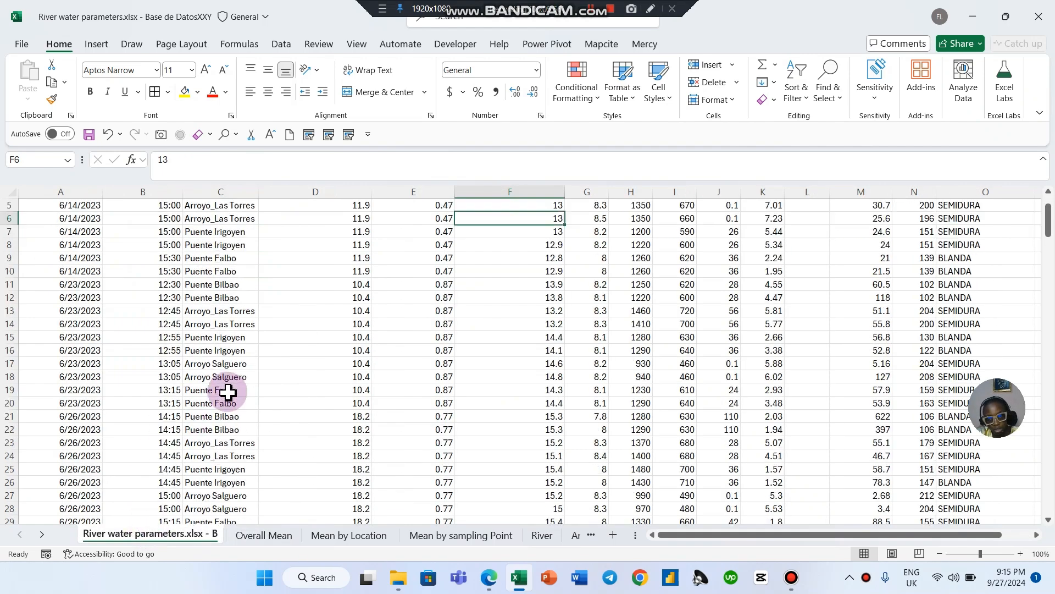
pyautogui.scroll(2, 228, 392)
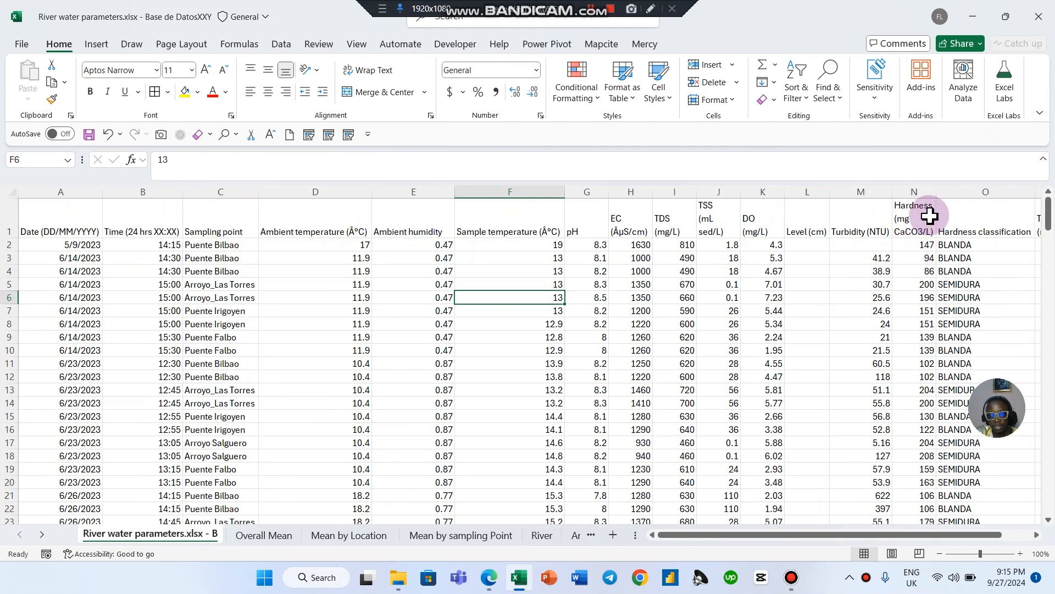
pyautogui.scroll(-9, 931, 214)
pyautogui.scroll(-6, 954, 277)
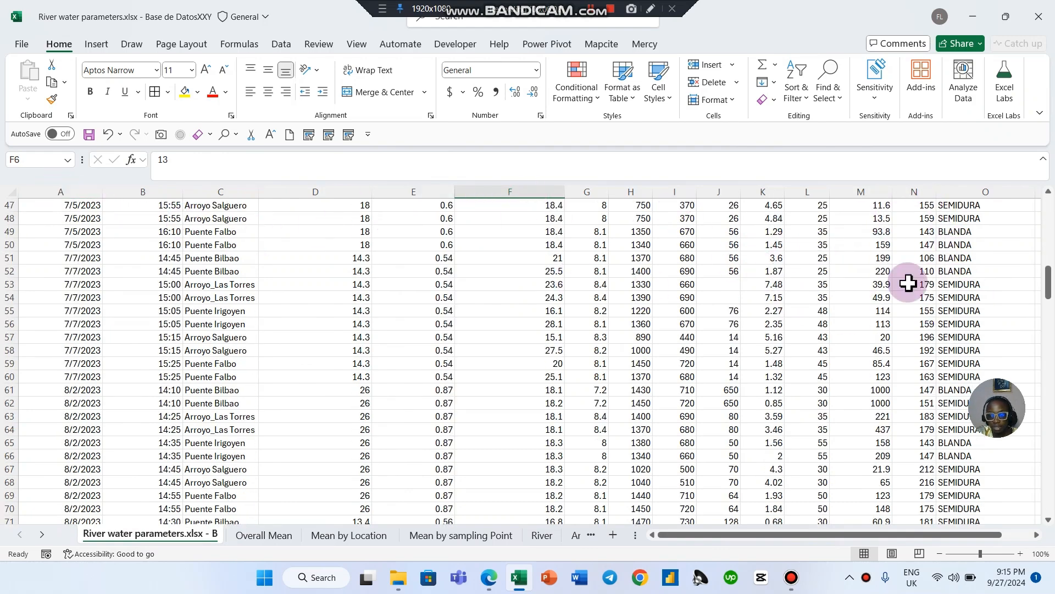
pyautogui.scroll(15, 594, 283)
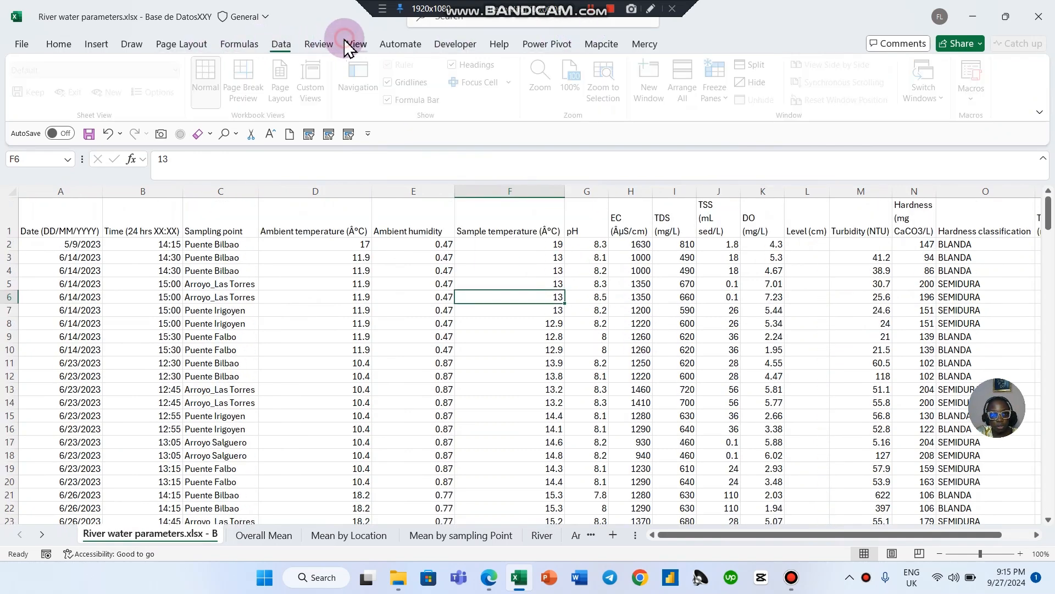
pyautogui.click(357, 44)
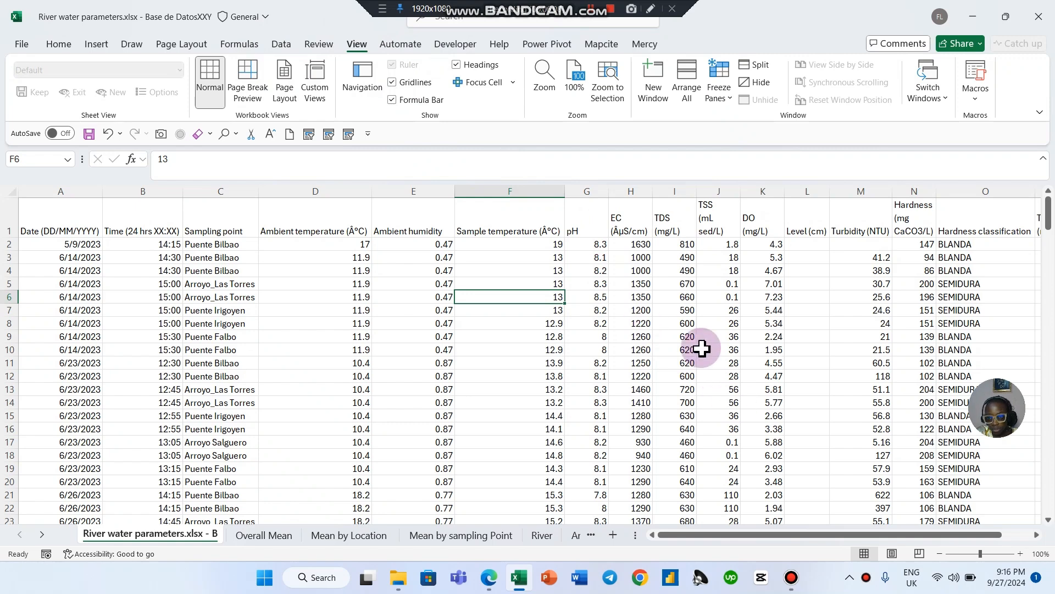
pyautogui.click(716, 94)
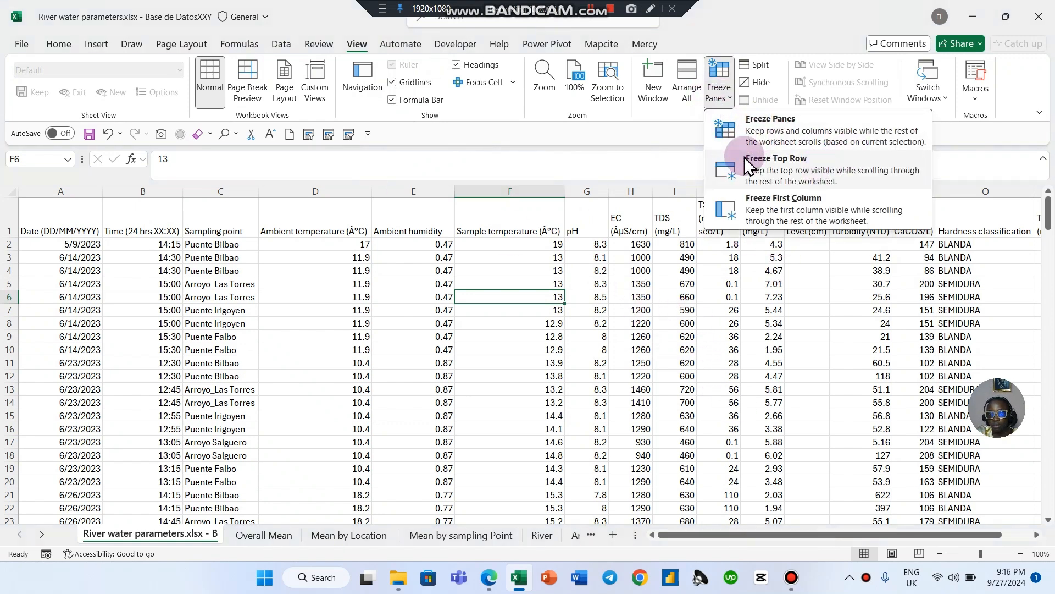
pyautogui.click(795, 171)
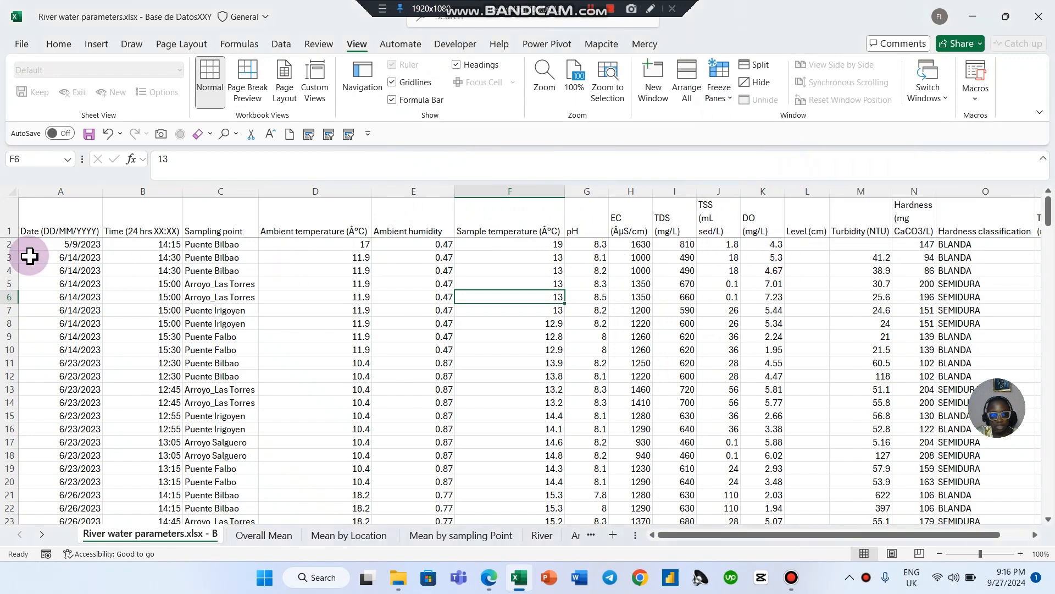
pyautogui.scroll(-17, 914, 302)
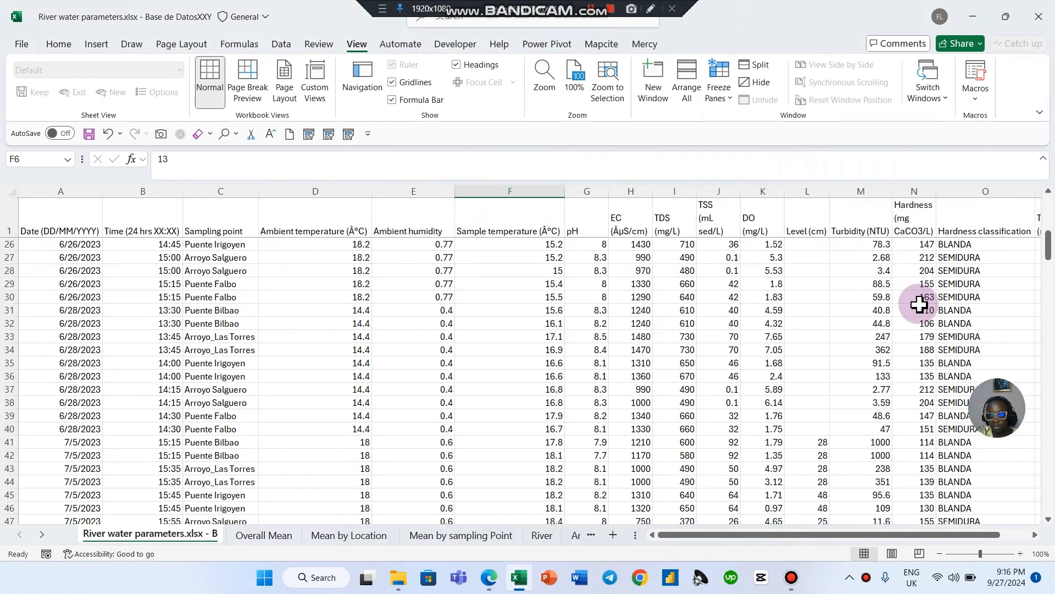
pyautogui.scroll(-20, 925, 324)
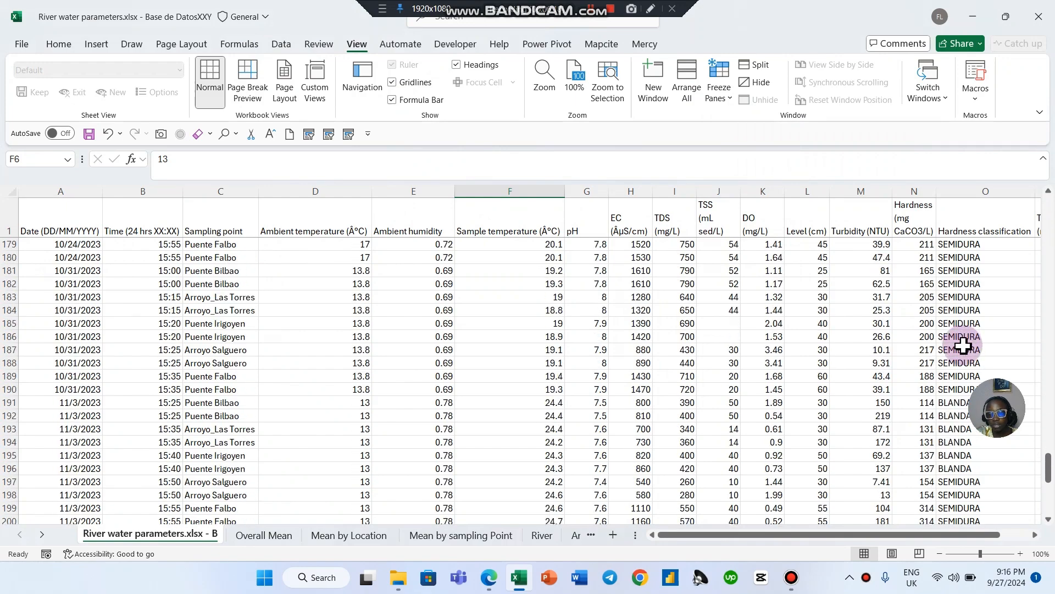
# Calculate the Ambient temperature mean in D4 of the Overall Mean sheet, using AVERAGE over D2:D220 of the main data sheet
pyautogui.scroll(20, 967, 349)
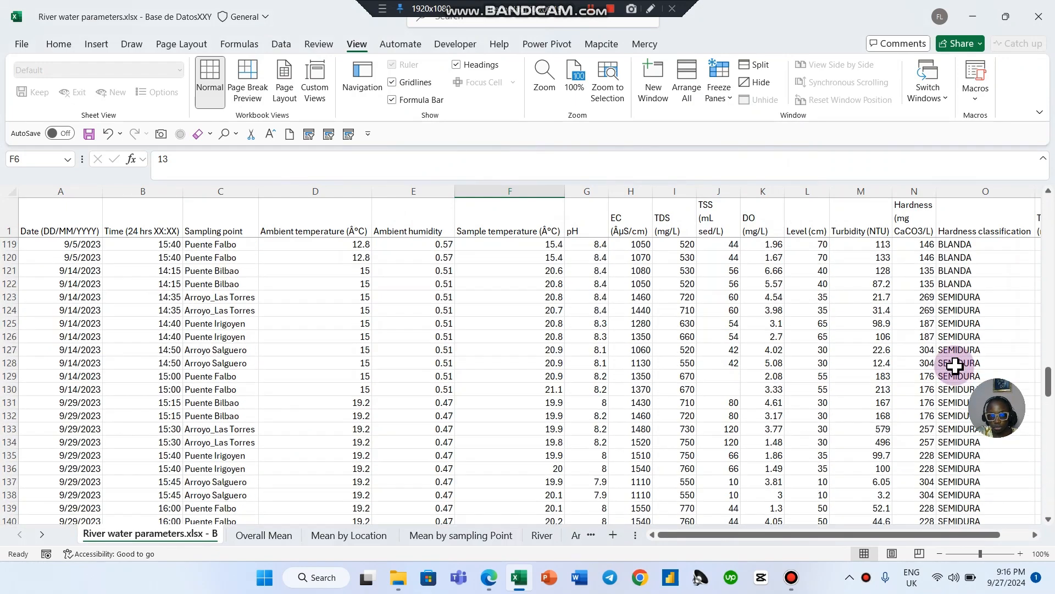
pyautogui.scroll(20, 942, 364)
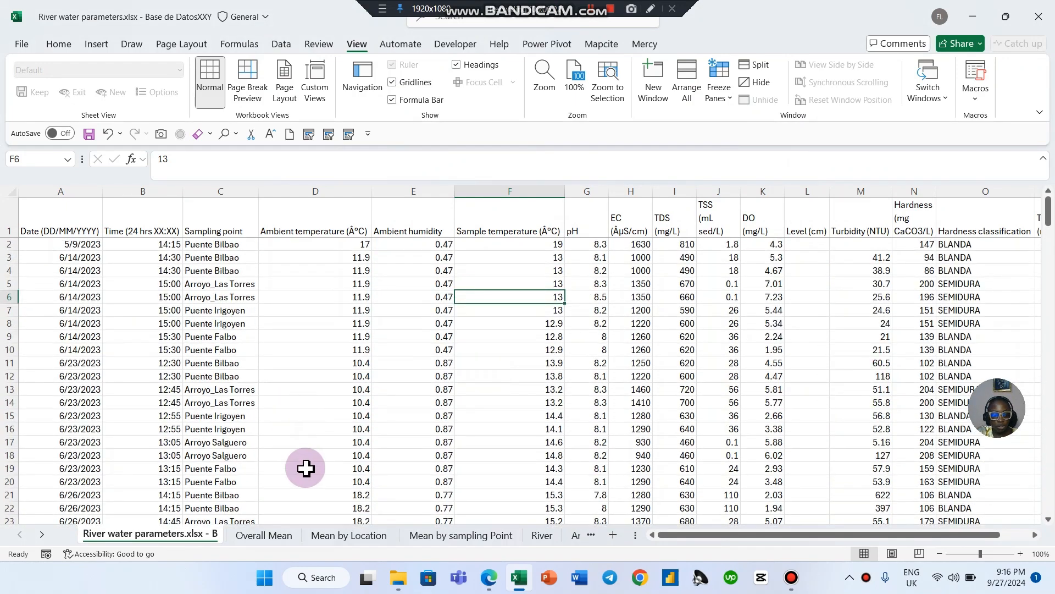
pyautogui.moveTo(322, 244); pyautogui.dragTo(330, 310)
pyautogui.click(284, 535)
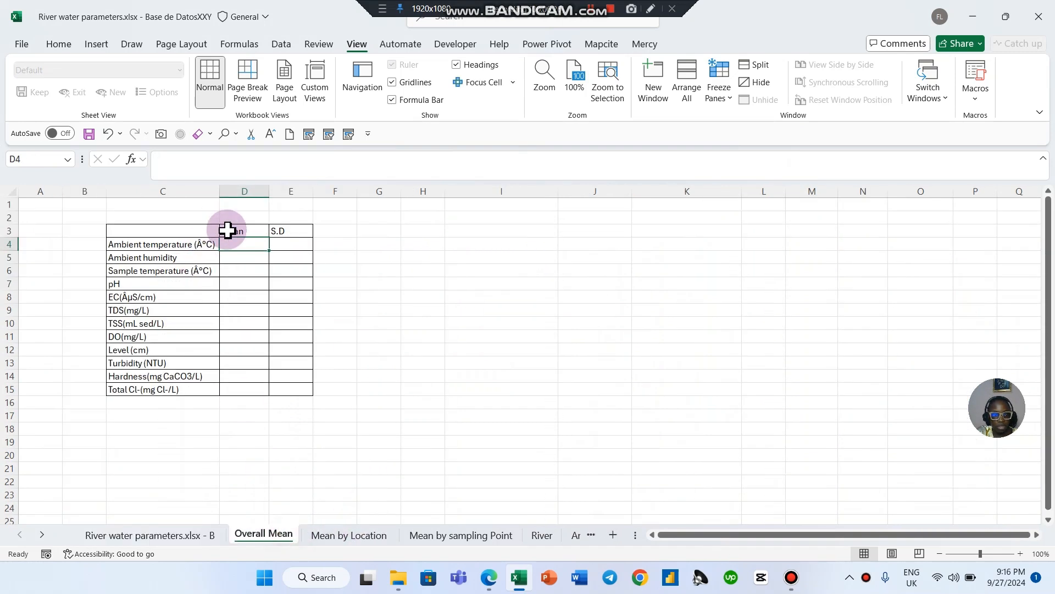
pyautogui.click(254, 247)
pyautogui.write('=M')
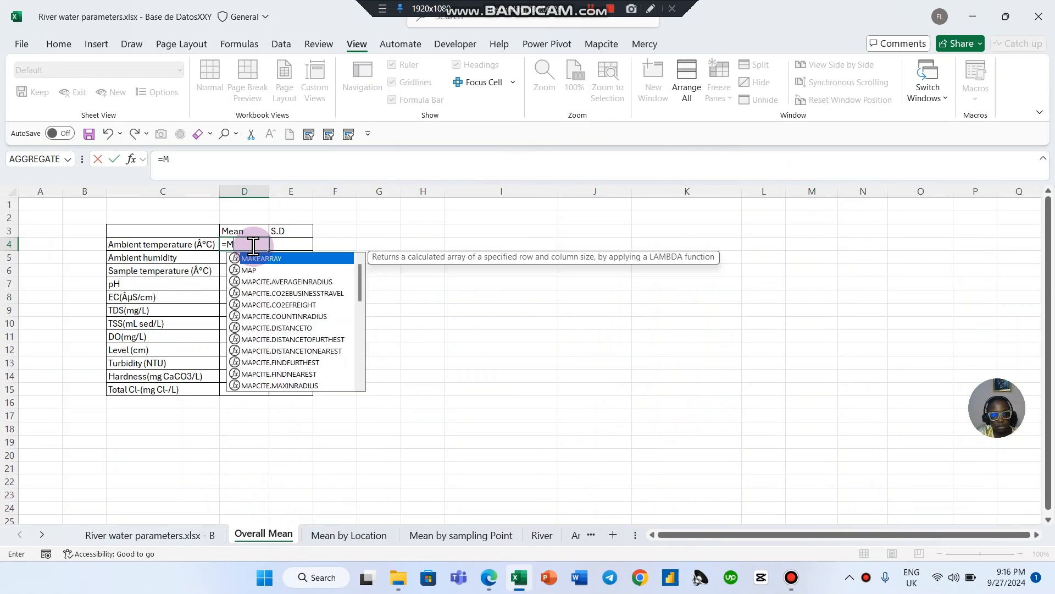
pyautogui.press('BackSpace')
pyautogui.write('AVER')
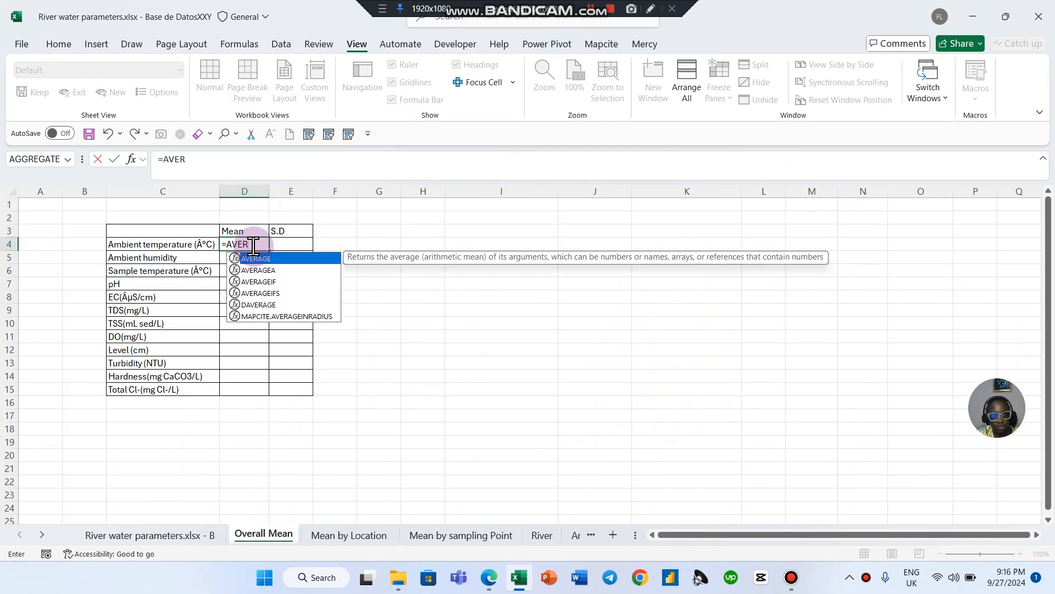
pyautogui.press('Tab')
pyautogui.click(122, 535)
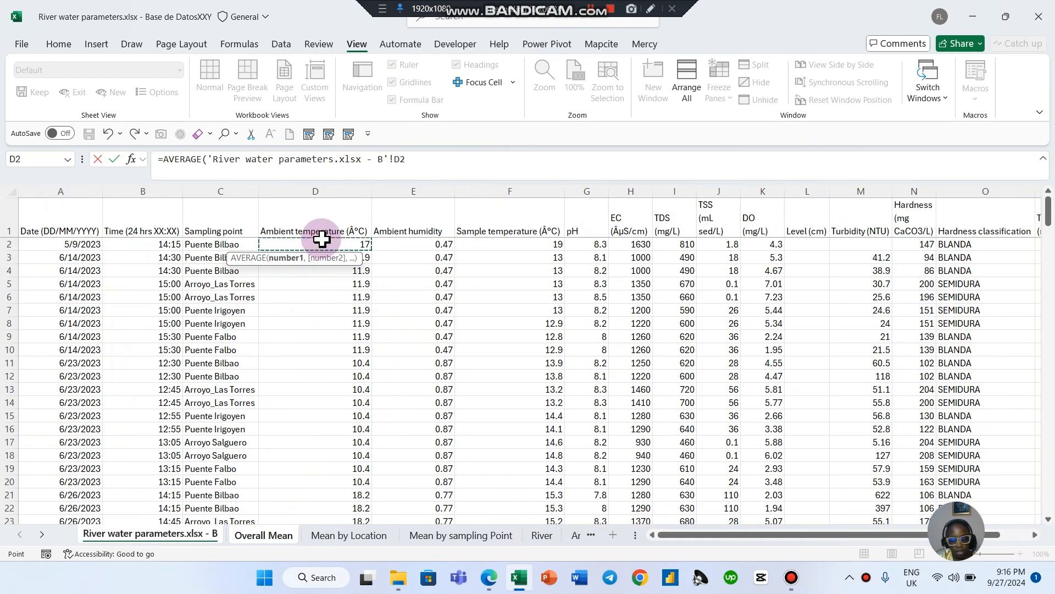
pyautogui.hotkey('ctrl', 'shift', 'Down')
pyautogui.press('Return')
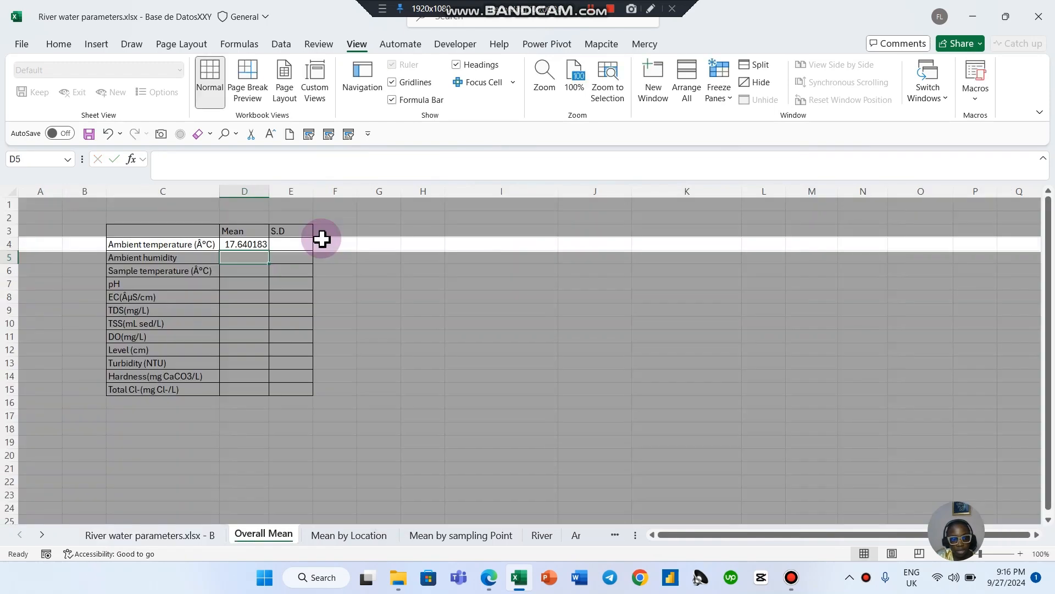
pyautogui.click(236, 246)
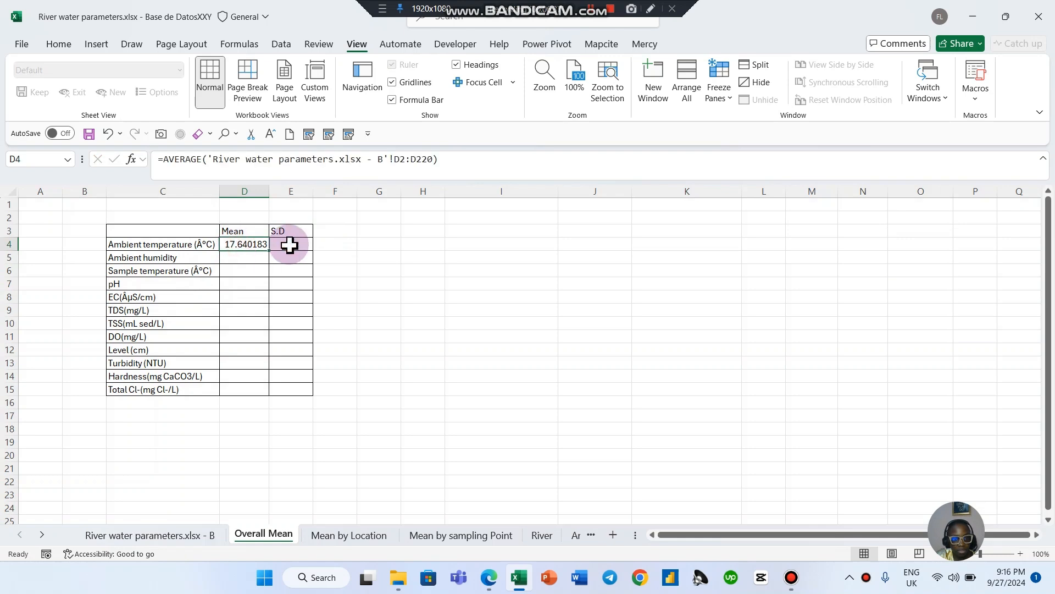
# Calculate the Ambient temperature standard deviation in E4, using STDEV.S over D2:D220 of the main data sheet
pyautogui.click(288, 246)
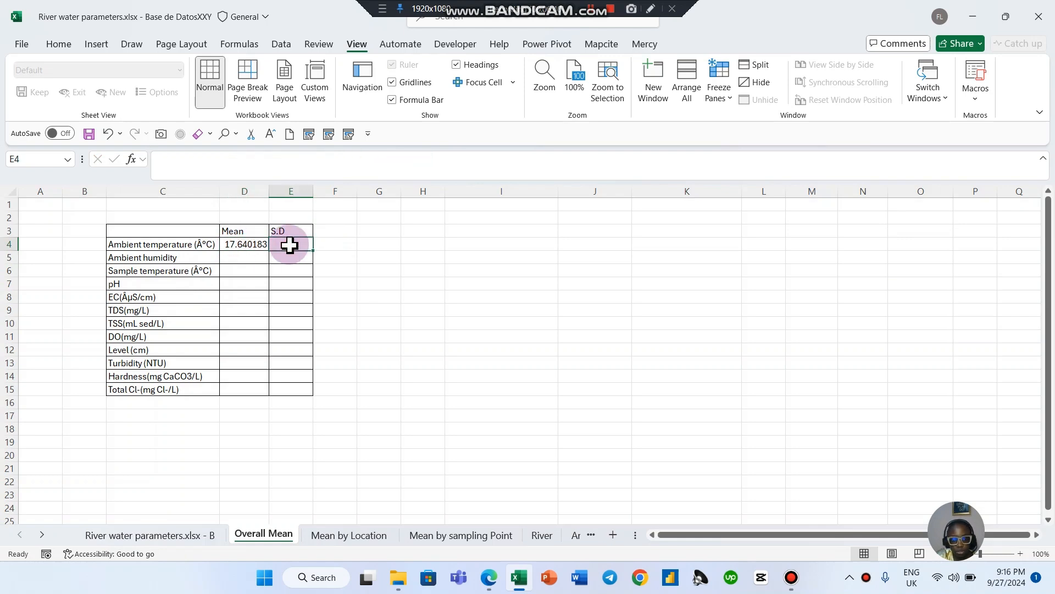
pyautogui.write('=STD')
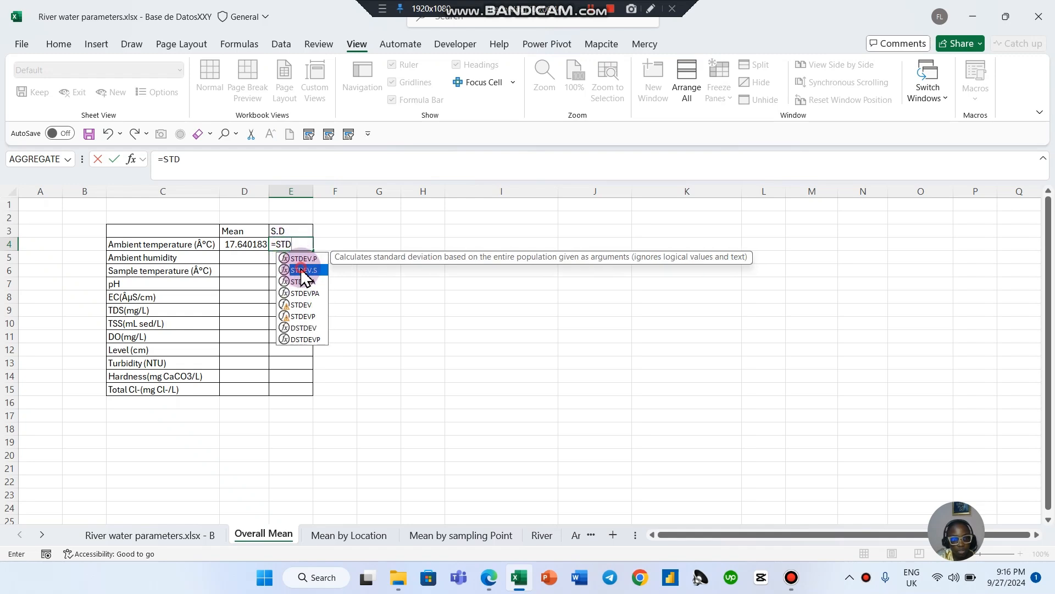
pyautogui.doubleClick(302, 269)
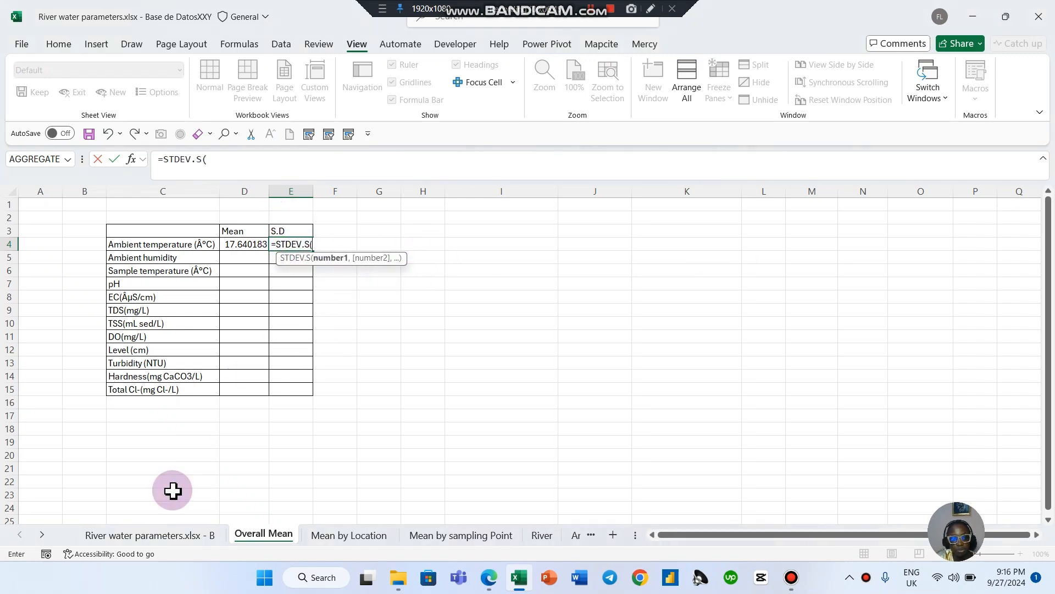
pyautogui.click(165, 542)
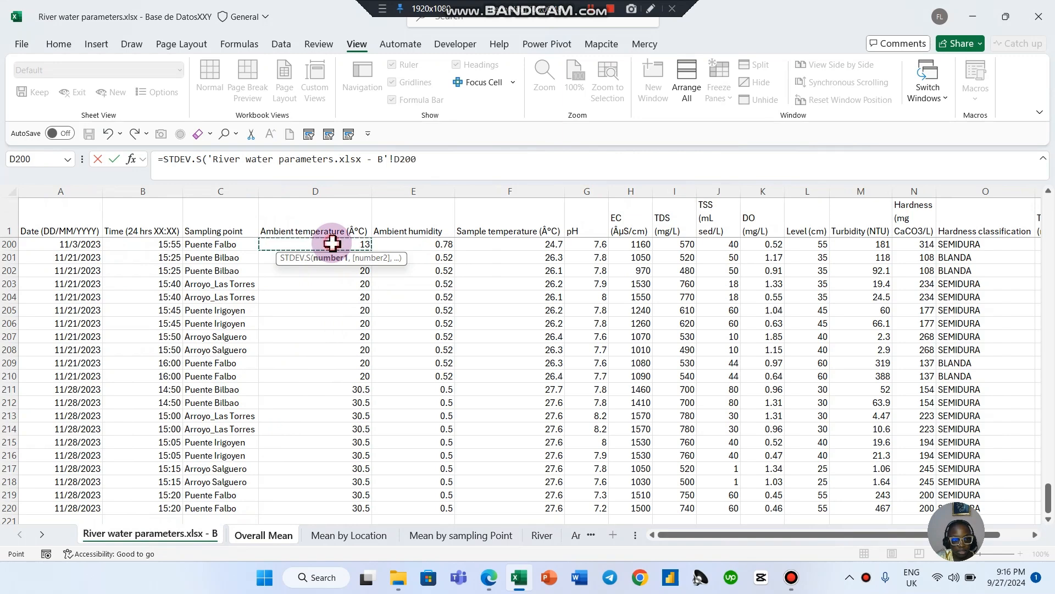
pyautogui.press('Down')
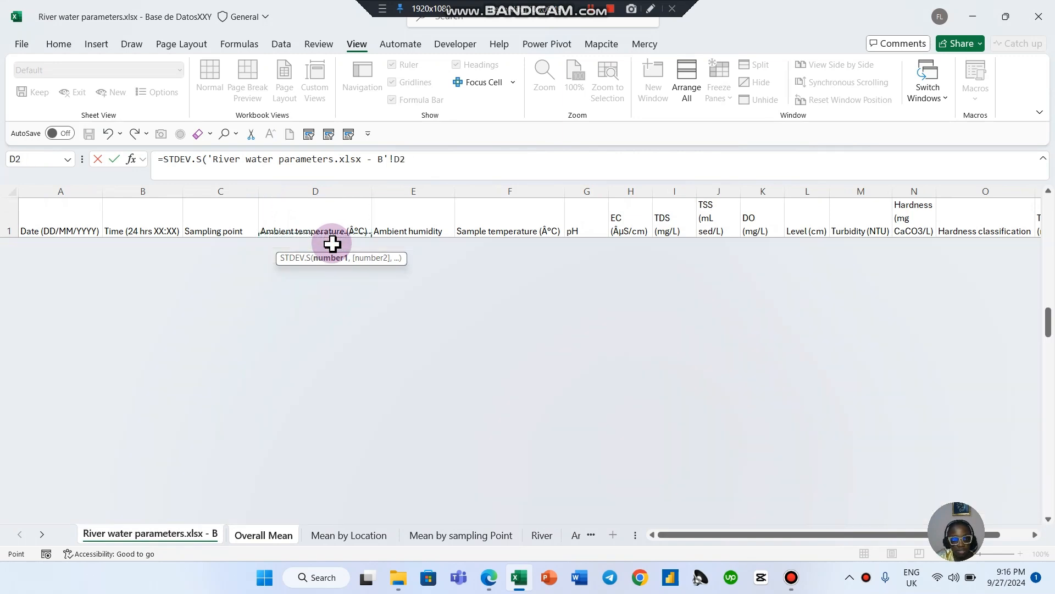
pyautogui.hotkey('ctrl', 'shift', 'Down')
pyautogui.press('Return')
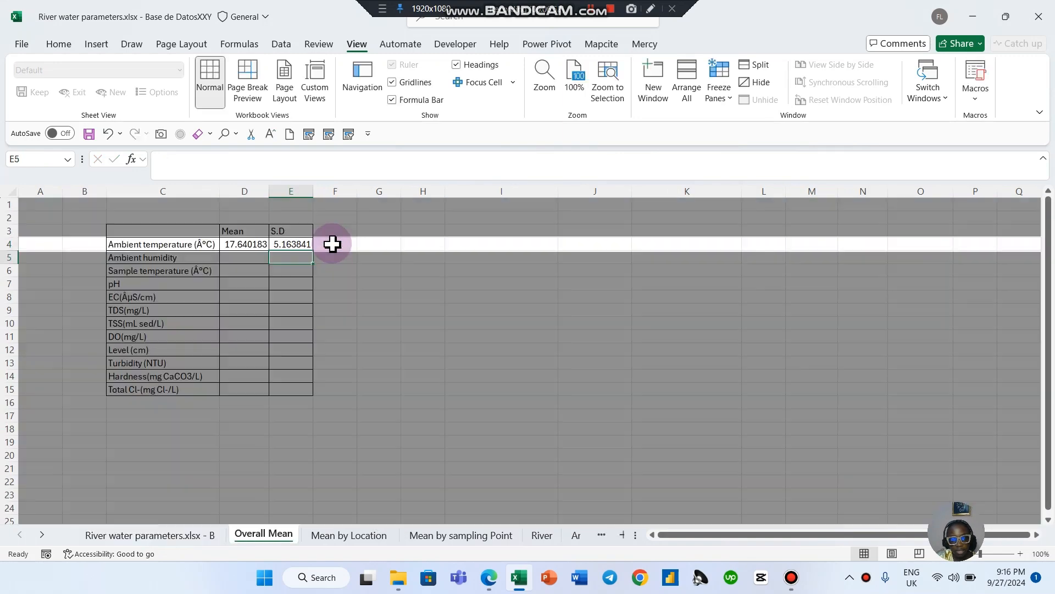
# Format the Ambient temperature mean to two decimal places and its standard deviation to three
pyautogui.click(248, 242)
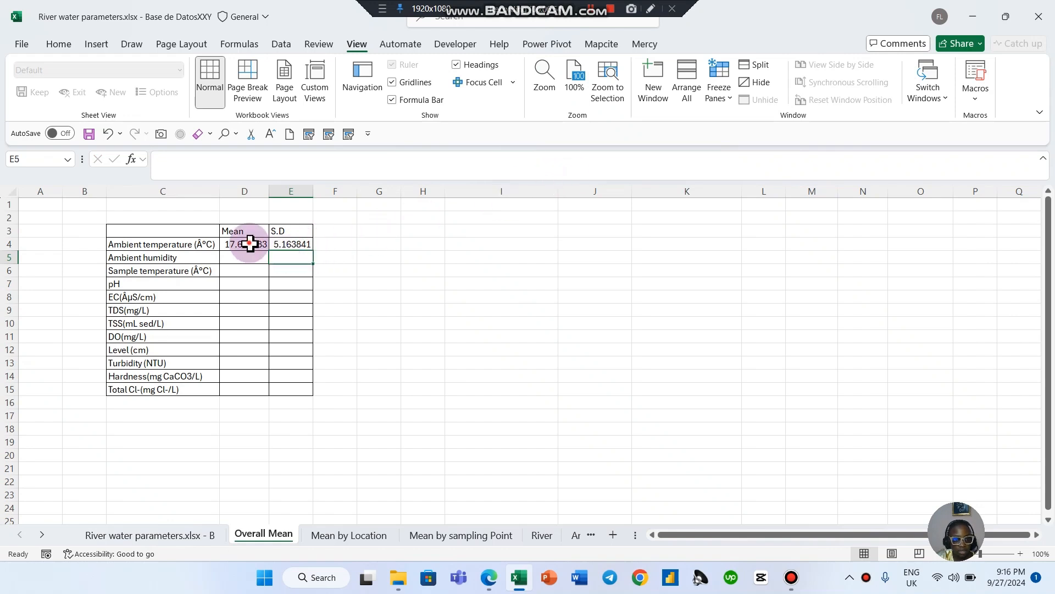
pyautogui.click(59, 44)
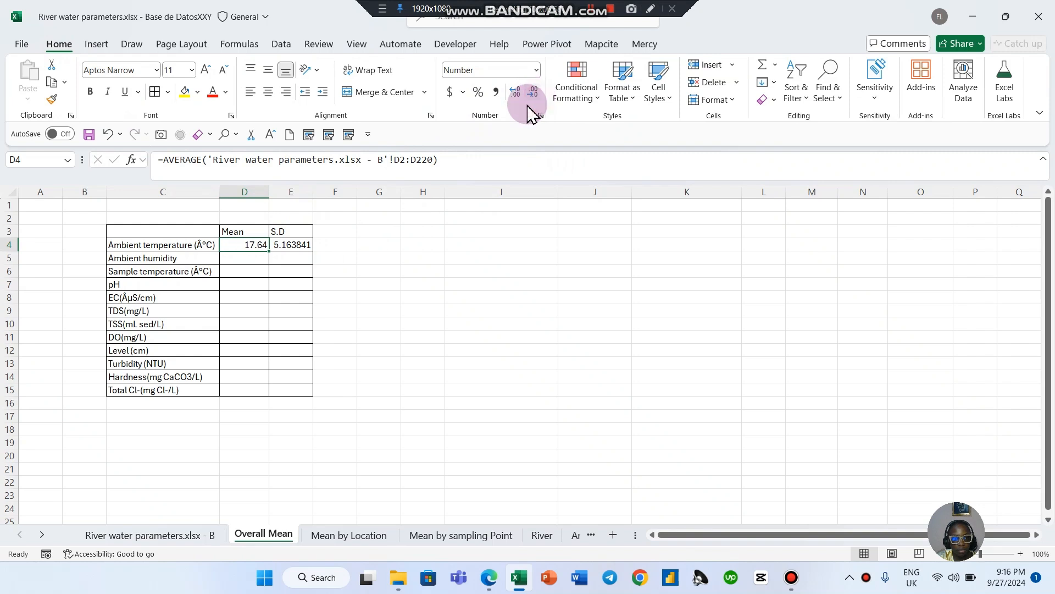
pyautogui.click(297, 245)
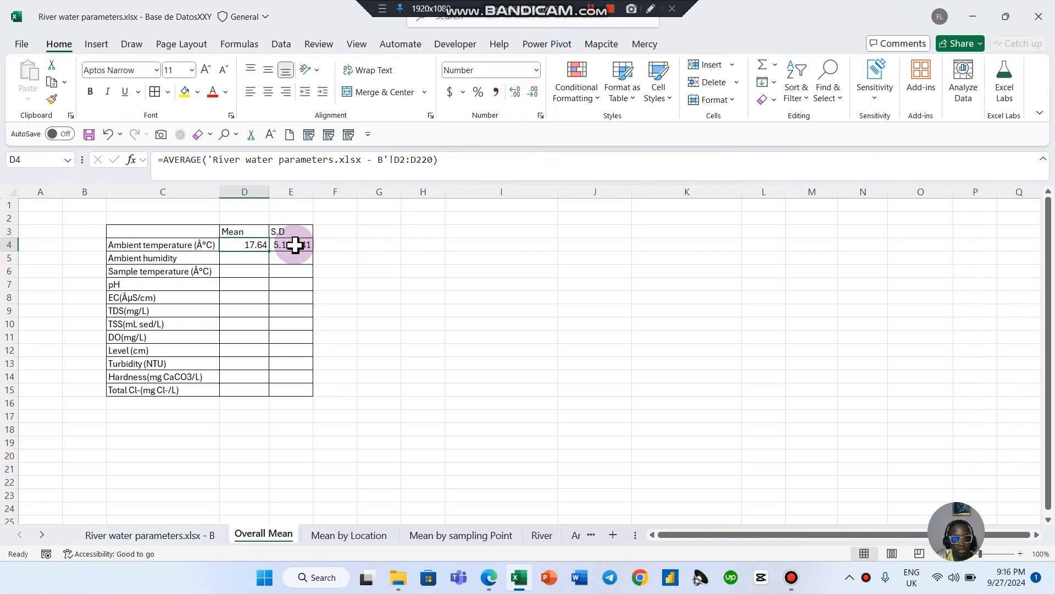
pyautogui.click(517, 94)
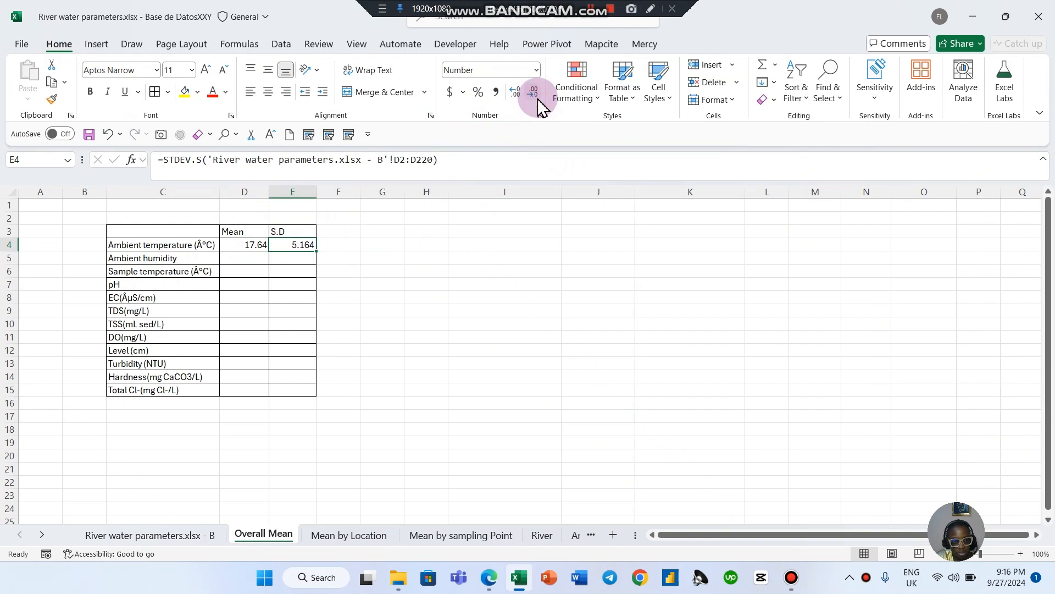
pyautogui.click(362, 352)
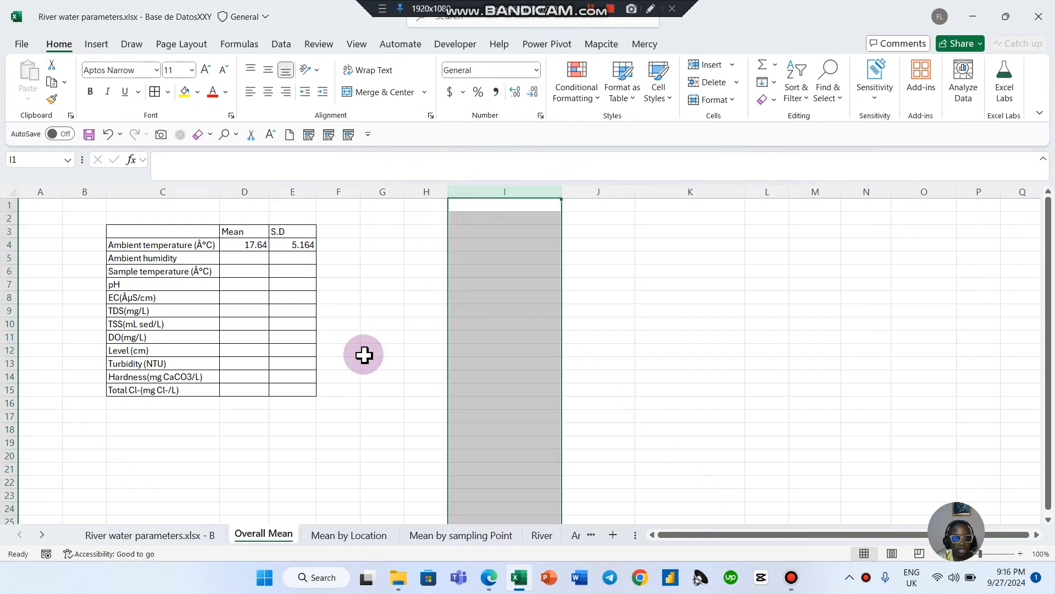
# Calculate the Ambient humidity mean in D5, using AVERAGE over E2:E220 of the main data sheet
pyautogui.click(169, 263)
pyautogui.click(237, 261)
pyautogui.write('=')
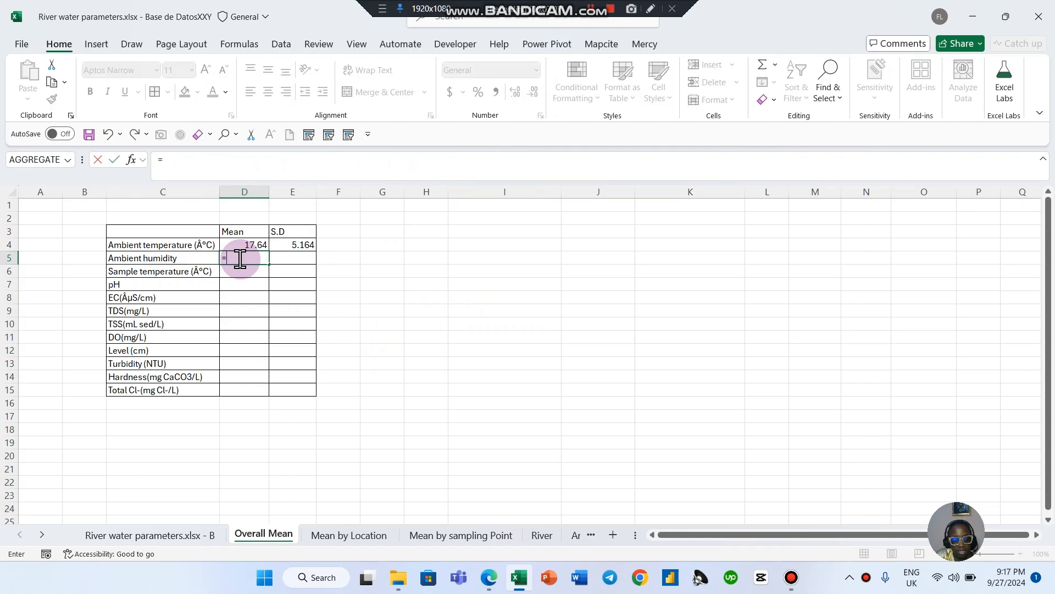
pyautogui.write('AVE')
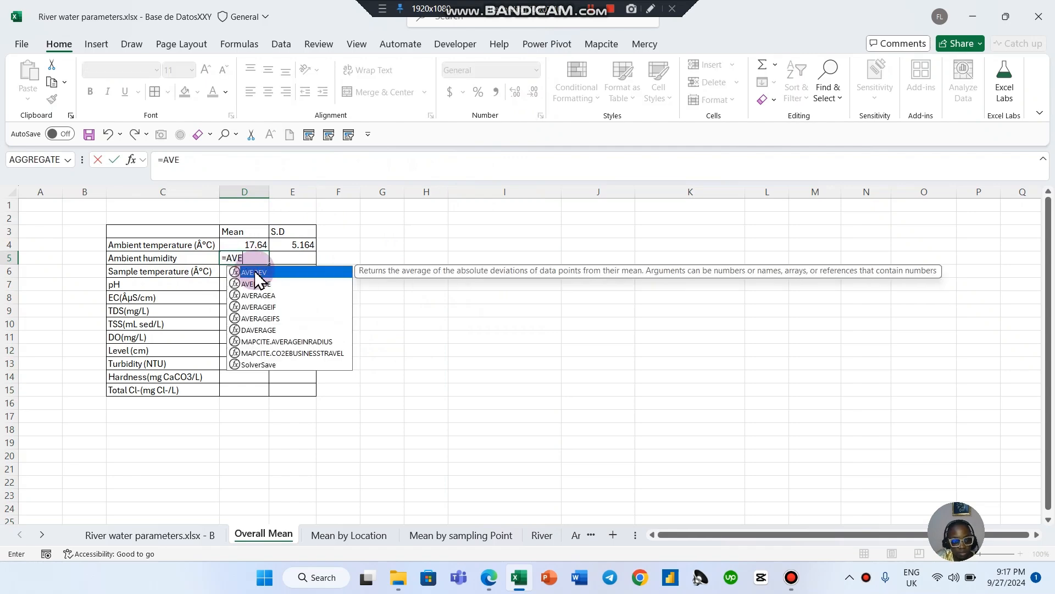
pyautogui.doubleClick(263, 285)
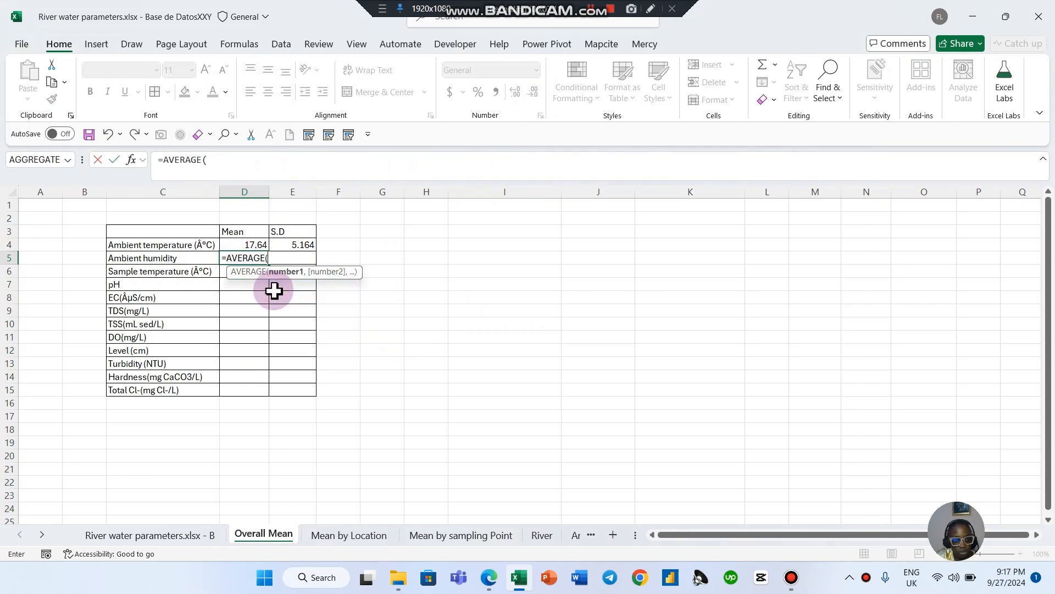
pyautogui.click(195, 535)
pyautogui.click(414, 245)
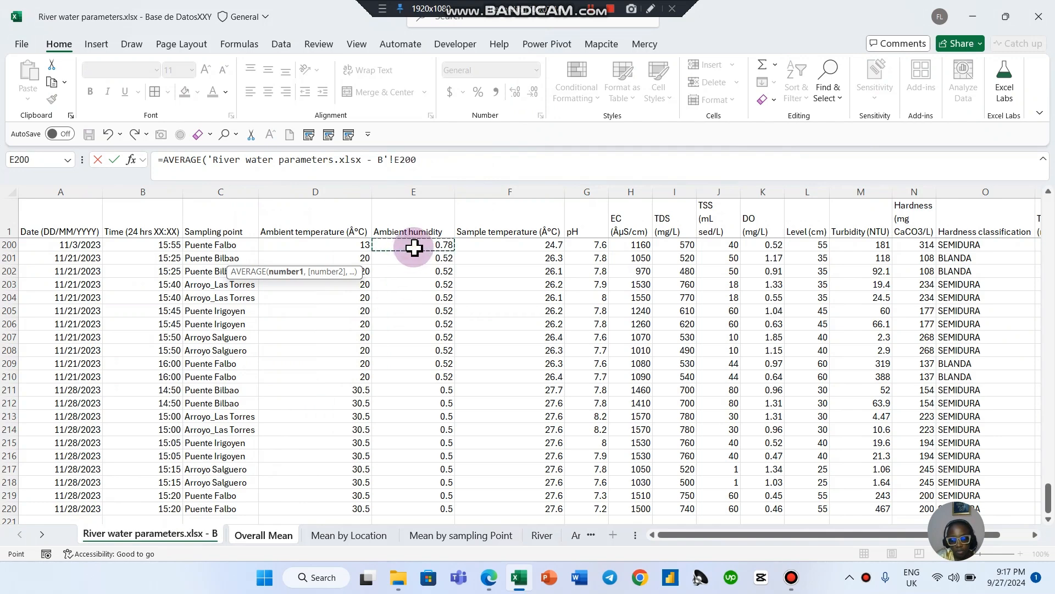
pyautogui.press('Down')
pyautogui.hotkey('ctrl', 'shift', 'Down')
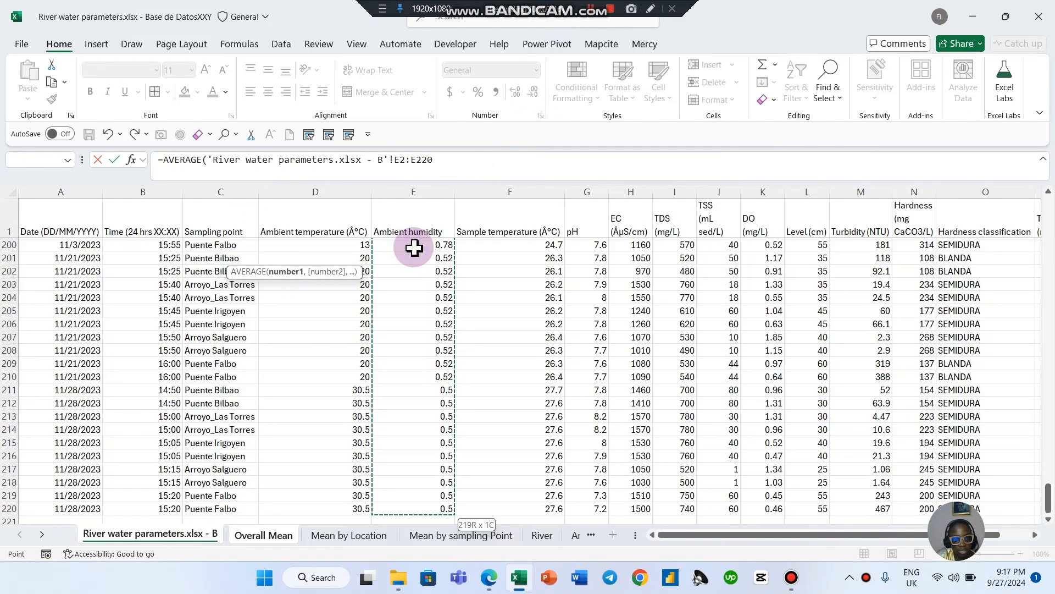
pyautogui.press('Return')
# Calculate the Ambient humidity standard deviation in E5, using STDEV.S over E2:E220 of the main data sheet
pyautogui.click(289, 261)
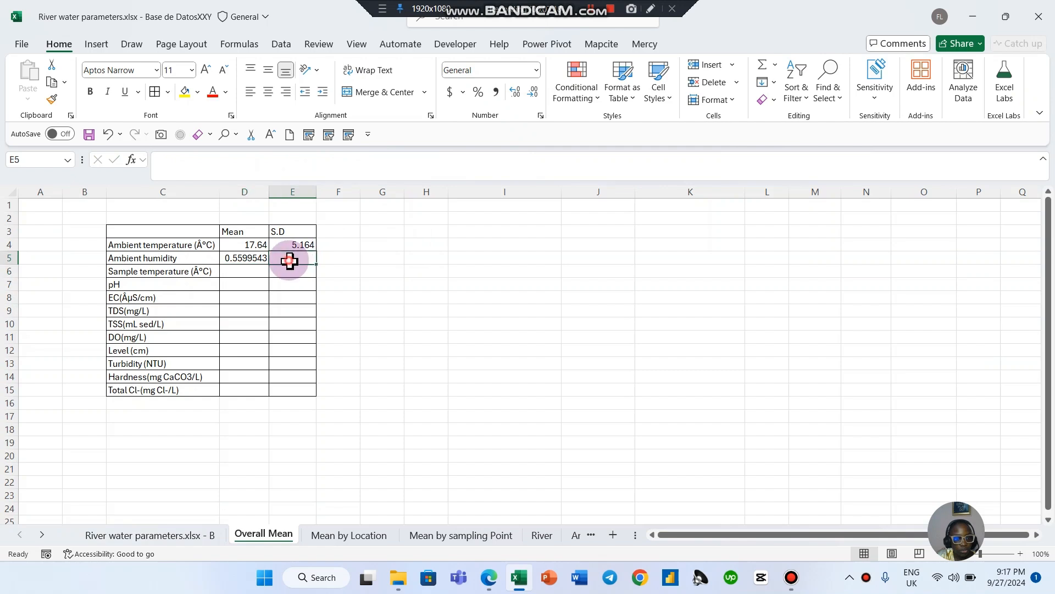
pyautogui.write('=')
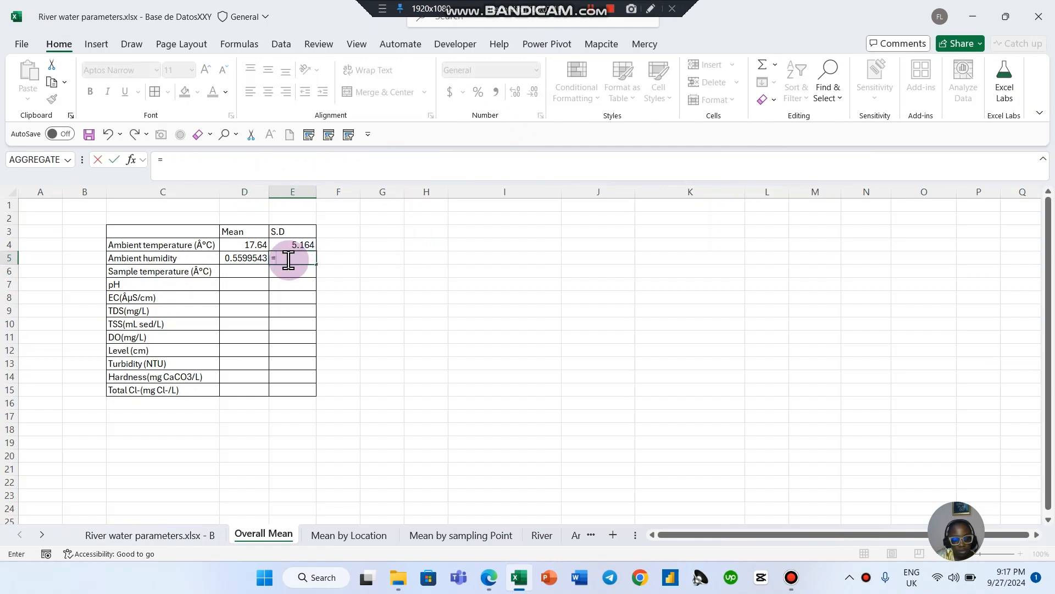
pyautogui.write('ST')
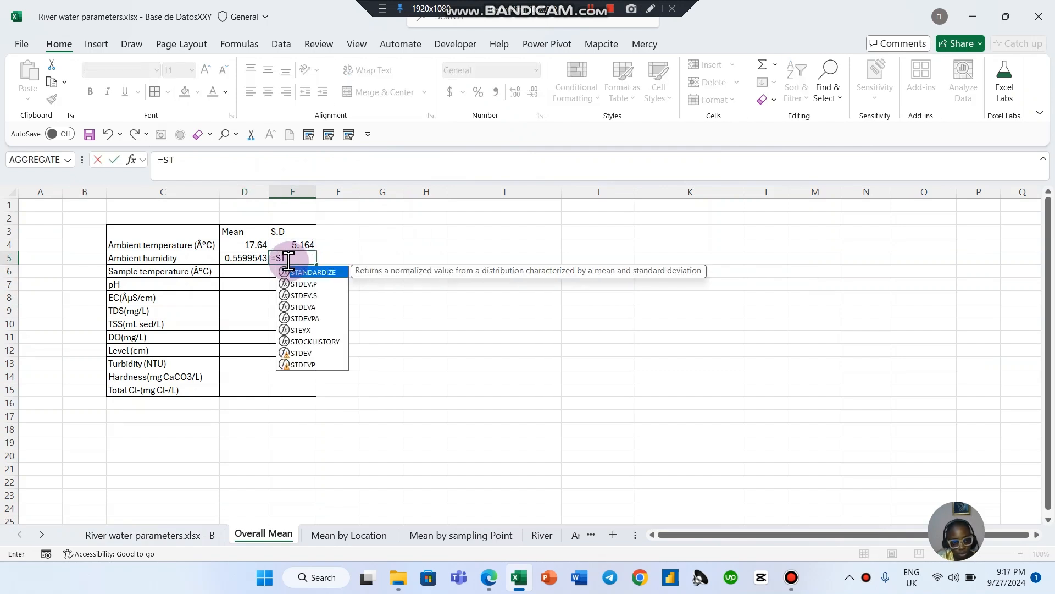
pyautogui.click(304, 295)
pyautogui.press('Tab')
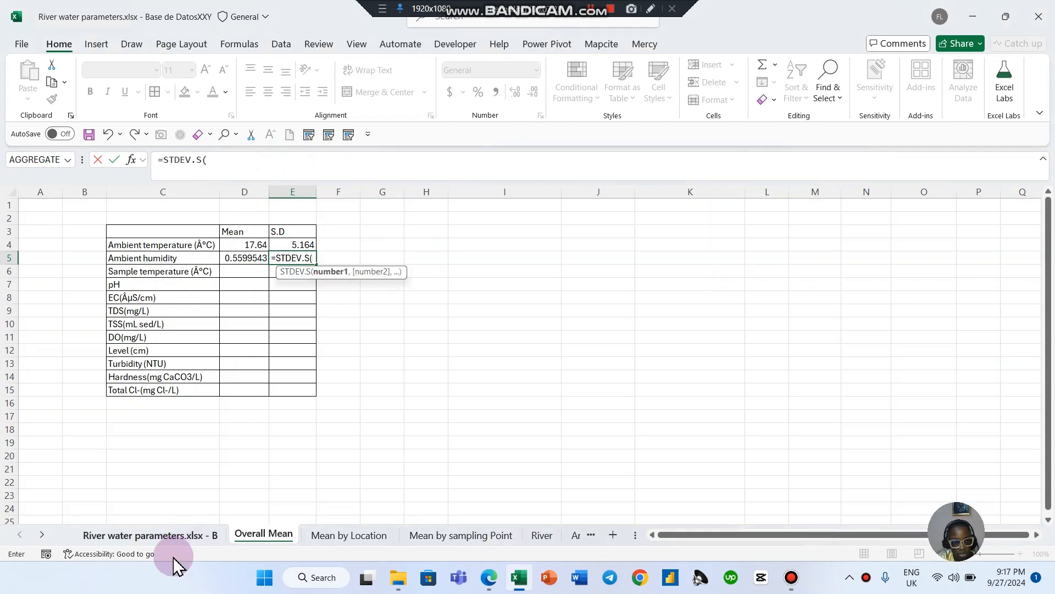
pyautogui.click(182, 536)
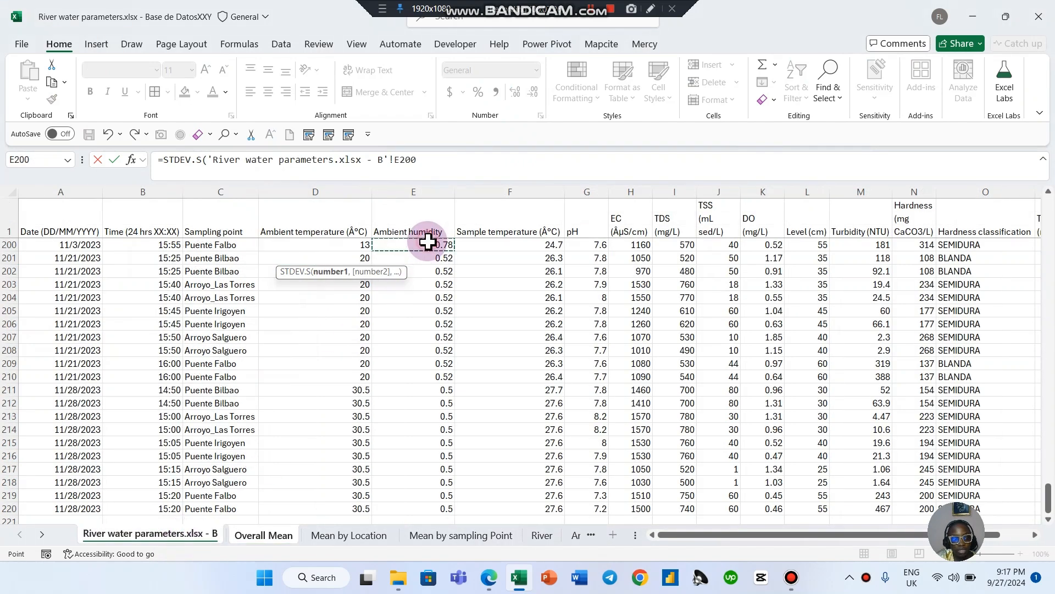
pyautogui.press('Down')
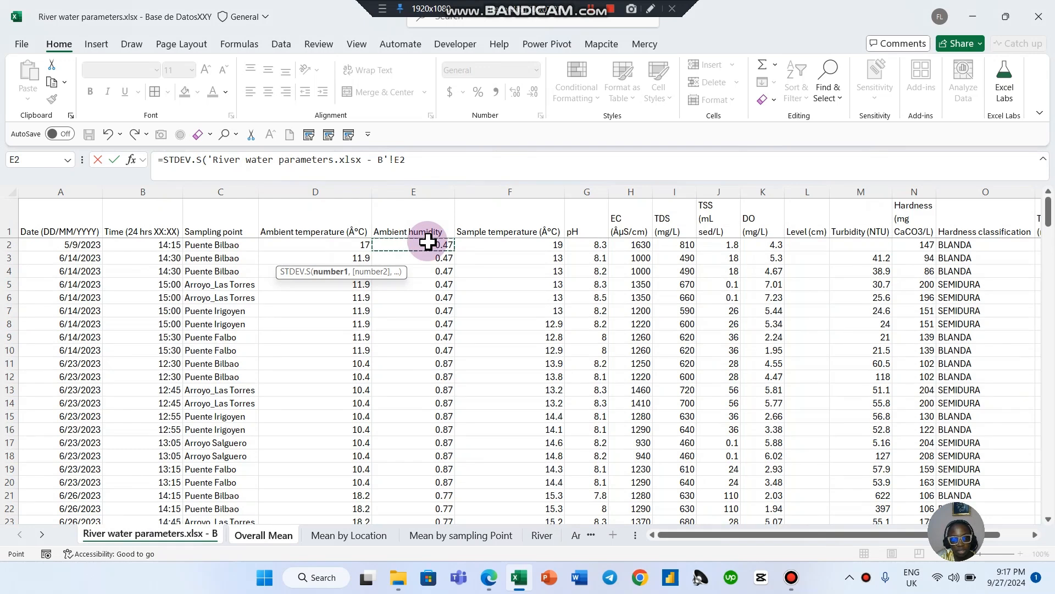
pyautogui.hotkey('ctrl', 'shift', 'Down')
pyautogui.press('Return')
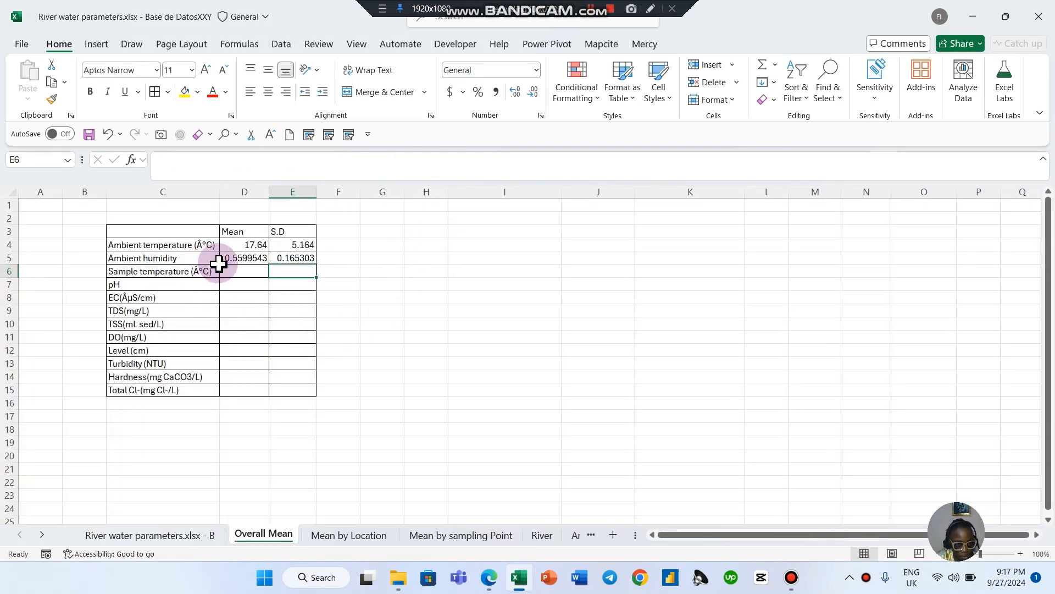
# Copy the AVERAGE formula text from the Ambient humidity mean in D5
pyautogui.click(253, 255)
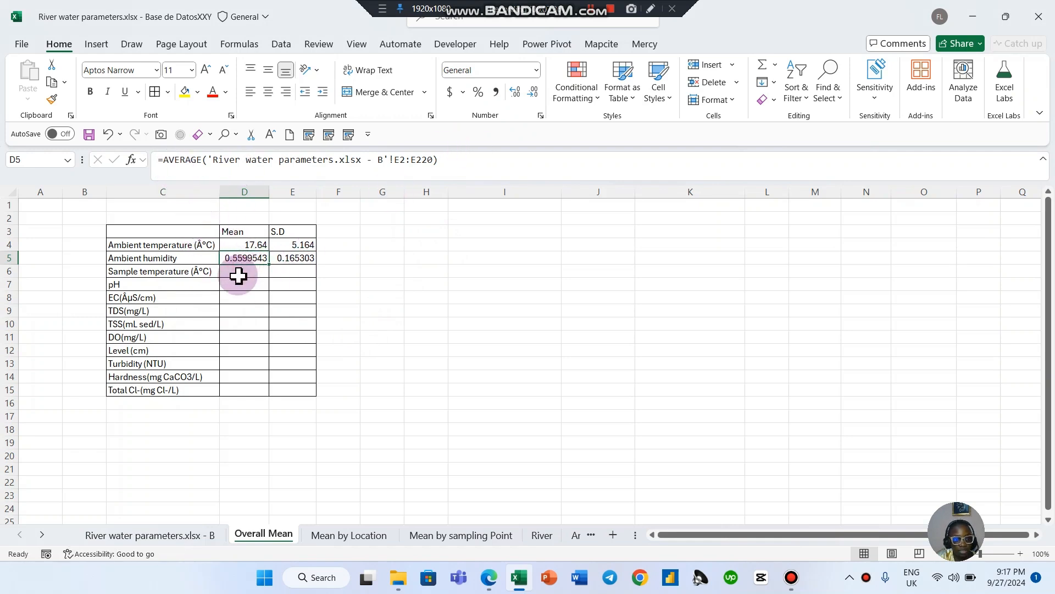
pyautogui.click(170, 273)
pyautogui.click(211, 534)
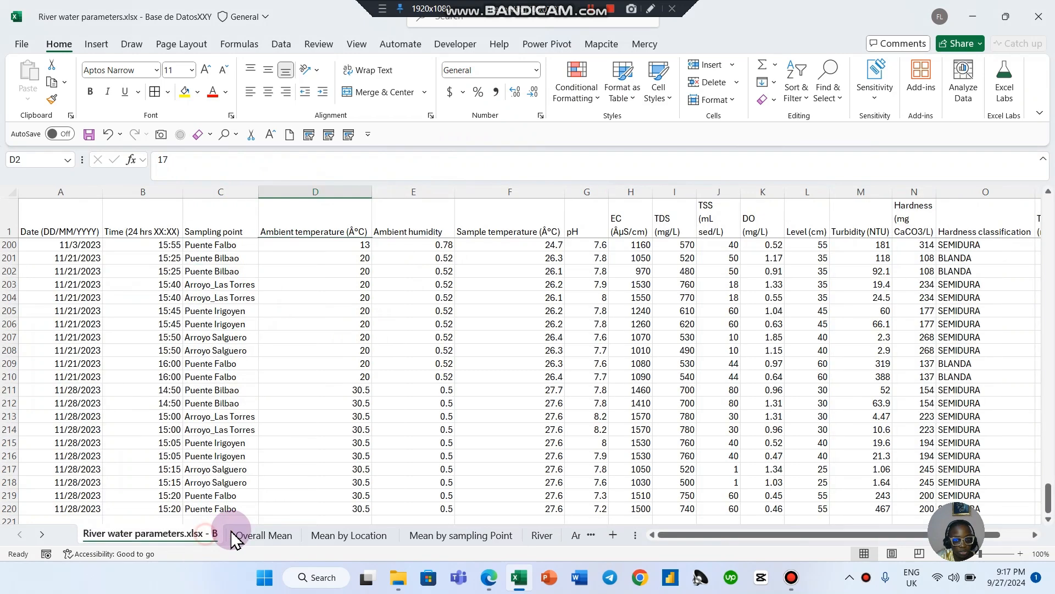
pyautogui.click(262, 535)
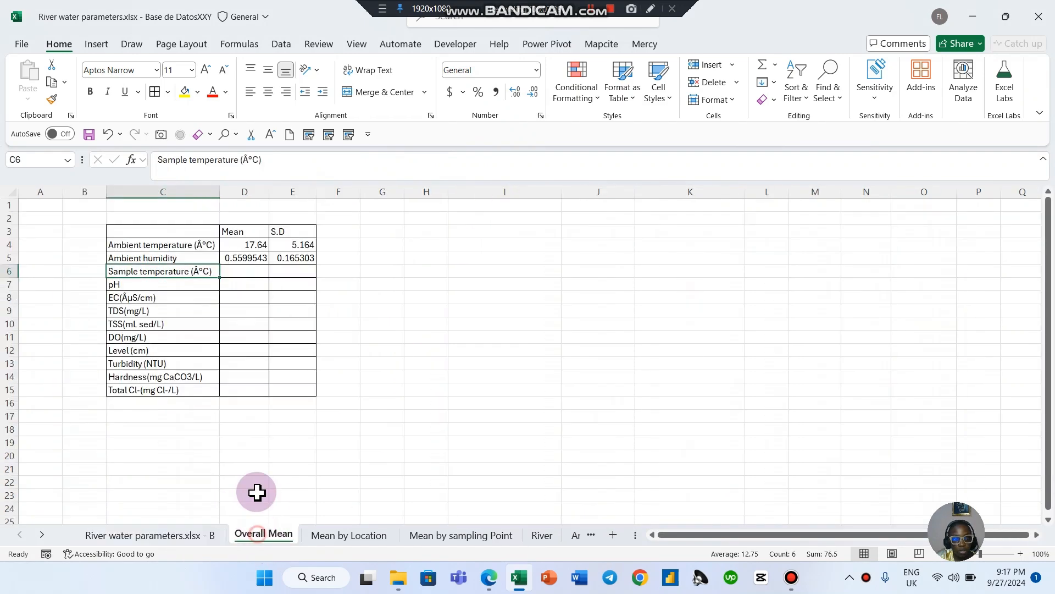
pyautogui.click(256, 258)
pyautogui.moveTo(462, 170); pyautogui.dragTo(108, 184)
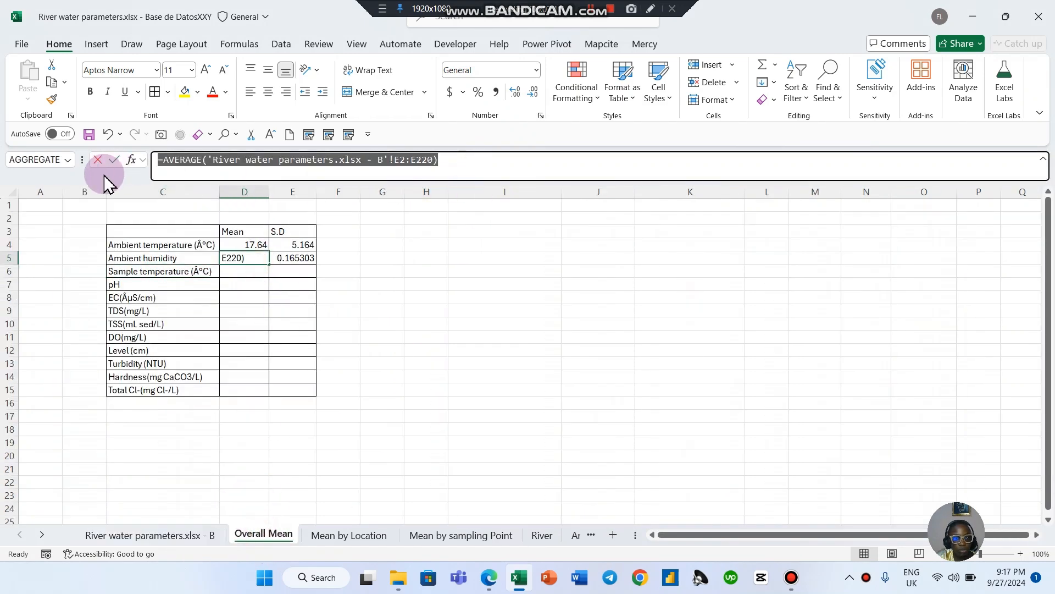
pyautogui.click(113, 159)
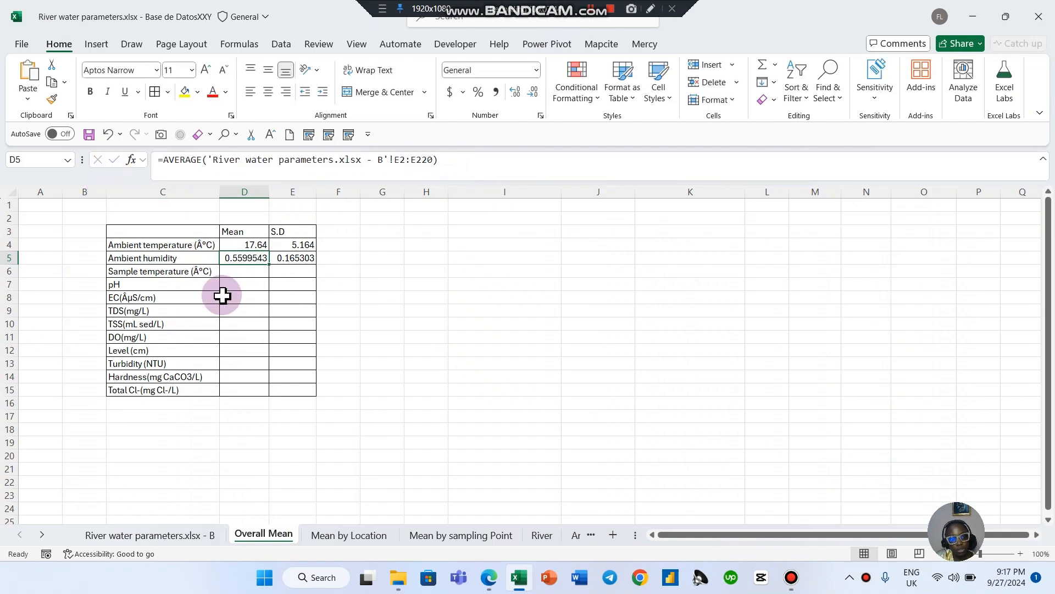
# Calculate the Sample temperature mean in D6 by reusing the copied AVERAGE formula with the range F2:F220 of the main data sheet
pyautogui.click(237, 270)
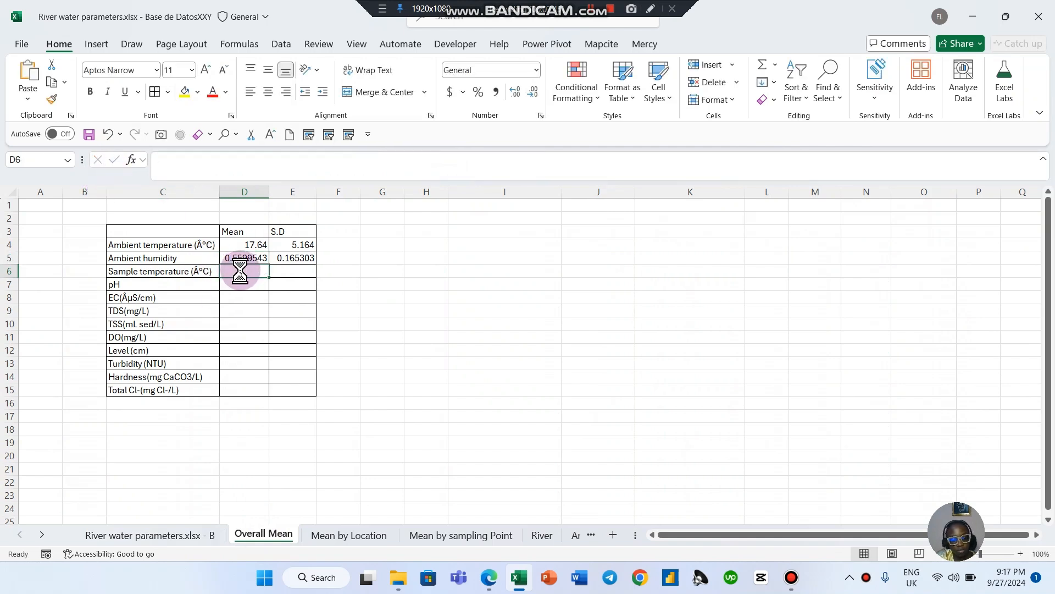
pyautogui.hotkey('ctrl', 'v')
pyautogui.click(400, 161)
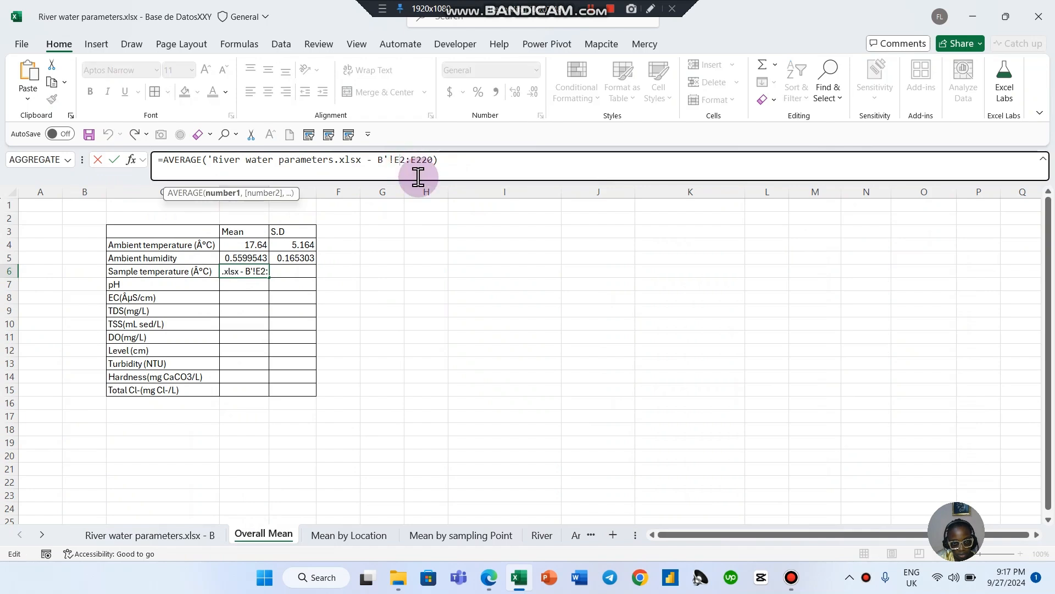
pyautogui.press('BackSpace')
pyautogui.write('F')
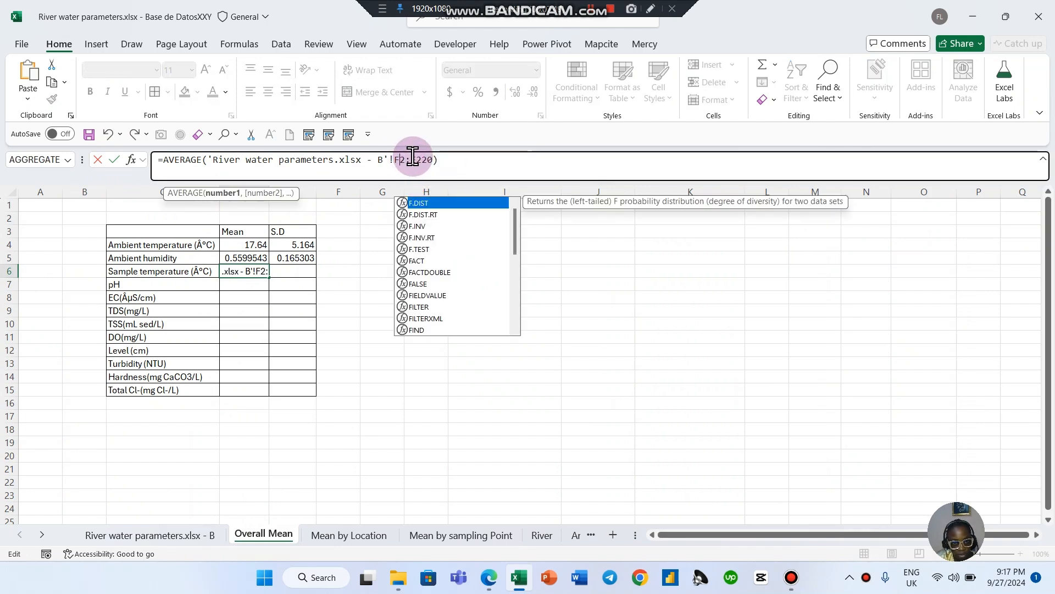
pyautogui.moveTo(412, 156); pyautogui.dragTo(418, 157)
pyautogui.write('F')
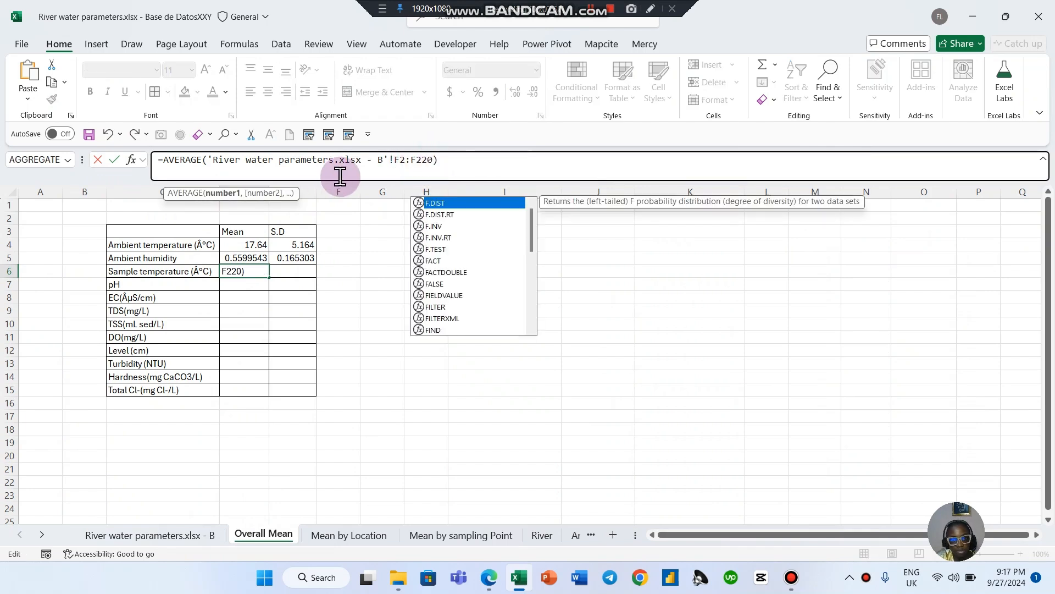
pyautogui.click(475, 154)
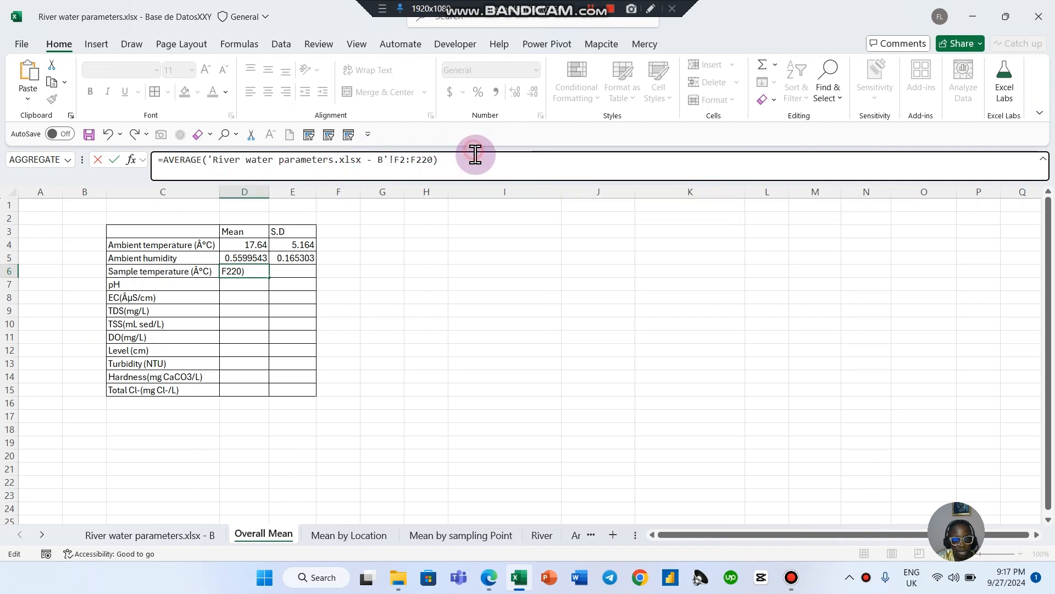
pyautogui.press('Return')
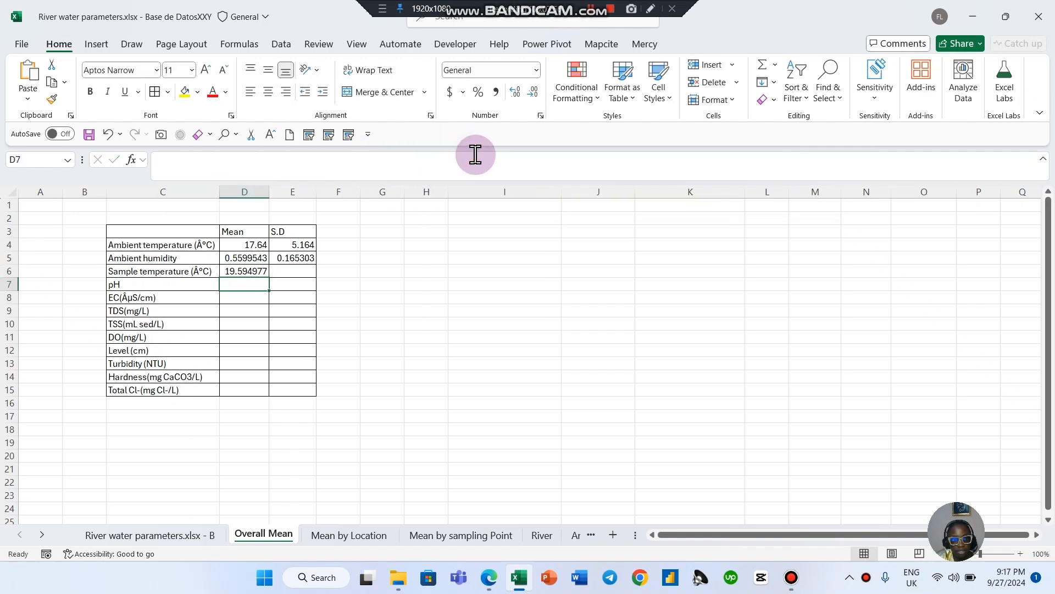
# Calculate the Sample temperature standard deviation in E6 by reusing E5's STDEV.S formula text with the range F2:F220 of the main data sheet
pyautogui.click(179, 271)
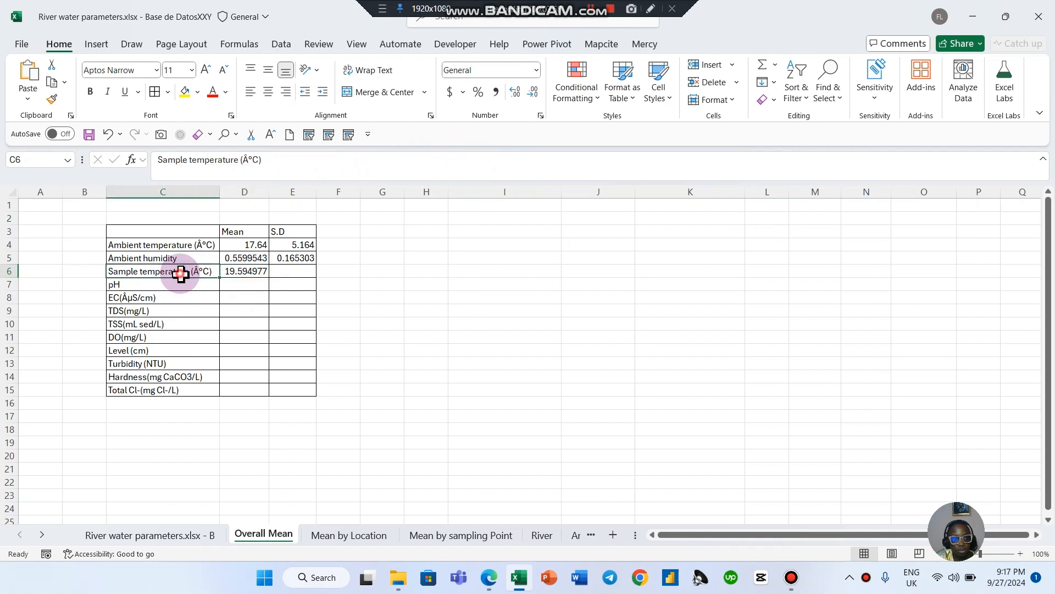
pyautogui.click(283, 258)
pyautogui.moveTo(441, 158); pyautogui.dragTo(110, 181)
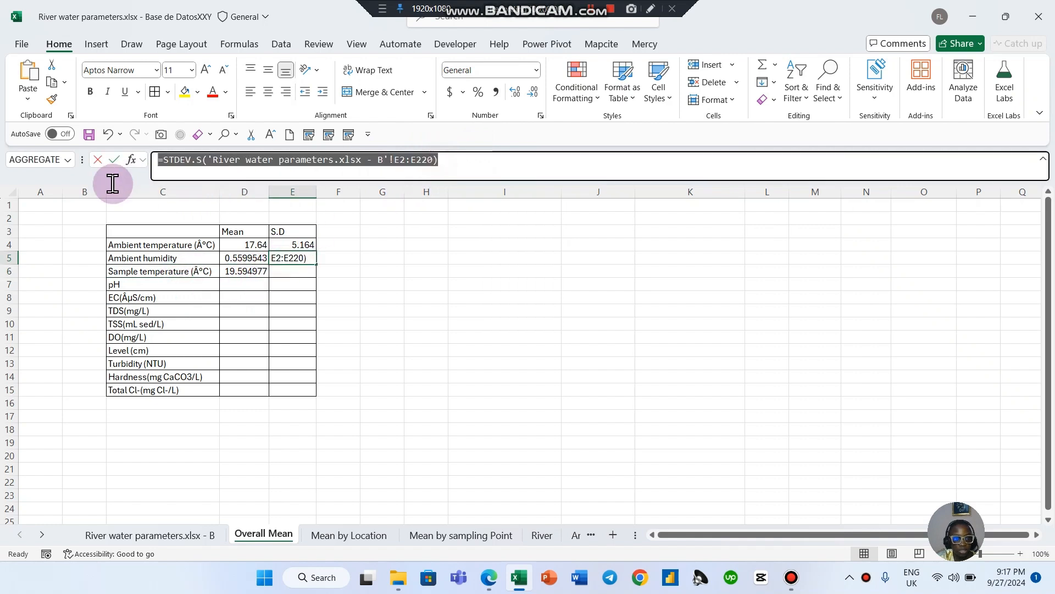
pyautogui.press('Return')
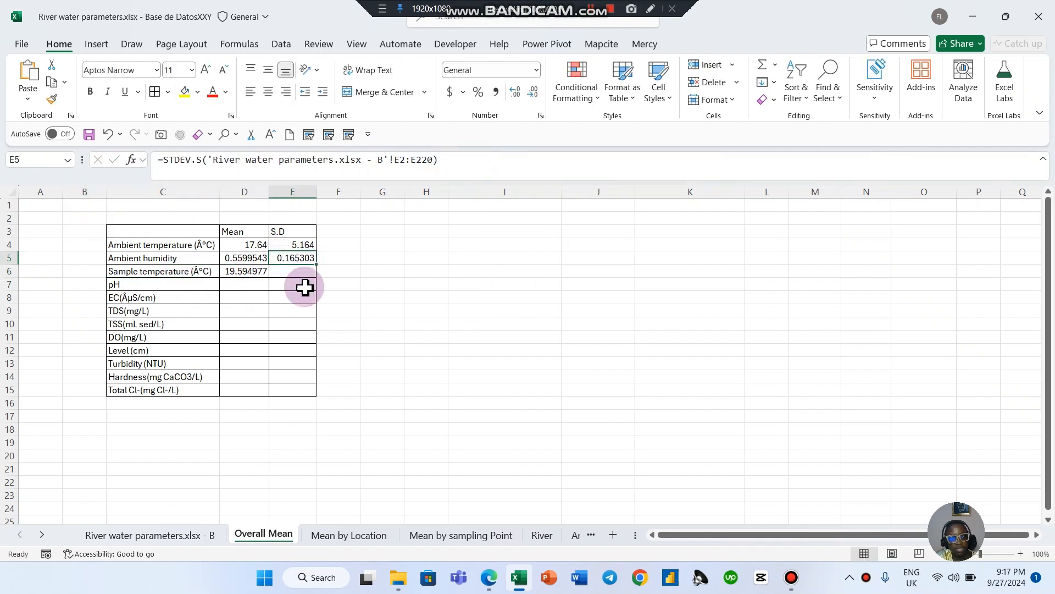
pyautogui.hotkey('ctrl', 'v')
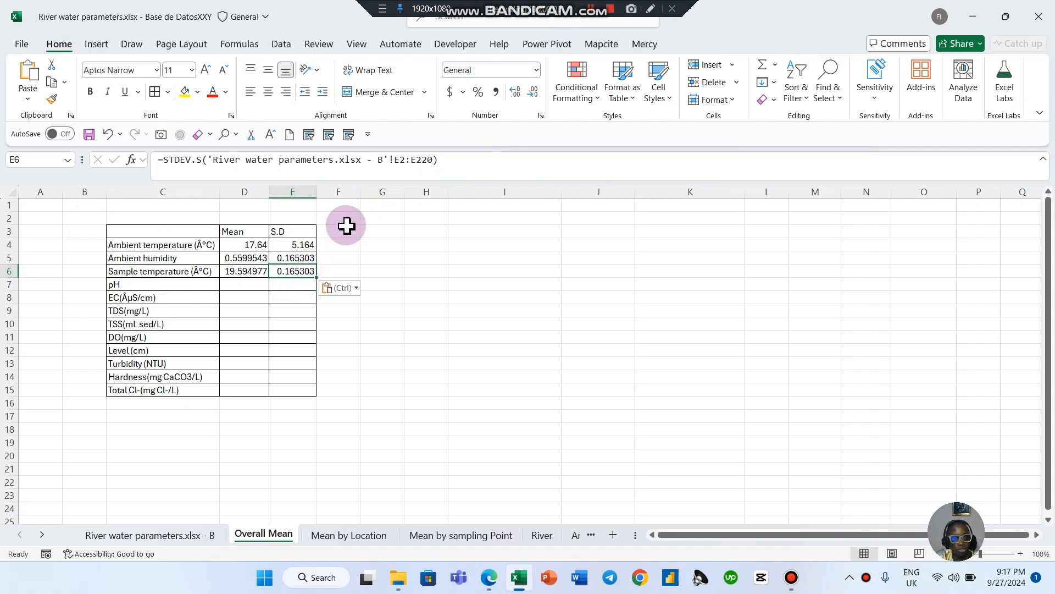
pyautogui.click(399, 159)
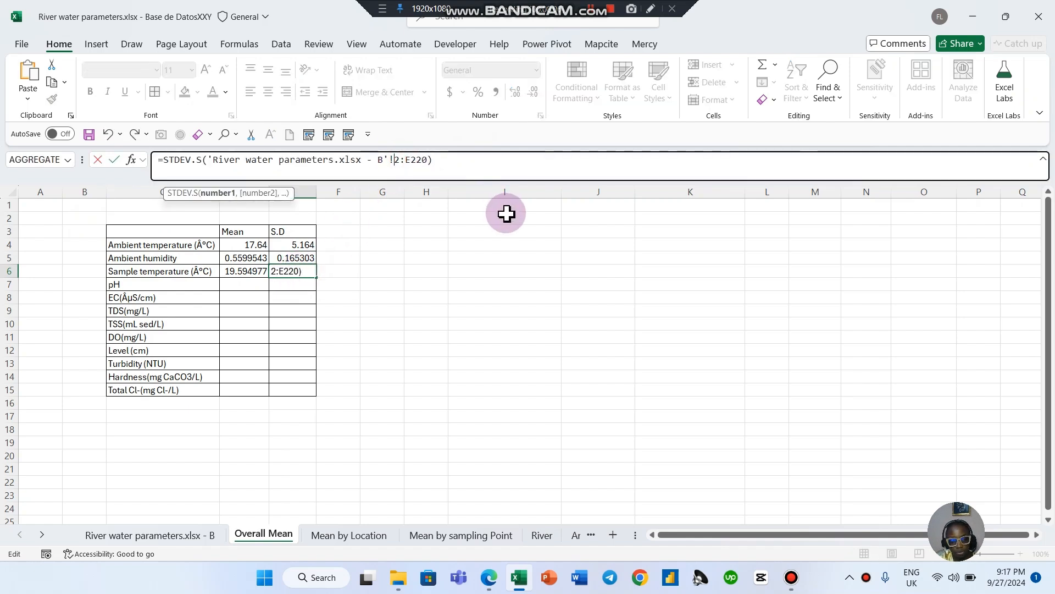
pyautogui.write('F')
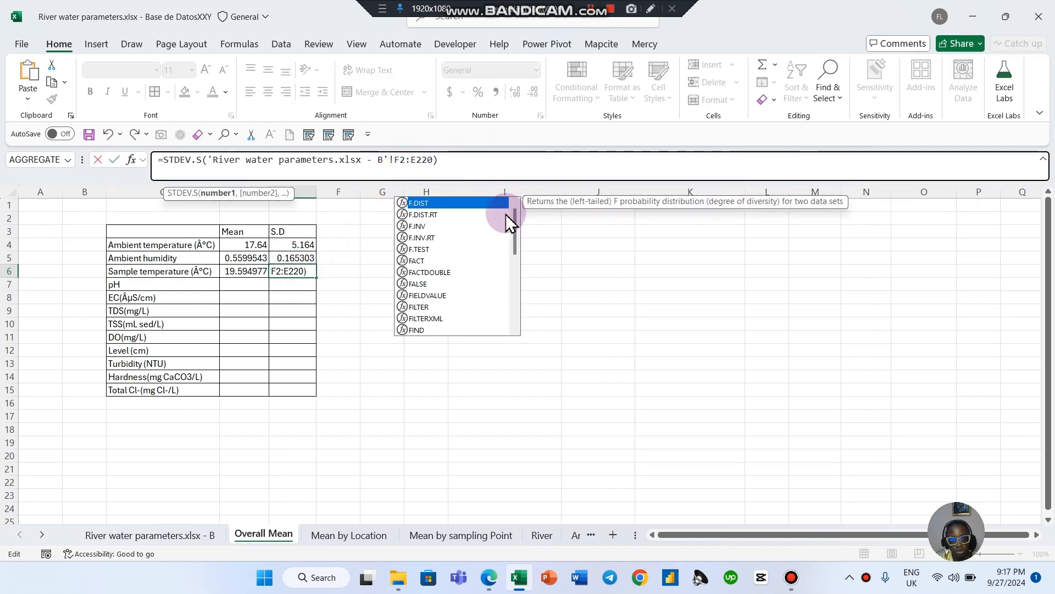
pyautogui.click(418, 160)
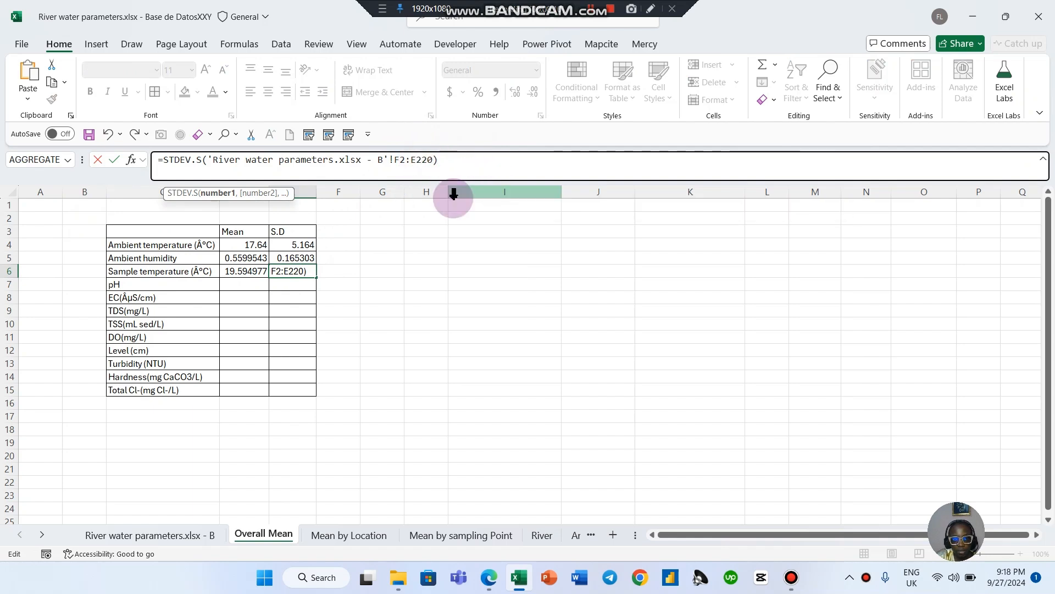
pyautogui.write('F')
pyautogui.press('Return')
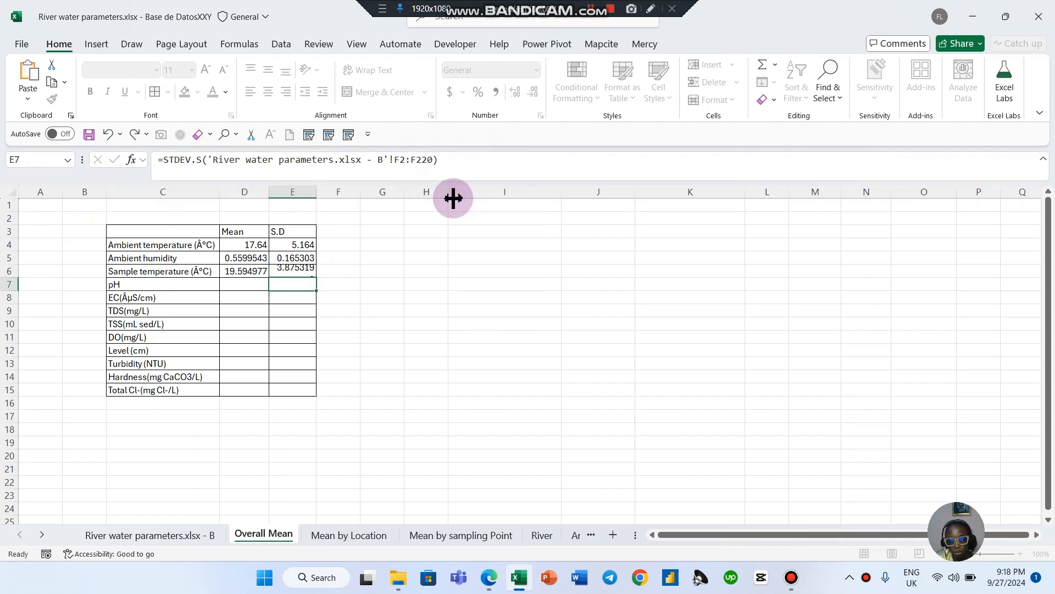
pyautogui.moveTo(498, 297); pyautogui.dragTo(498, 284)
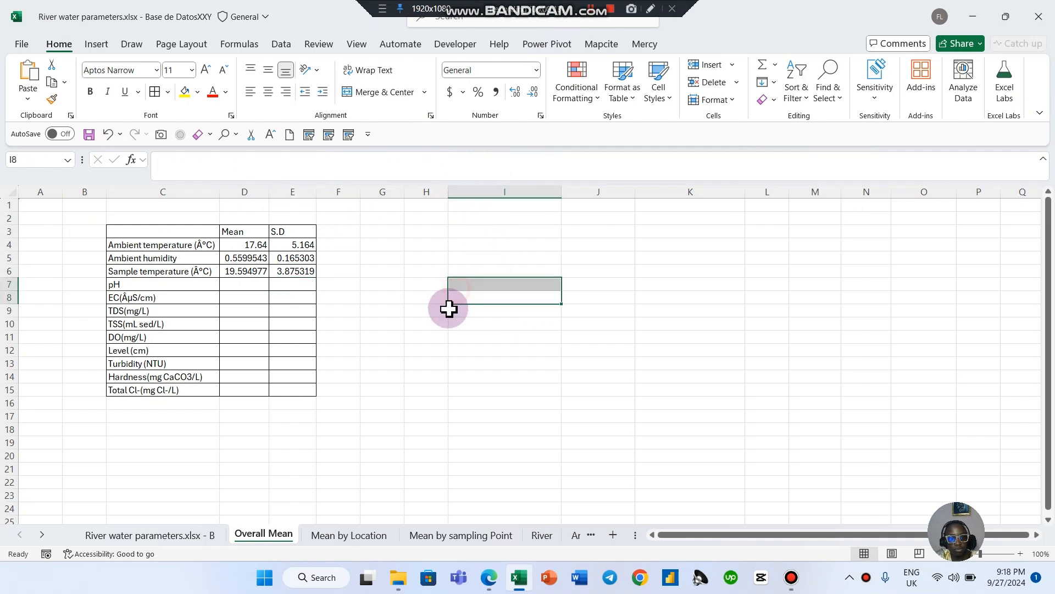
pyautogui.click(256, 285)
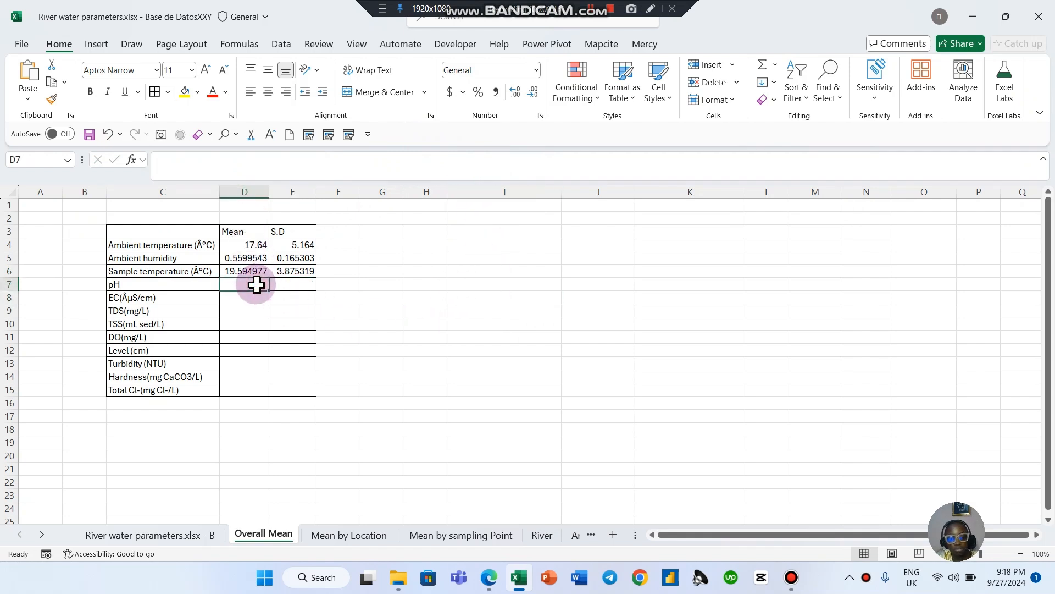
pyautogui.click(453, 352)
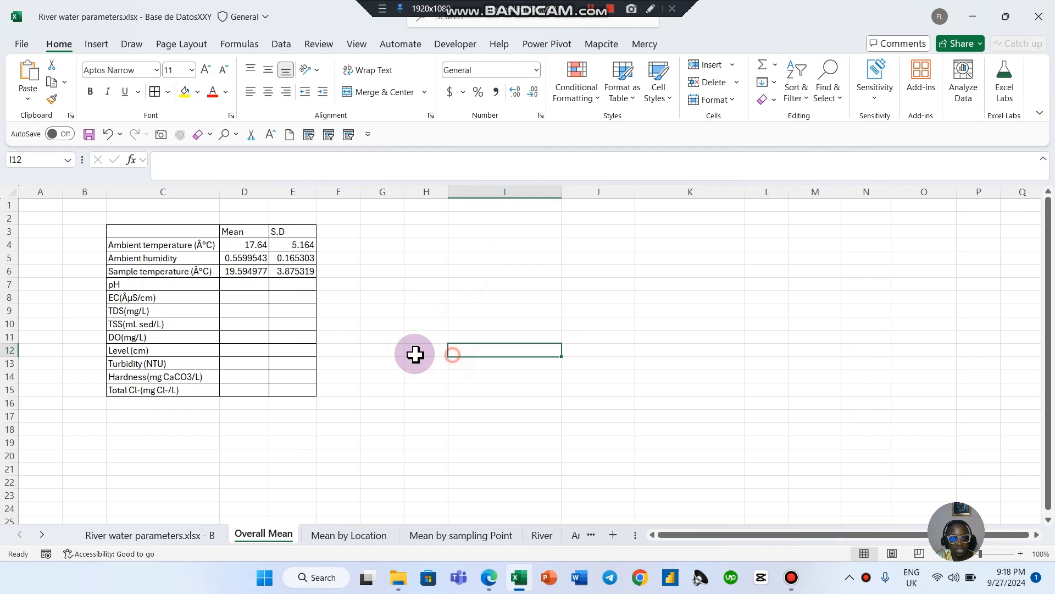
pyautogui.click(252, 247)
pyautogui.moveTo(251, 249); pyautogui.dragTo(288, 389)
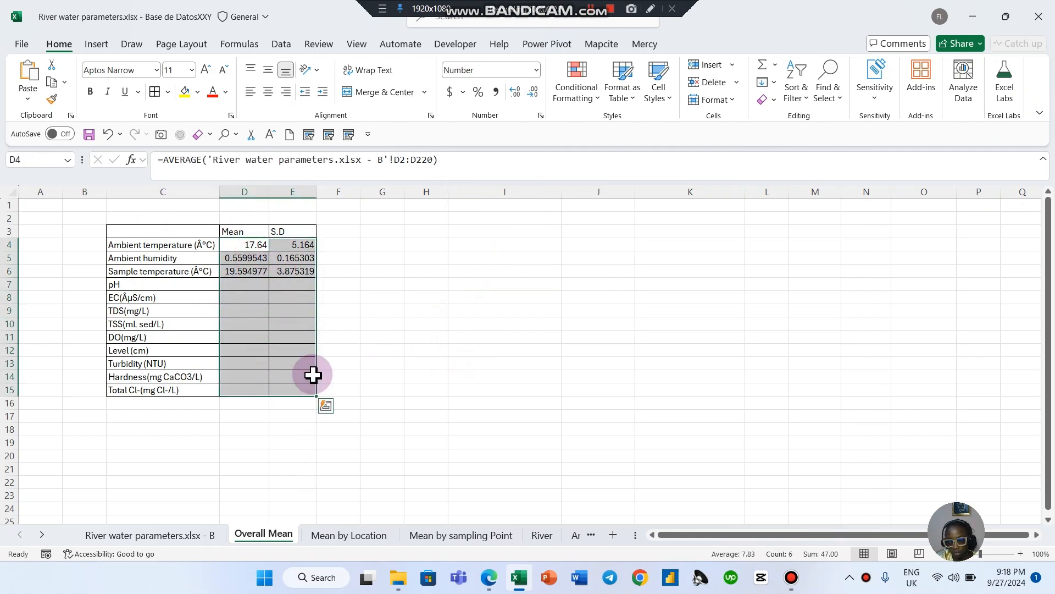
pyautogui.click(377, 442)
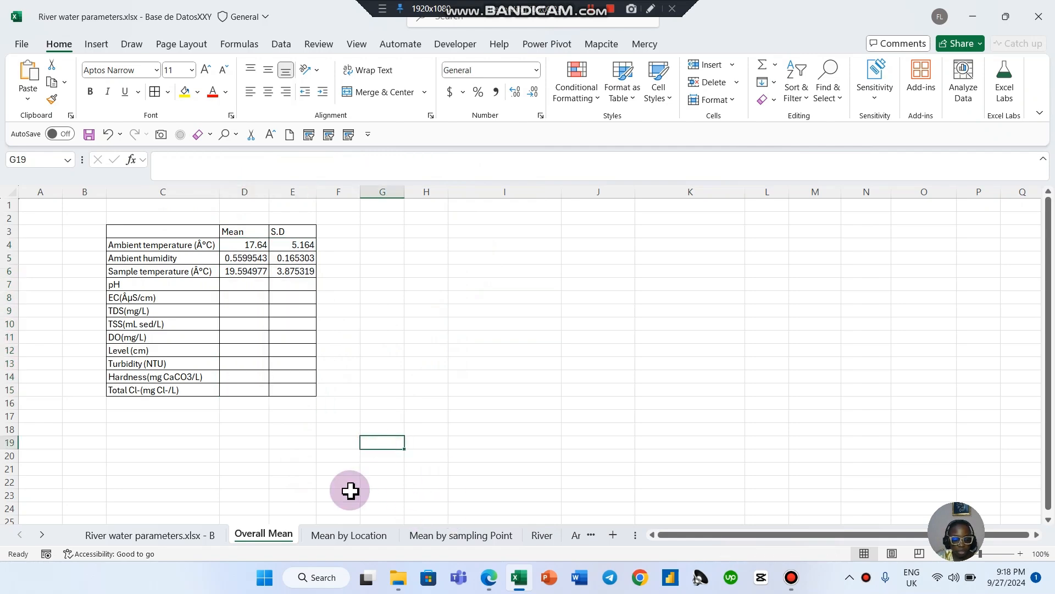
# Examine the main data sheet's parameter columns from the first data rows across to Total Cl-
pyautogui.click(199, 539)
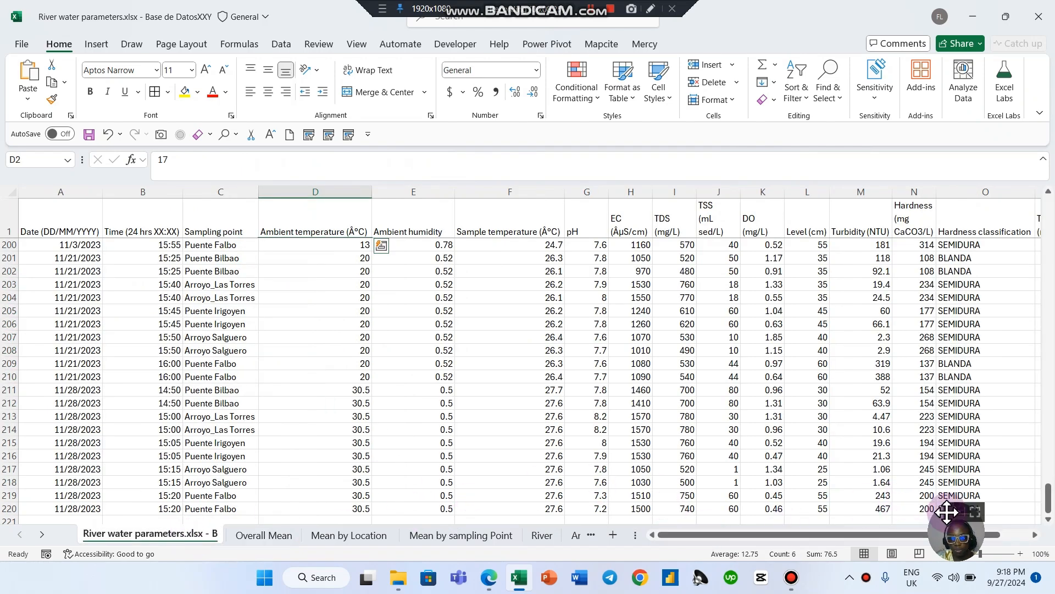
pyautogui.press('Return')
pyautogui.scroll(1, 639, 423)
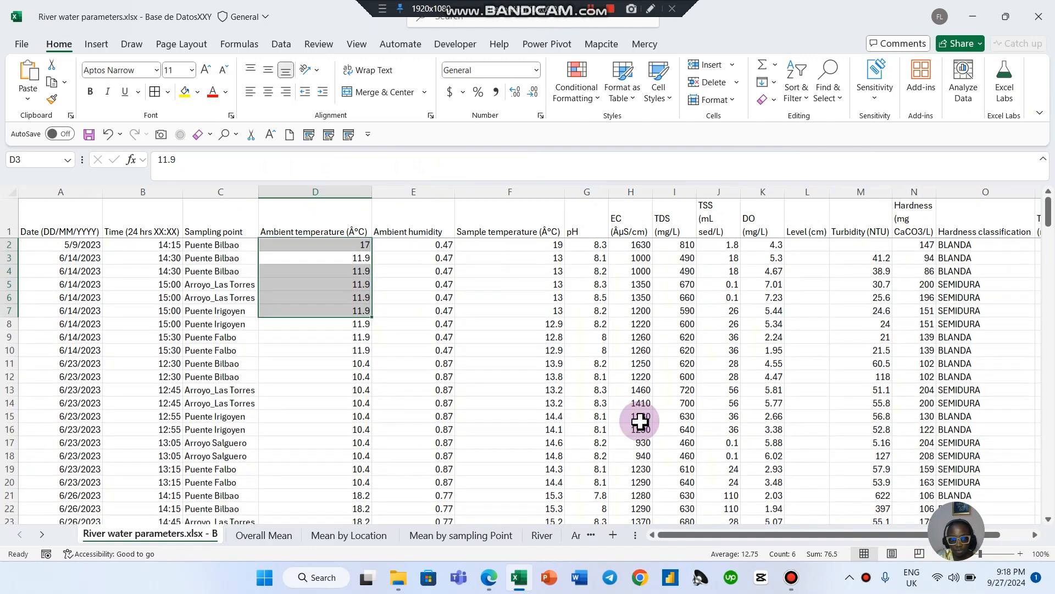
pyautogui.click(585, 406)
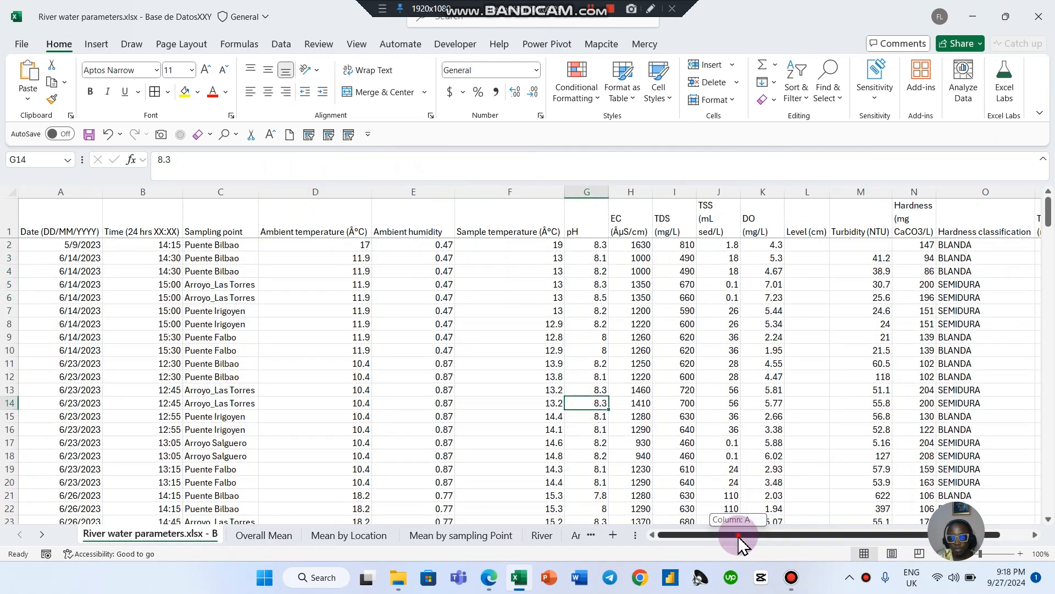
pyautogui.moveTo(737, 534); pyautogui.dragTo(866, 535)
pyautogui.click(1035, 531)
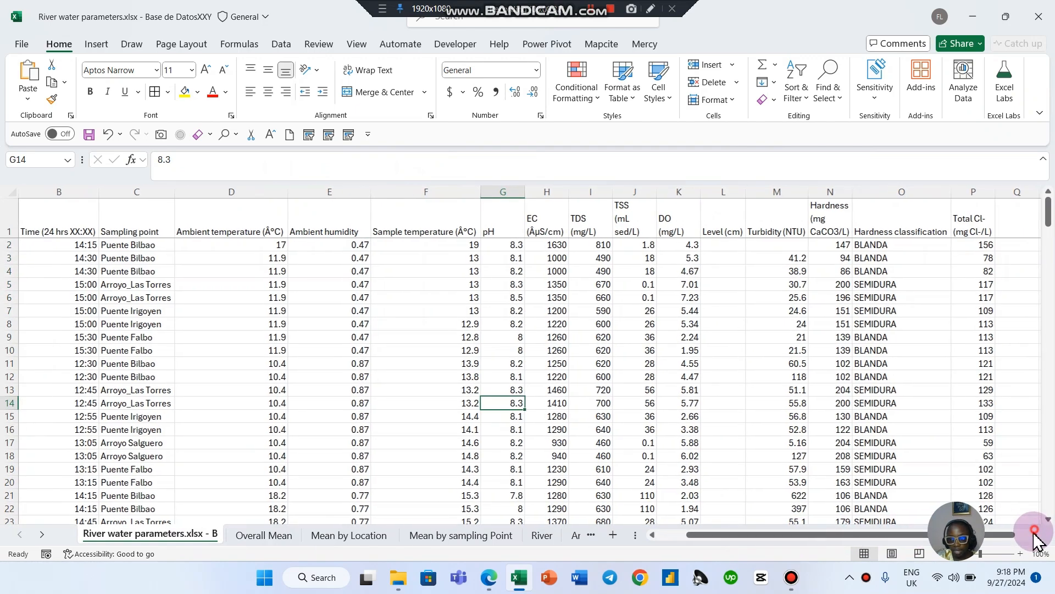
pyautogui.click(1035, 531)
pyautogui.click(1035, 531)
pyautogui.moveTo(844, 537)
pyautogui.mouseDown()
pyautogui.moveTo(683, 538)
pyautogui.moveTo(824, 537)
pyautogui.mouseUp()
pyautogui.click(626, 389)
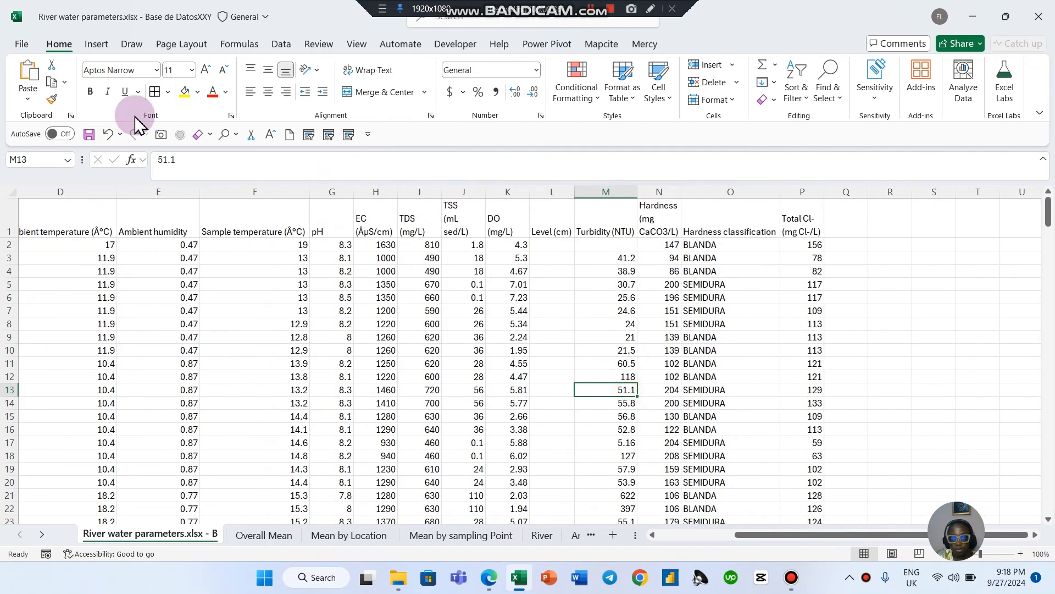
# Start a Descriptive Statistics analysis of the main data sheet with input range D1:N220, grouped by columns with labels in the first row
pyautogui.click(280, 44)
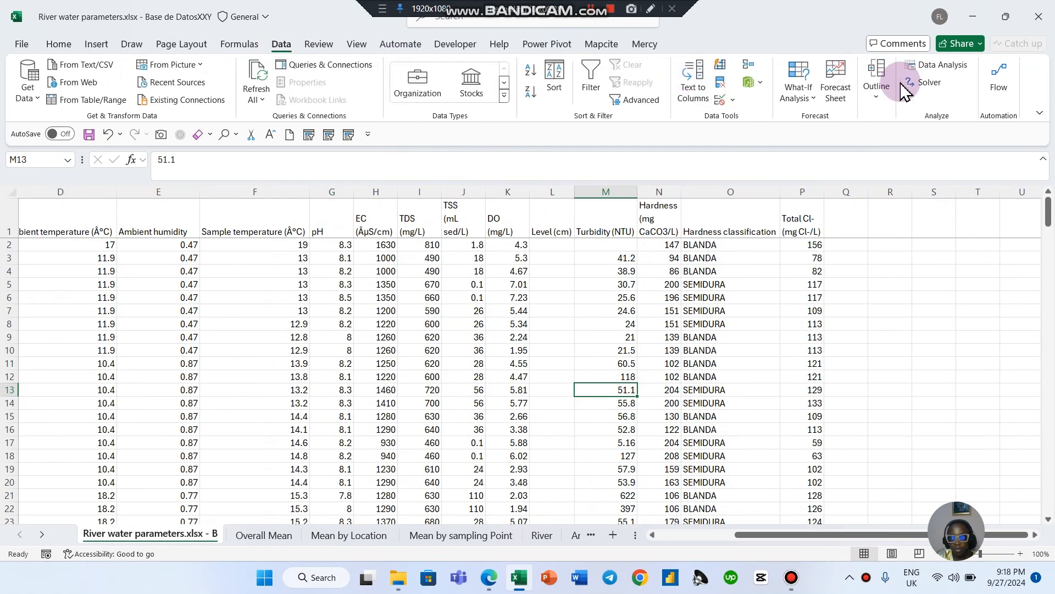
pyautogui.click(930, 74)
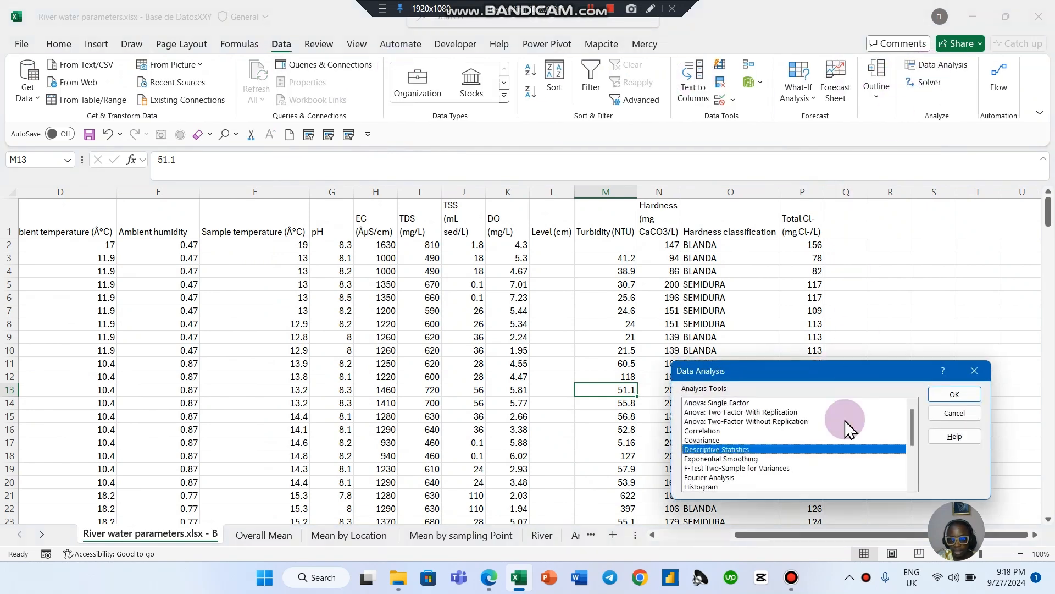
pyautogui.click(704, 449)
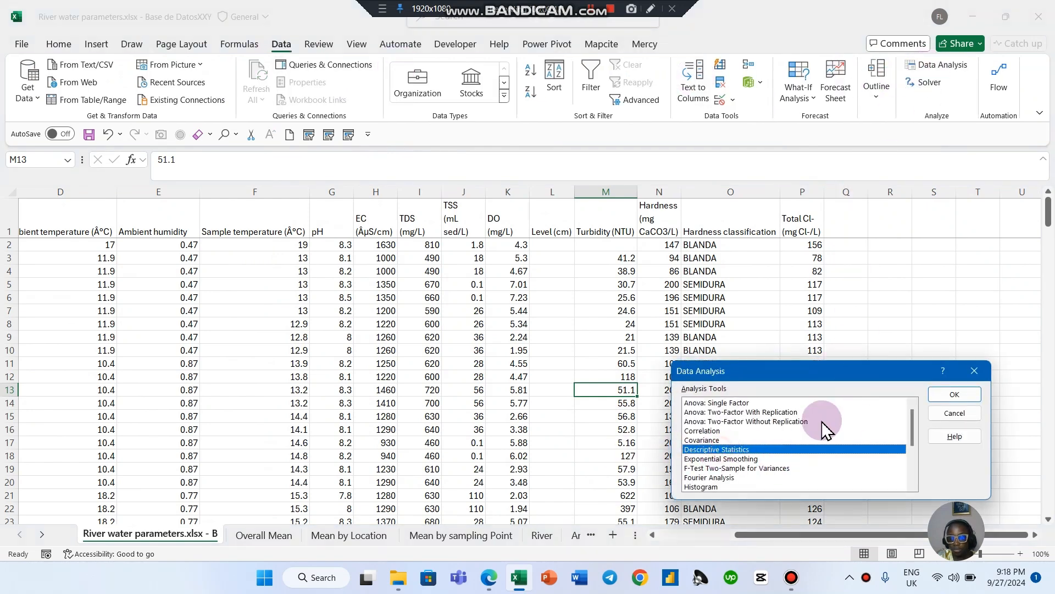
pyautogui.click(955, 394)
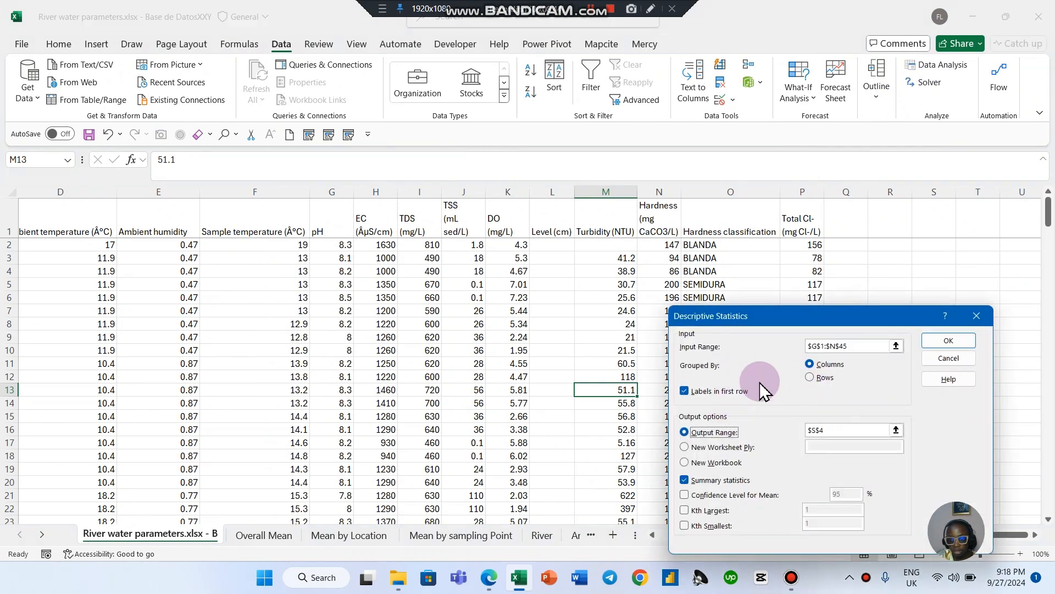
pyautogui.moveTo(855, 343); pyautogui.dragTo(696, 338)
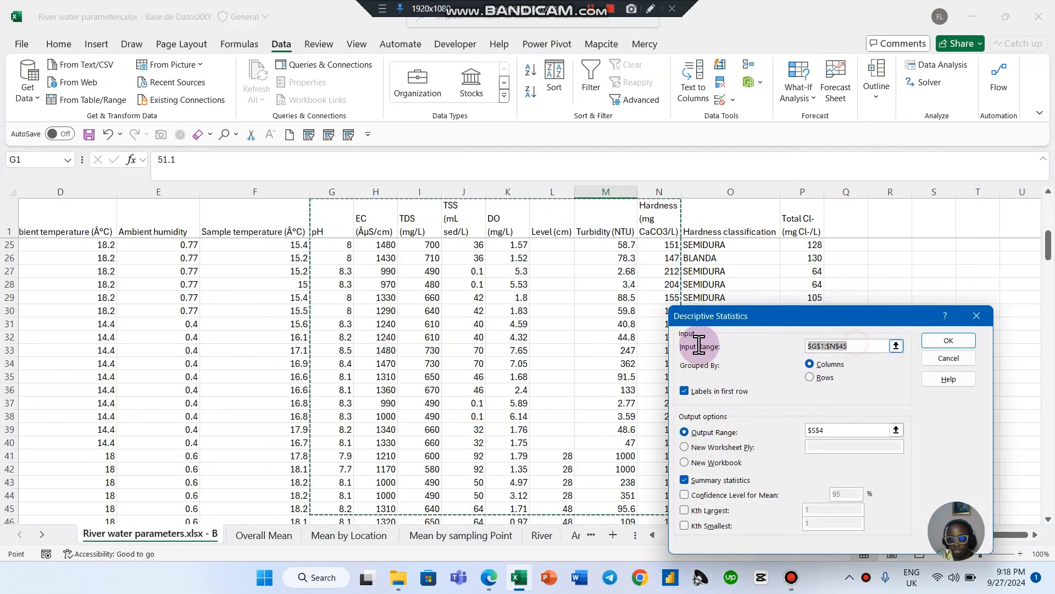
pyautogui.press('BackSpace')
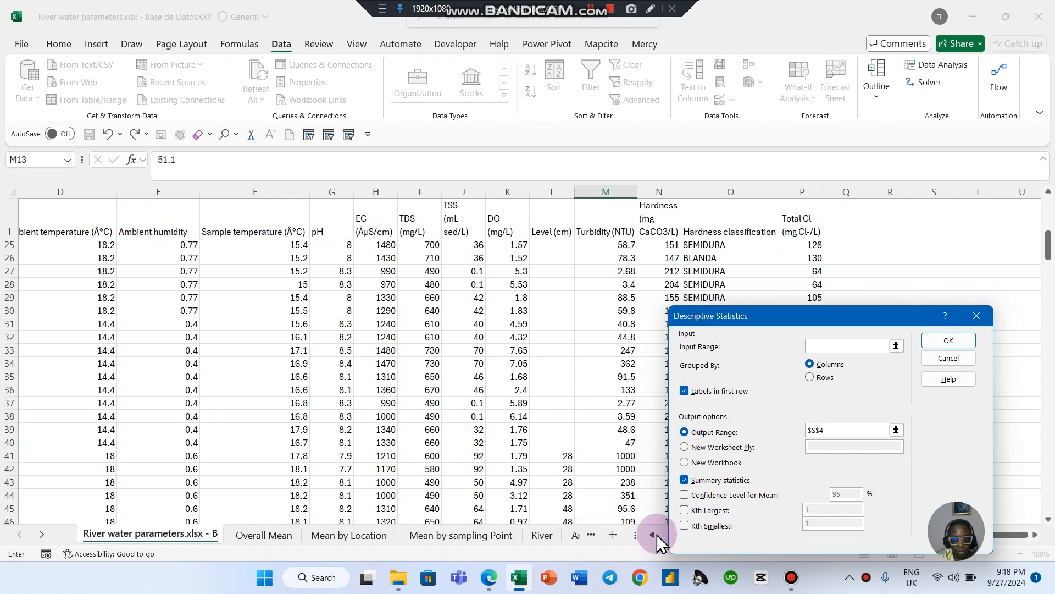
pyautogui.click(101, 224)
pyautogui.press('Left')
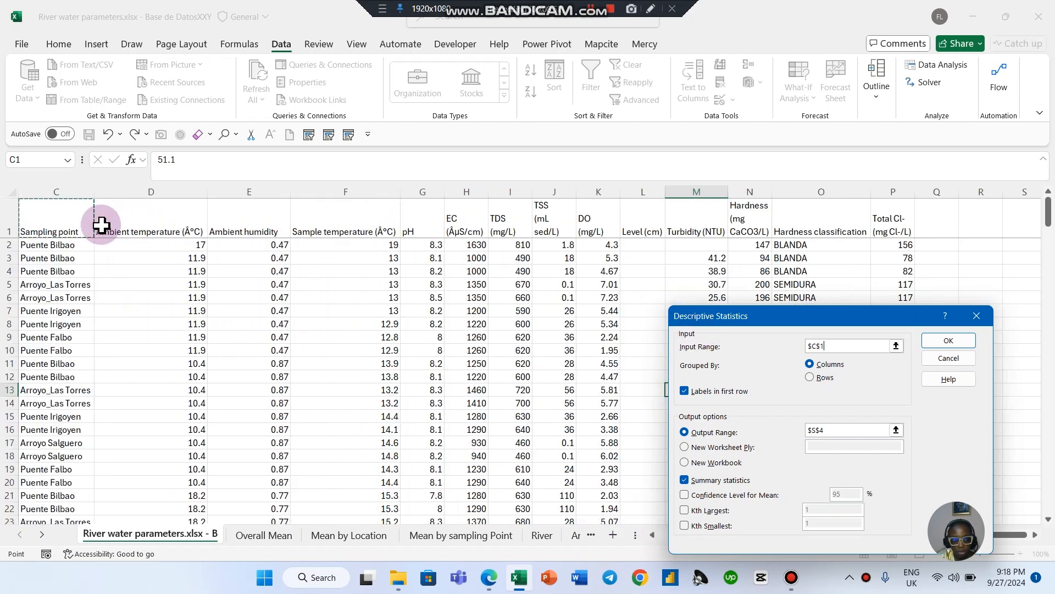
pyautogui.moveTo(100, 227); pyautogui.dragTo(737, 230)
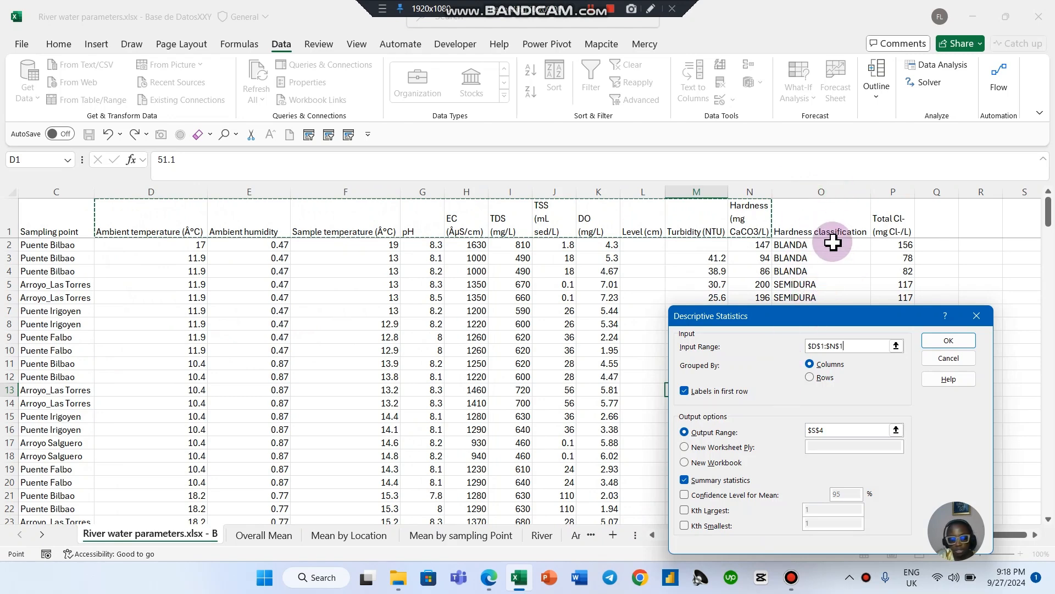
pyautogui.hotkey('ctrl', 'shift', 'Down')
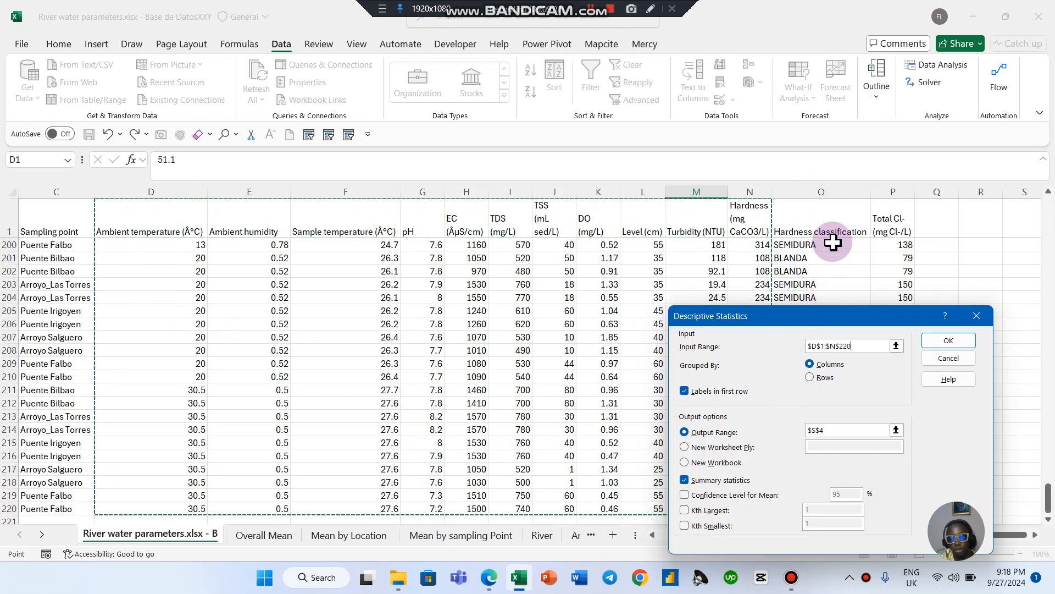
pyautogui.scroll(-4, 800, 245)
pyautogui.scroll(7, 795, 254)
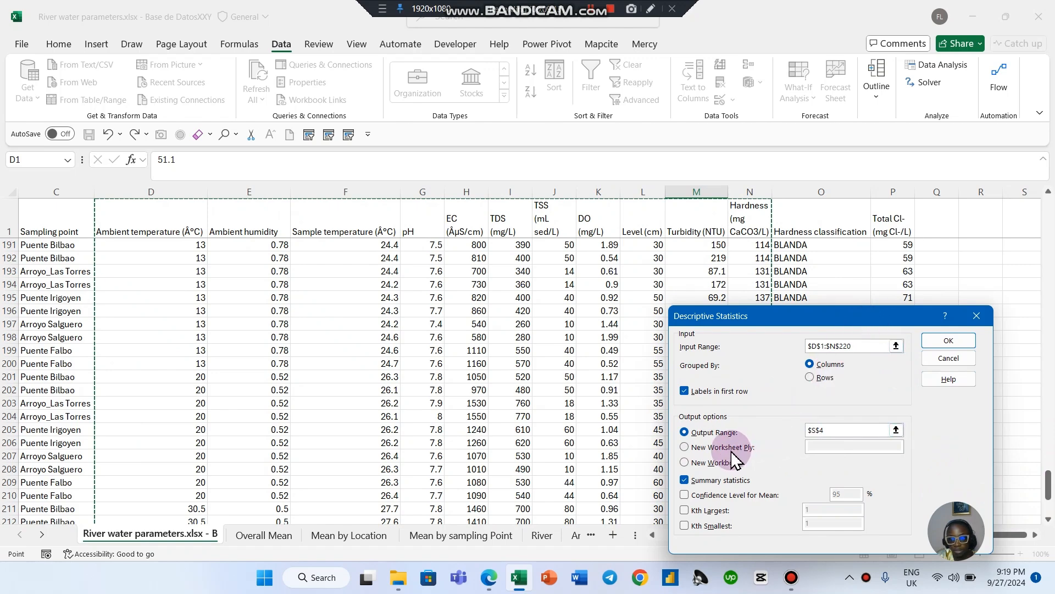
# Output the summary statistics to cell H3 of the Overall Mean sheet and run the analysis
pyautogui.click(835, 428)
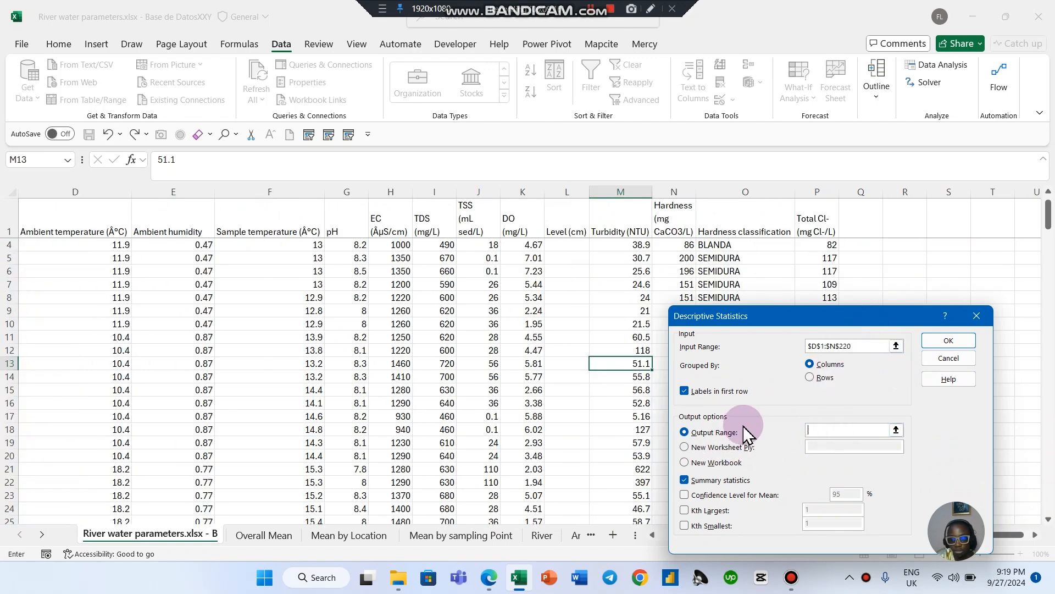
pyautogui.click(253, 540)
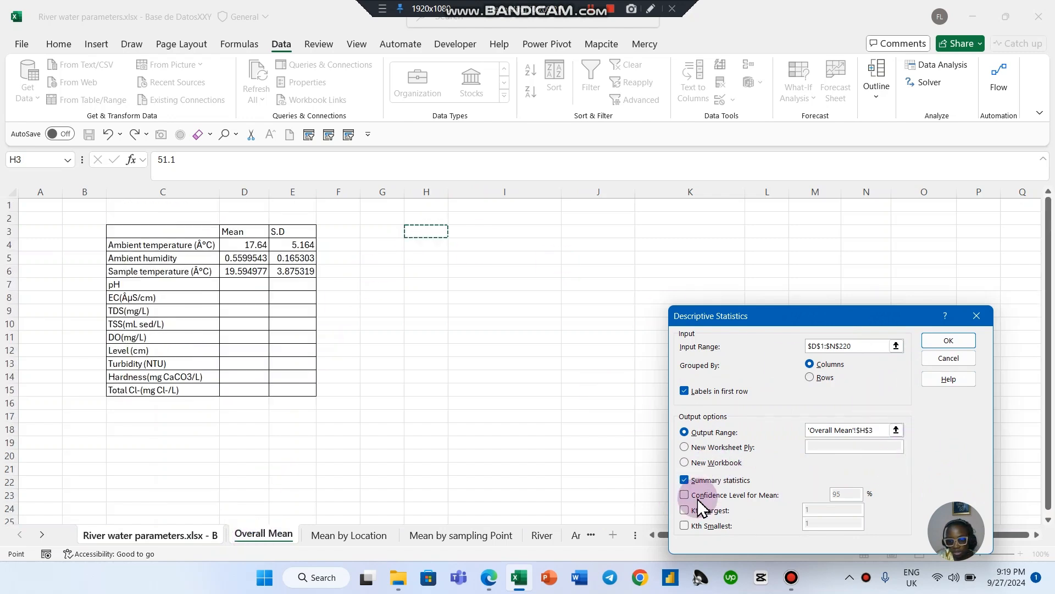
pyautogui.click(674, 479)
pyautogui.click(684, 481)
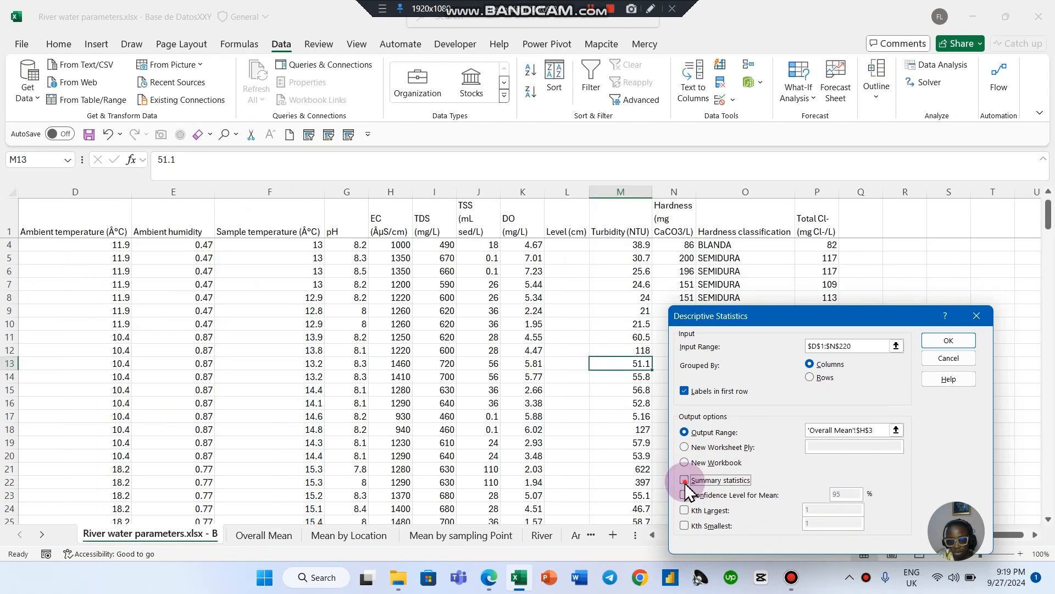
pyautogui.click(949, 340)
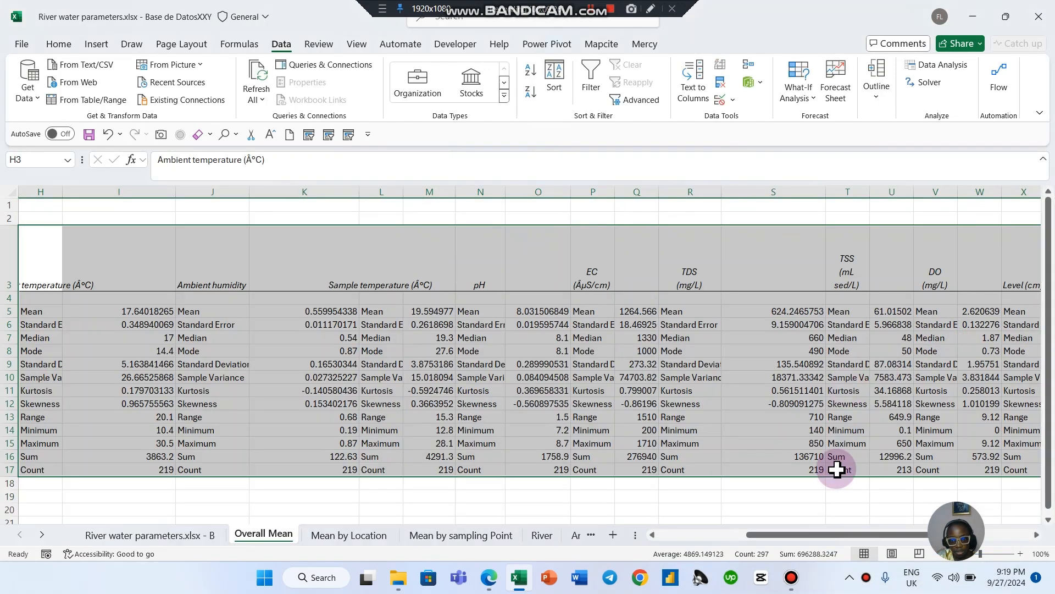
# Compare the Ambient temperature mean and standard deviation in the summary table with the Descriptive Statistics output
pyautogui.moveTo(871, 535); pyautogui.dragTo(762, 550)
pyautogui.click(578, 378)
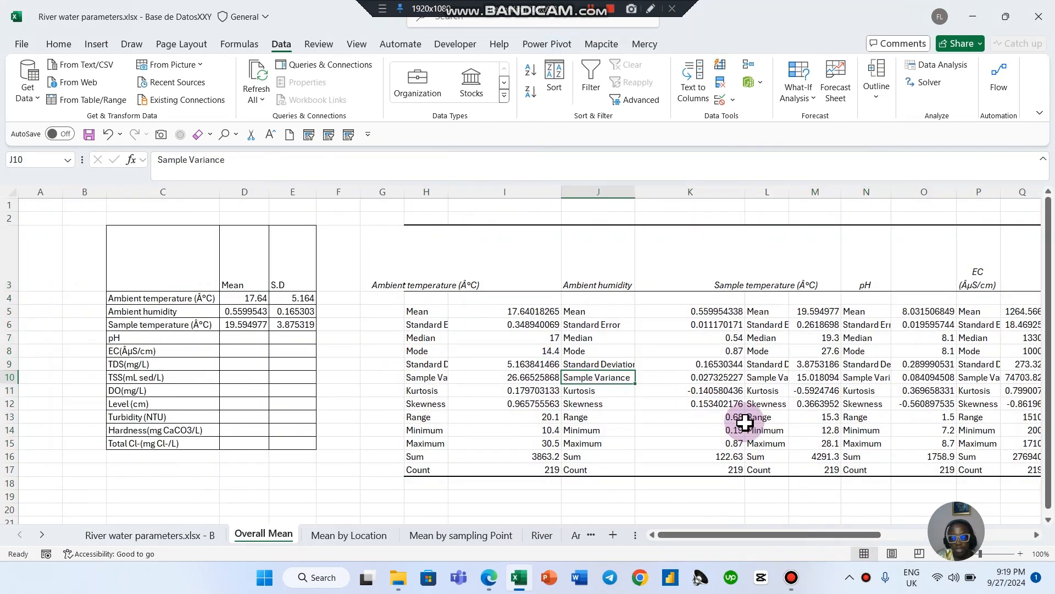
pyautogui.moveTo(737, 538)
pyautogui.mouseDown()
pyautogui.moveTo(904, 529)
pyautogui.moveTo(722, 528)
pyautogui.mouseUp()
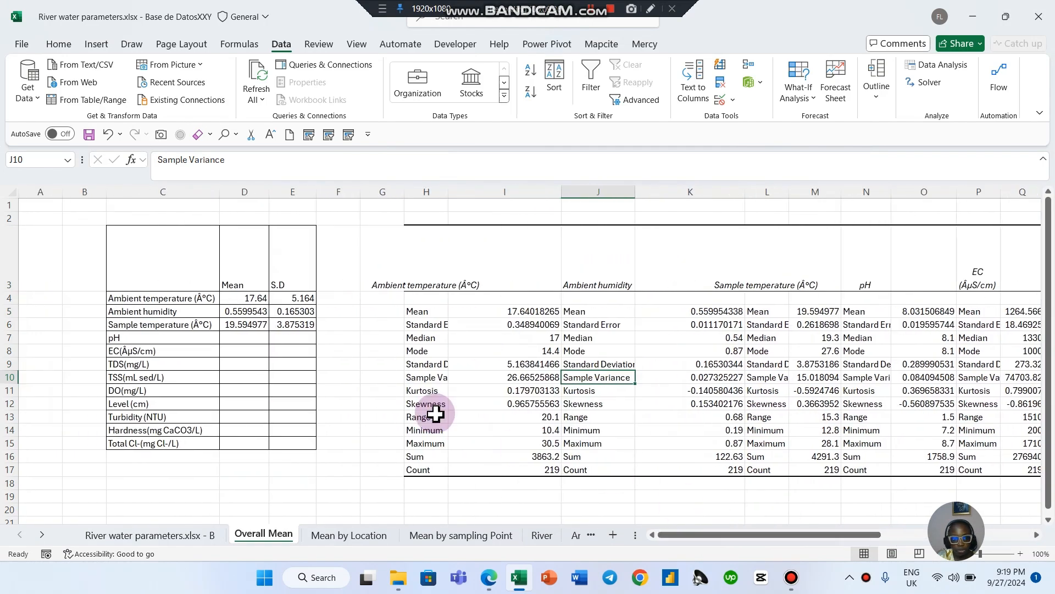
pyautogui.click(243, 300)
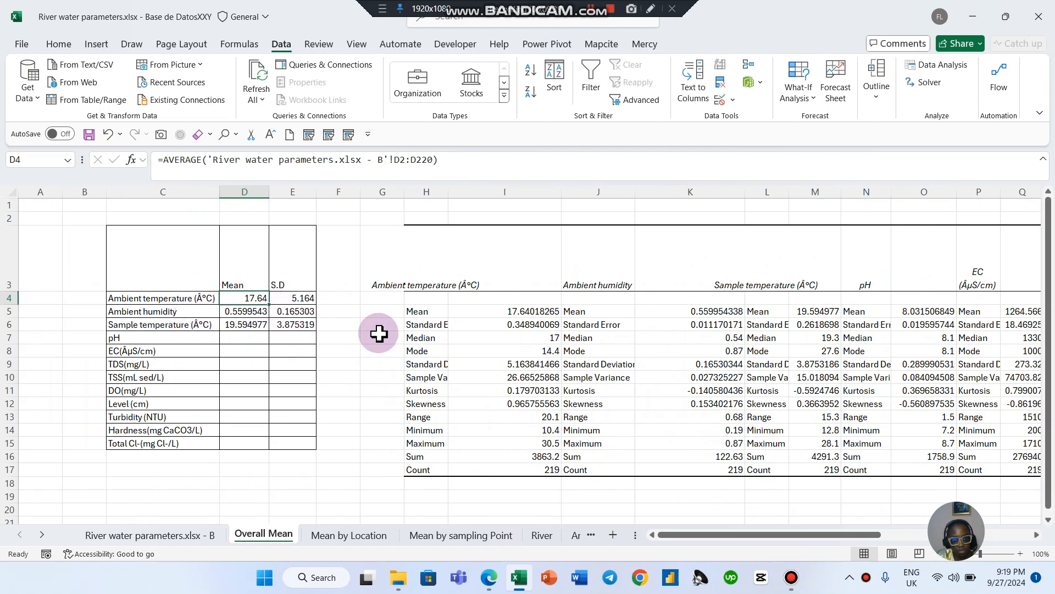
pyautogui.click(497, 311)
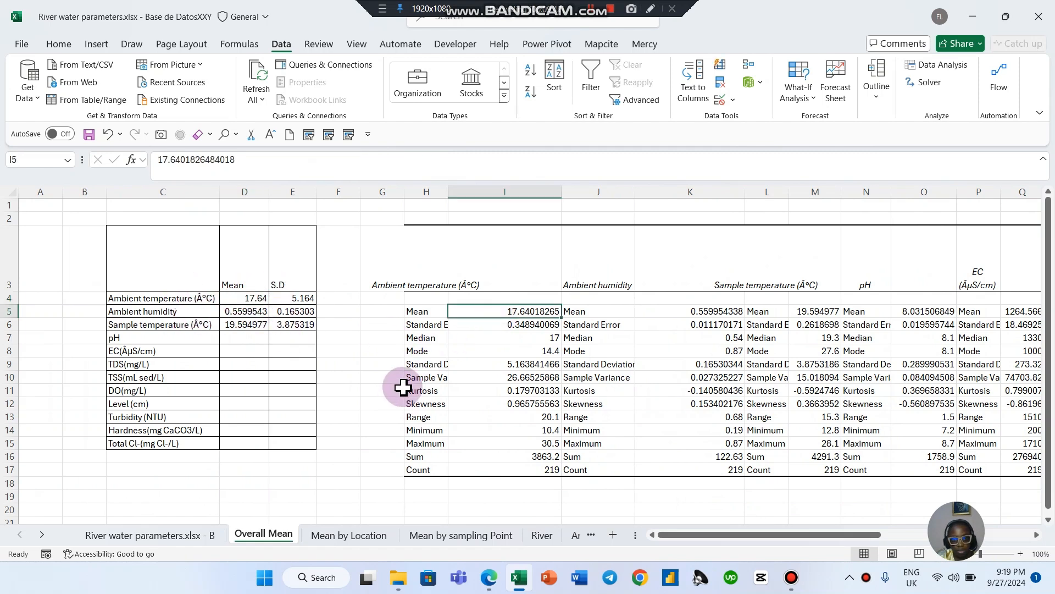
pyautogui.click(478, 360)
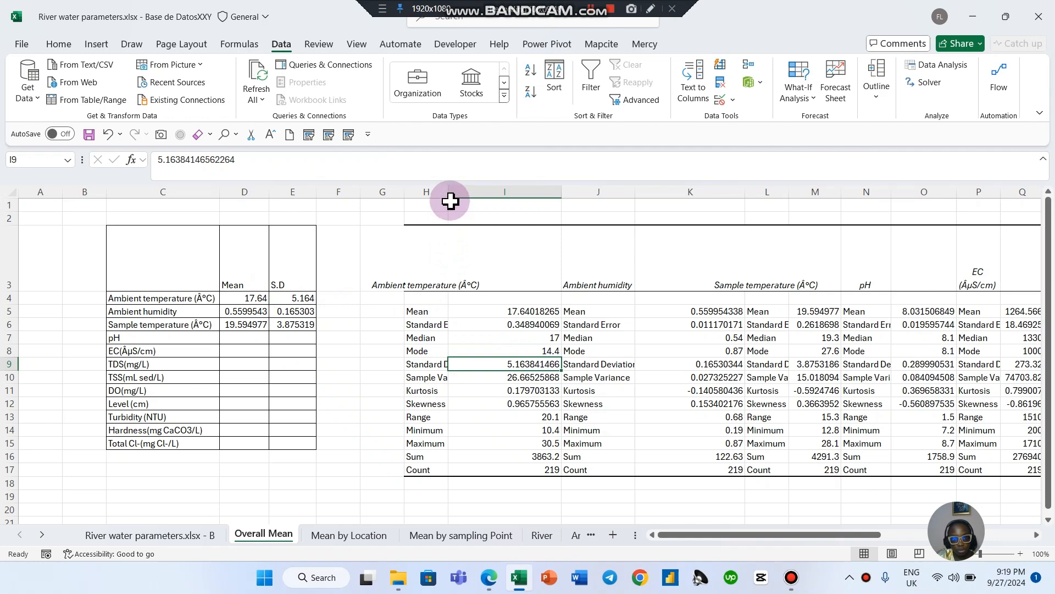
# Autofit column H to the full statistic labels of the Descriptive Statistics output
pyautogui.doubleClick(449, 192)
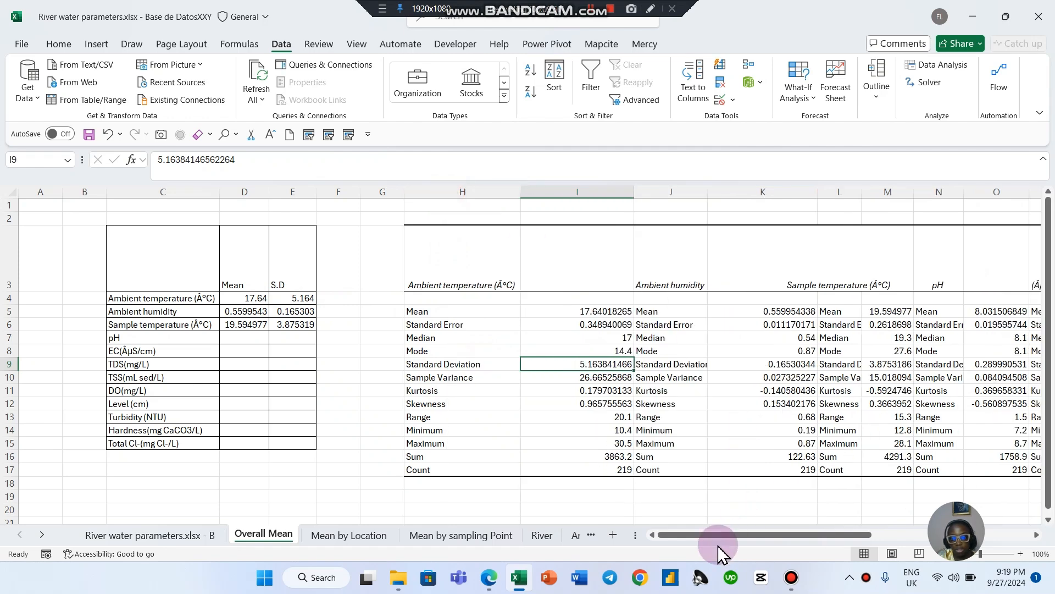
pyautogui.moveTo(711, 538); pyautogui.dragTo(764, 529)
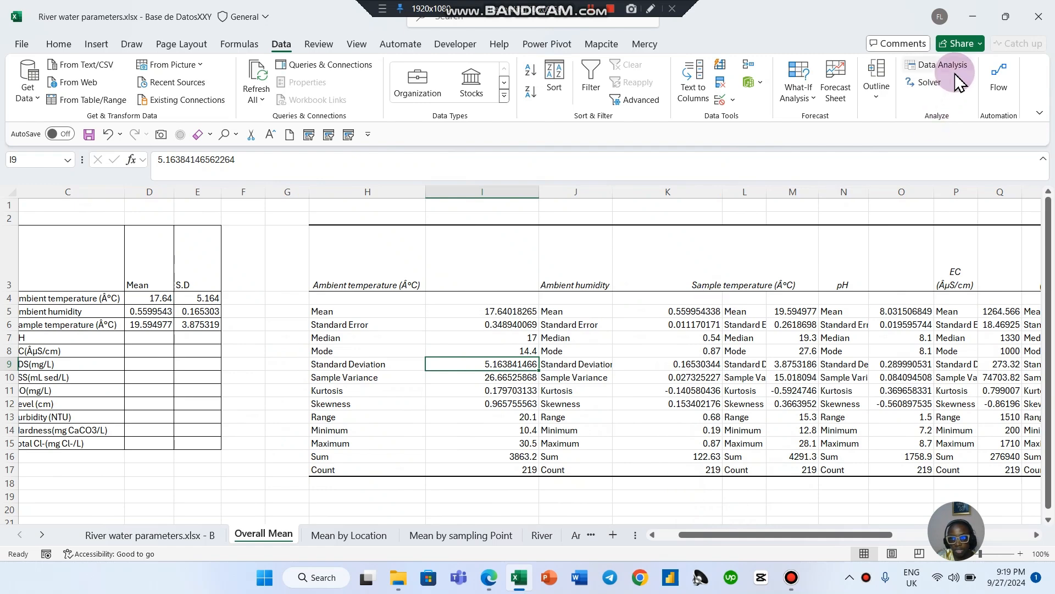
pyautogui.moveTo(808, 536); pyautogui.dragTo(787, 536)
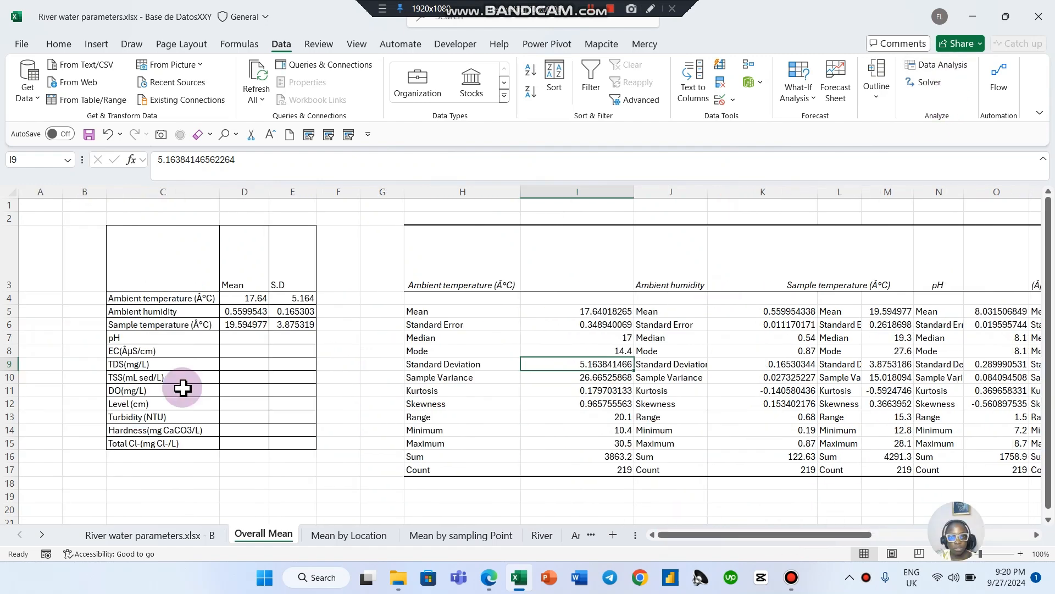
pyautogui.click(243, 298)
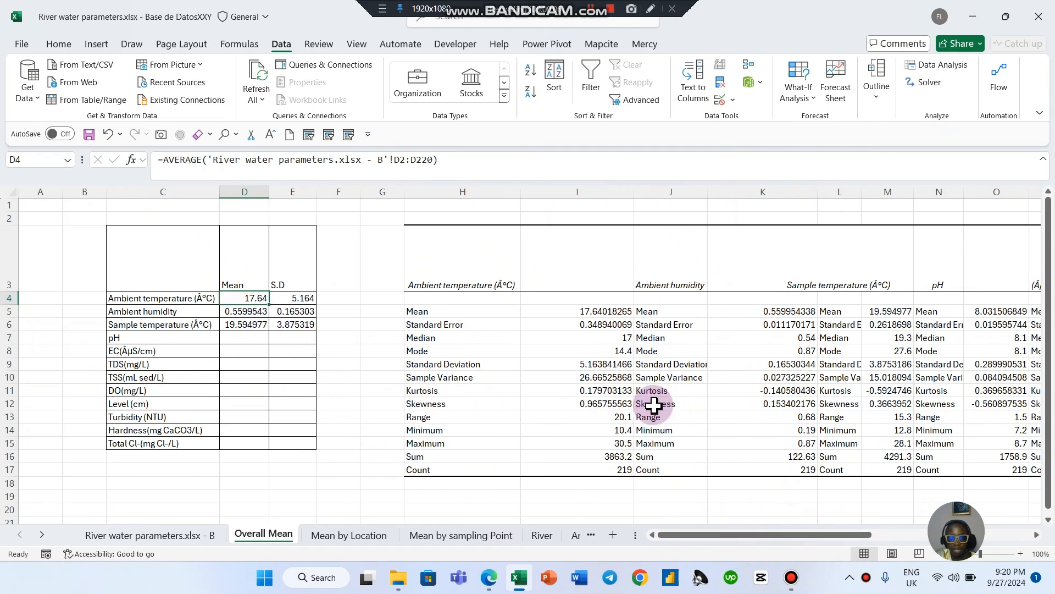
pyautogui.moveTo(706, 536); pyautogui.dragTo(643, 528)
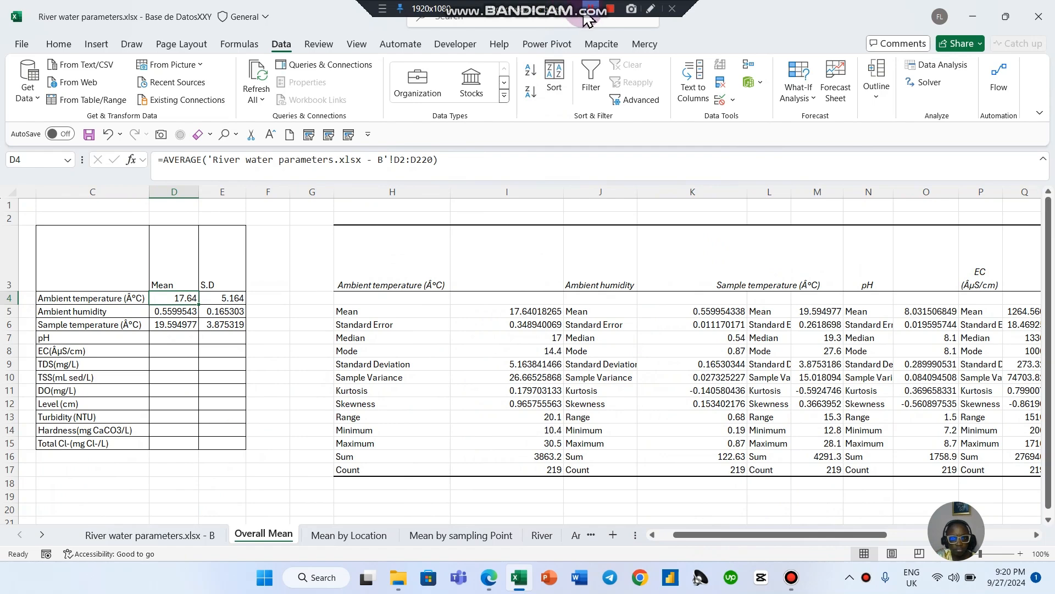
# Examine the Mean by Location table's River, Arroyo Salguero and Arroyo_Las Torres headings and the blank columns beside each one
pyautogui.hotkey('ctrl', 'pagedown')
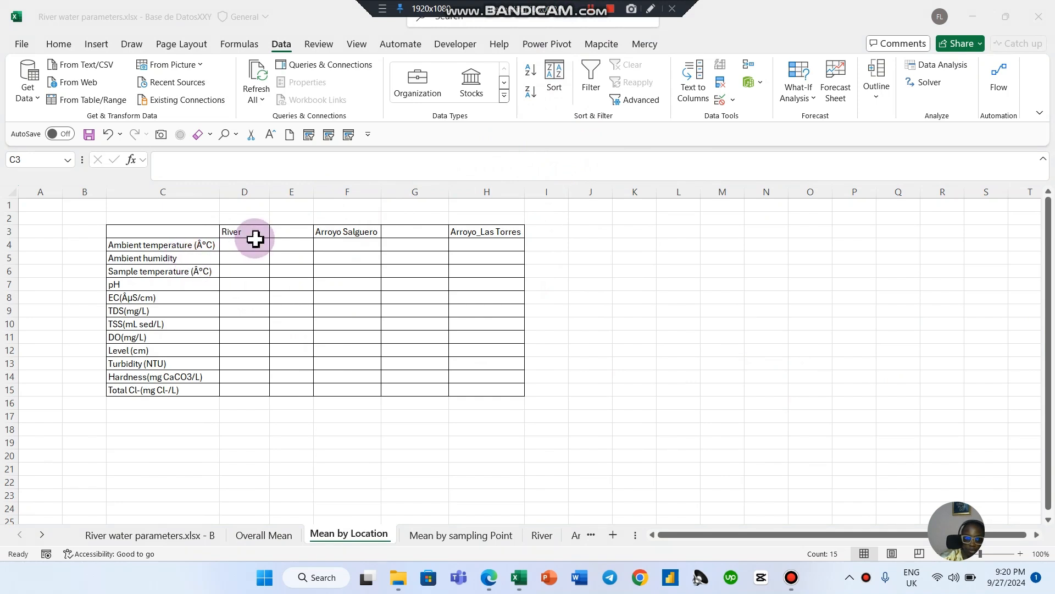
pyautogui.hotkey('ctrl', 'a')
pyautogui.click(274, 230)
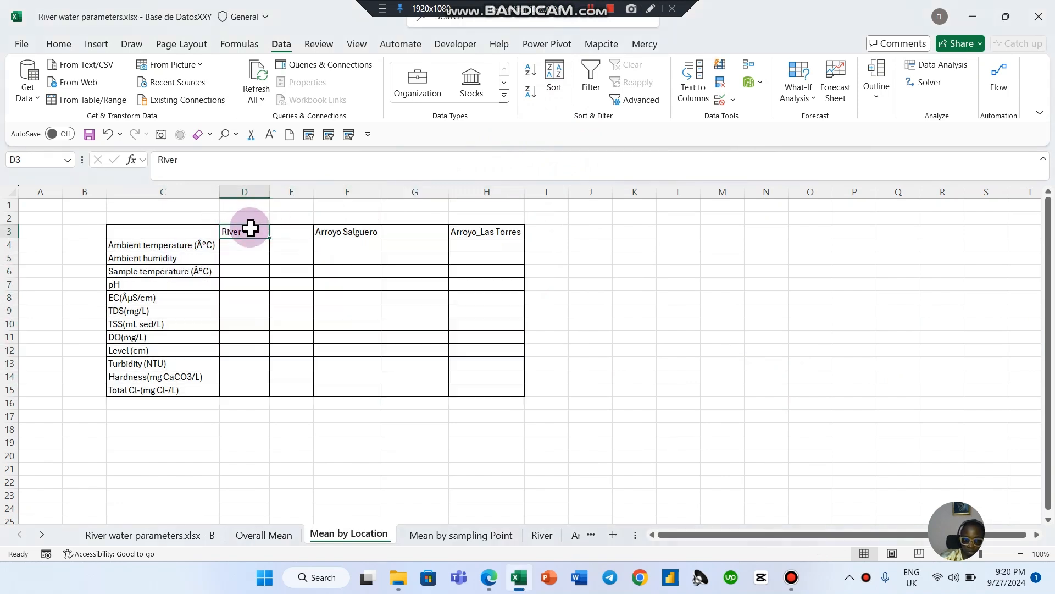
pyautogui.moveTo(276, 293); pyautogui.dragTo(274, 285)
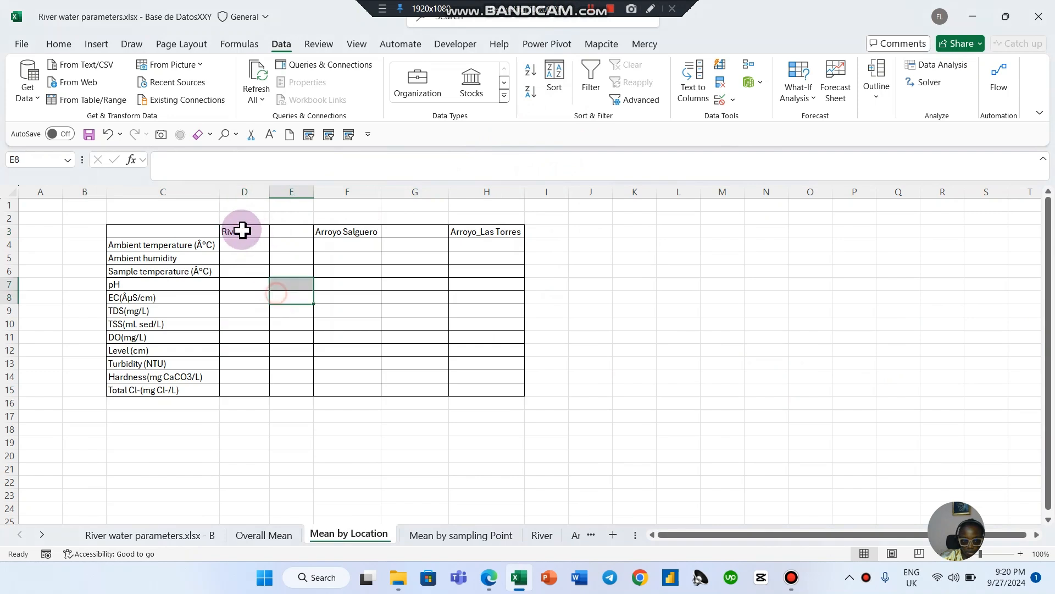
pyautogui.click(241, 231)
pyautogui.click(346, 234)
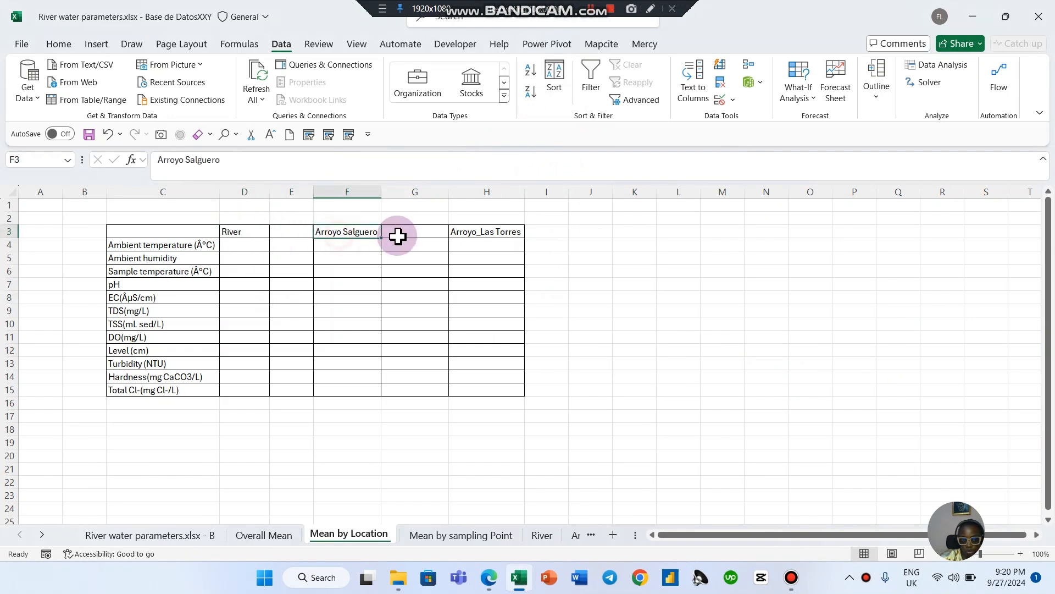
pyautogui.click(468, 226)
pyautogui.click(349, 237)
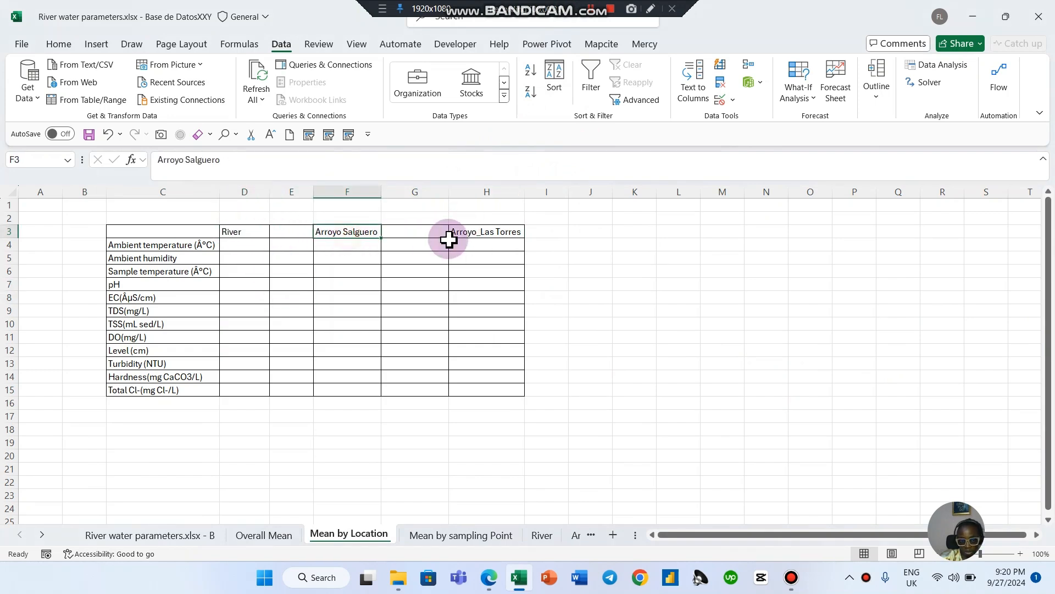
pyautogui.click(457, 243)
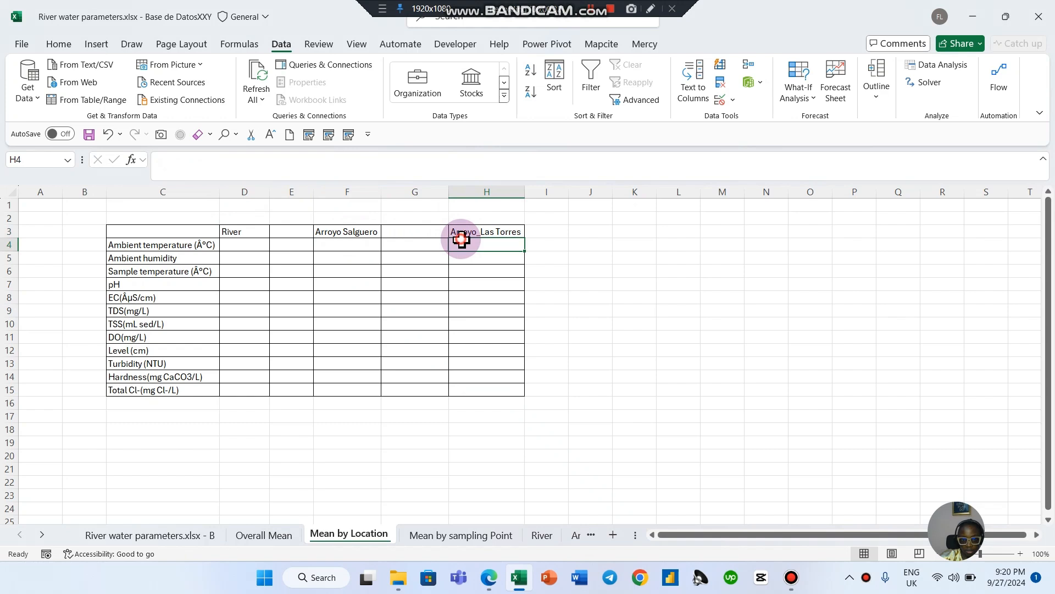
pyautogui.click(231, 245)
pyautogui.click(357, 243)
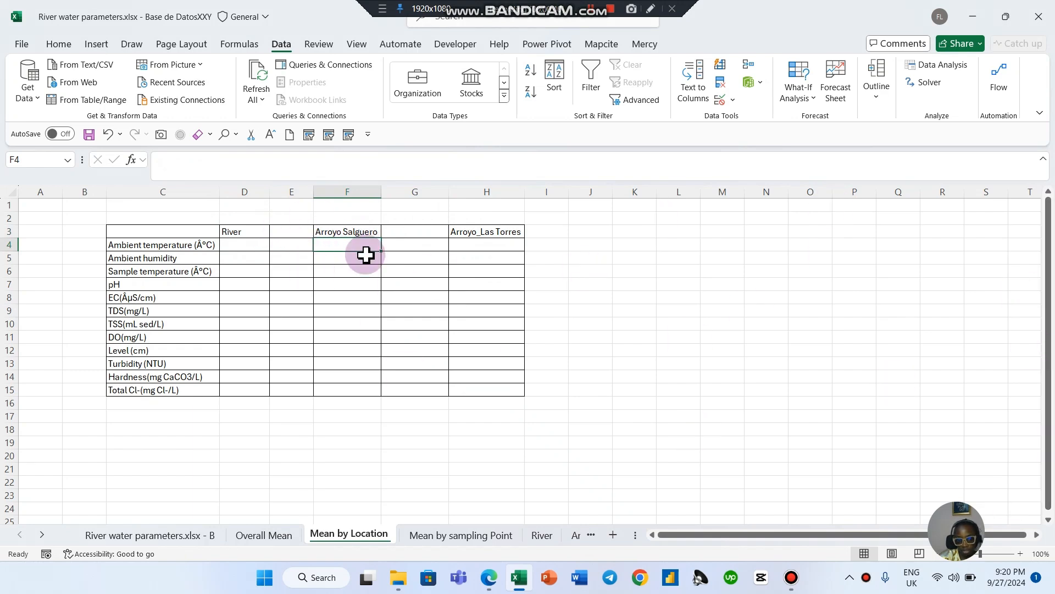
pyautogui.click(290, 192)
pyautogui.click(434, 190)
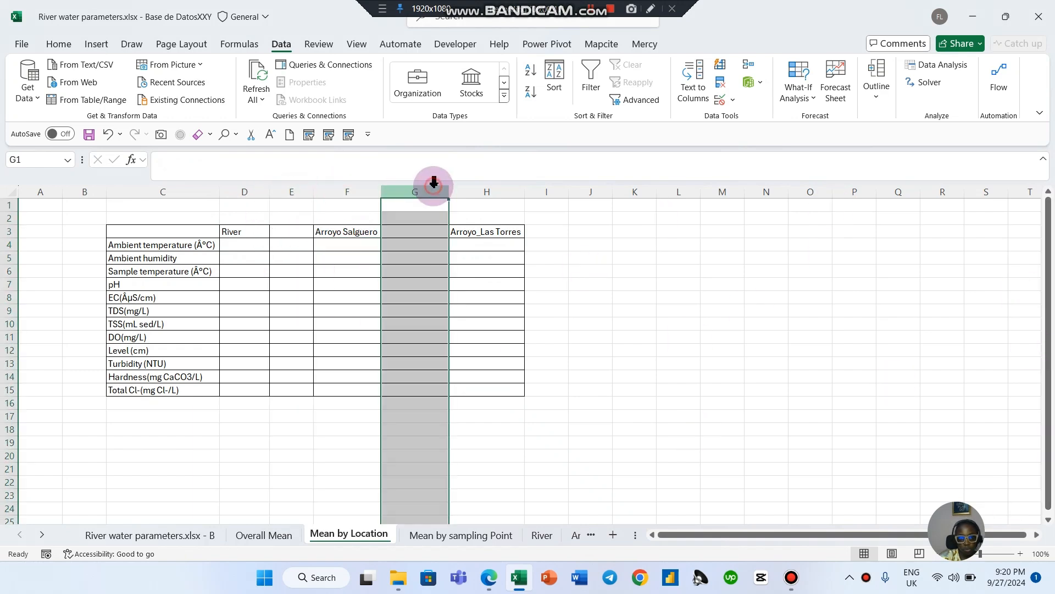
pyautogui.click(552, 187)
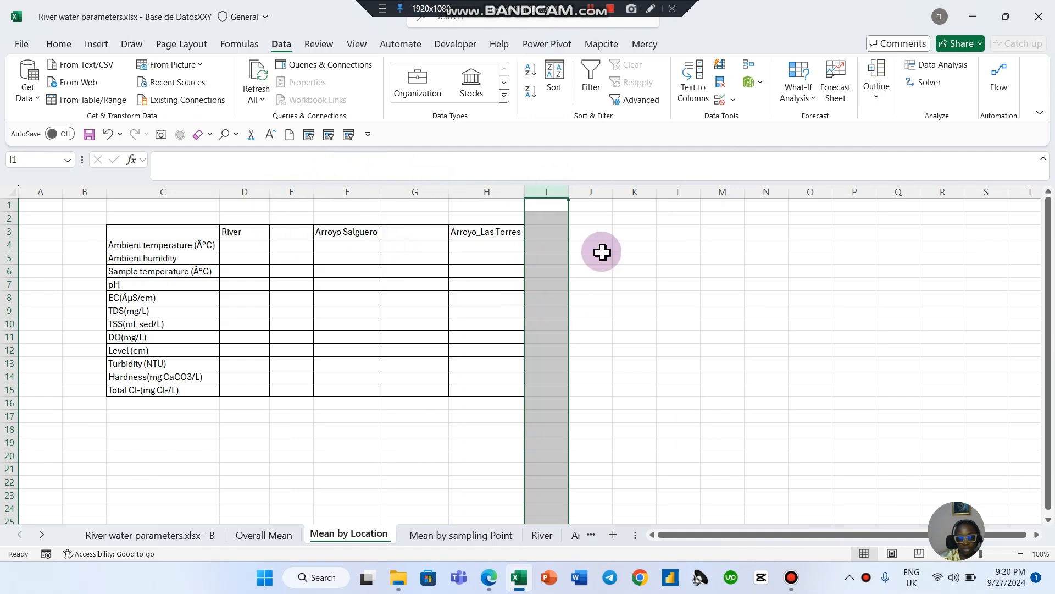
# Examine the Sampling point entries and their measurements in the main data sheet
pyautogui.click(177, 536)
pyautogui.click(667, 534)
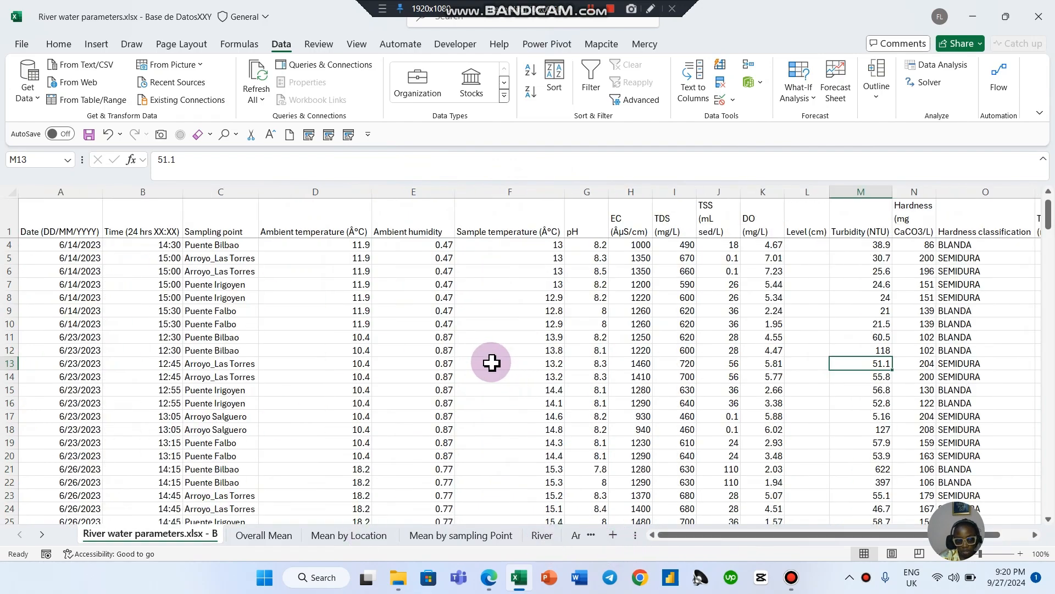
pyautogui.scroll(-10, 403, 365)
pyautogui.scroll(10, 405, 363)
pyautogui.scroll(-3, 514, 390)
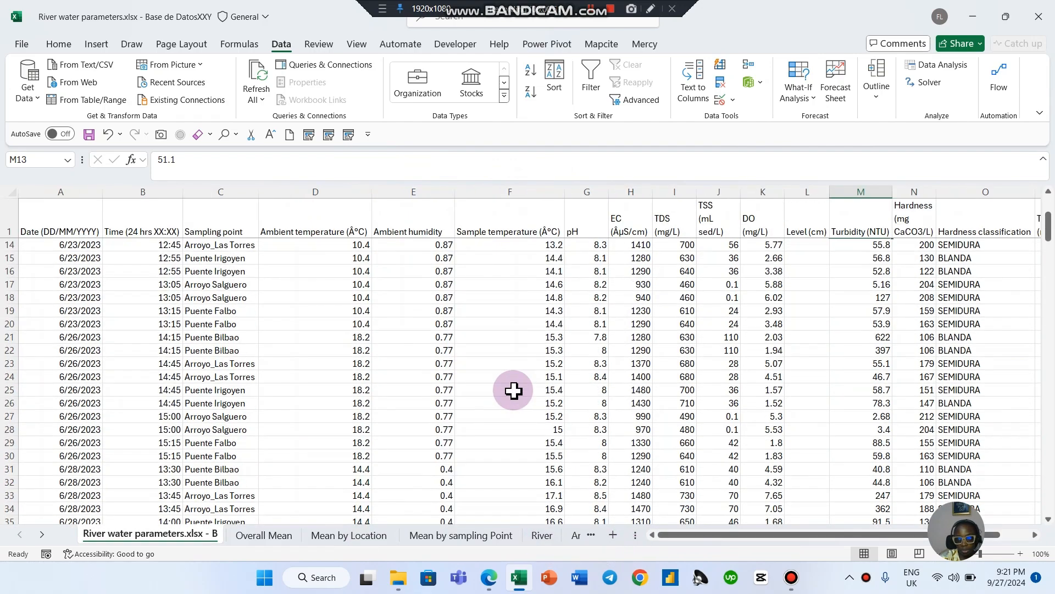
# Add filter controls to the column headings of the main river water data sheet
pyautogui.scroll(-20, 514, 391)
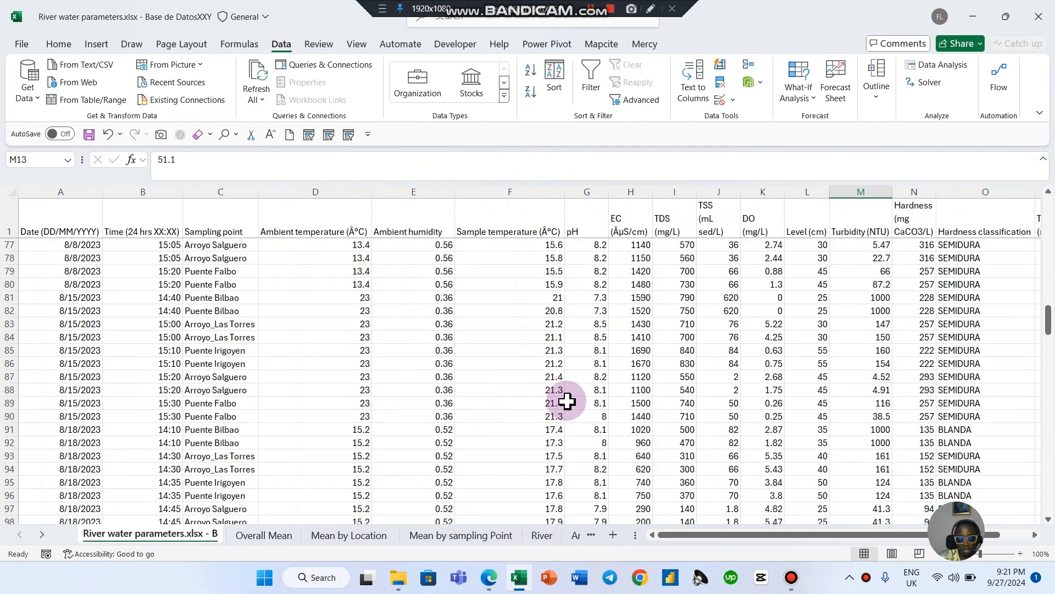
pyautogui.scroll(20, 568, 401)
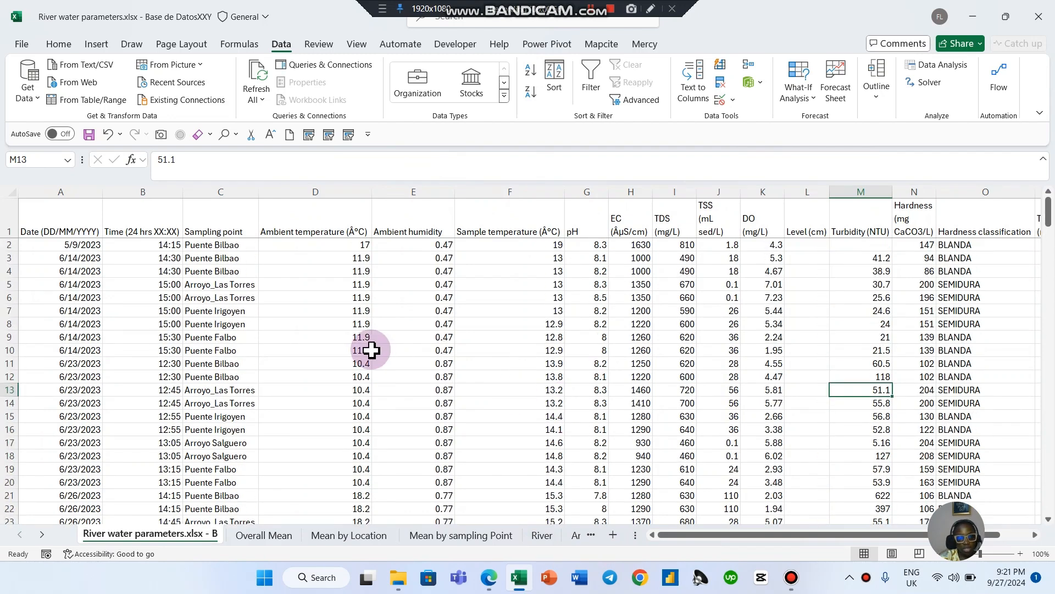
pyautogui.click(252, 325)
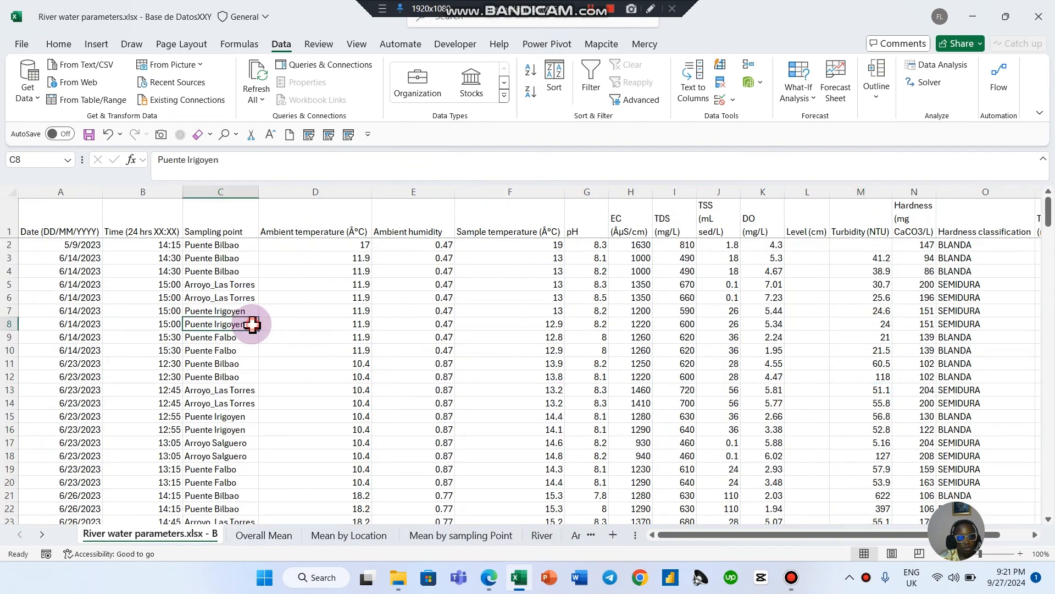
pyautogui.click(58, 44)
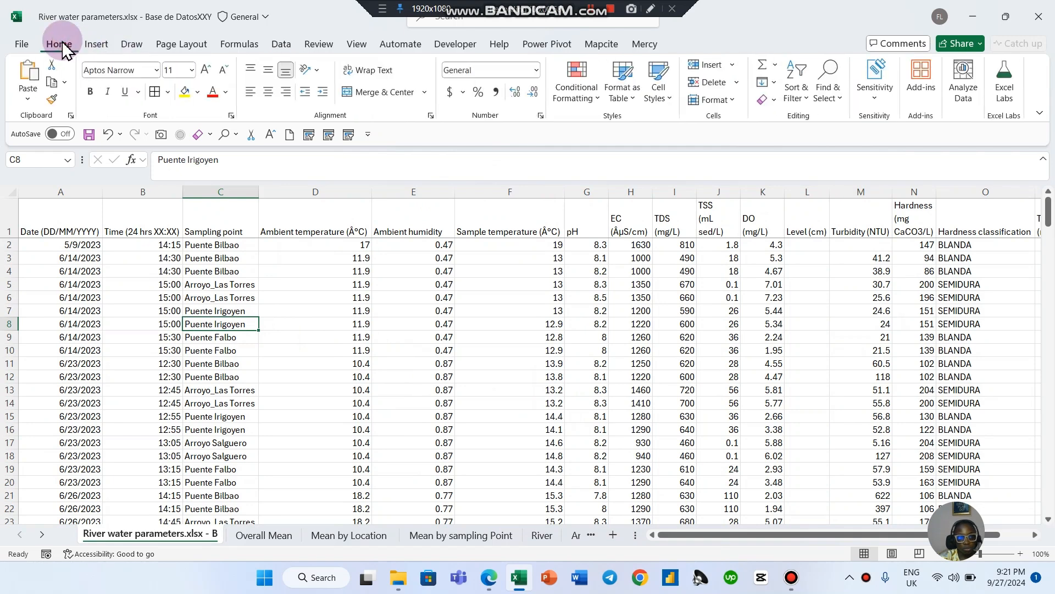
pyautogui.click(795, 99)
pyautogui.click(843, 186)
pyautogui.click(443, 311)
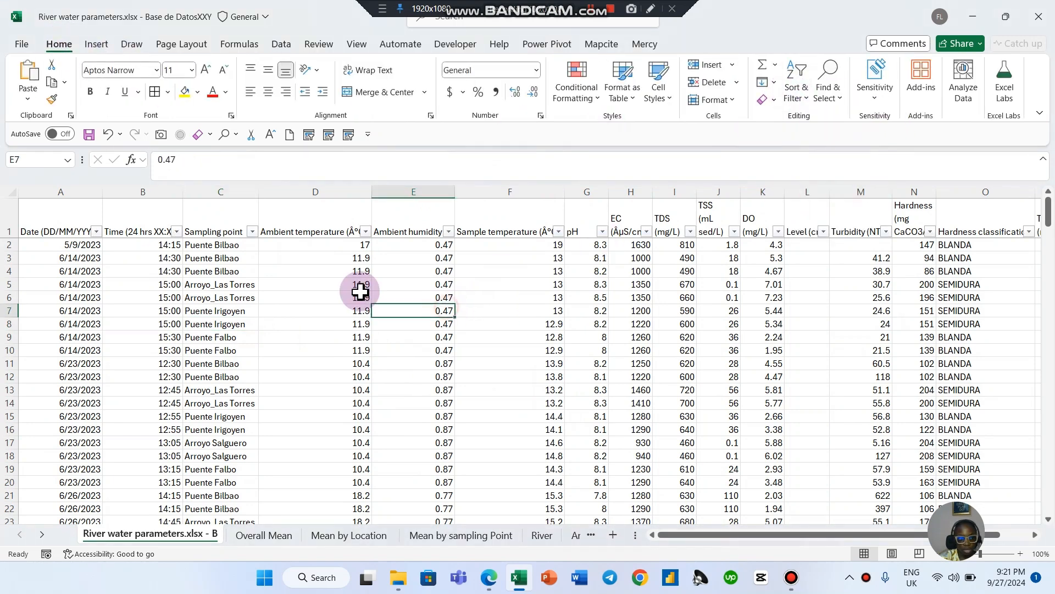
# Filter Sampling point to Puente Bilbao, Puente Falbo and Puente Irigoyen, excluding Arroyo Salguero and Arroyo_Las Torres
pyautogui.click(251, 232)
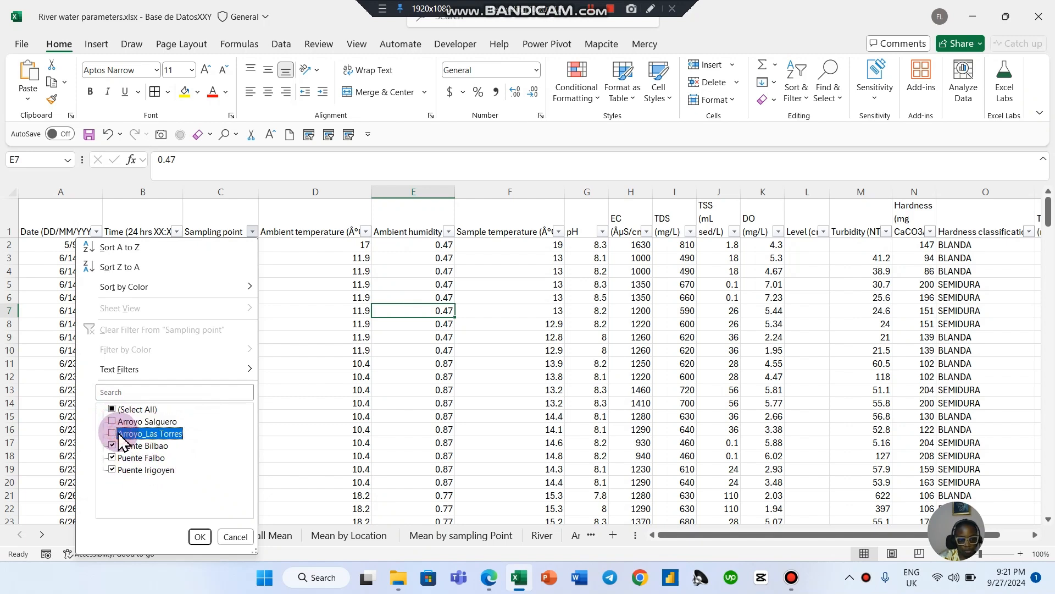
pyautogui.click(199, 537)
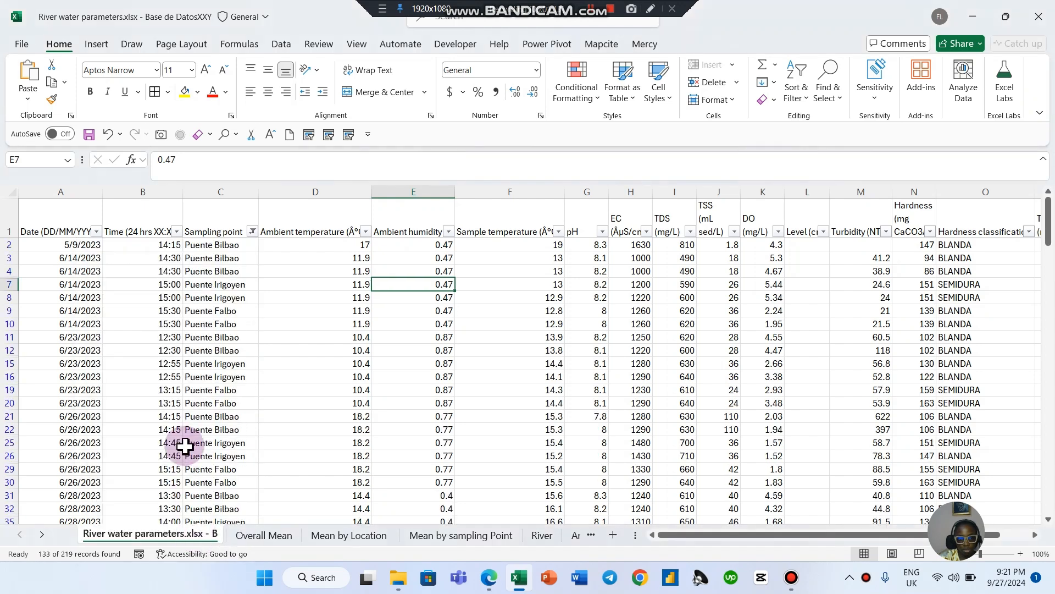
pyautogui.scroll(-15, 313, 365)
pyautogui.scroll(15, 349, 358)
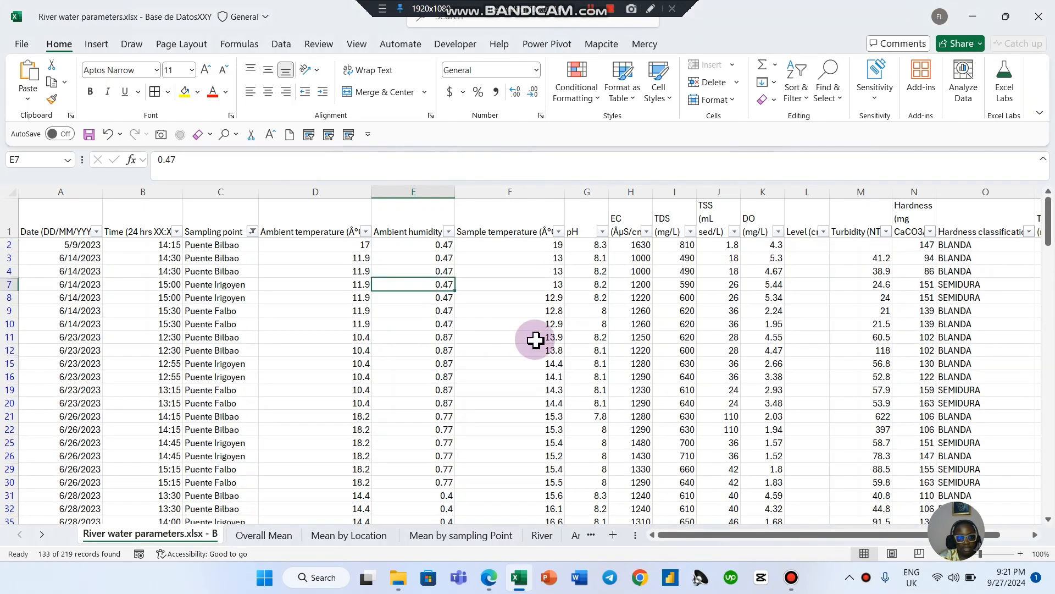
# Copy all the filtered river records with their headings and add a blank worksheet
pyautogui.hotkey('ctrl', 'a')
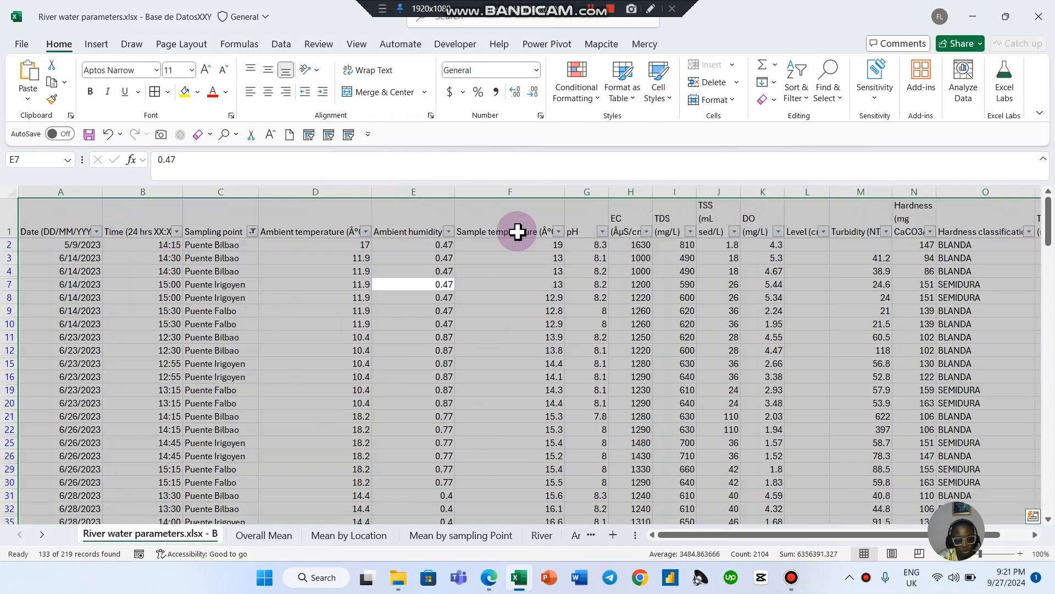
pyautogui.hotkey('ctrl', 'c')
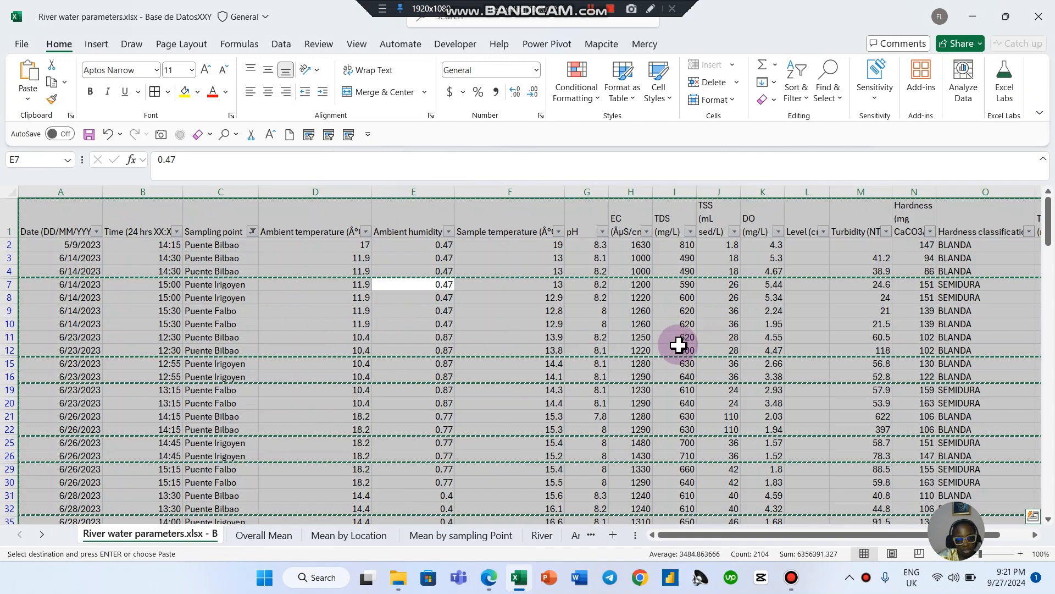
pyautogui.click(612, 535)
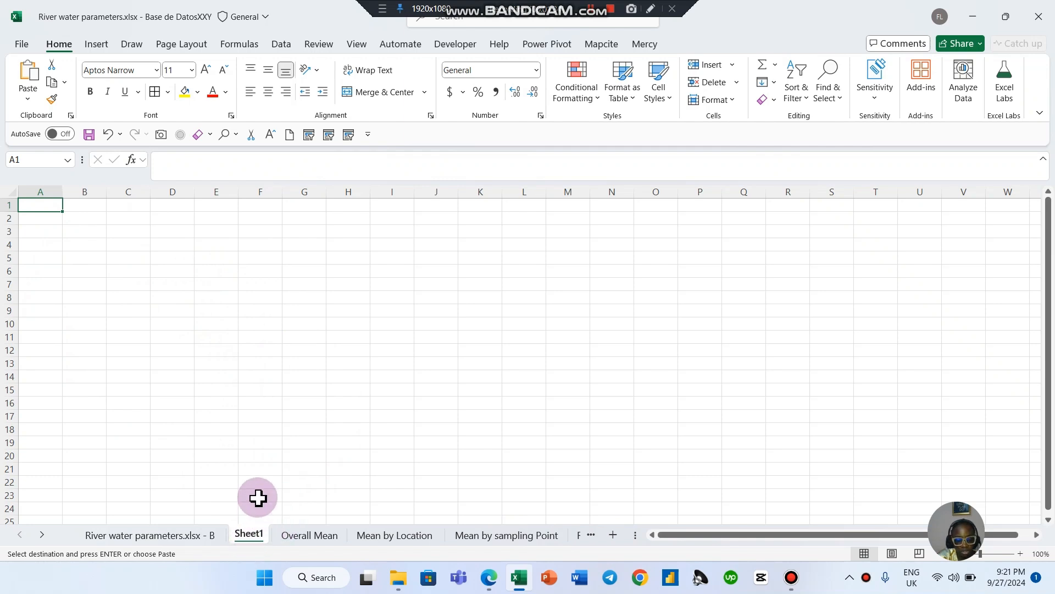
# Delete the blank Sheet1 worksheet from the workbook
pyautogui.click(289, 534)
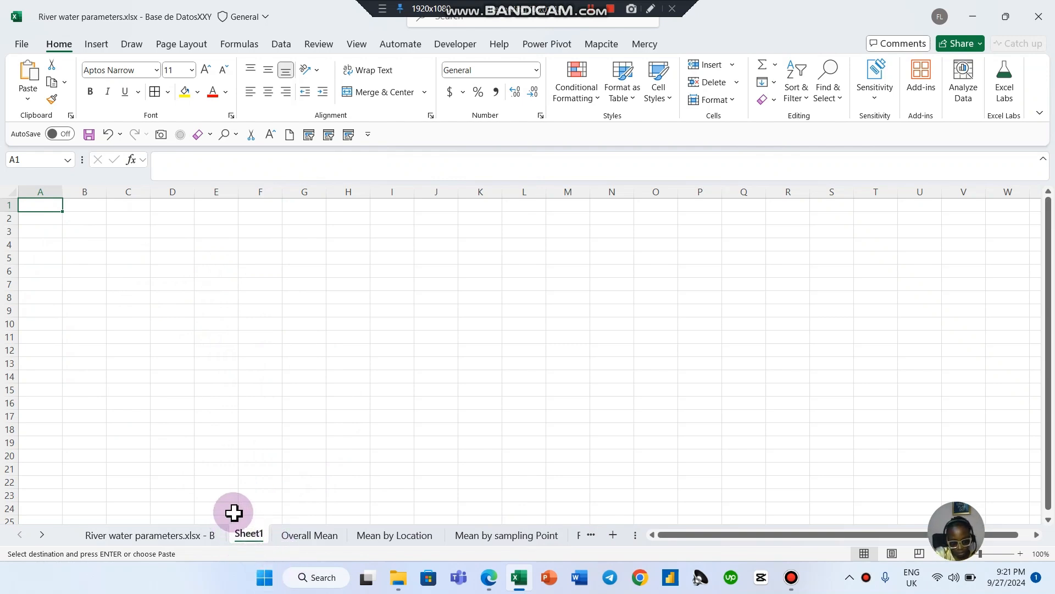
pyautogui.click(192, 536)
pyautogui.click(242, 535)
pyautogui.rightClick(244, 536)
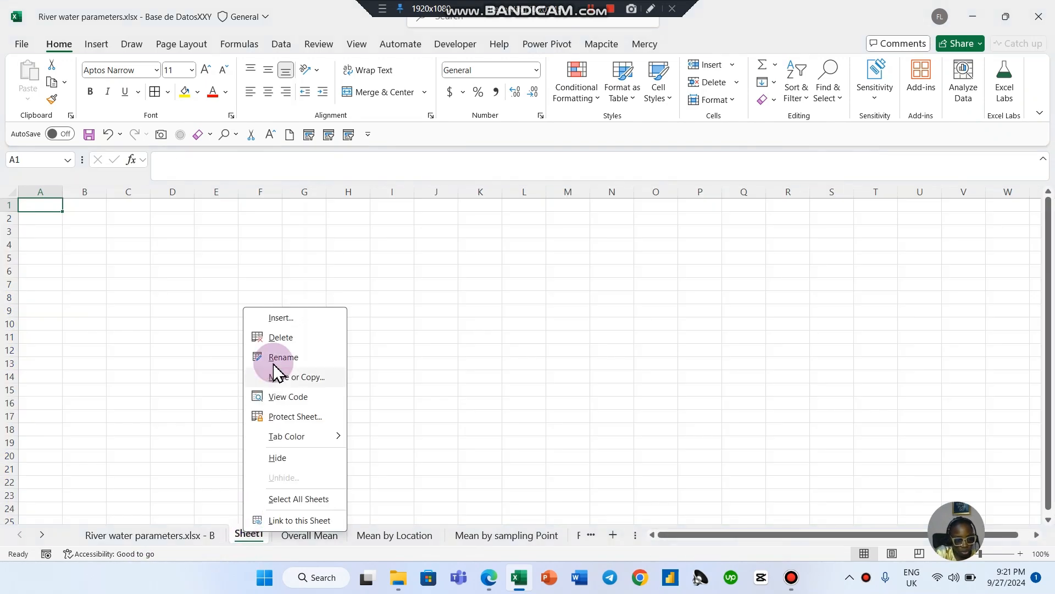
pyautogui.click(281, 337)
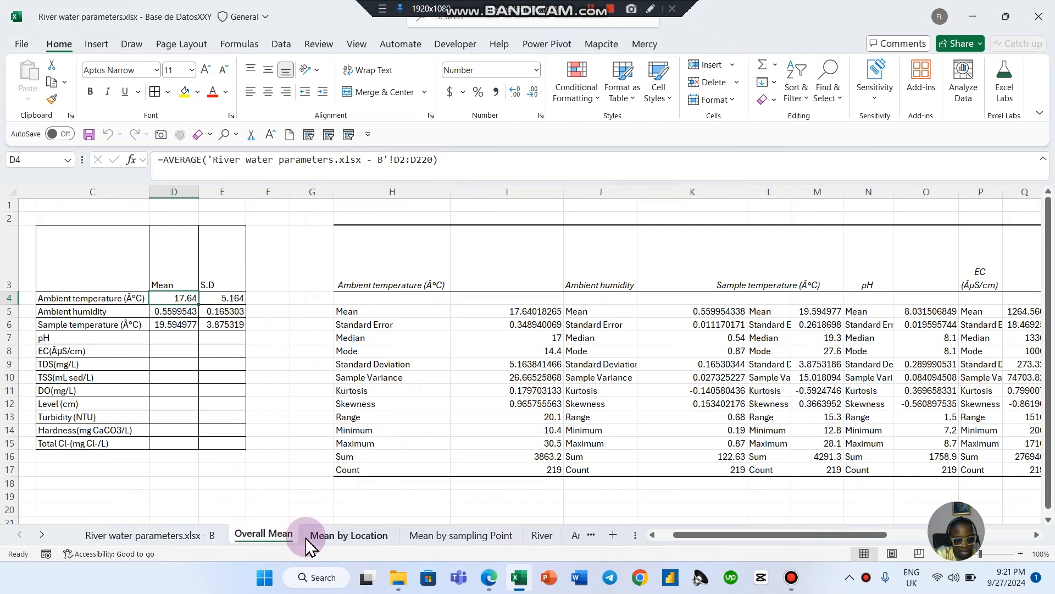
# Examine the separate data sheets for River, Arroyo Salguero, Arroyo_Las Torres, Puente Falbo, Puente Bilbao and Puente Irigoyen
pyautogui.click(346, 535)
pyautogui.click(516, 536)
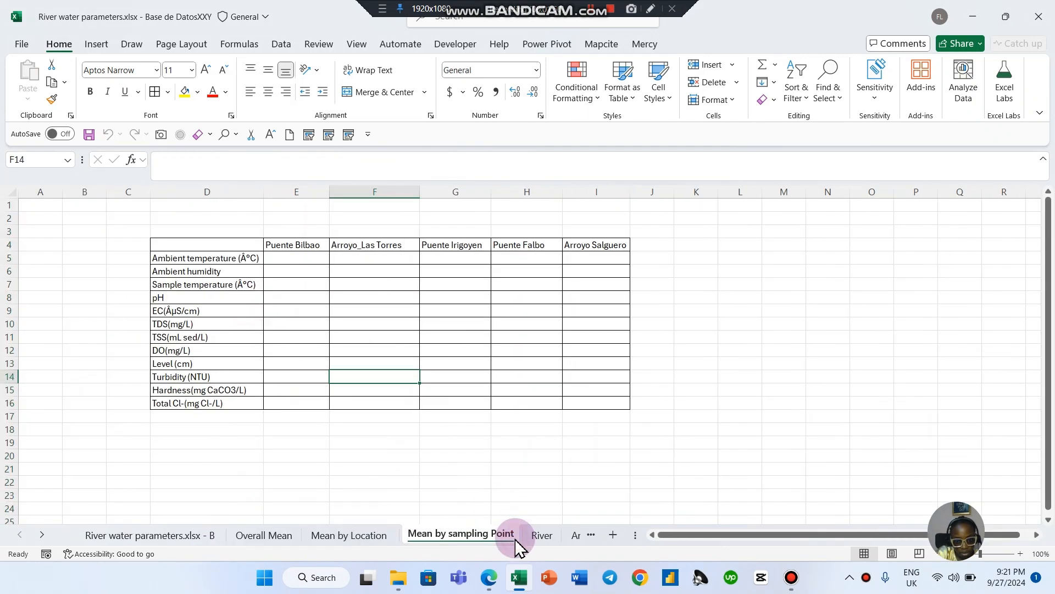
pyautogui.click(540, 536)
pyautogui.scroll(20, 428, 493)
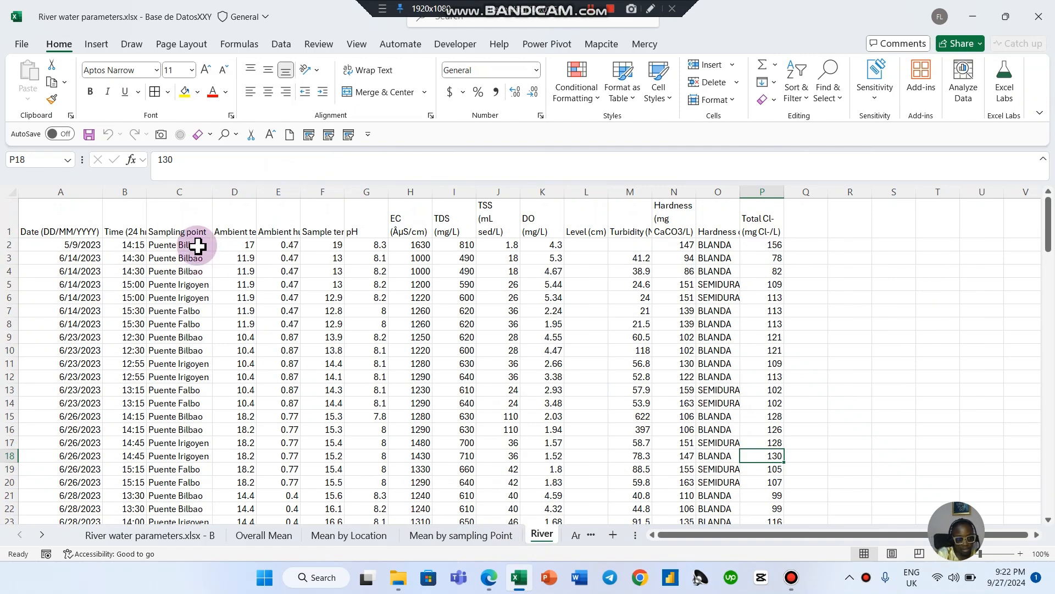
pyautogui.moveTo(198, 246); pyautogui.dragTo(201, 271)
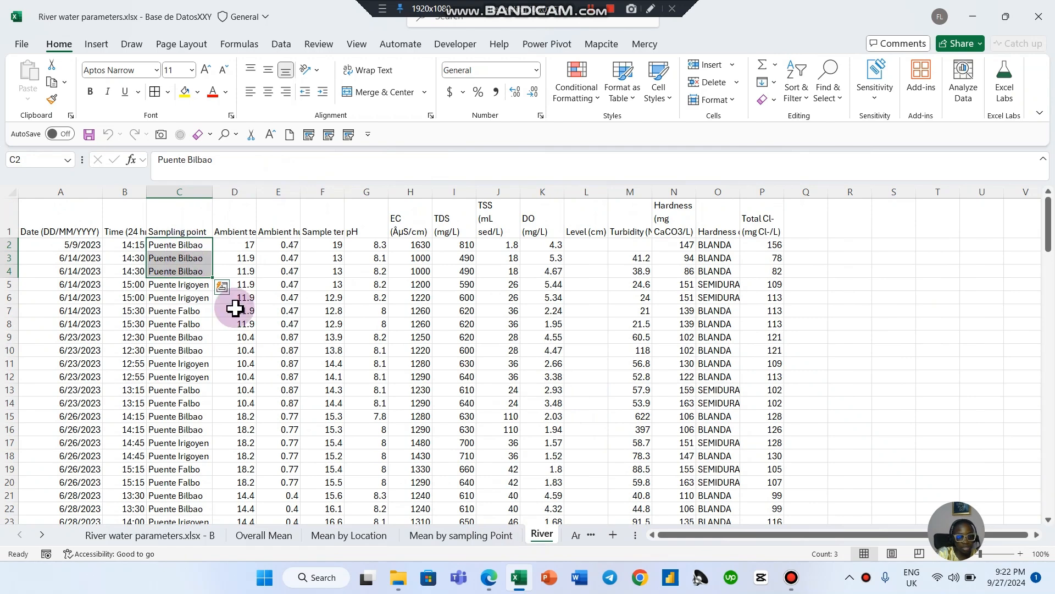
pyautogui.click(584, 540)
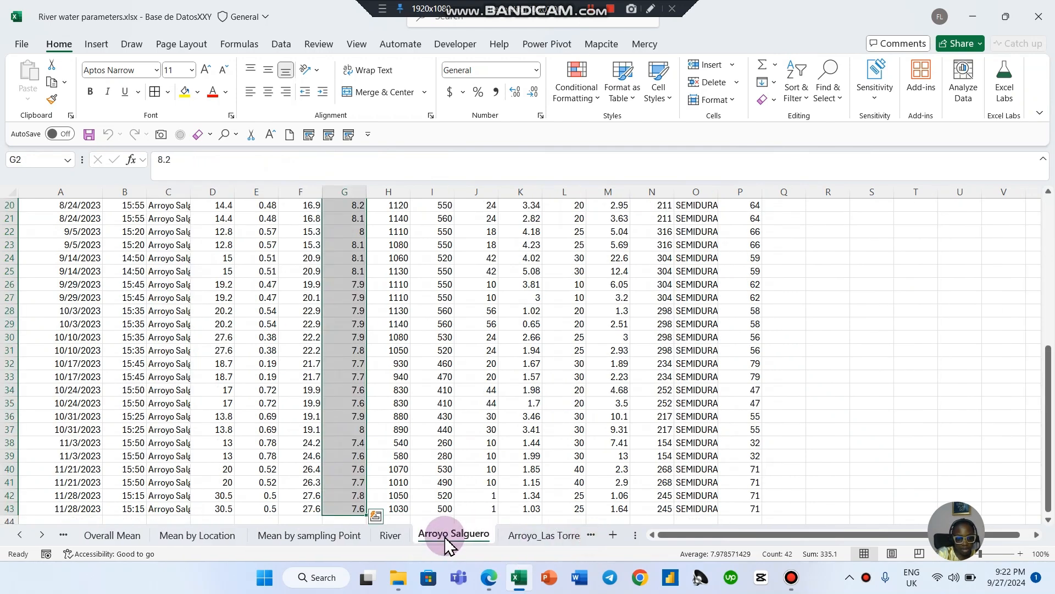
pyautogui.scroll(6, 440, 513)
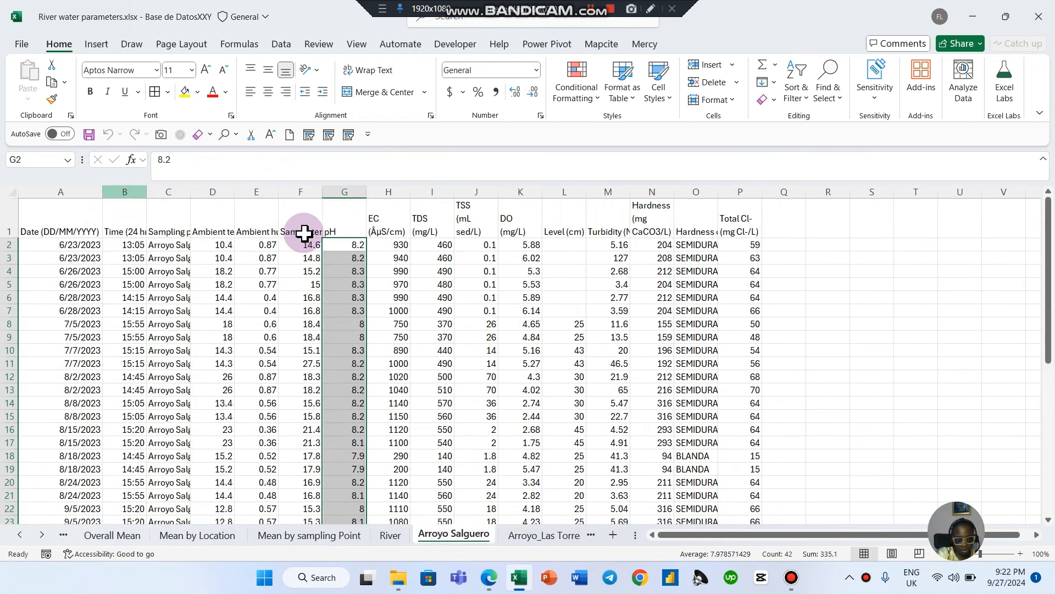
pyautogui.click(537, 536)
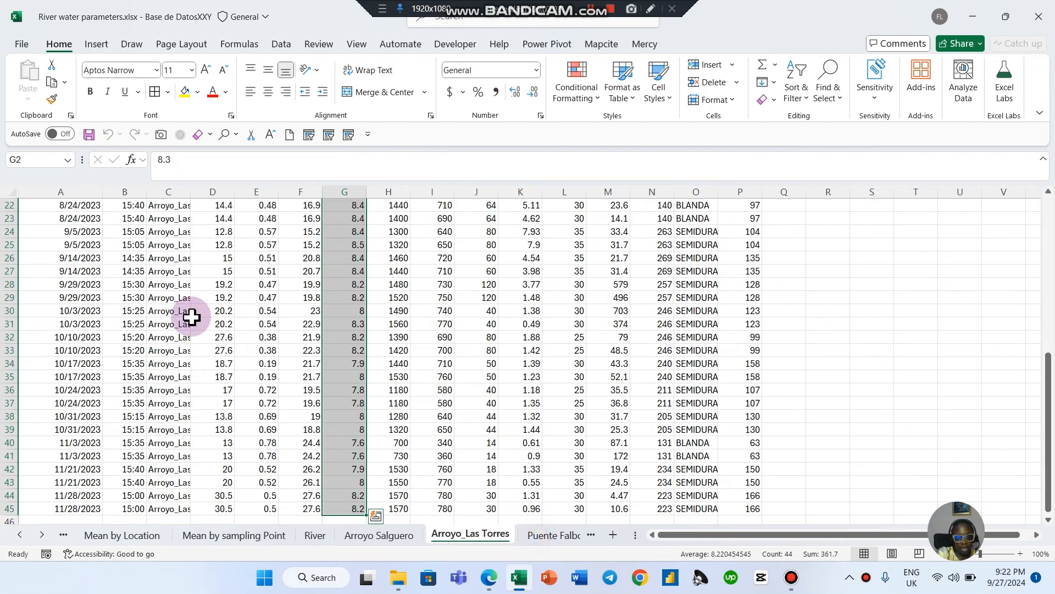
pyautogui.click(537, 537)
pyautogui.click(522, 536)
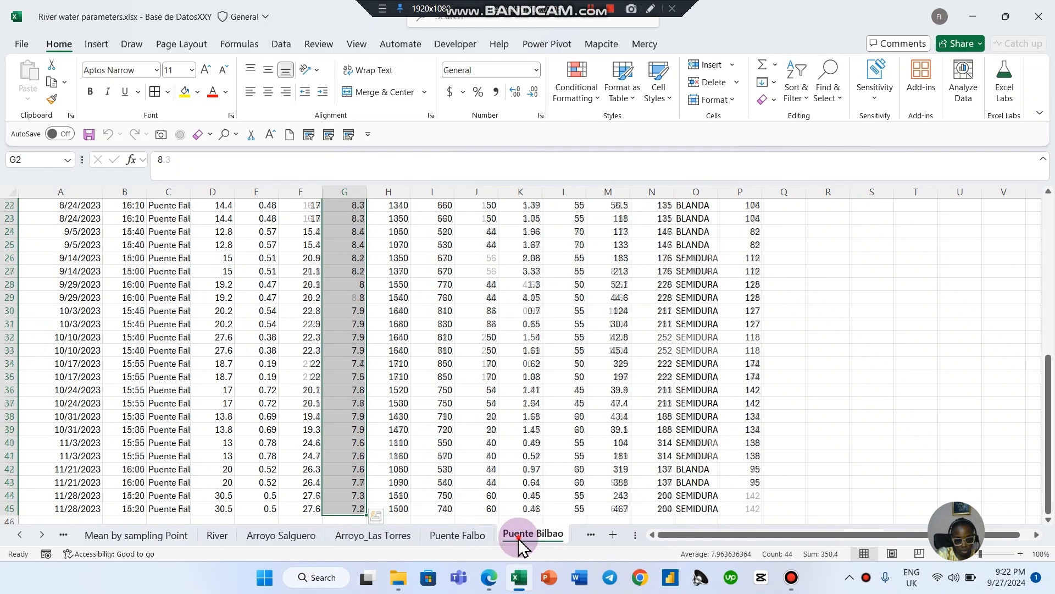
pyautogui.click(577, 537)
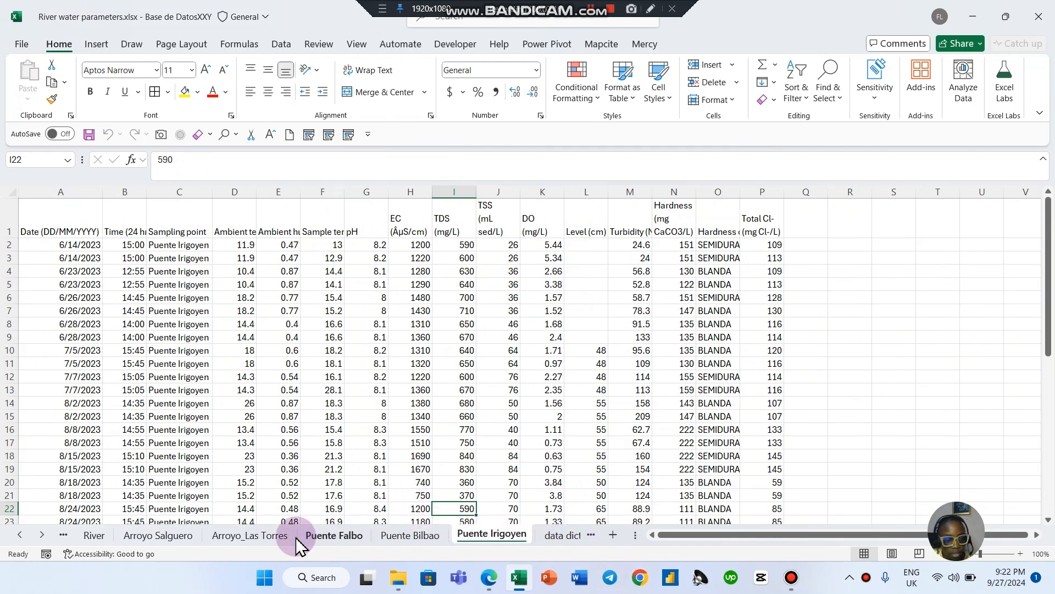
# Compare the Mean by Location table's River column with the sampling records on the River sheet
pyautogui.click(64, 535)
pyautogui.click(64, 534)
pyautogui.click(65, 535)
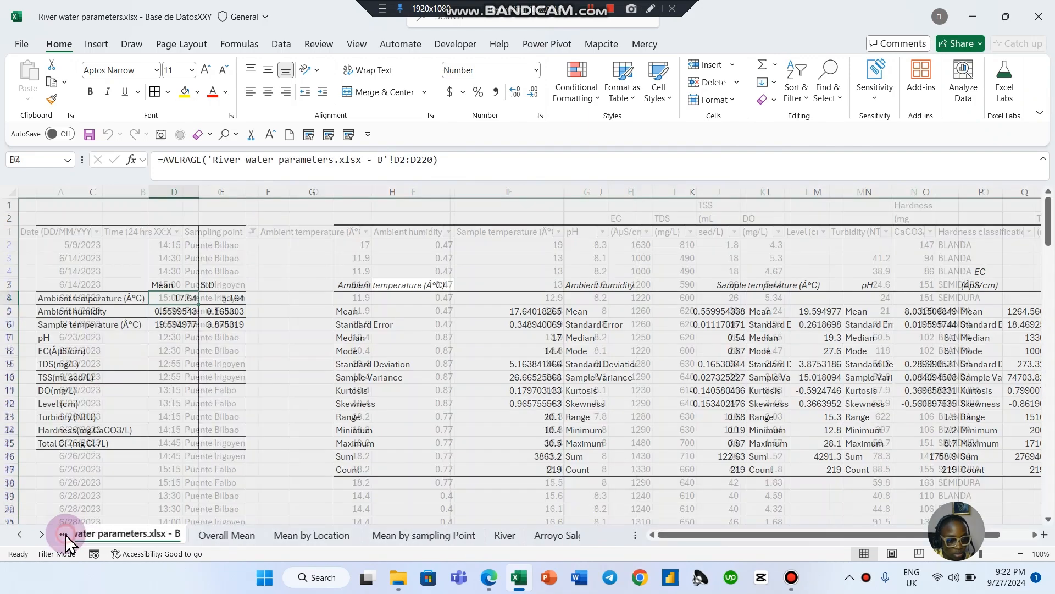
pyautogui.click(64, 535)
pyautogui.click(264, 536)
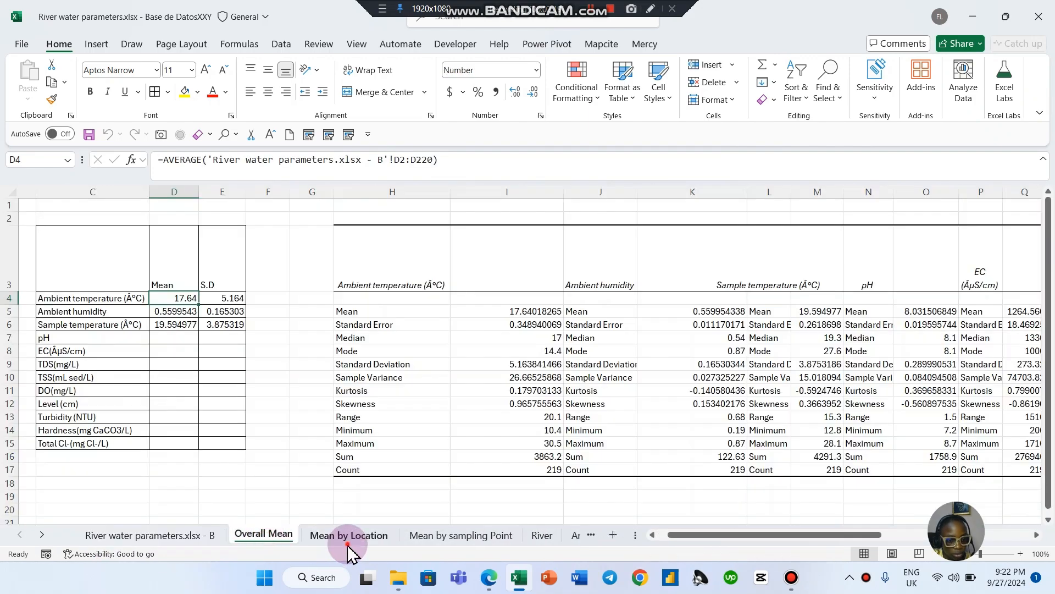
pyautogui.click(347, 537)
pyautogui.click(253, 248)
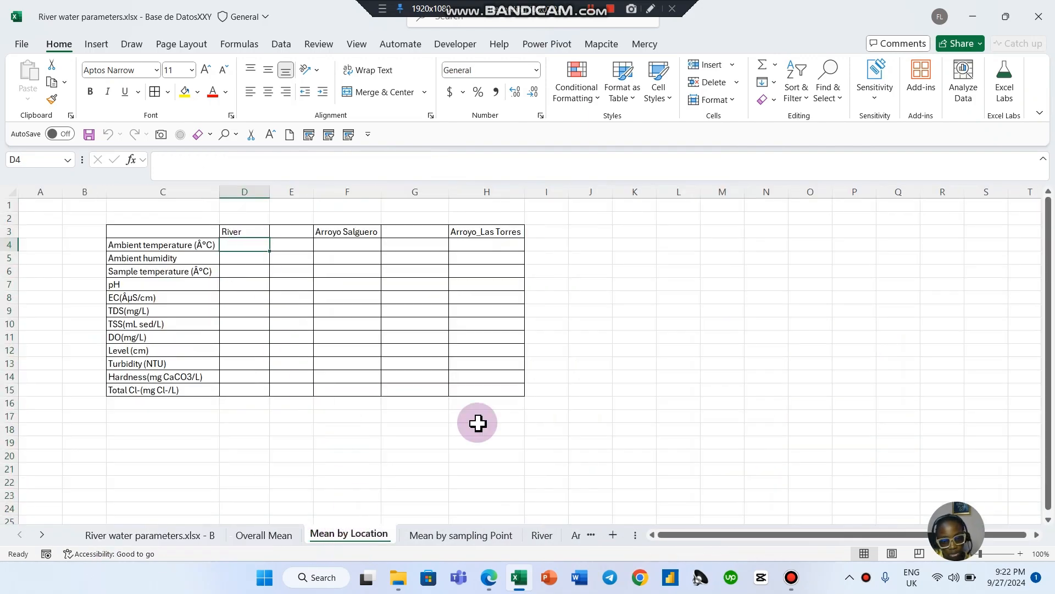
pyautogui.click(543, 544)
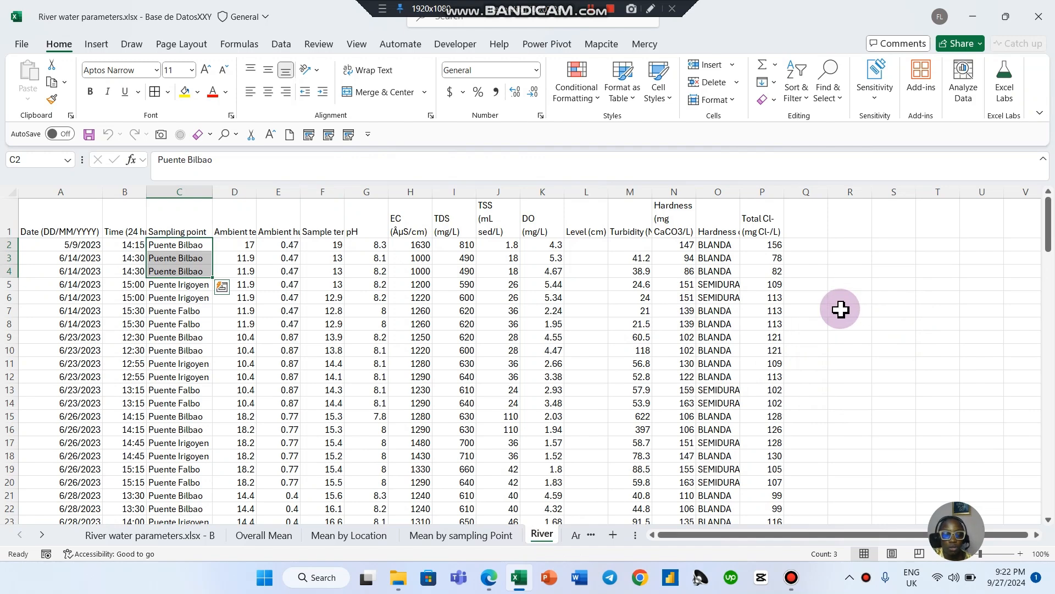
pyautogui.click(348, 533)
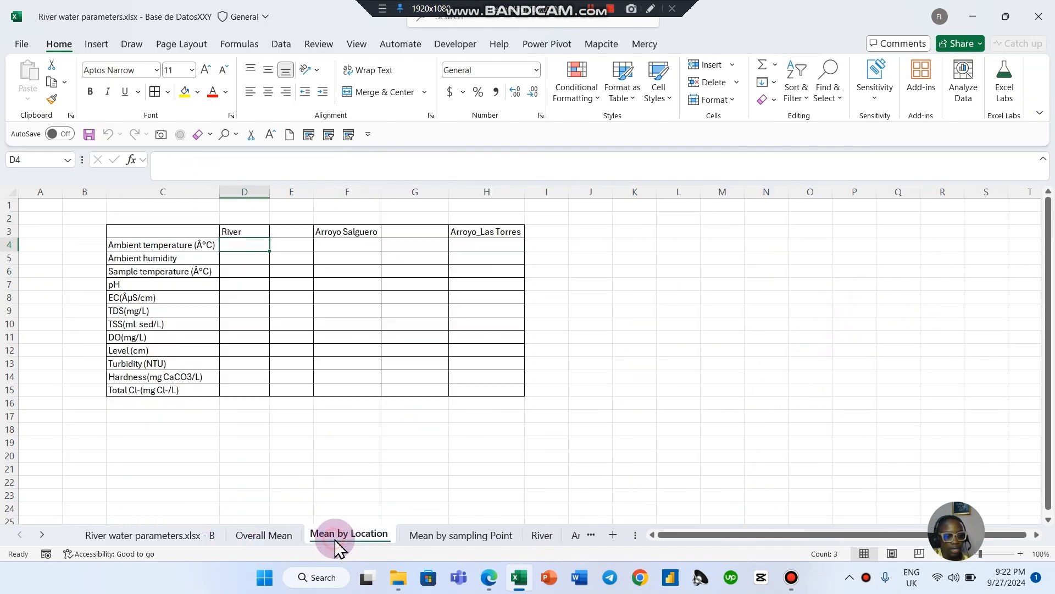
# Enter "Mean ± S.D" for Puente Bilbao's Ambient temperature in the Mean by sampling Point table, inserting the Plus-Minus Sign symbol
pyautogui.click(470, 535)
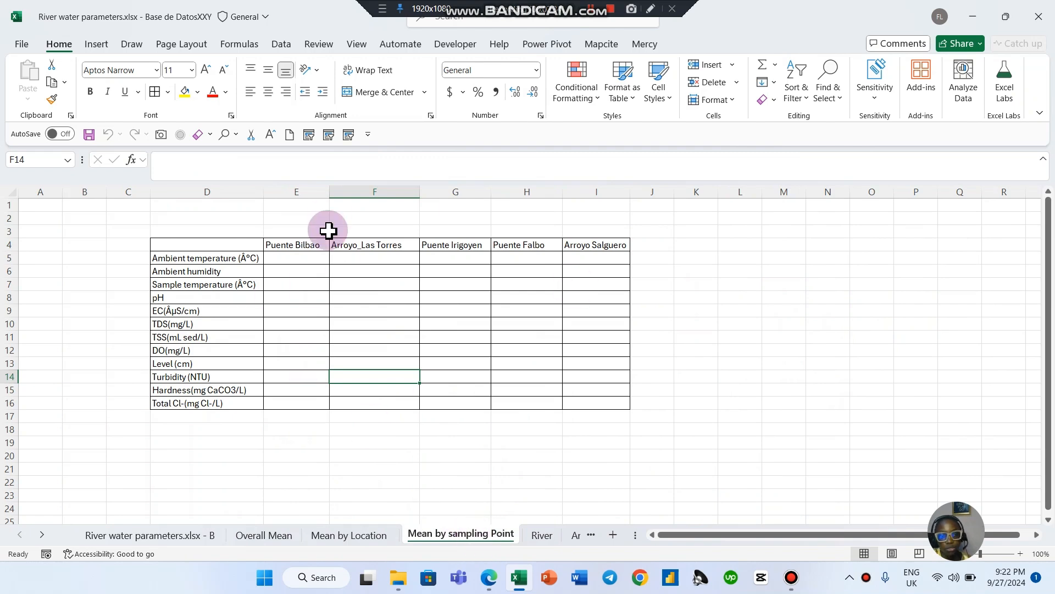
pyautogui.click(313, 247)
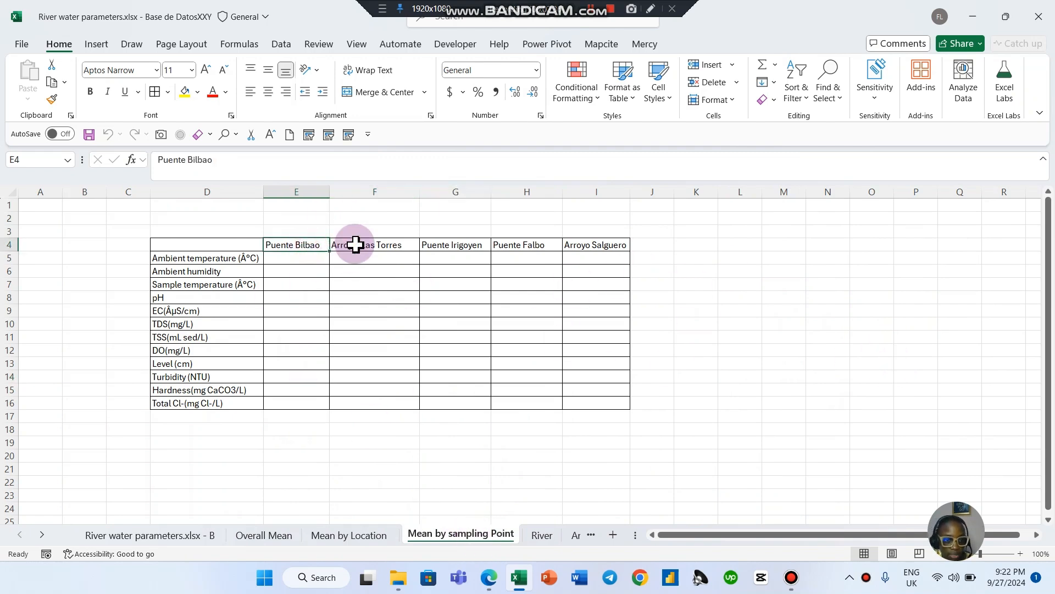
pyautogui.click(354, 243)
pyautogui.click(461, 246)
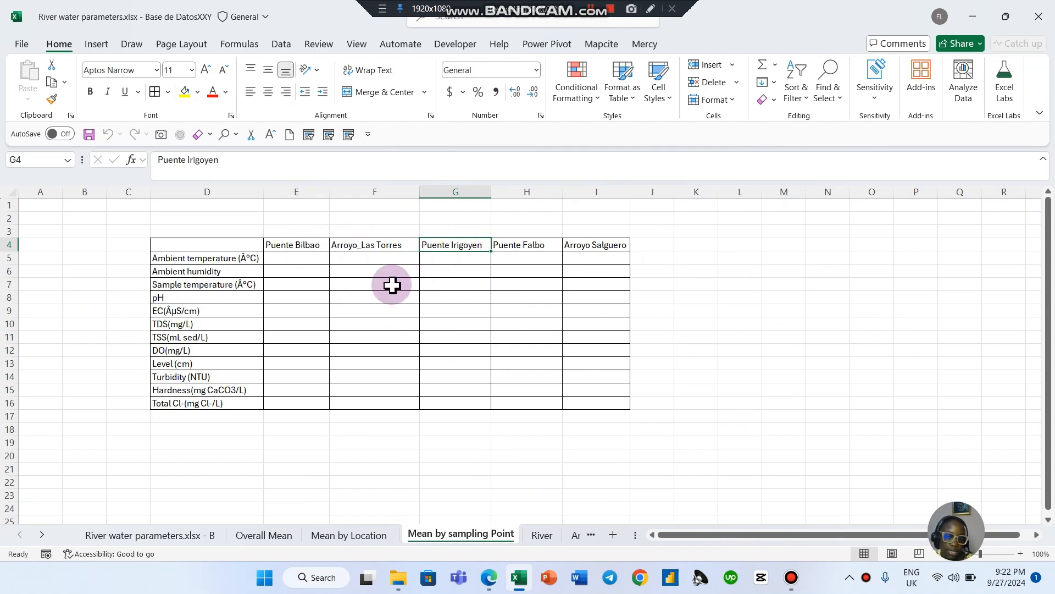
pyautogui.click(316, 259)
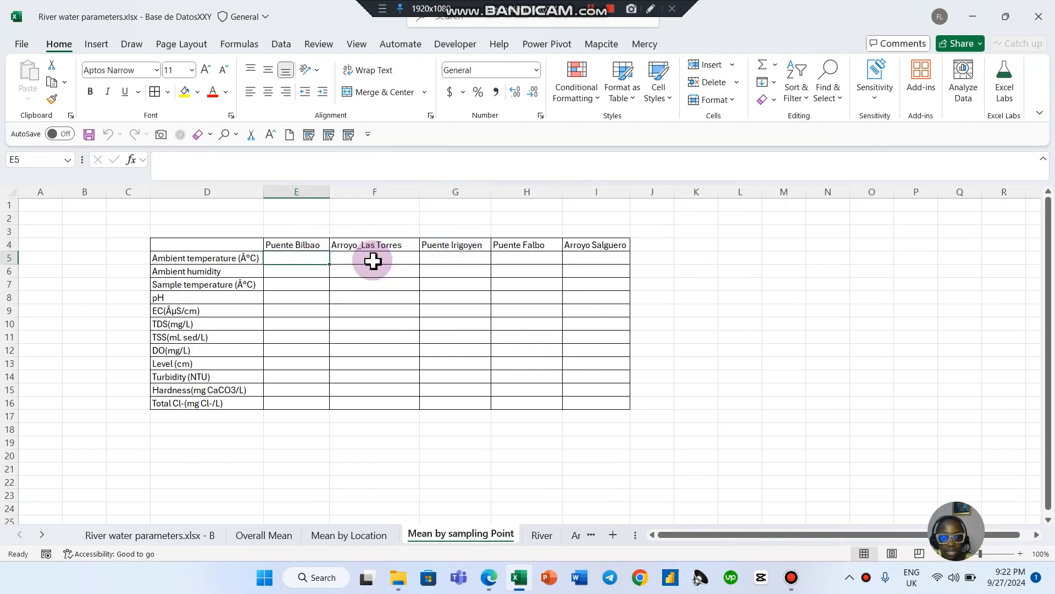
pyautogui.write('Mean')
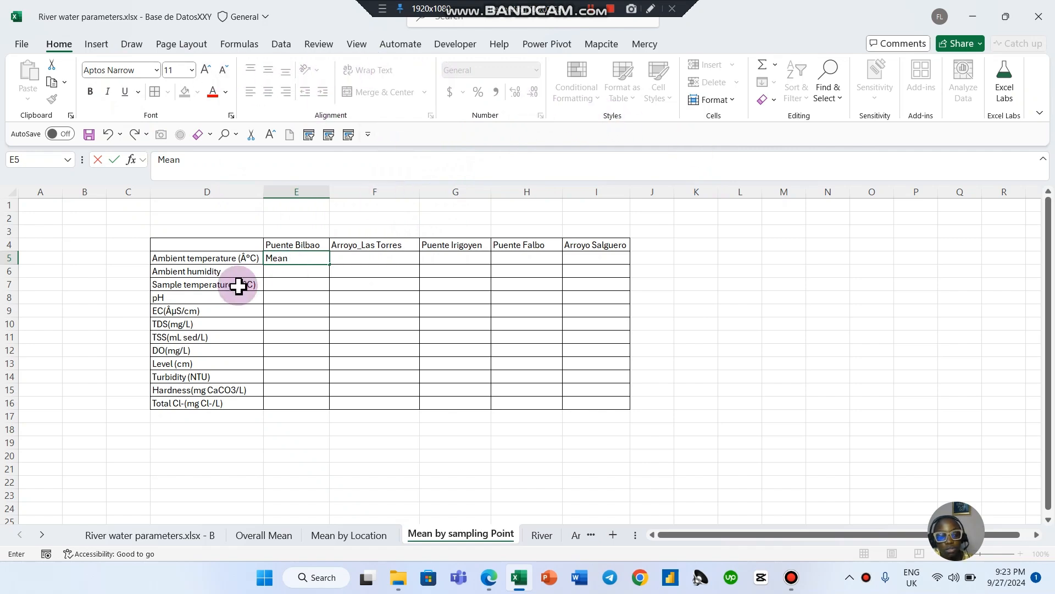
pyautogui.click(90, 49)
pyautogui.click(897, 95)
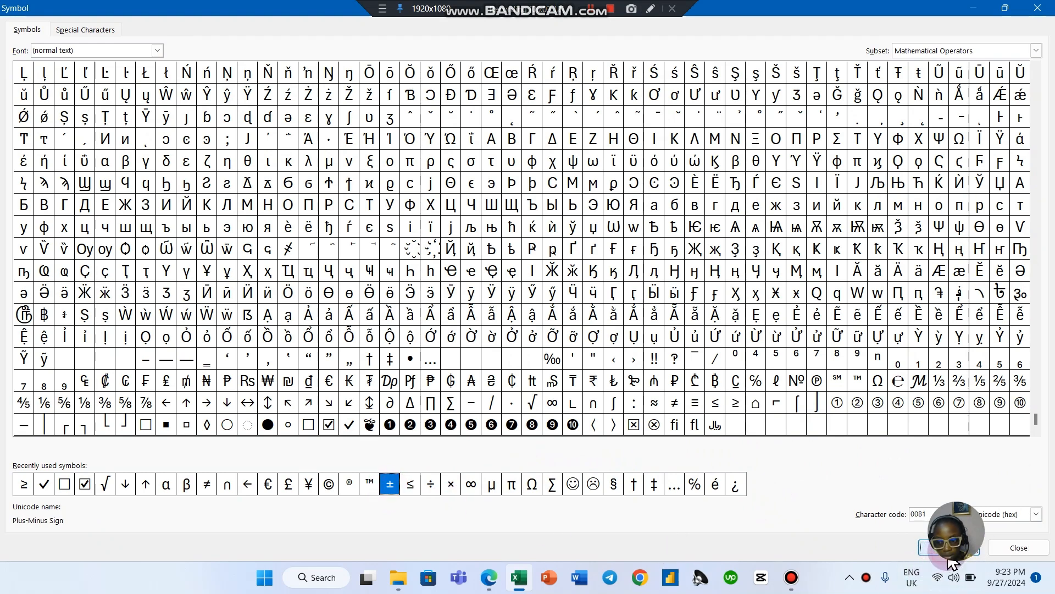
pyautogui.click(1010, 549)
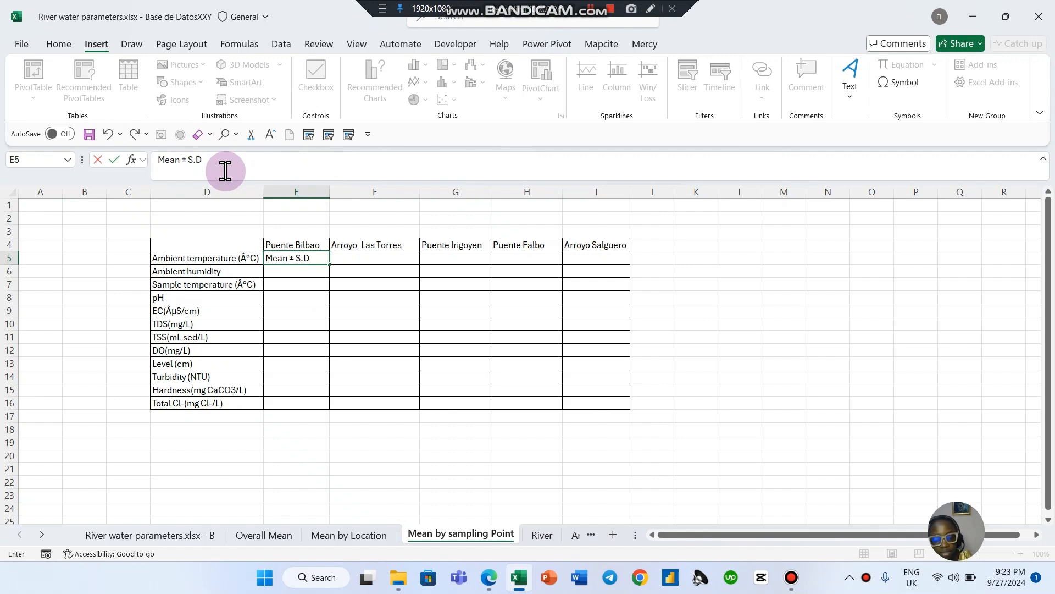
pyautogui.press('Return')
# Enter "17.64±5.164" in cell F4 beside the Ambient temperature row on the Overall Mean sheet, inserting the Plus-Minus Sign symbol
pyautogui.click(195, 536)
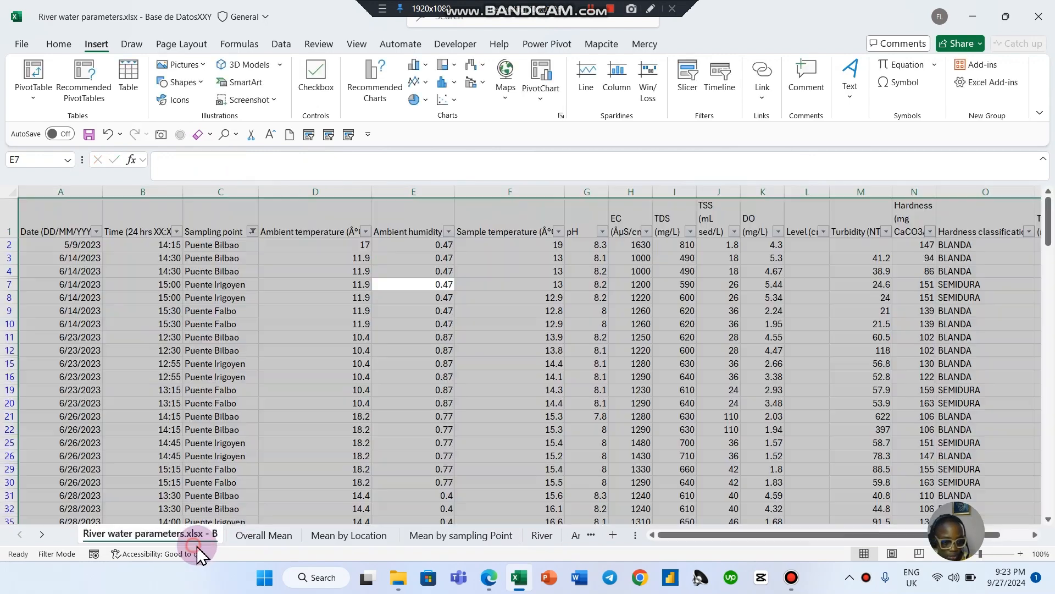
pyautogui.click(271, 543)
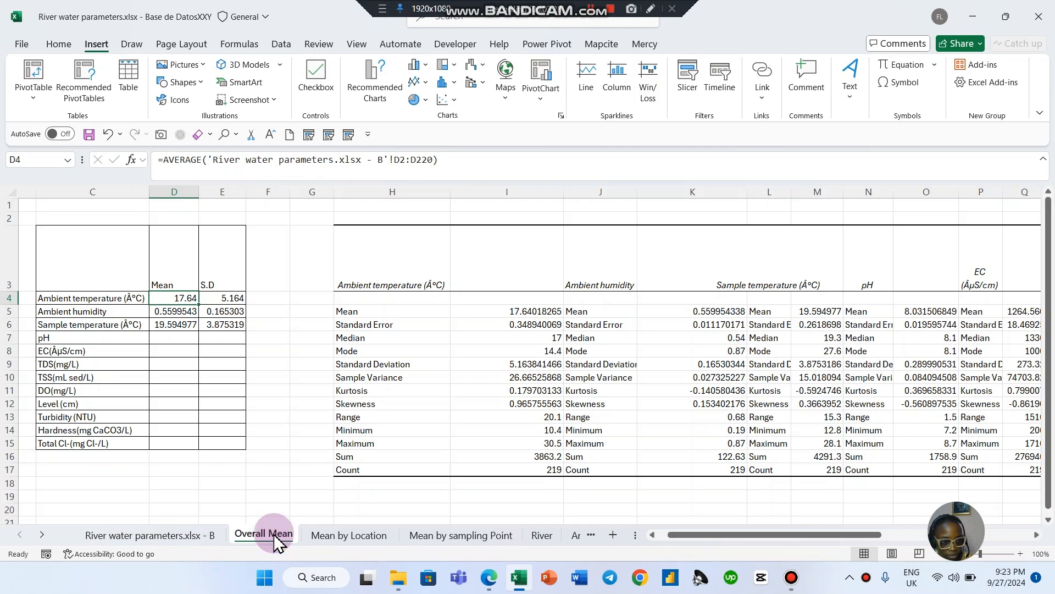
pyautogui.click(242, 298)
pyautogui.click(275, 301)
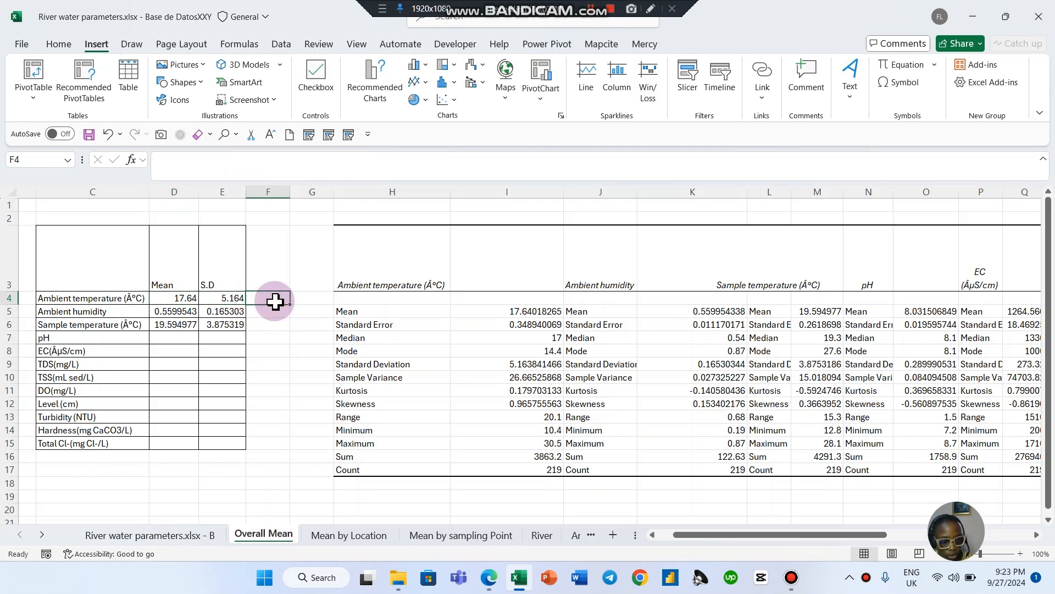
pyautogui.write('17.64')
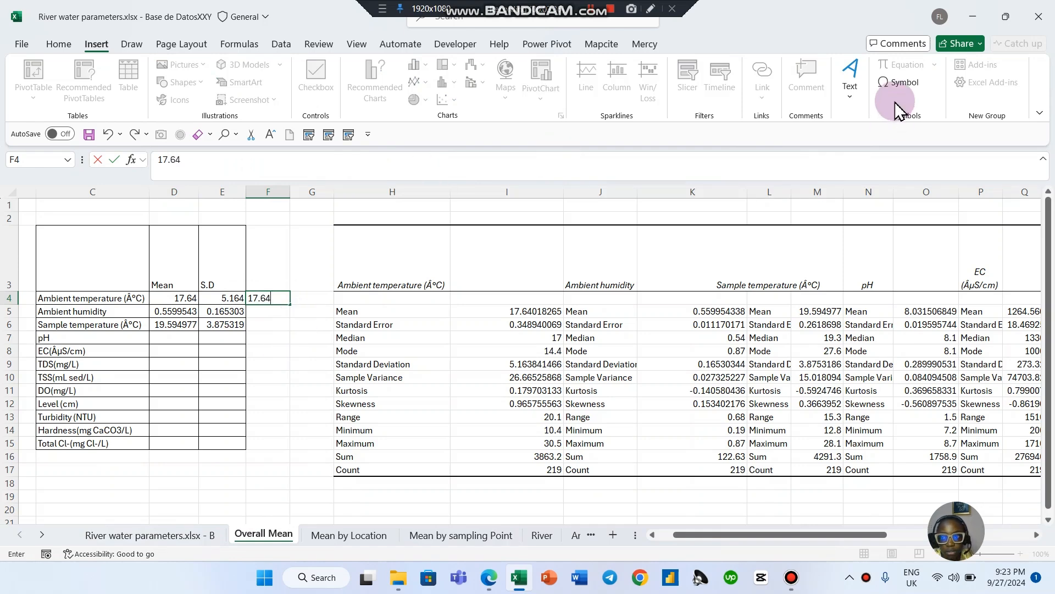
pyautogui.click(898, 82)
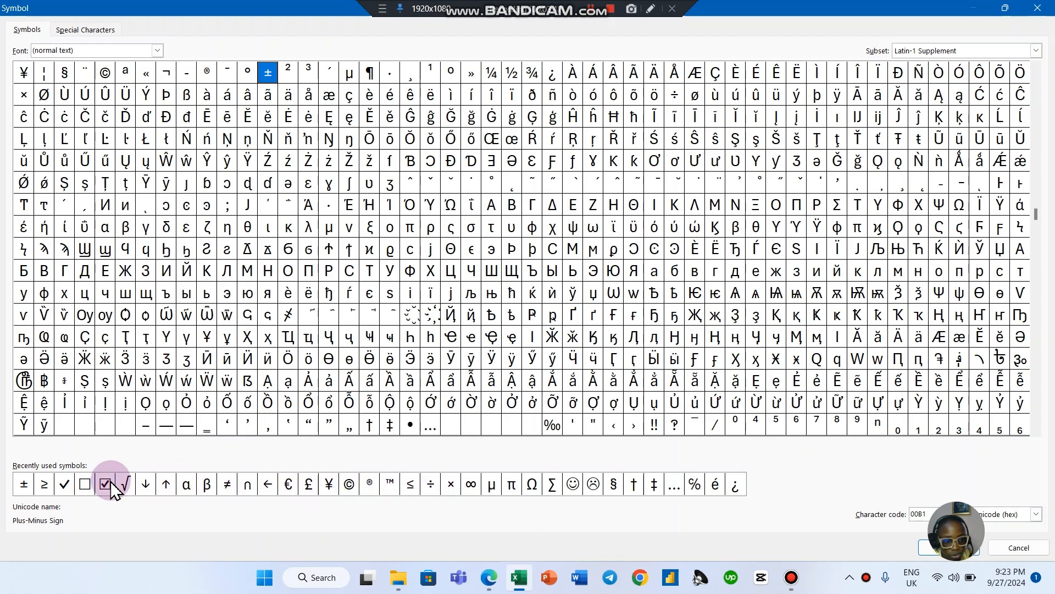
pyautogui.click(22, 484)
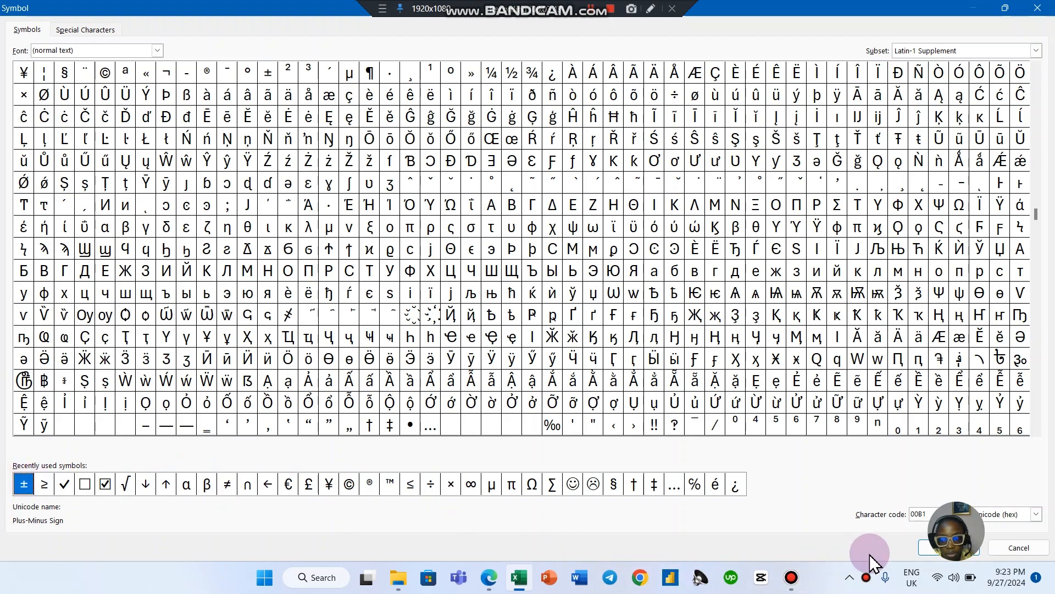
pyautogui.click(945, 547)
pyautogui.click(1018, 547)
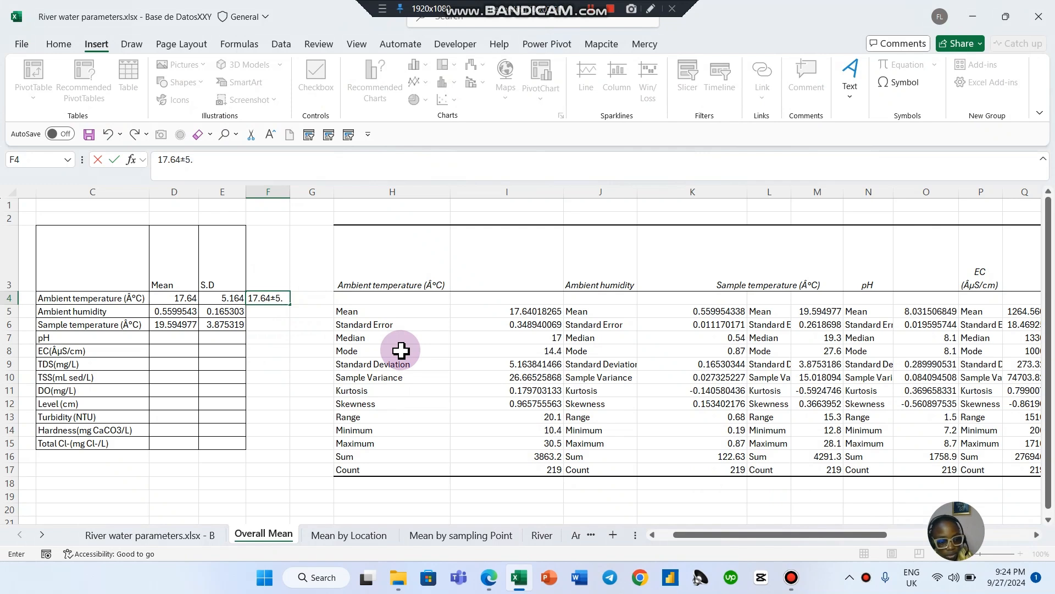
pyautogui.press('Return')
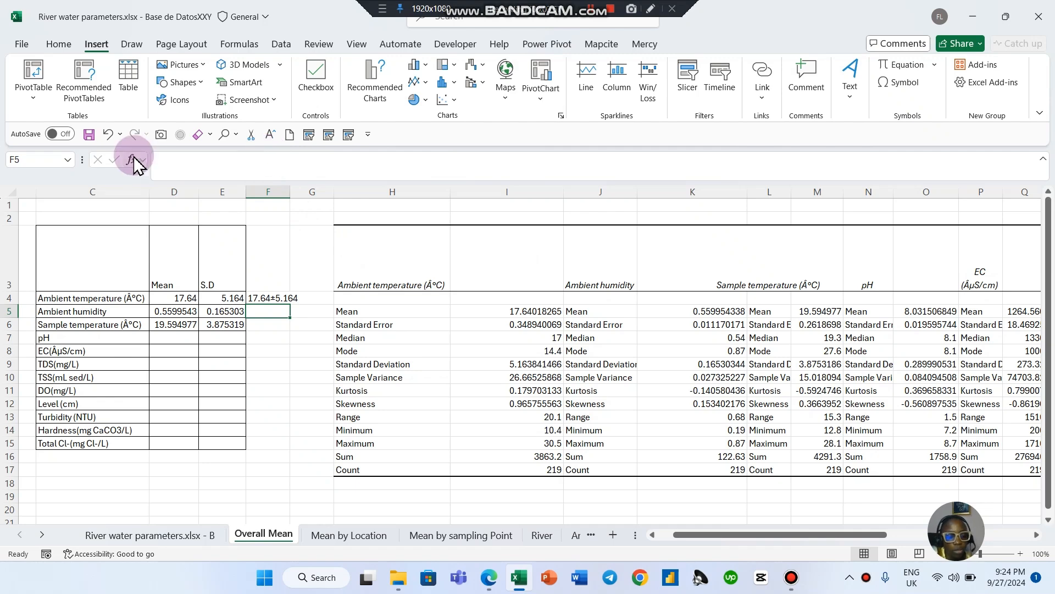
# Look through the location and sampling-point sheets up to the data dictionary, and return to Mean by sampling Point
pyautogui.click(346, 535)
pyautogui.click(445, 535)
pyautogui.click(536, 536)
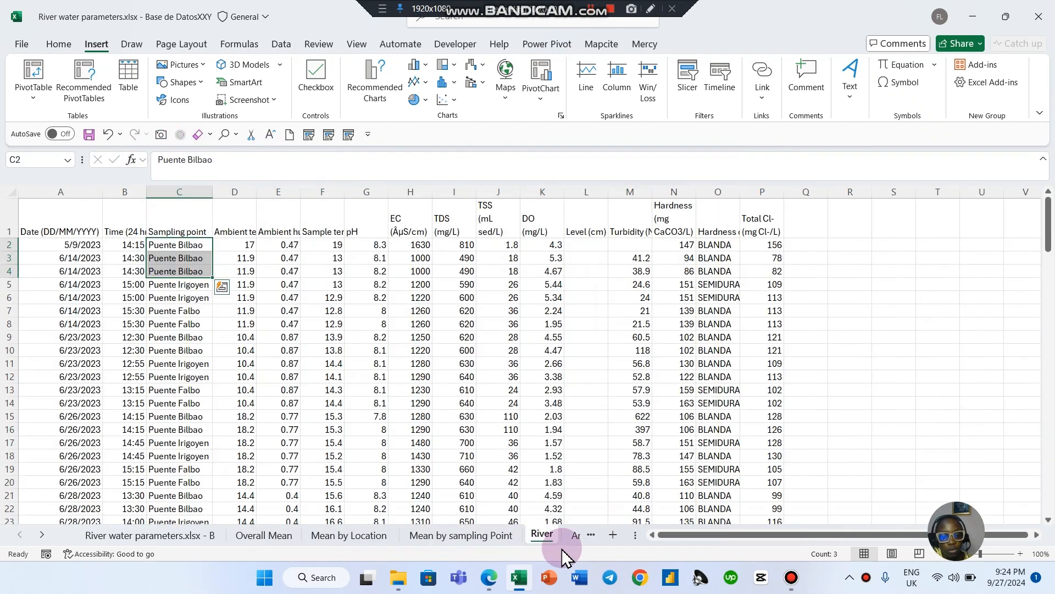
pyautogui.click(563, 535)
pyautogui.click(542, 536)
pyautogui.click(541, 536)
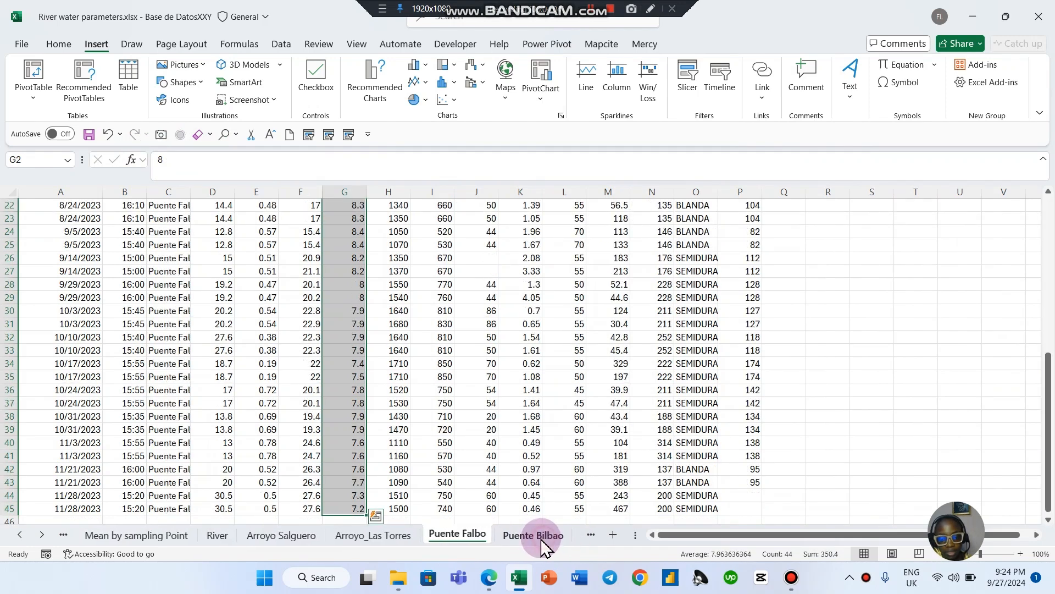
pyautogui.click(541, 536)
pyautogui.click(547, 536)
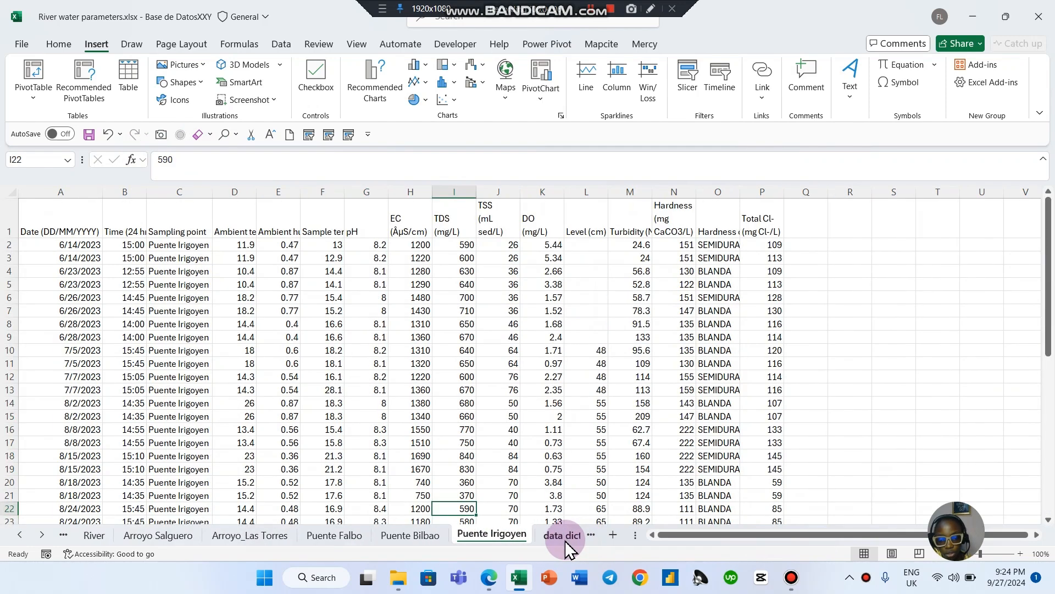
pyautogui.click(566, 536)
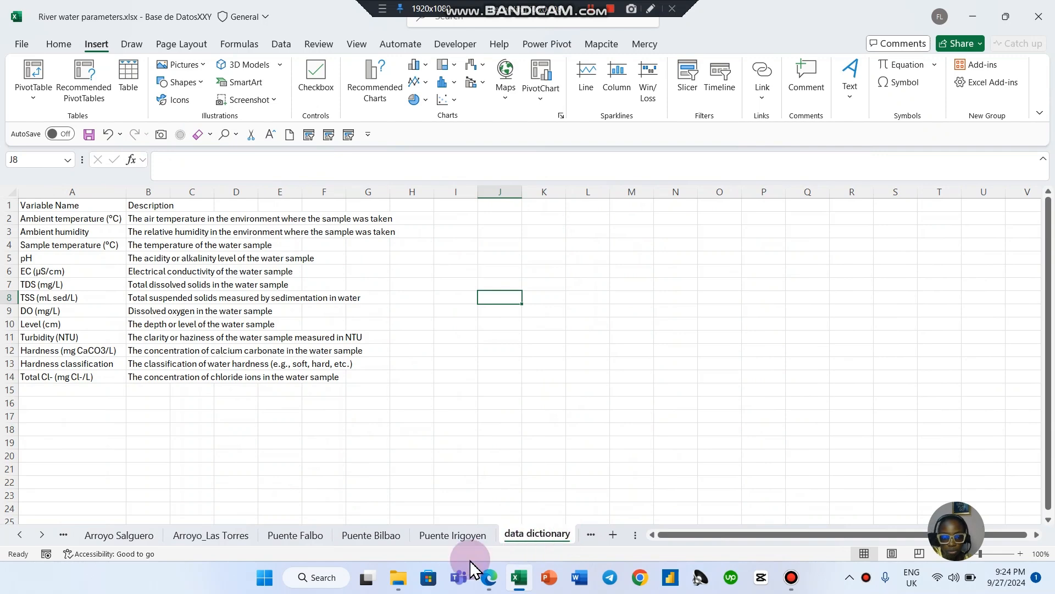
pyautogui.click(464, 536)
pyautogui.click(374, 535)
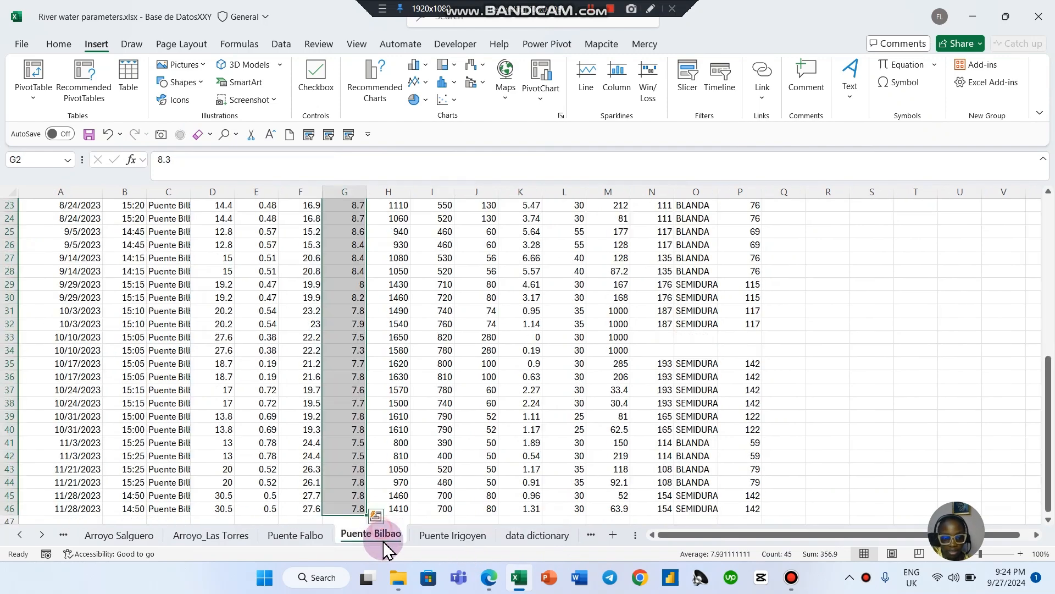
pyautogui.click(324, 535)
pyautogui.click(190, 537)
pyautogui.click(93, 537)
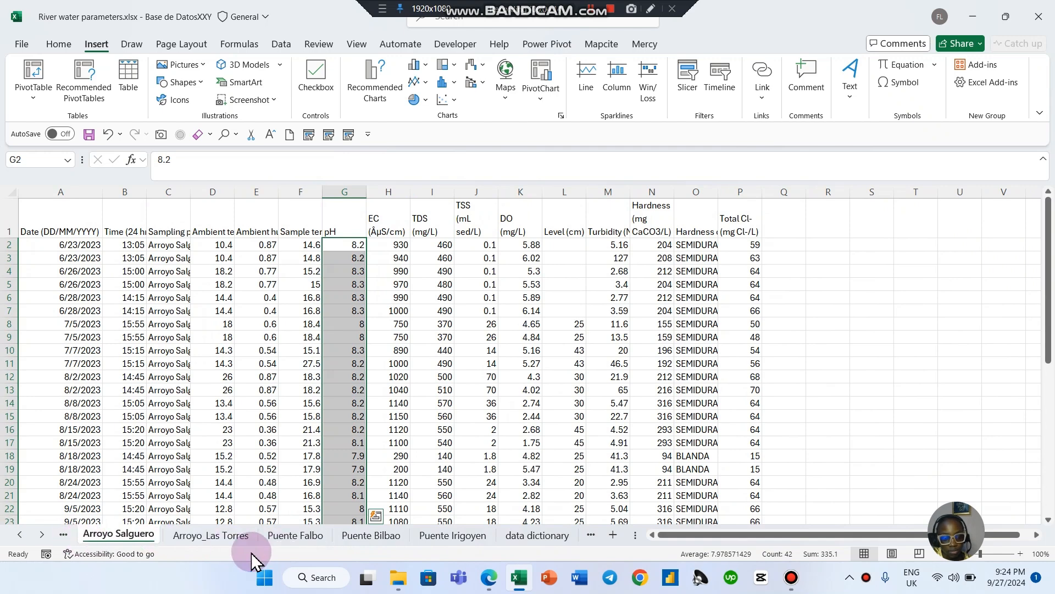
pyautogui.click(73, 534)
pyautogui.click(73, 534)
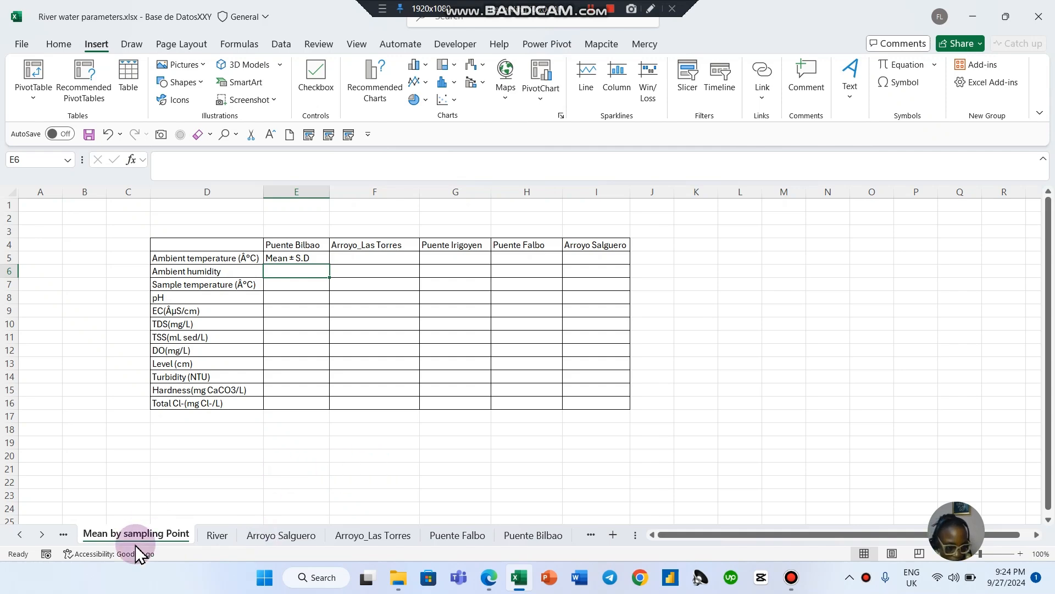
# Review the filtered source data sheet and the Overall Mean, Mean by Location and Mean by sampling Point tables
pyautogui.click(70, 539)
pyautogui.click(69, 537)
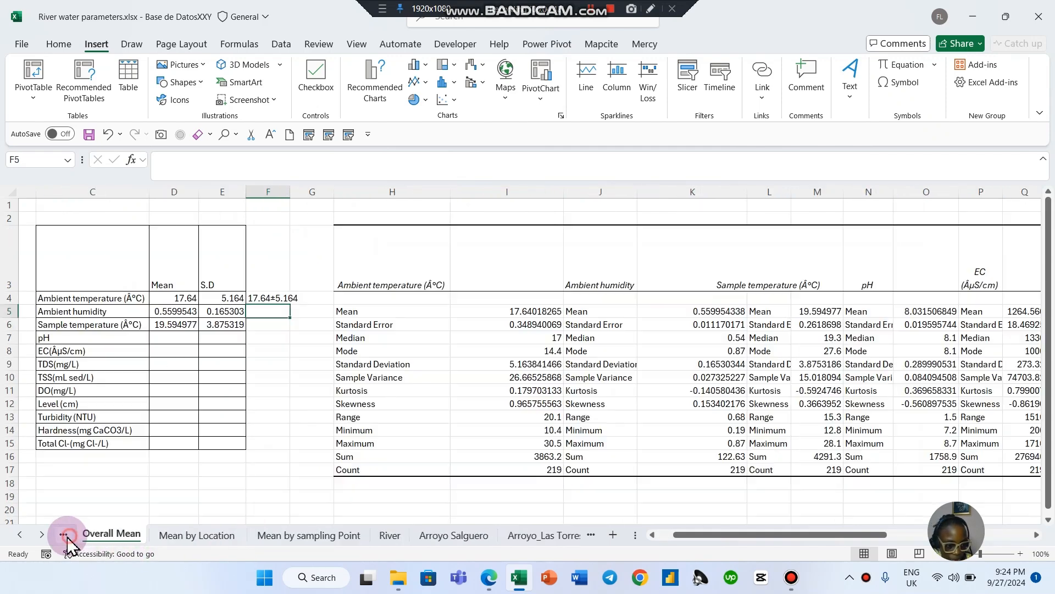
pyautogui.click(68, 538)
pyautogui.click(128, 538)
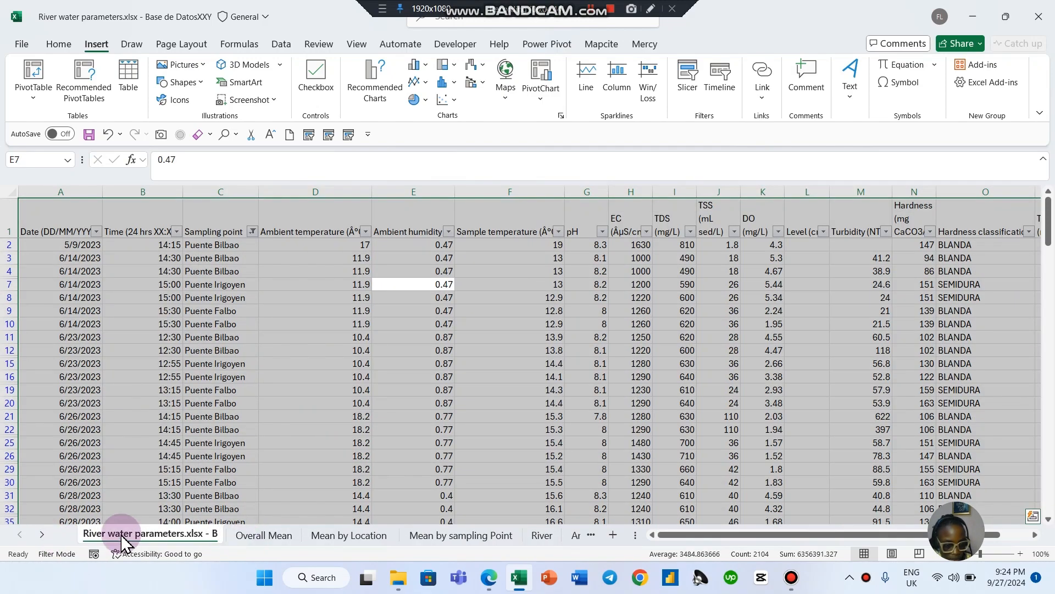
pyautogui.click(248, 536)
pyautogui.click(333, 544)
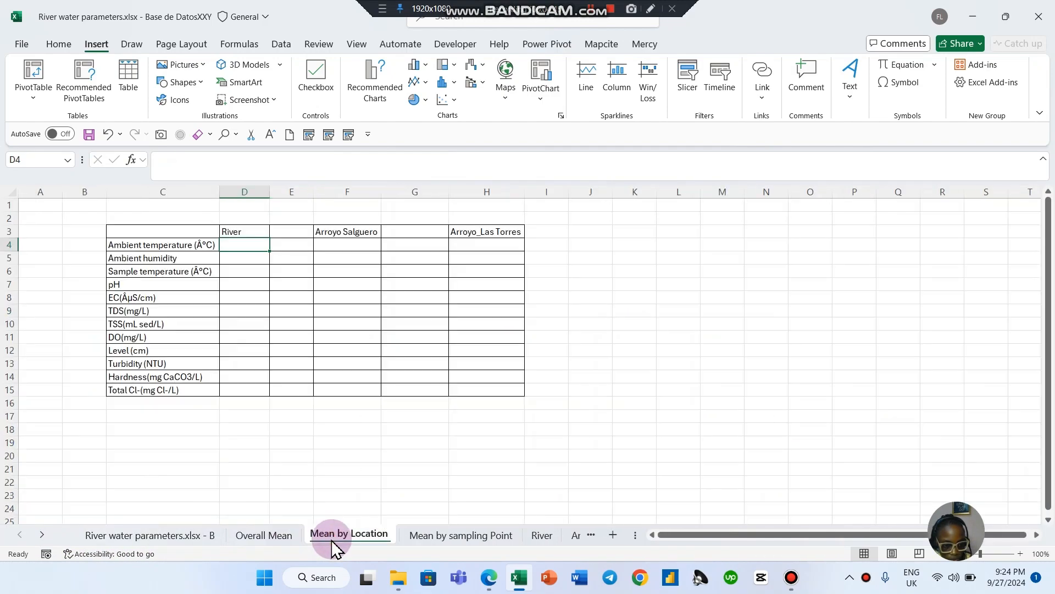
pyautogui.click(460, 541)
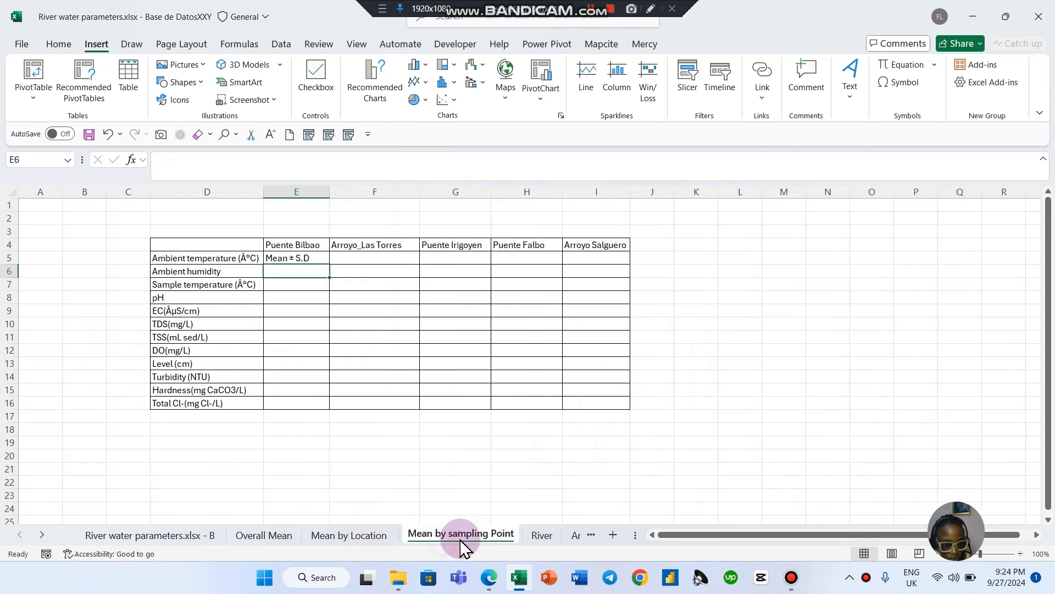
# Go through the separate location sheets to the PH sheet and read down its pH values per sampling point
pyautogui.click(540, 537)
pyautogui.click(569, 537)
pyautogui.click(560, 537)
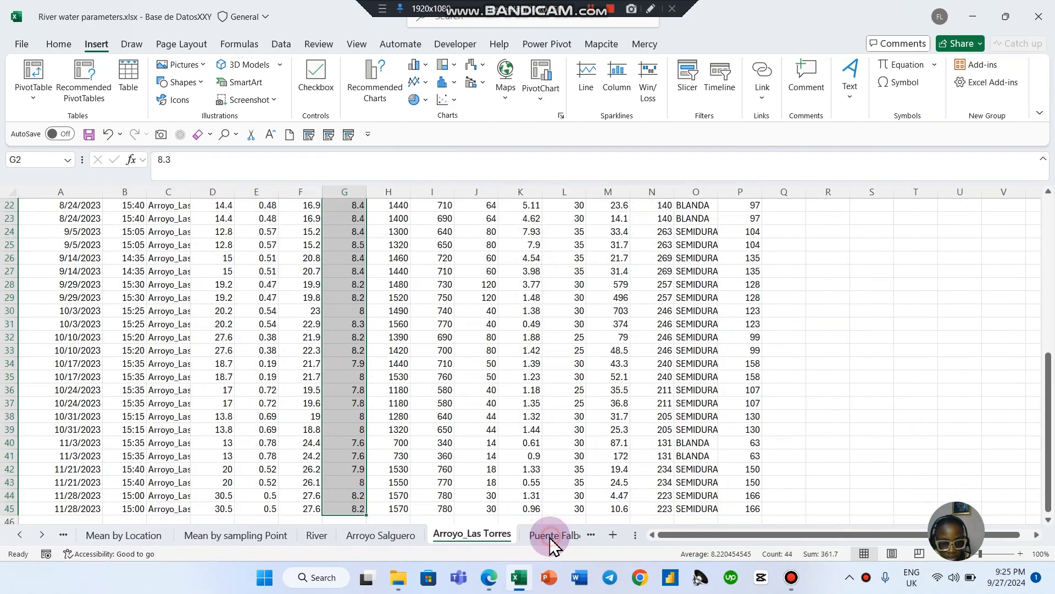
pyautogui.click(548, 537)
pyautogui.click(550, 536)
pyautogui.click(577, 541)
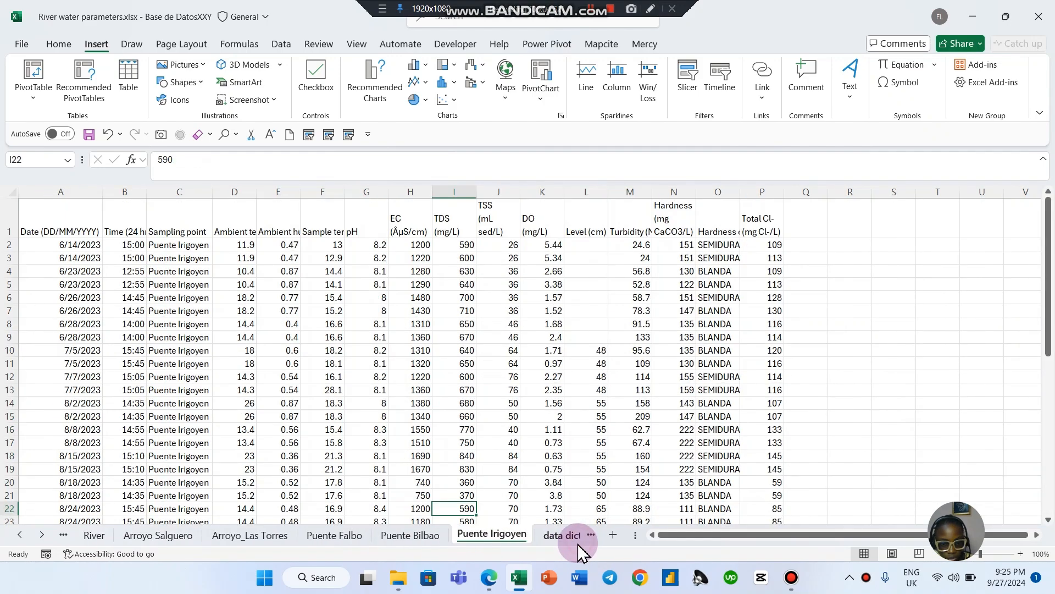
pyautogui.click(576, 541)
pyautogui.click(540, 541)
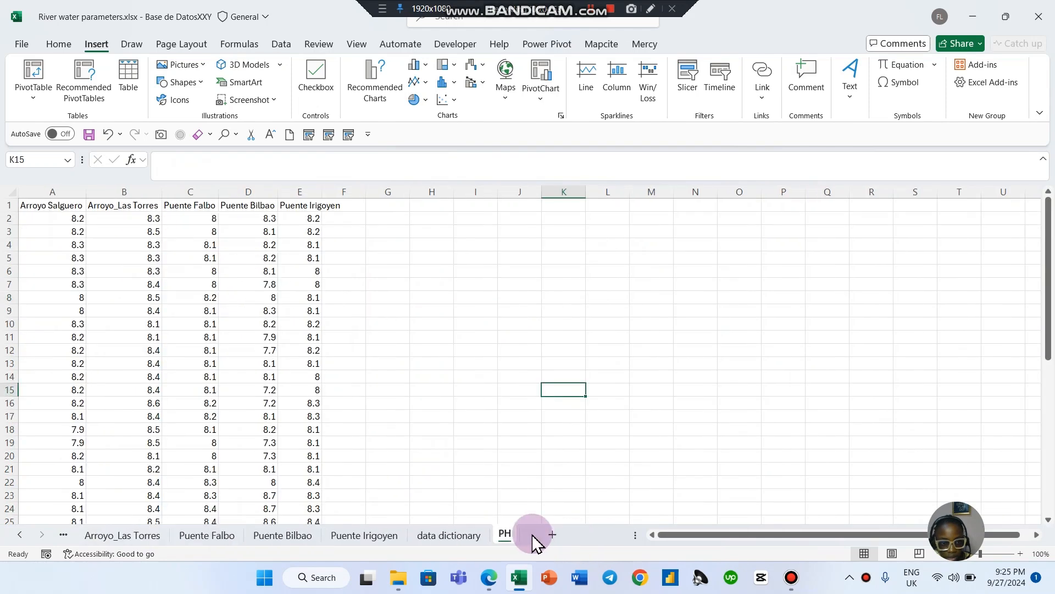
pyautogui.scroll(-9, 283, 388)
pyautogui.scroll(9, 286, 387)
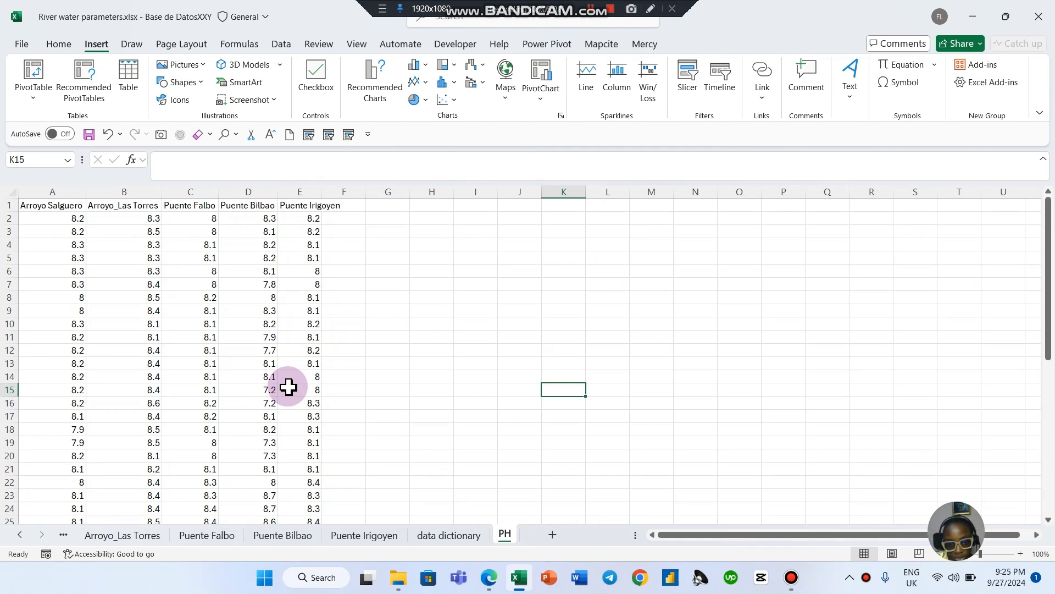
pyautogui.scroll(-7, 157, 309)
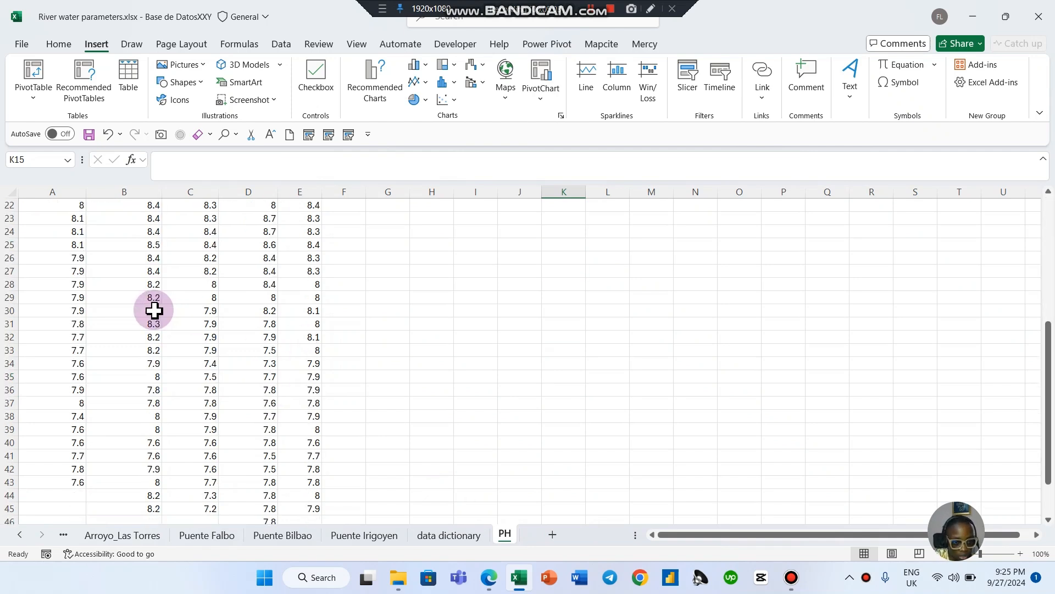
pyautogui.scroll(7, 157, 308)
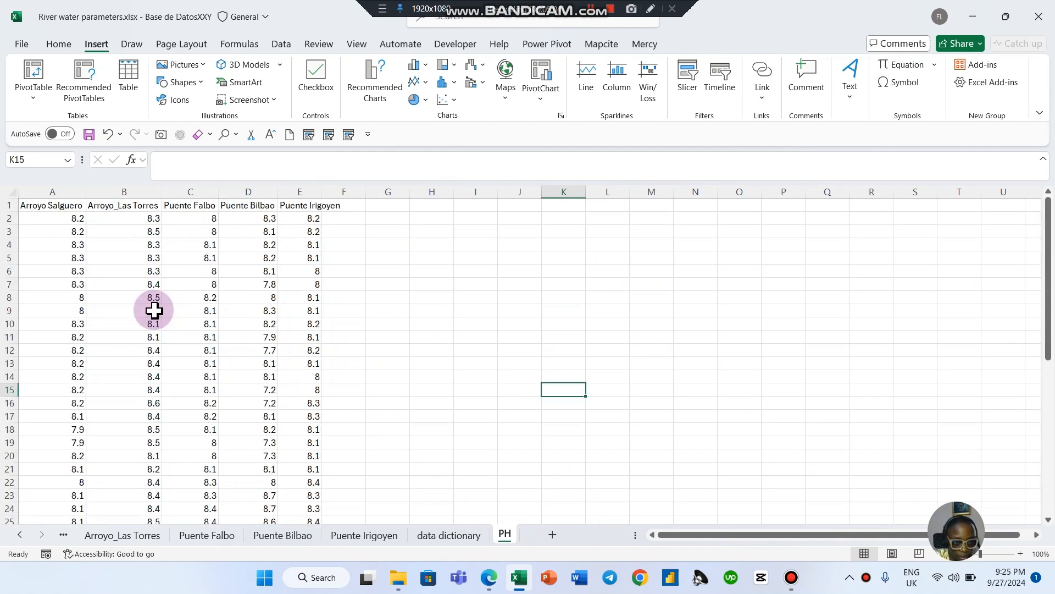
# Autofit the widths of the Arroyo Salguero, Arroyo_Las Torres and Puente Irigoyen columns on the PH sheet
pyautogui.doubleClick(86, 194)
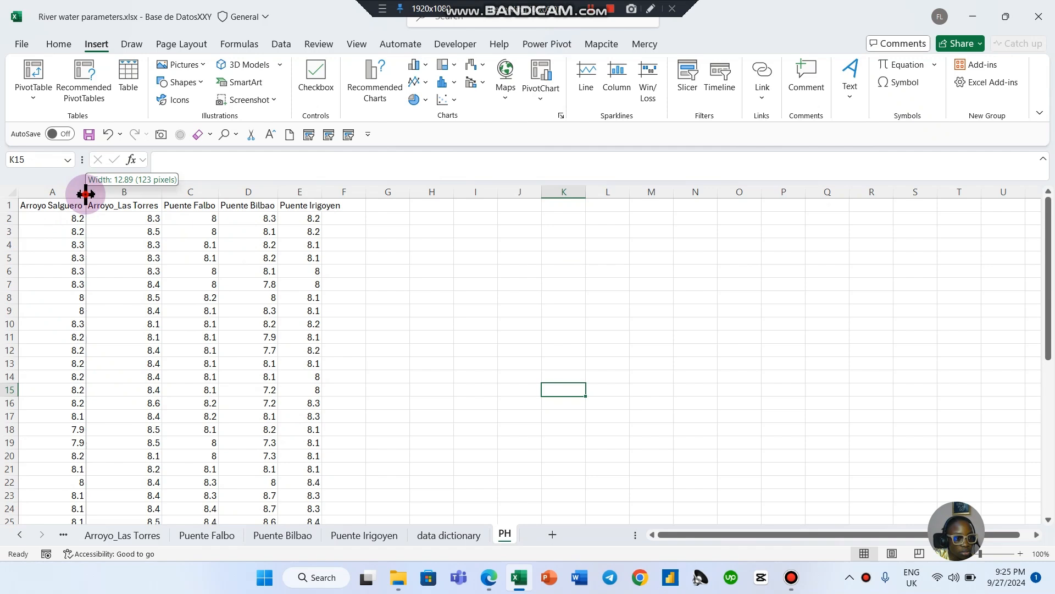
pyautogui.doubleClick(162, 195)
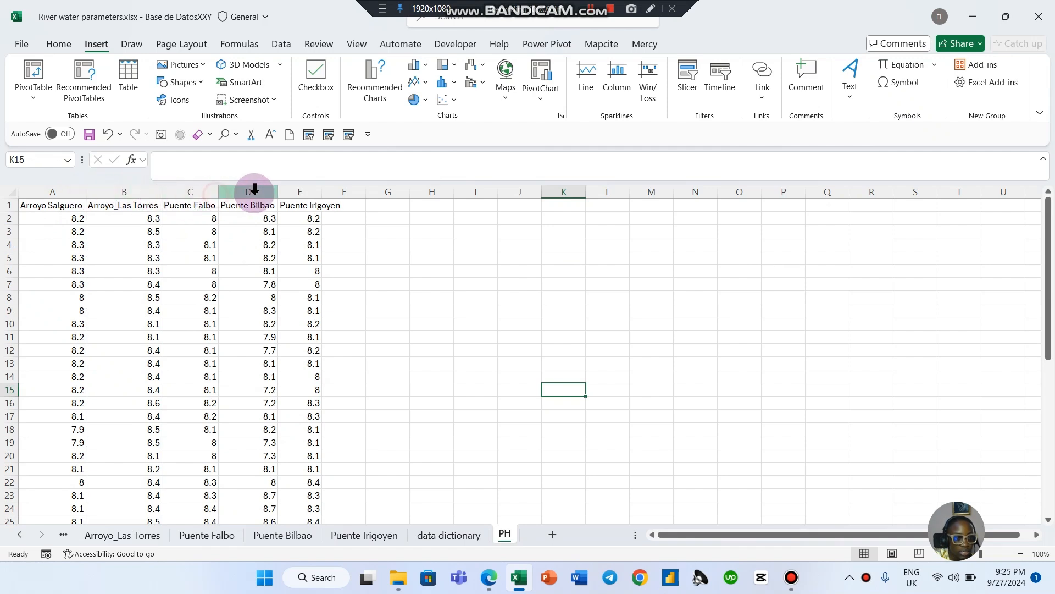
pyautogui.click(307, 191)
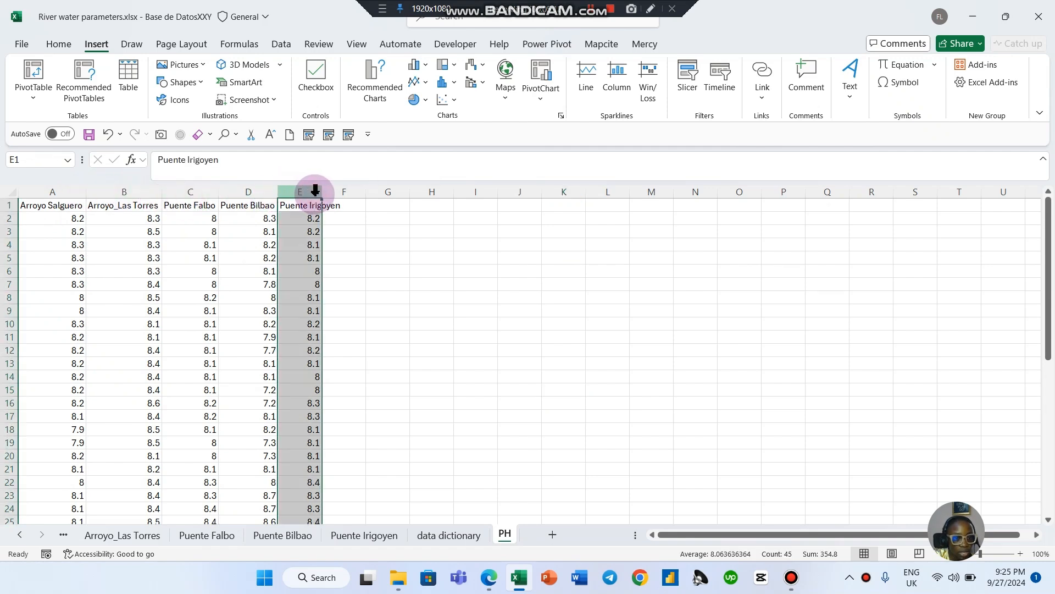
pyautogui.doubleClick(321, 191)
# Highlight columns A through E on the PH sheet to check the full extent of the pH data, and clear the selection
pyautogui.moveTo(75, 191); pyautogui.dragTo(127, 192)
pyautogui.moveTo(217, 208); pyautogui.dragTo(299, 218)
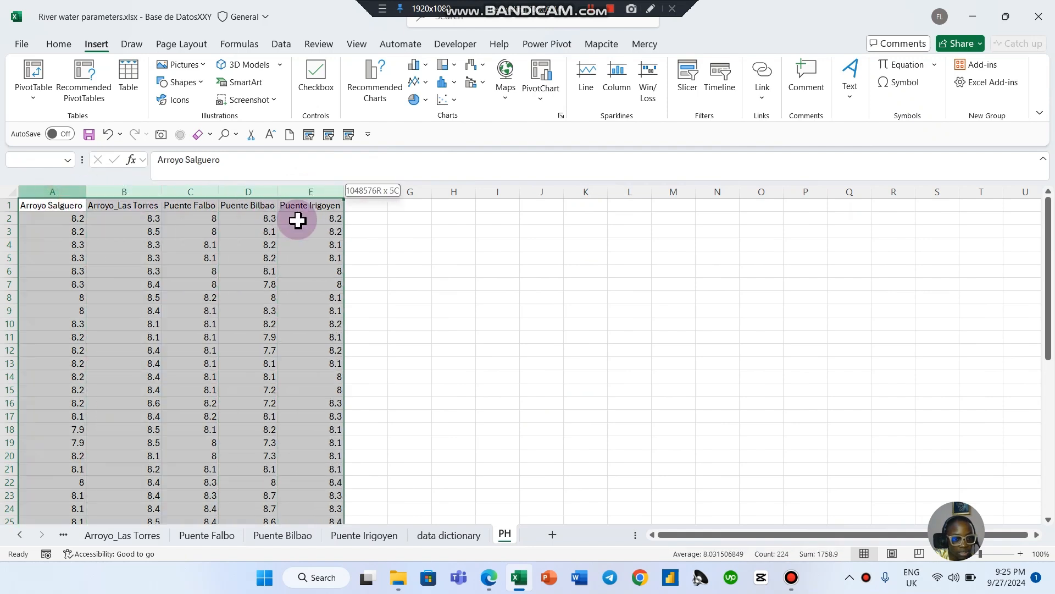
pyautogui.scroll(-14, 303, 236)
pyautogui.scroll(14, 301, 235)
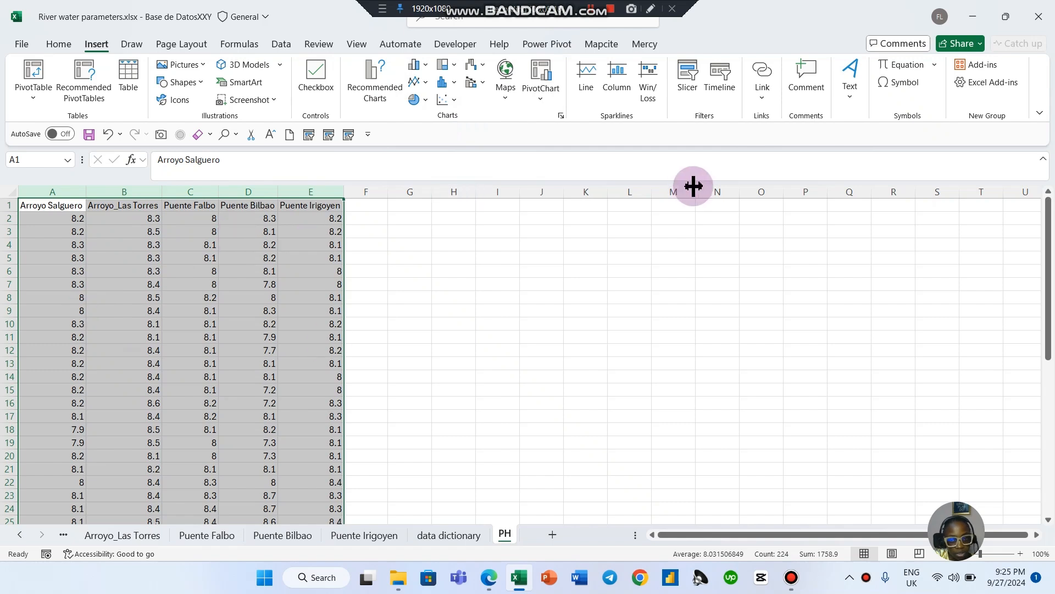
pyautogui.click(440, 256)
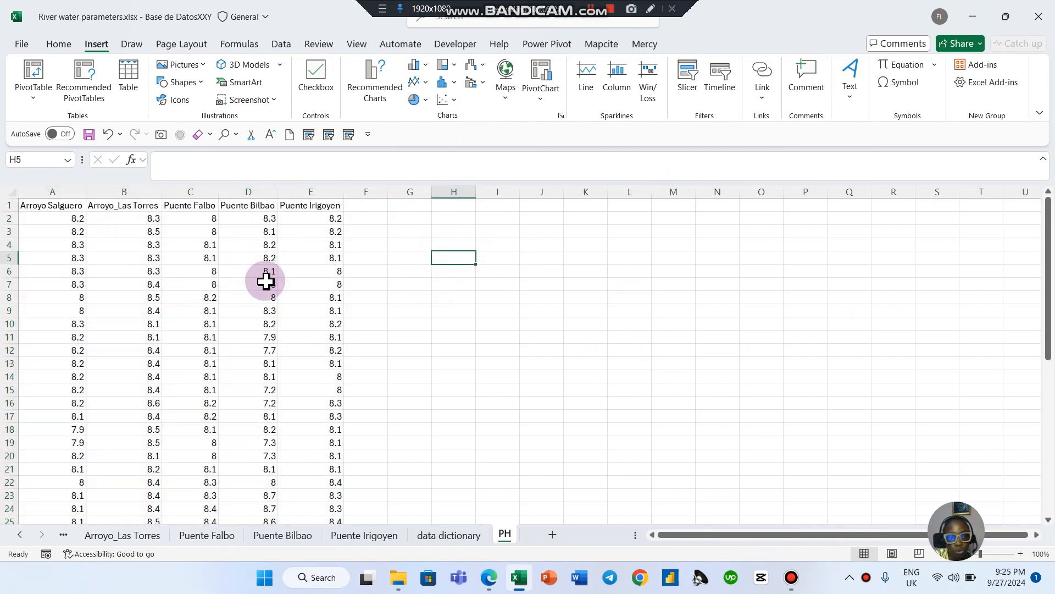
pyautogui.moveTo(44, 192); pyautogui.dragTo(323, 216)
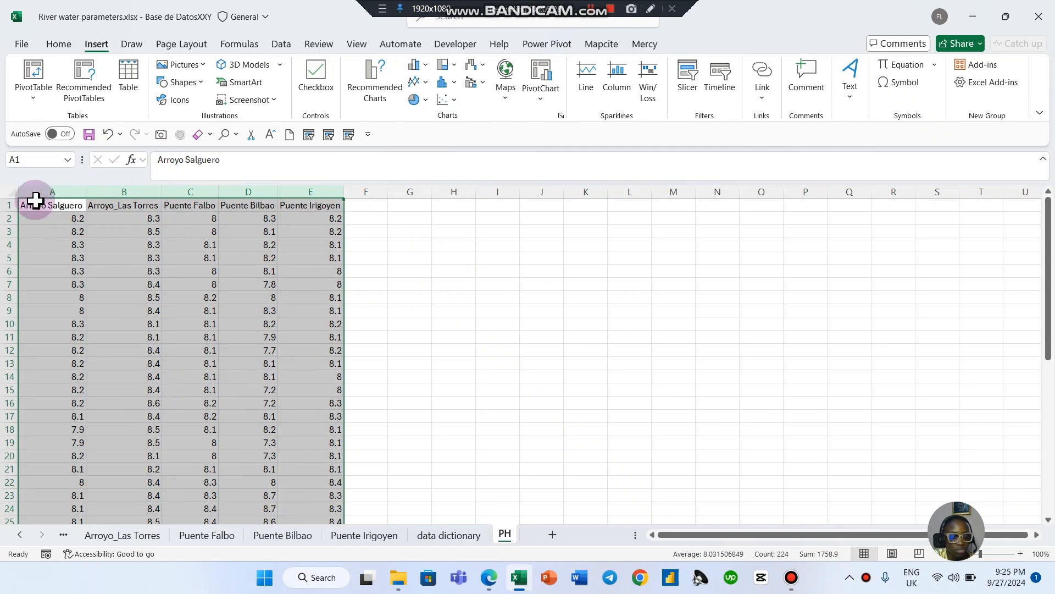
pyautogui.click(454, 256)
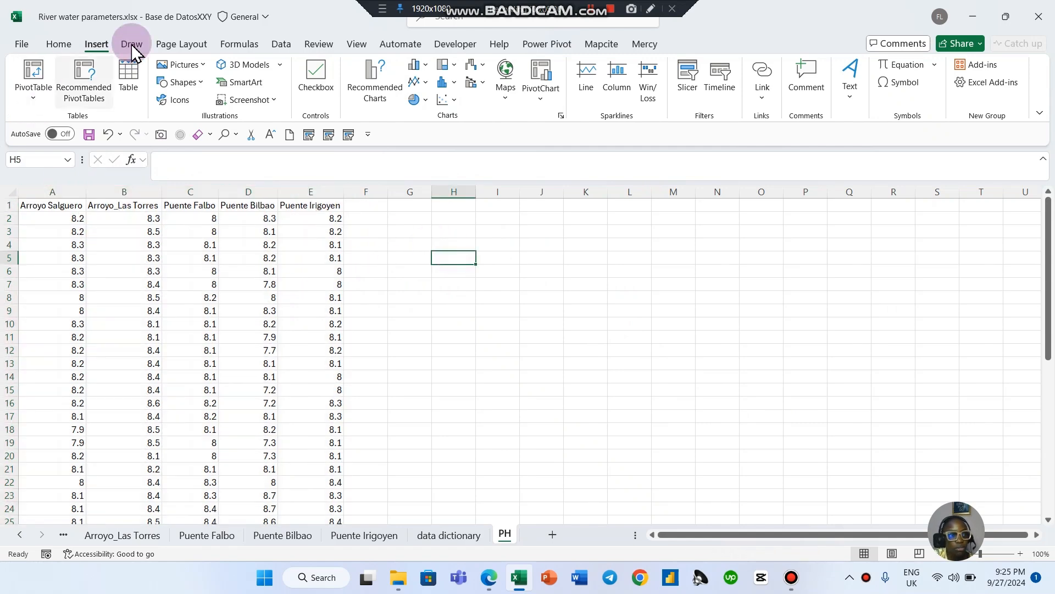
# Start a single-factor ANOVA from the data analysis tools for the PH sheet
pyautogui.click(280, 44)
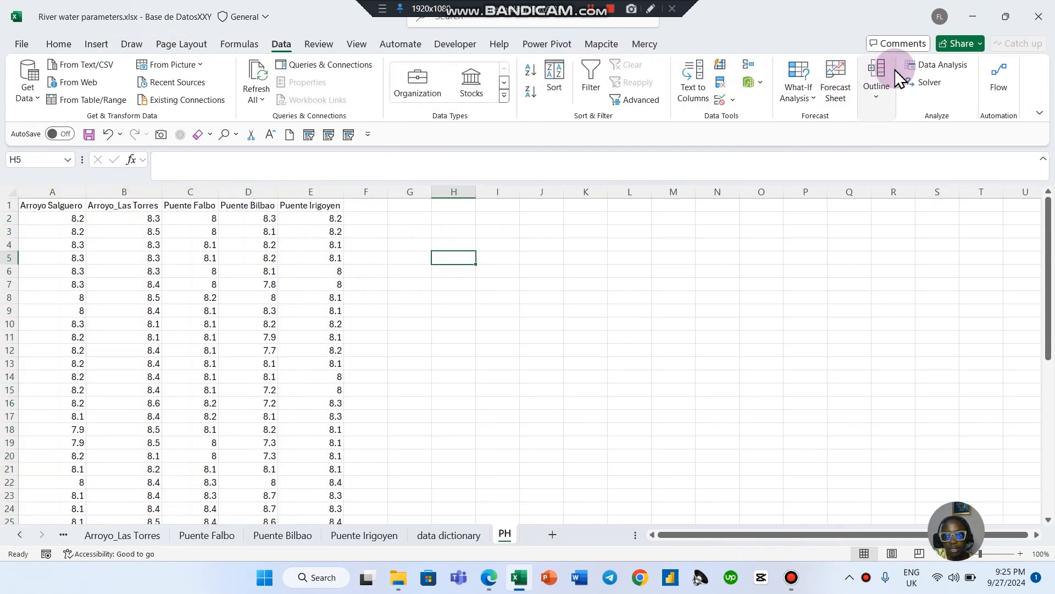
pyautogui.click(933, 67)
pyautogui.scroll(-3, 472, 298)
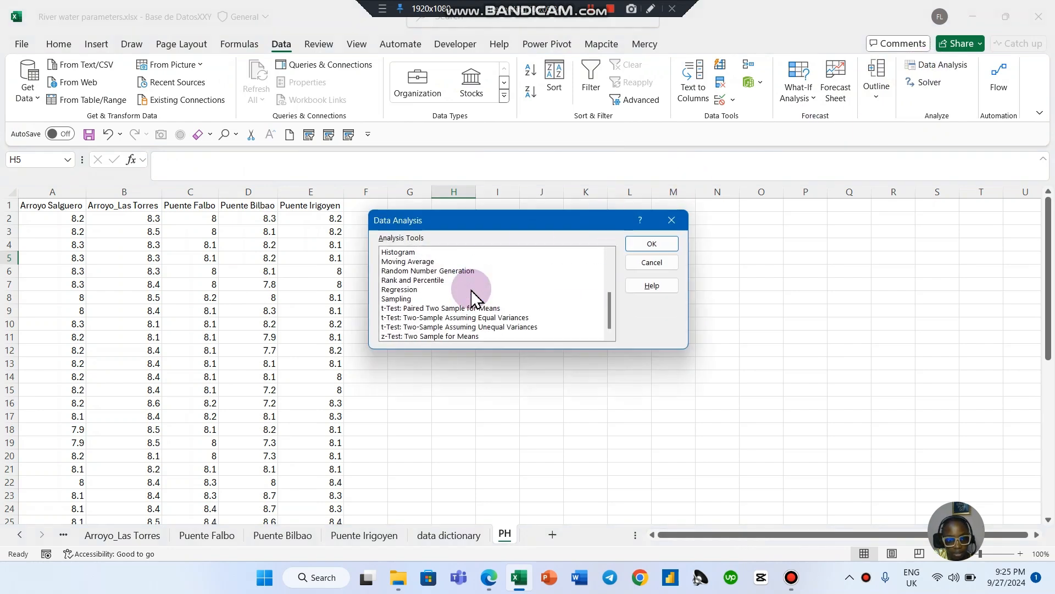
pyautogui.scroll(3, 474, 291)
pyautogui.click(419, 252)
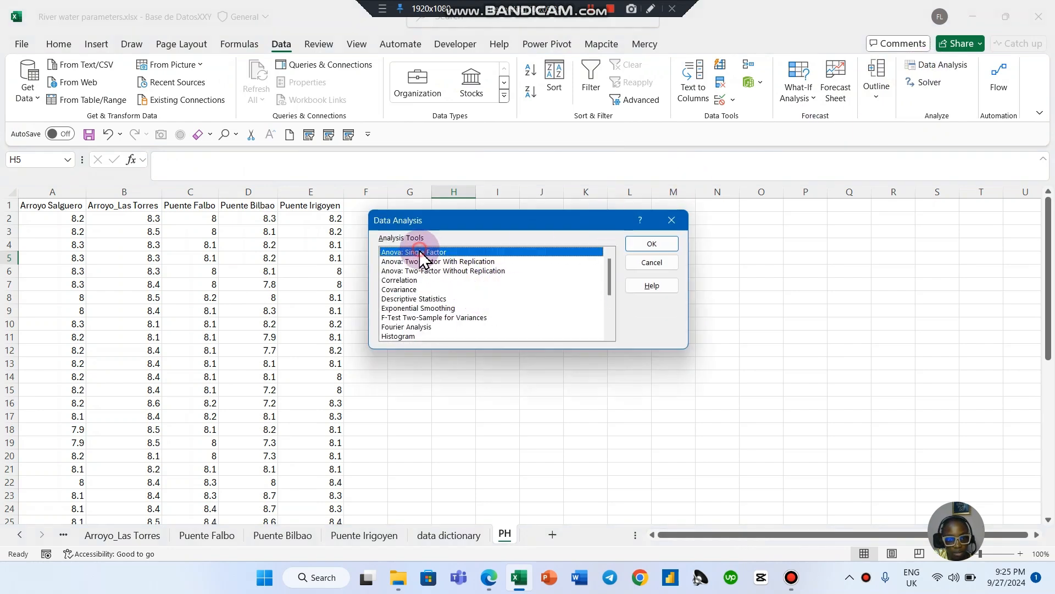
pyautogui.click(652, 244)
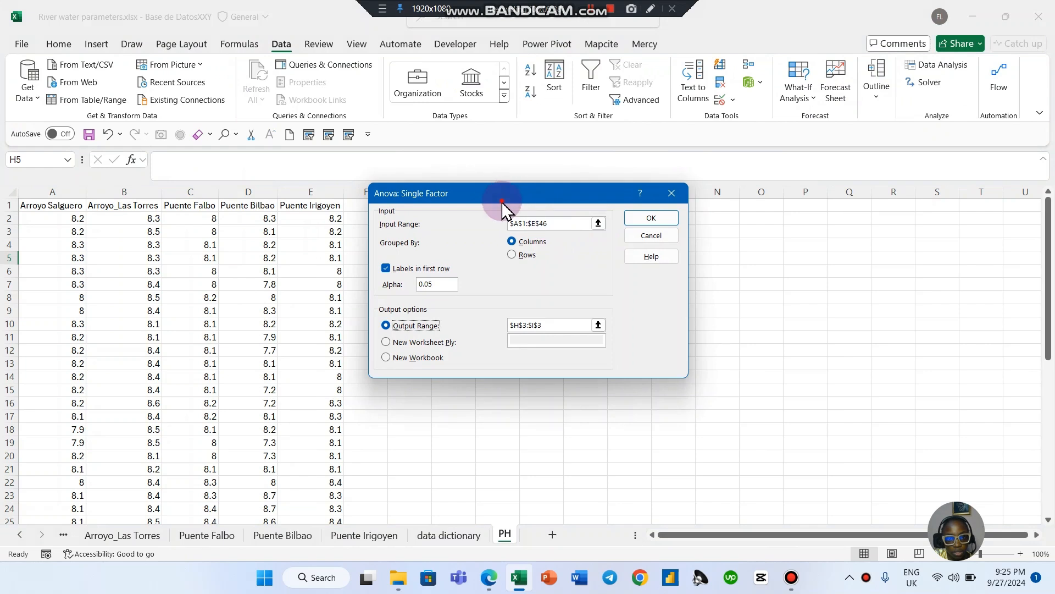
# Replace the ANOVA input range with $A$1:$E$46, covering all five sampling point columns and their headers
pyautogui.moveTo(501, 201); pyautogui.dragTo(533, 224)
pyautogui.moveTo(594, 243); pyautogui.dragTo(530, 241)
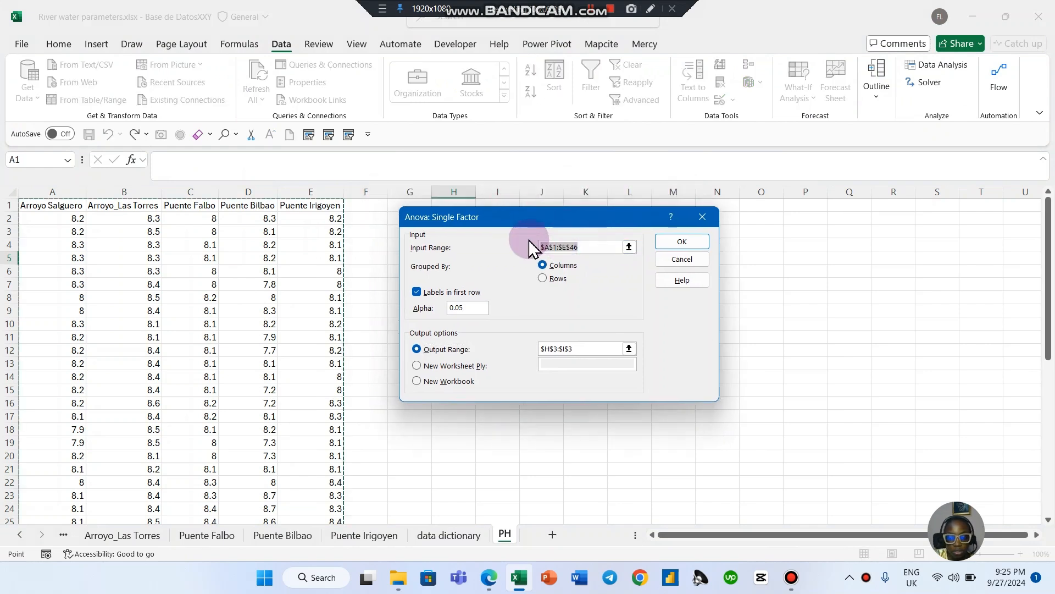
pyautogui.press('BackSpace')
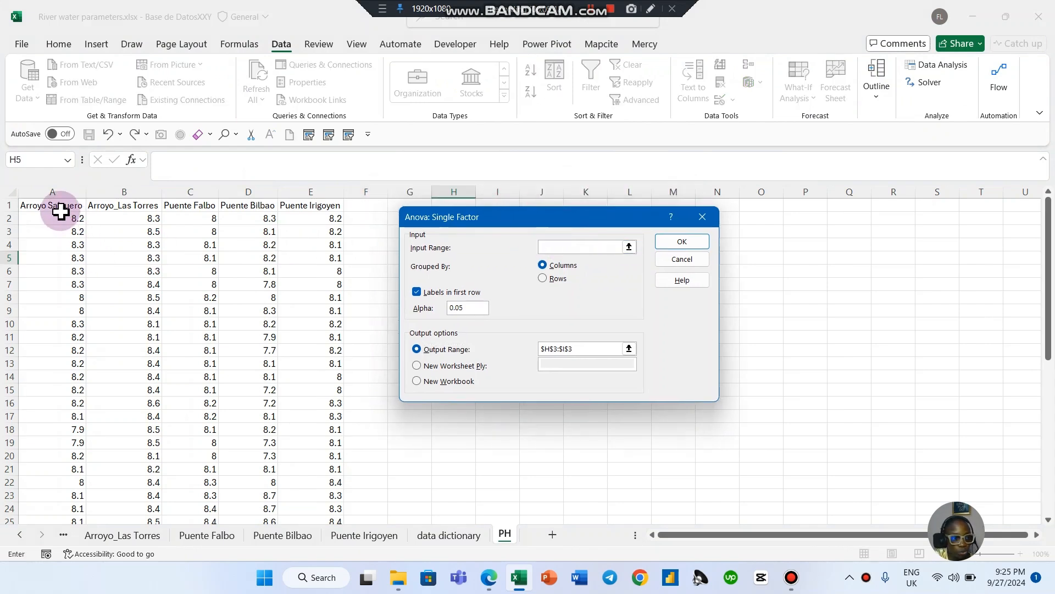
pyautogui.moveTo(60, 209); pyautogui.dragTo(307, 211)
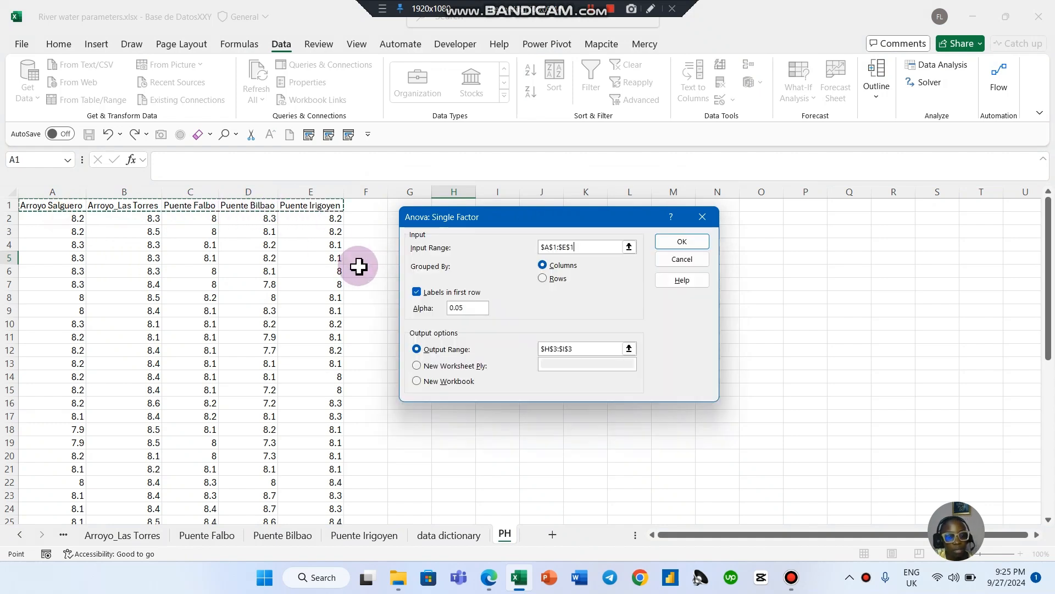
pyautogui.hotkey('ctrl', 'shift', 'Down')
pyautogui.hotkey('shift', 'Down')
pyautogui.hotkey('shift', 'Down')
pyautogui.hotkey('shift', 'Down')
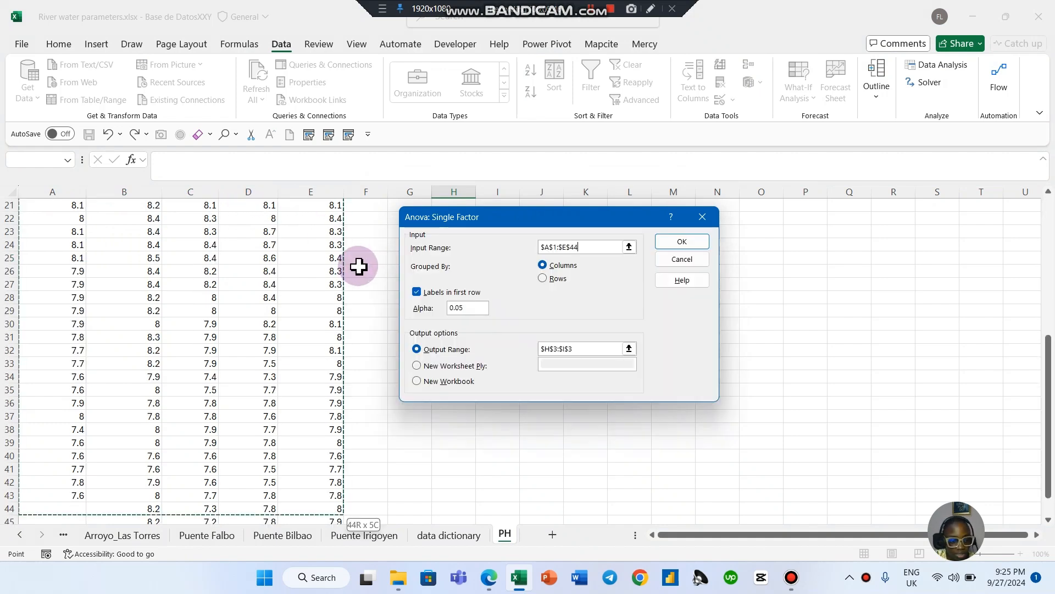
pyautogui.hotkey('shift', 'Up')
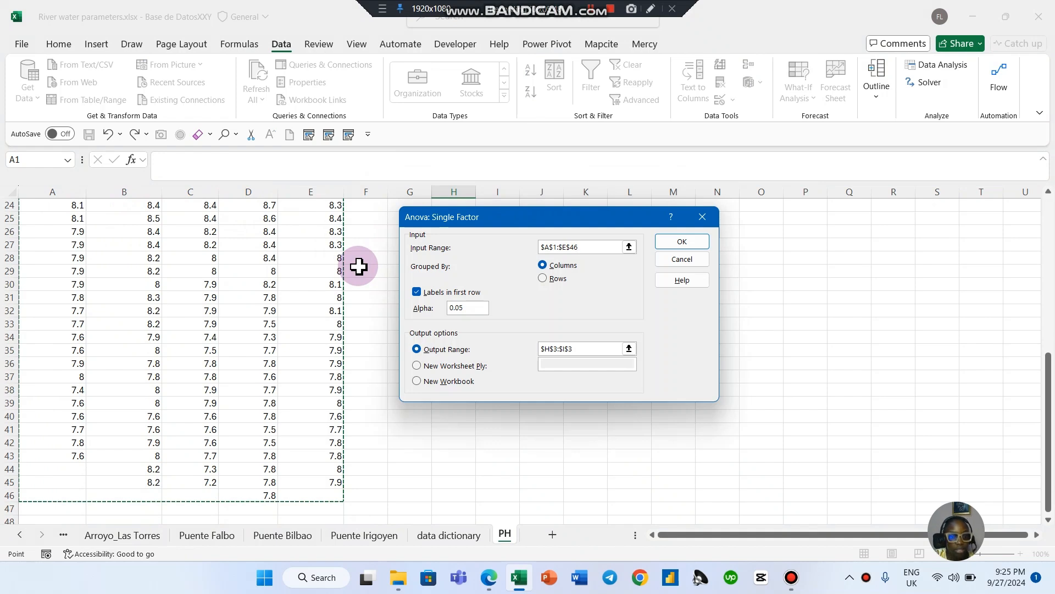
# Run the ANOVA with labels in the first row, alpha 0.05 and the output placed at H3 on the PH sheet
pyautogui.click(413, 296)
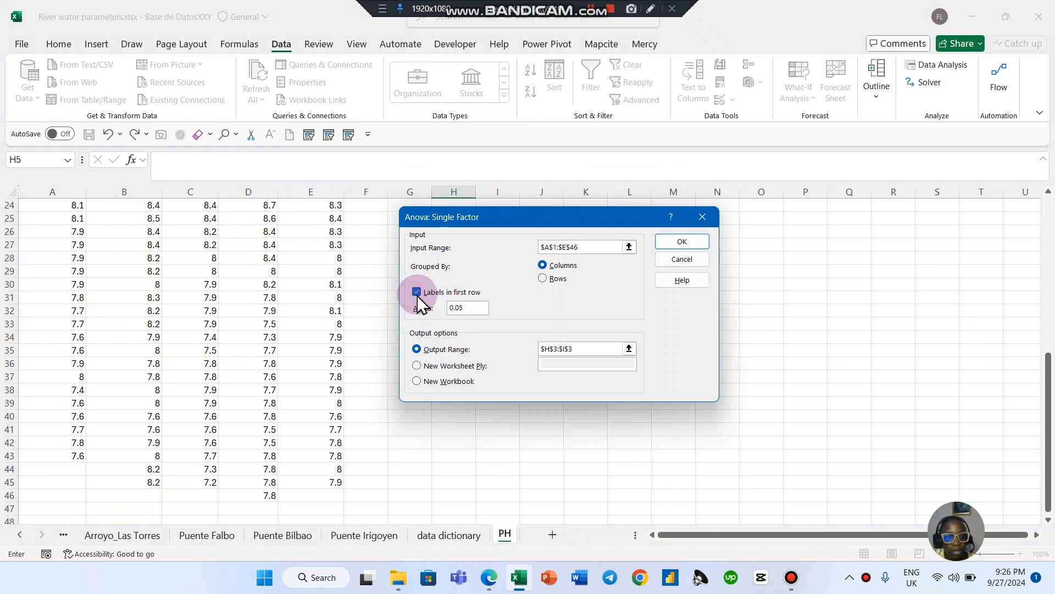
pyautogui.click(417, 296)
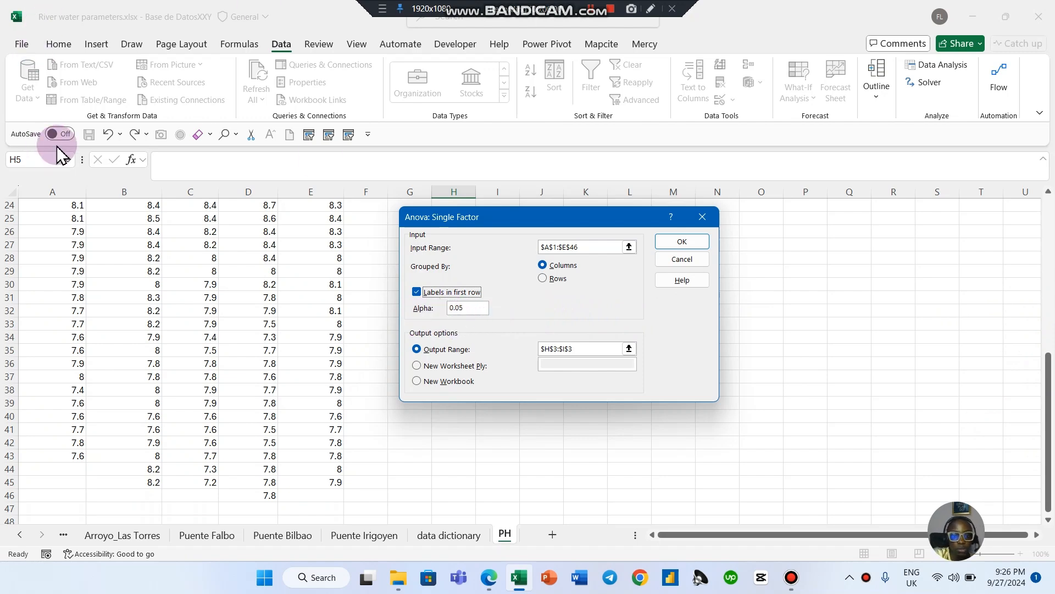
pyautogui.click(572, 347)
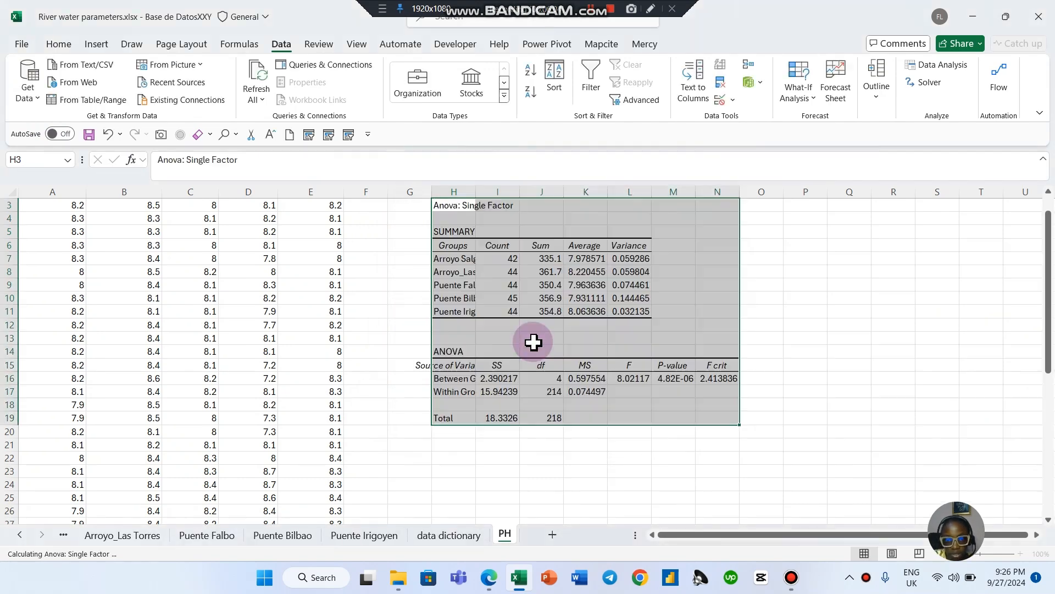
pyautogui.scroll(1, 463, 268)
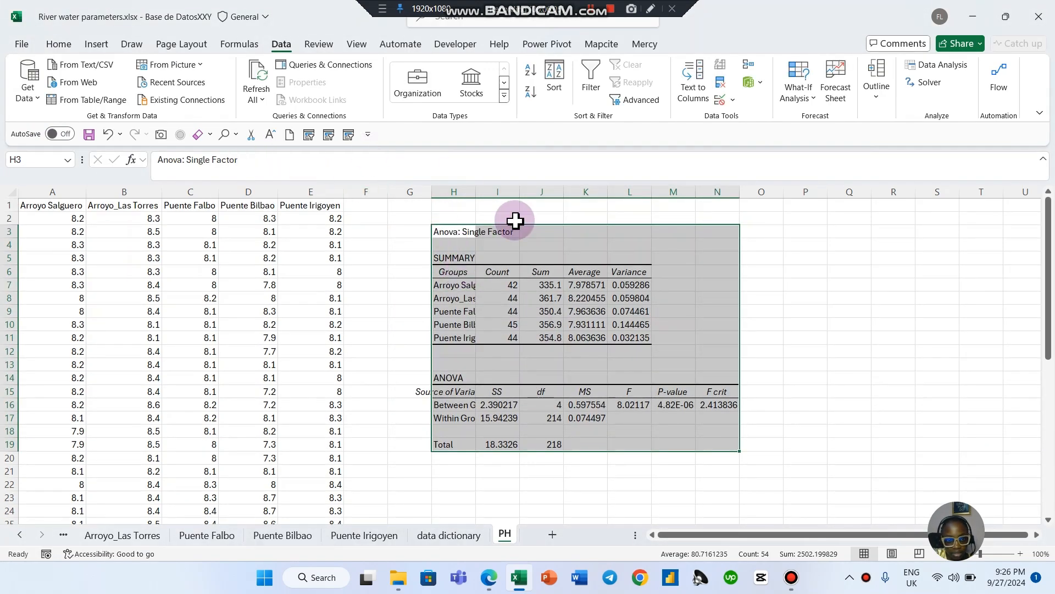
# Autofit columns H, K and L of the ANOVA output and widen column J
pyautogui.click(463, 231)
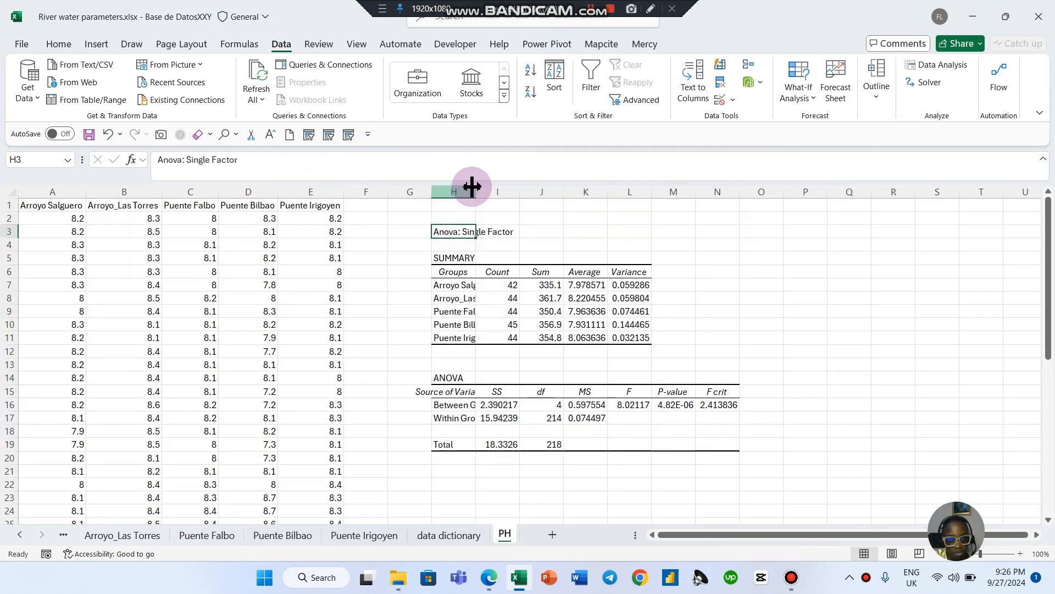
pyautogui.doubleClick(475, 191)
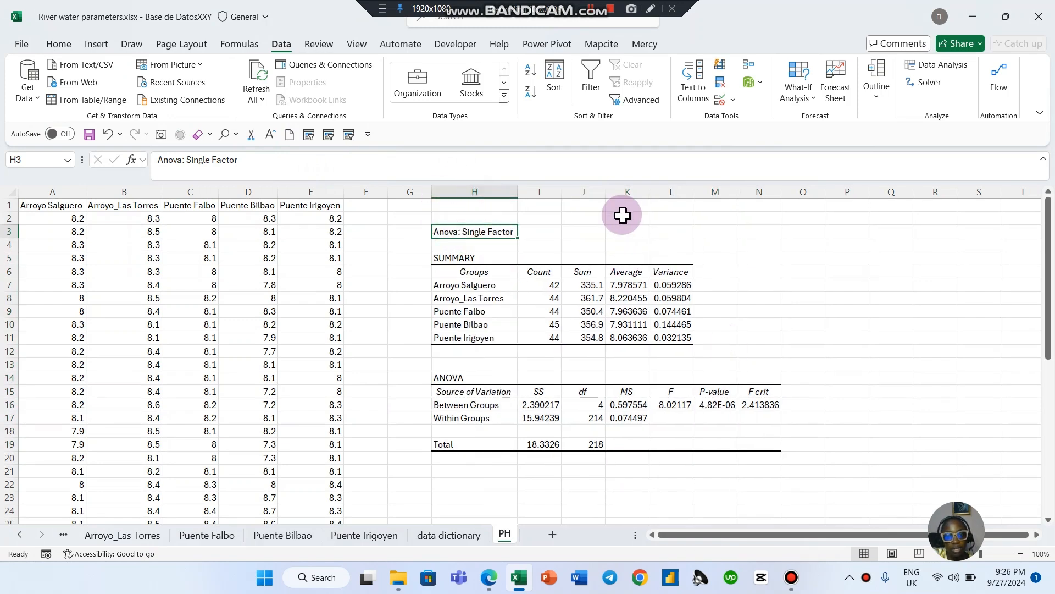
pyautogui.moveTo(604, 191); pyautogui.dragTo(642, 191)
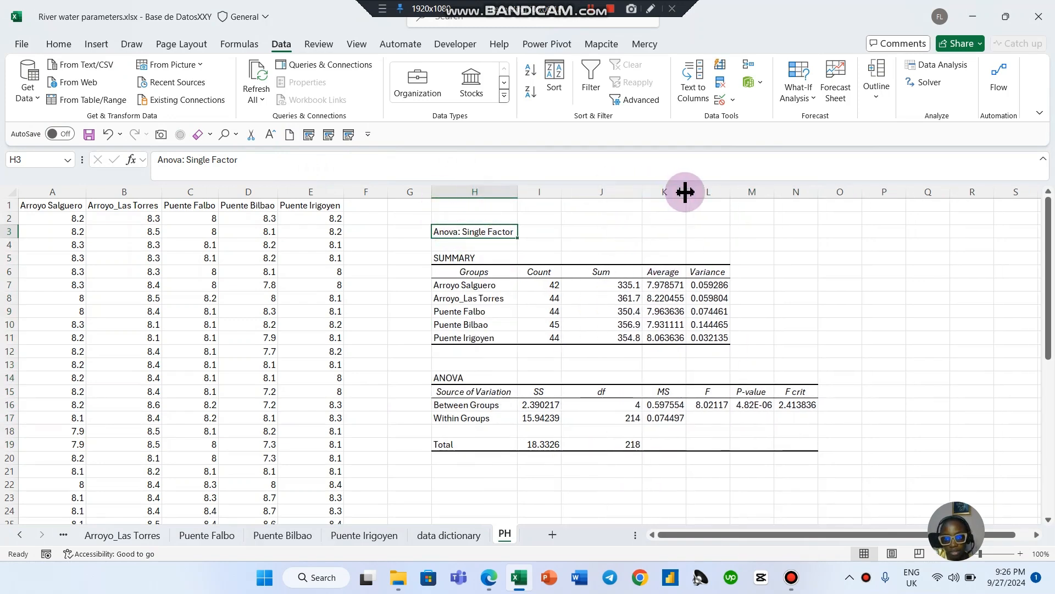
pyautogui.doubleClick(685, 191)
pyautogui.doubleClick(746, 191)
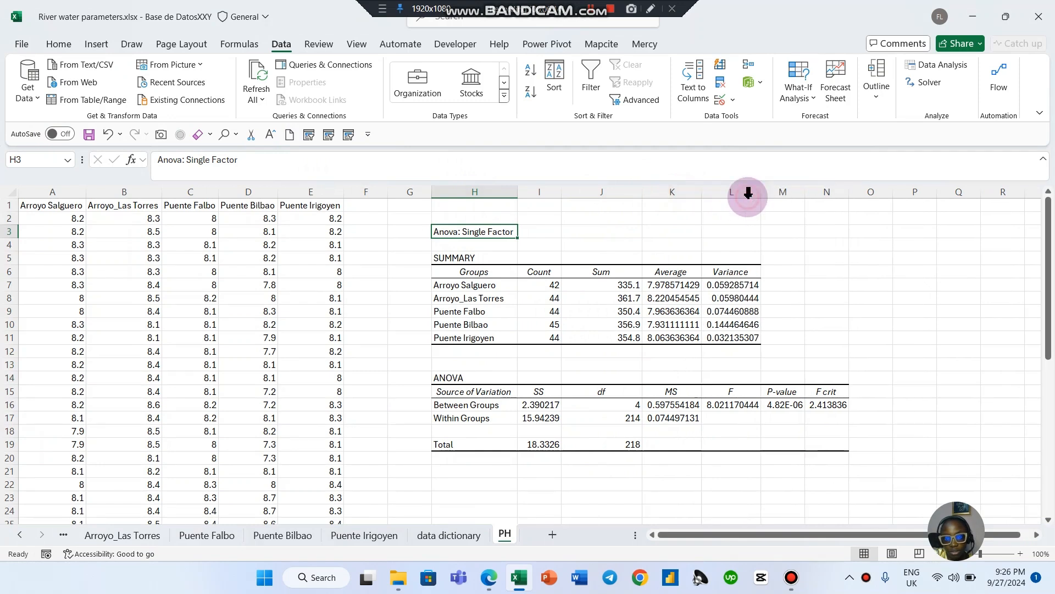
# Examine the averages and variances per sampling point and the Between Groups row of the ANOVA table
pyautogui.click(451, 284)
pyautogui.click(664, 284)
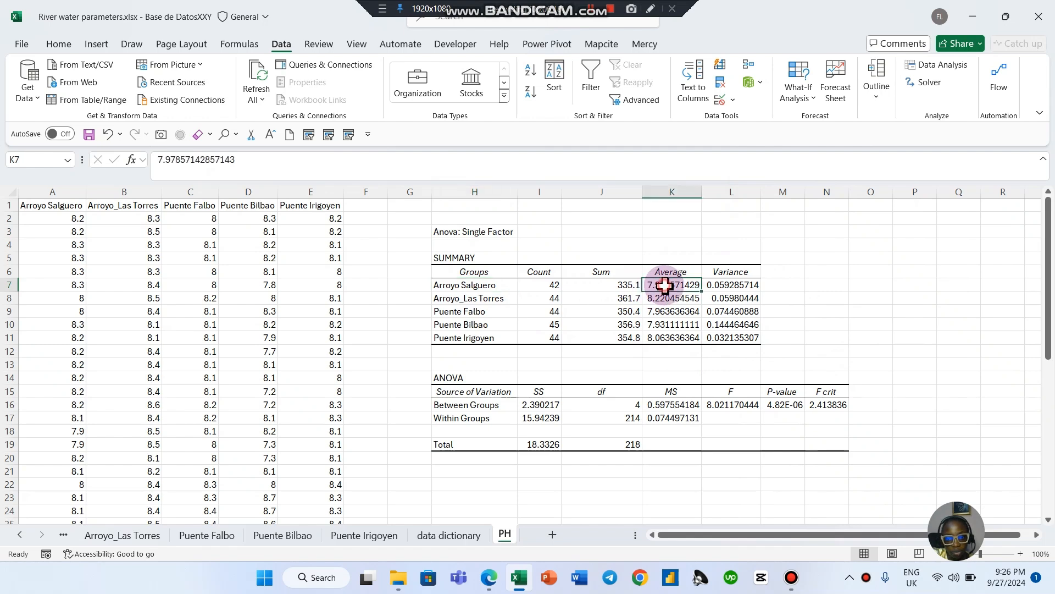
pyautogui.click(450, 299)
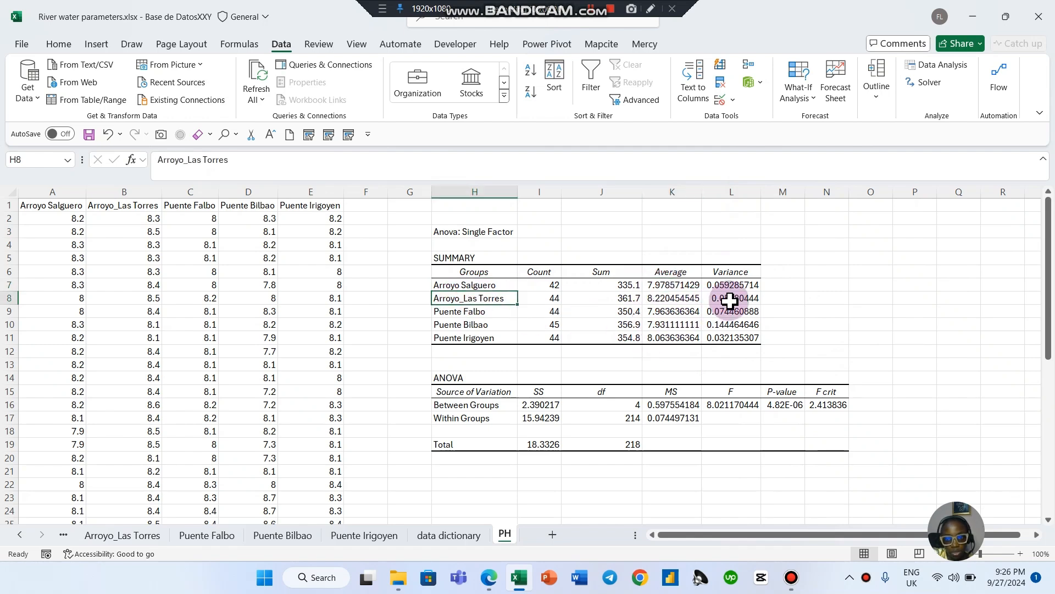
pyautogui.moveTo(730, 284); pyautogui.dragTo(735, 337)
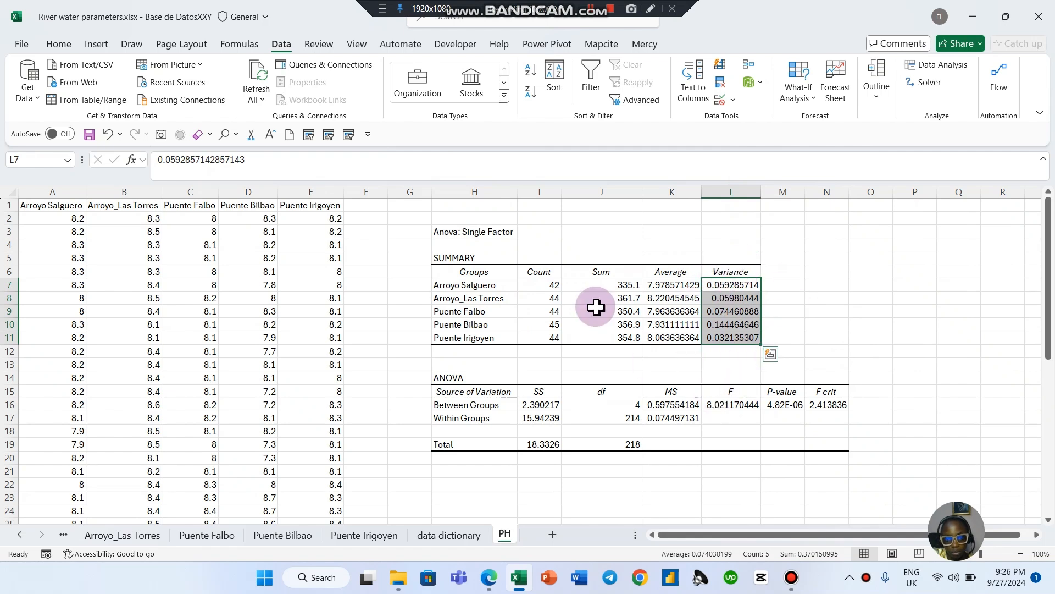
pyautogui.click(532, 205)
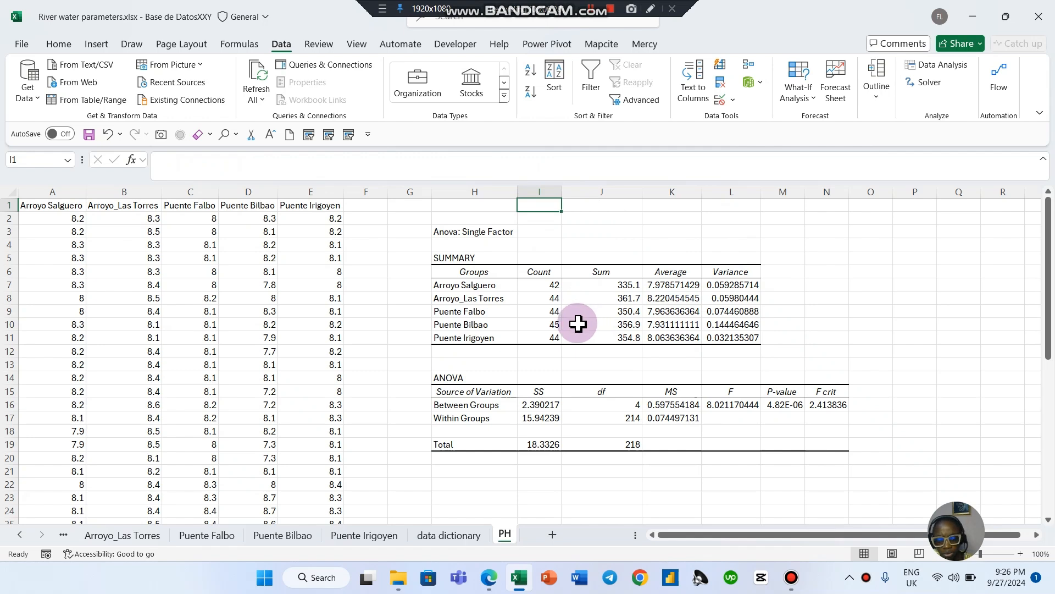
pyautogui.click(798, 408)
pyautogui.click(860, 408)
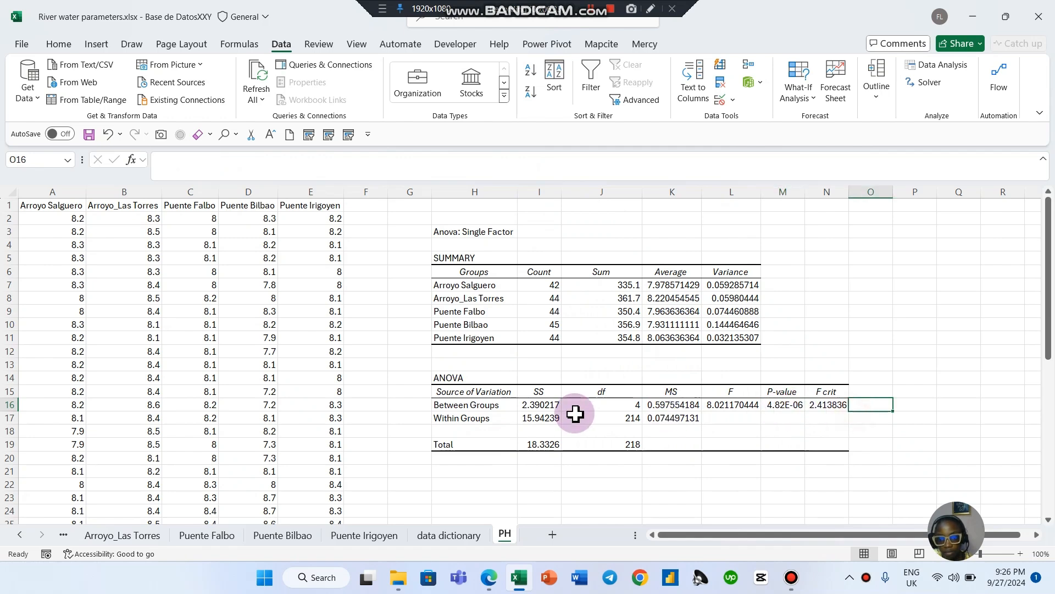
pyautogui.click(614, 409)
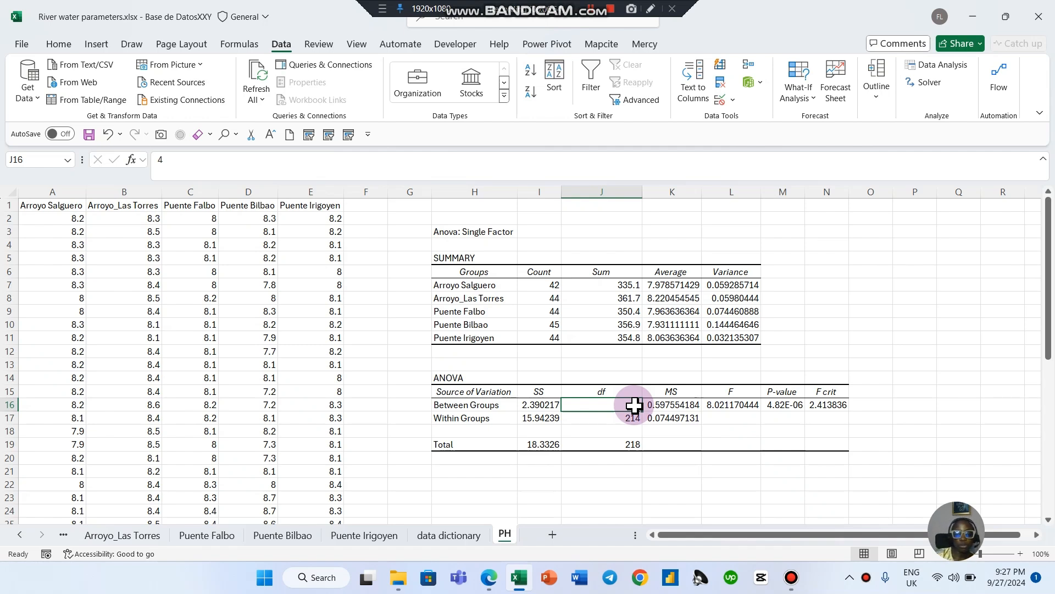
# Format the Between Groups P-value in M16 as a Number with seven decimal places and widen column M to fit
pyautogui.click(795, 405)
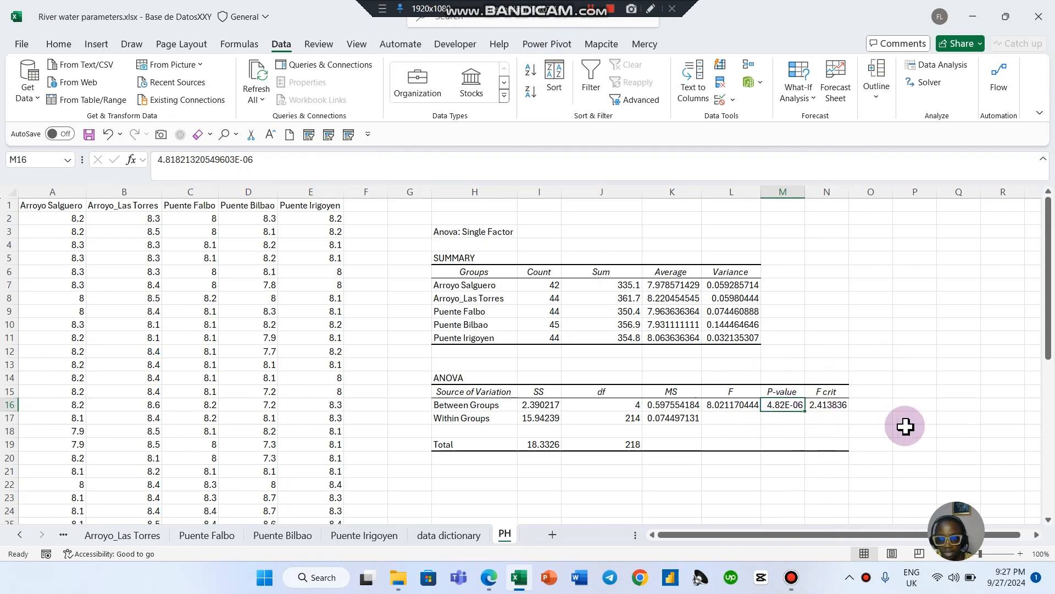
pyautogui.click(59, 44)
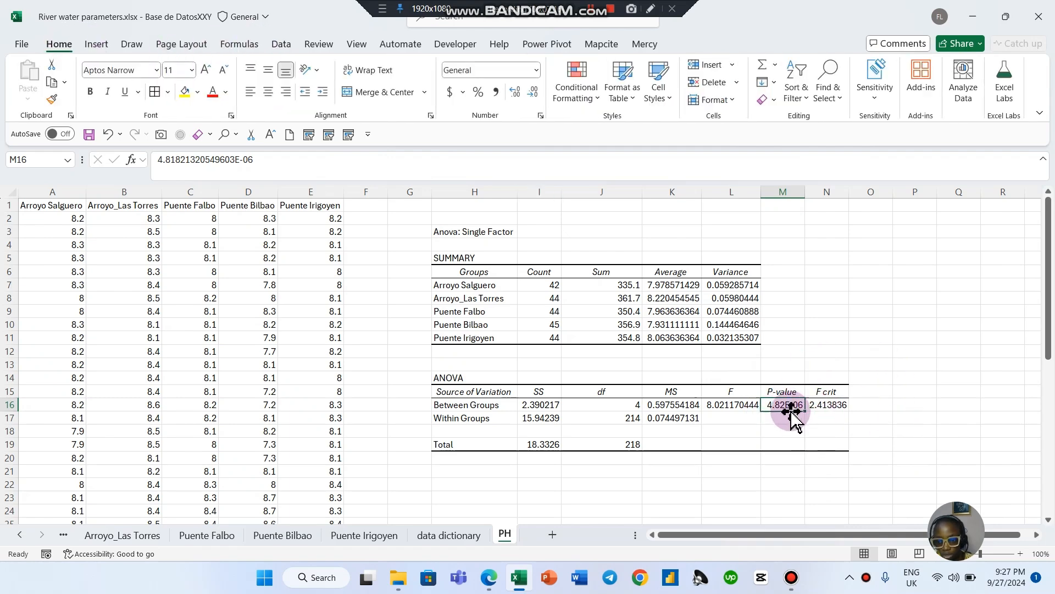
pyautogui.click(536, 71)
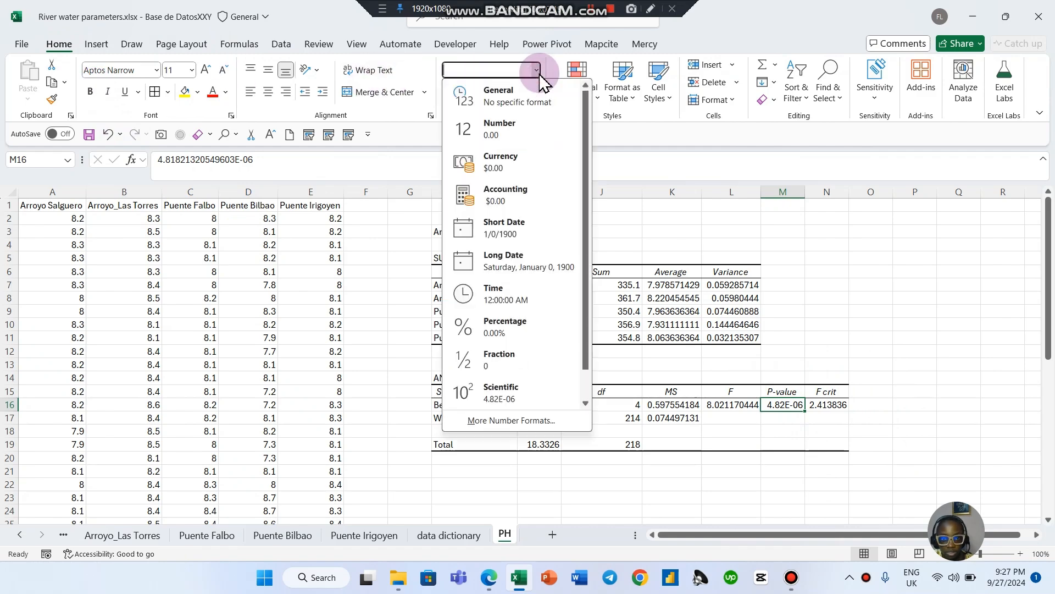
pyautogui.click(549, 130)
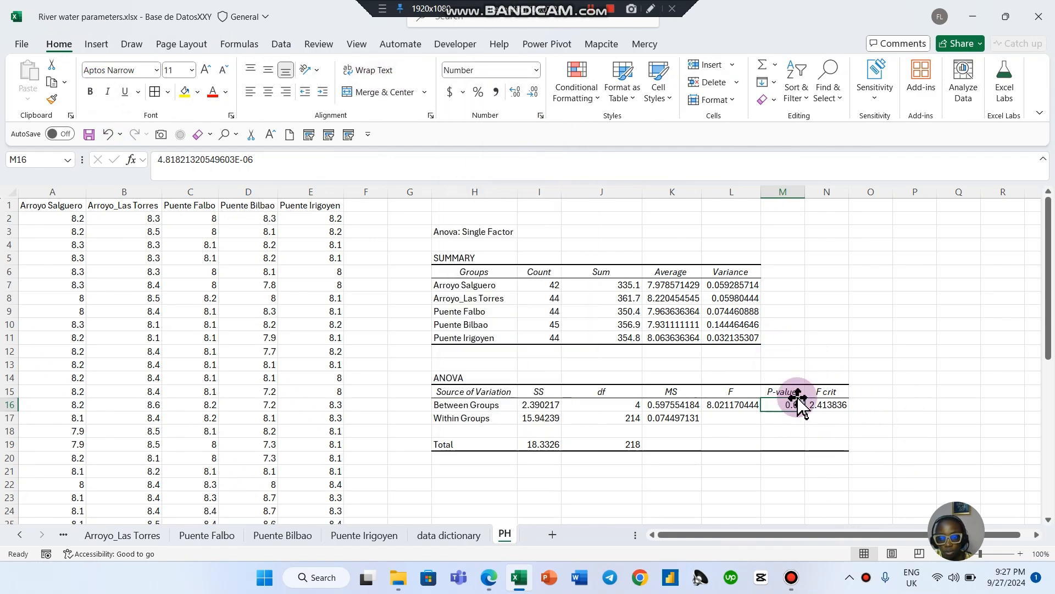
pyautogui.click(520, 99)
pyautogui.moveTo(806, 192); pyautogui.dragTo(826, 194)
pyautogui.click(941, 510)
pyautogui.click(813, 418)
pyautogui.click(812, 405)
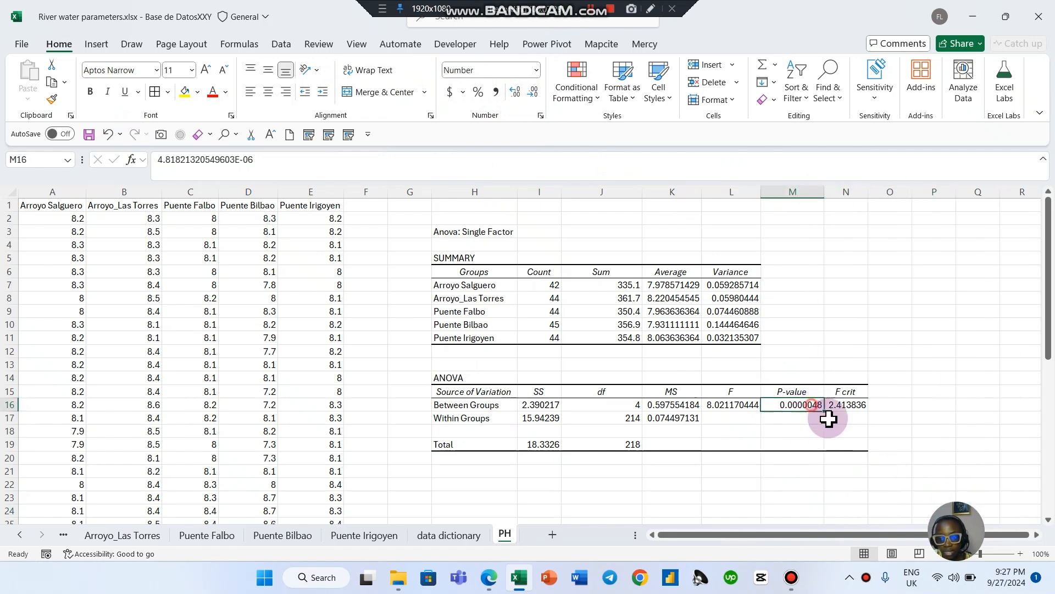
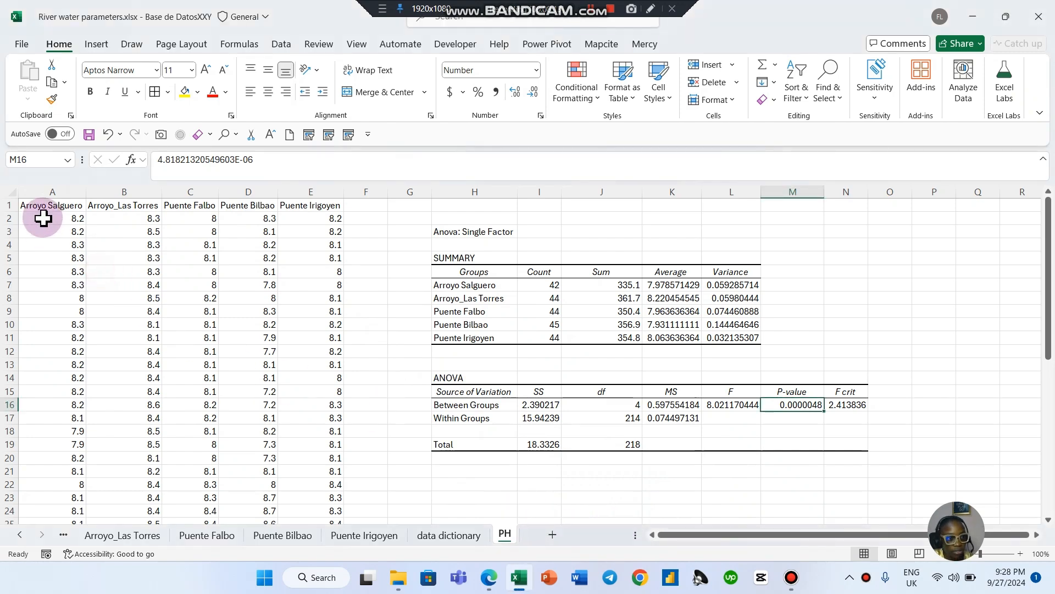
# Highlight the first four Arroyo Salguero pH values, A2:A5, and return to the filtered source data sheet at the start of the workbook
pyautogui.moveTo(55, 219); pyautogui.dragTo(60, 257)
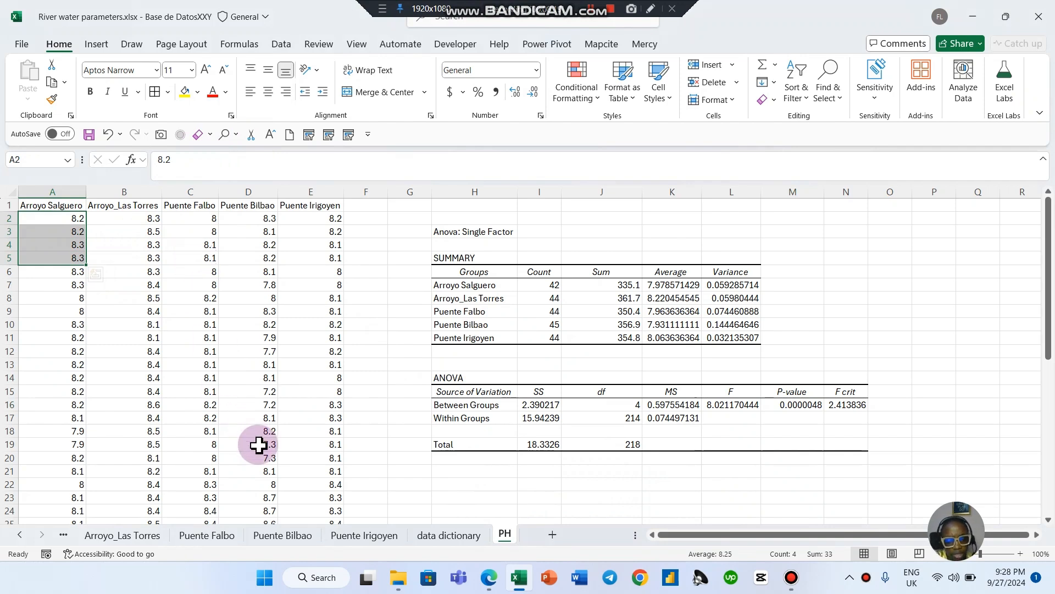
pyautogui.click(65, 537)
pyautogui.click(64, 535)
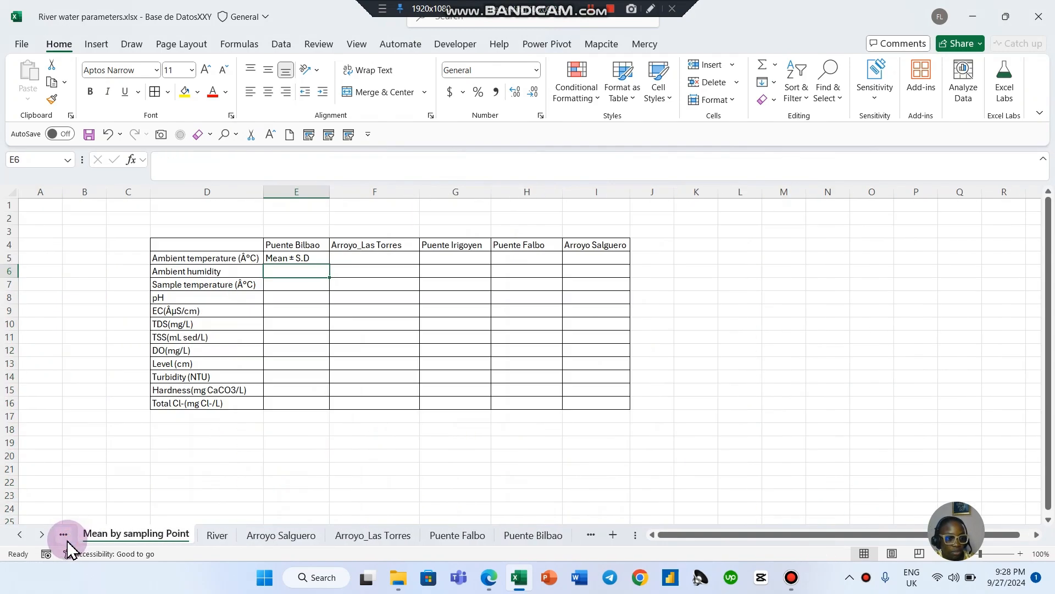
pyautogui.click(63, 535)
pyautogui.click(64, 535)
pyautogui.click(64, 535)
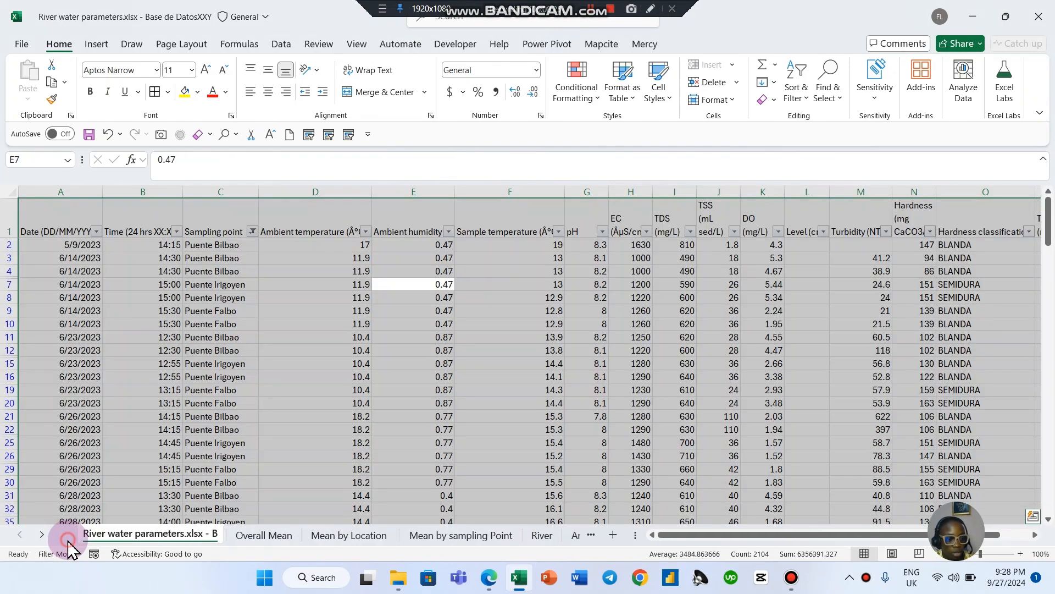
pyautogui.click(160, 378)
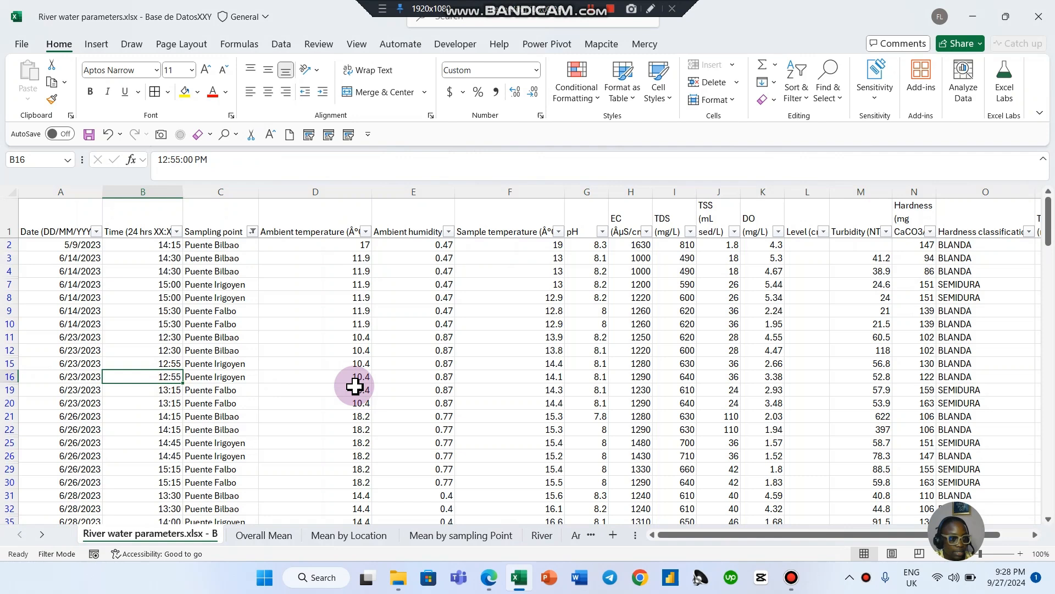
# Examine the date and time filter lists on the river water parameters sheet for the sampling period, leaving both filters unchanged
pyautogui.click(97, 231)
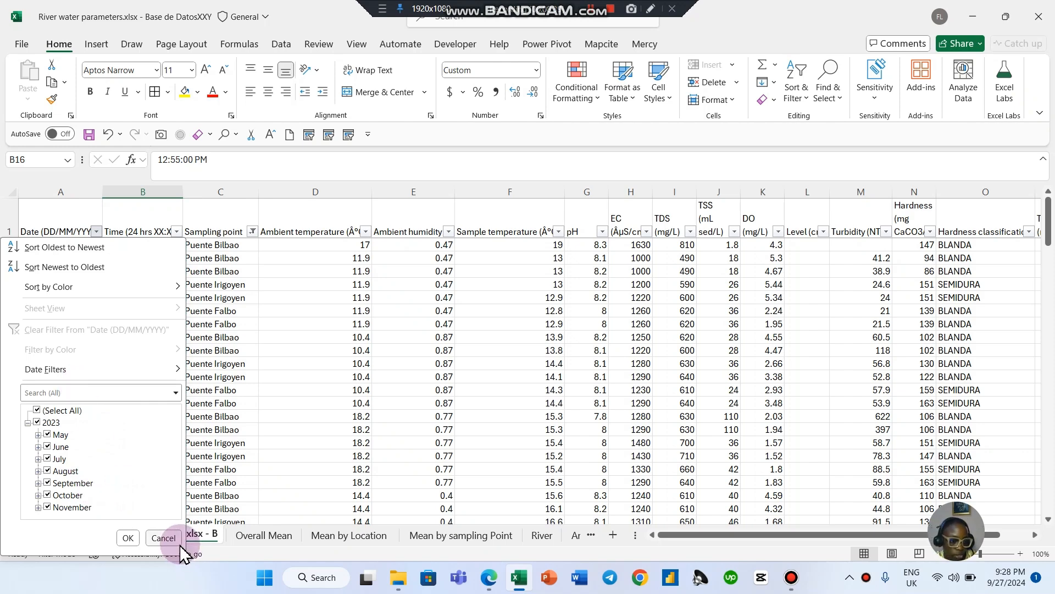
pyautogui.click(164, 538)
pyautogui.click(175, 231)
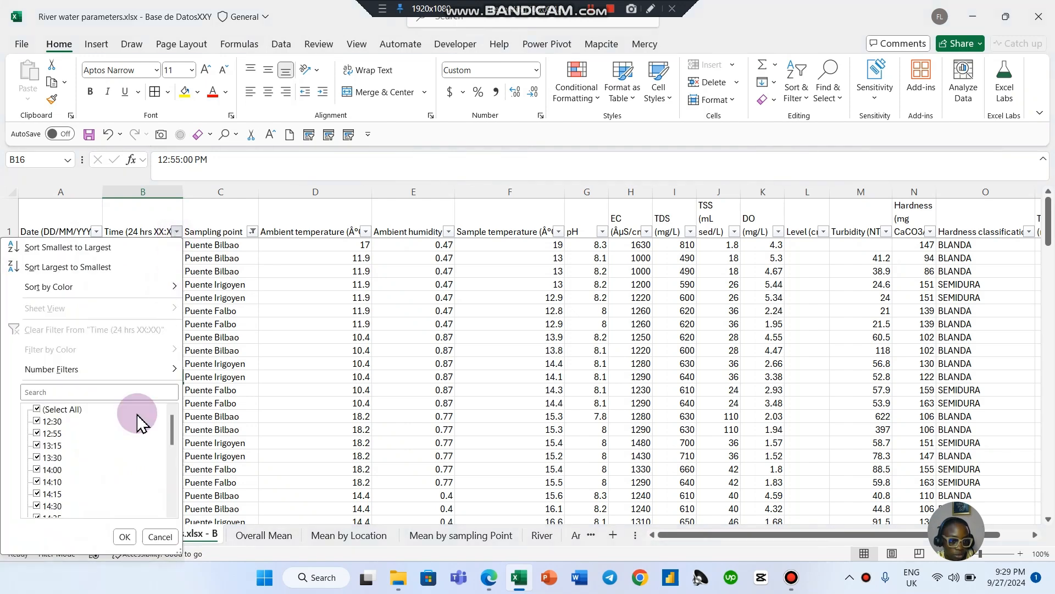
pyautogui.scroll(-7, 135, 434)
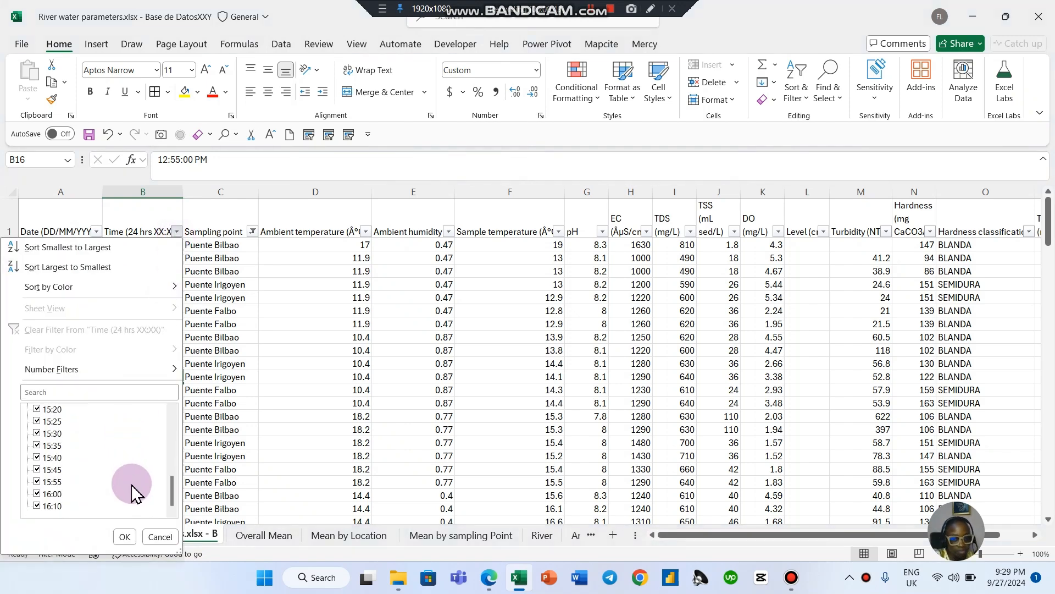
pyautogui.scroll(7, 134, 492)
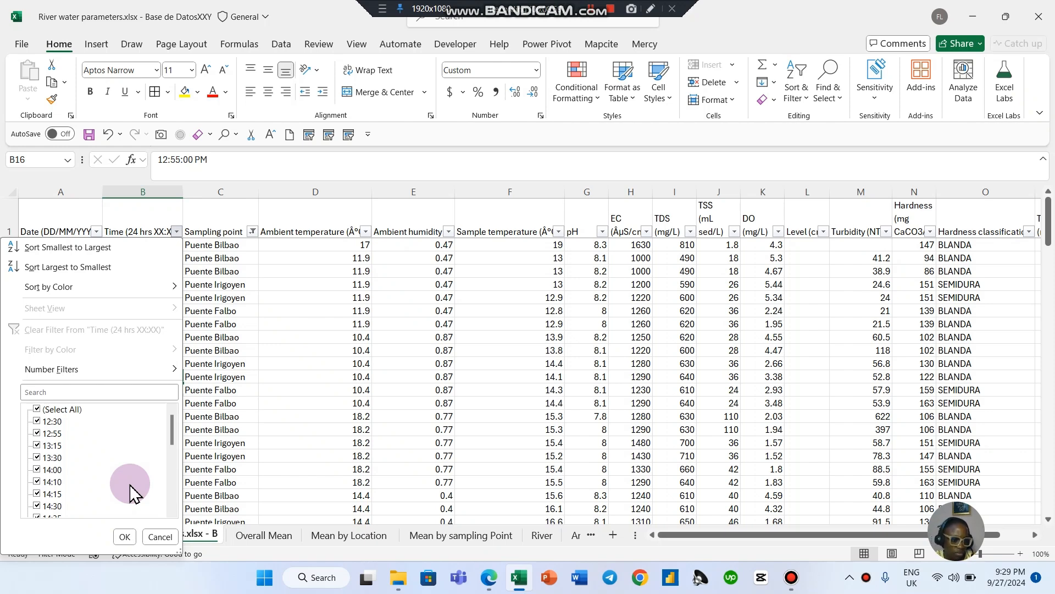
pyautogui.scroll(-8, 132, 493)
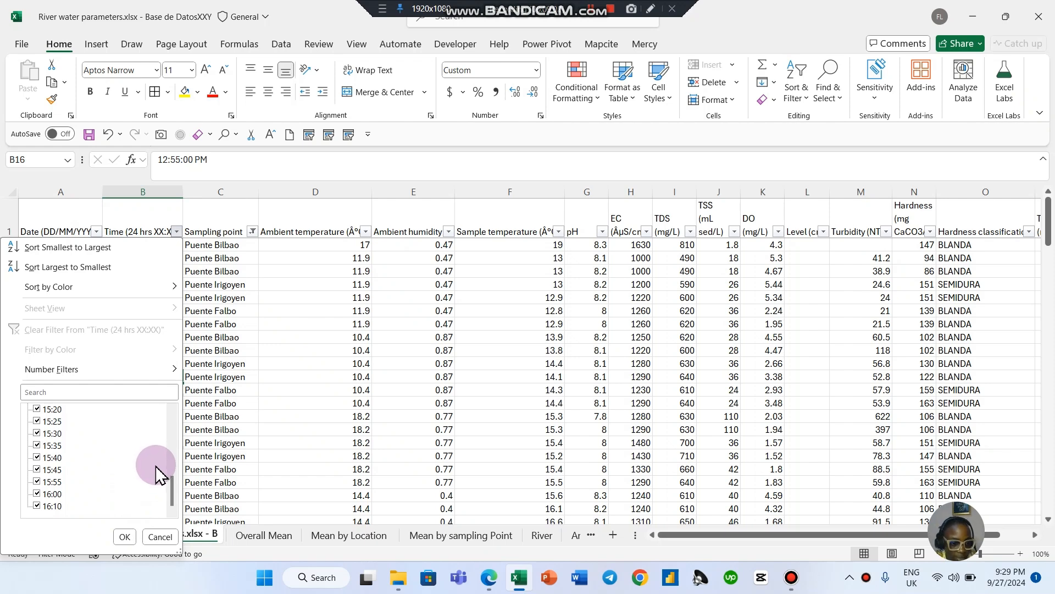
pyautogui.click(152, 537)
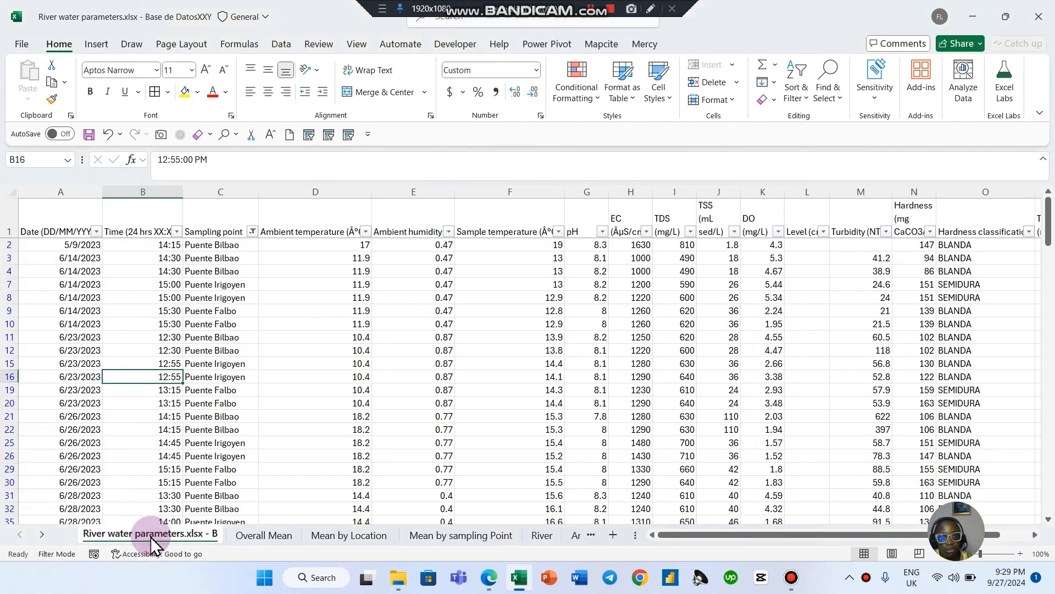
pyautogui.click(360, 321)
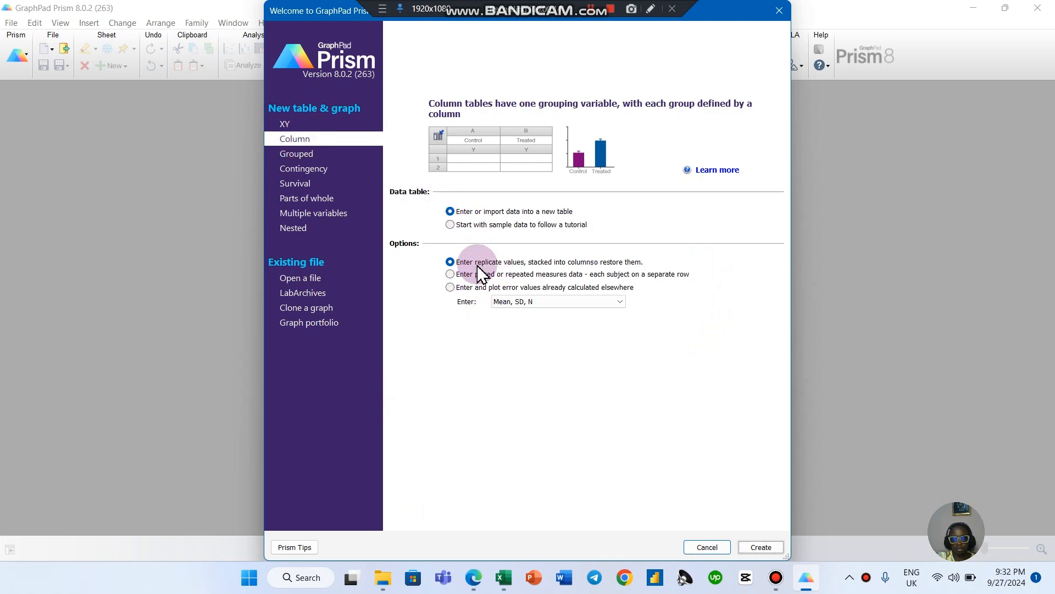
# Create a column data table in GraphPad Prism for replicate values stacked into columns and rename it PH
pyautogui.click(762, 547)
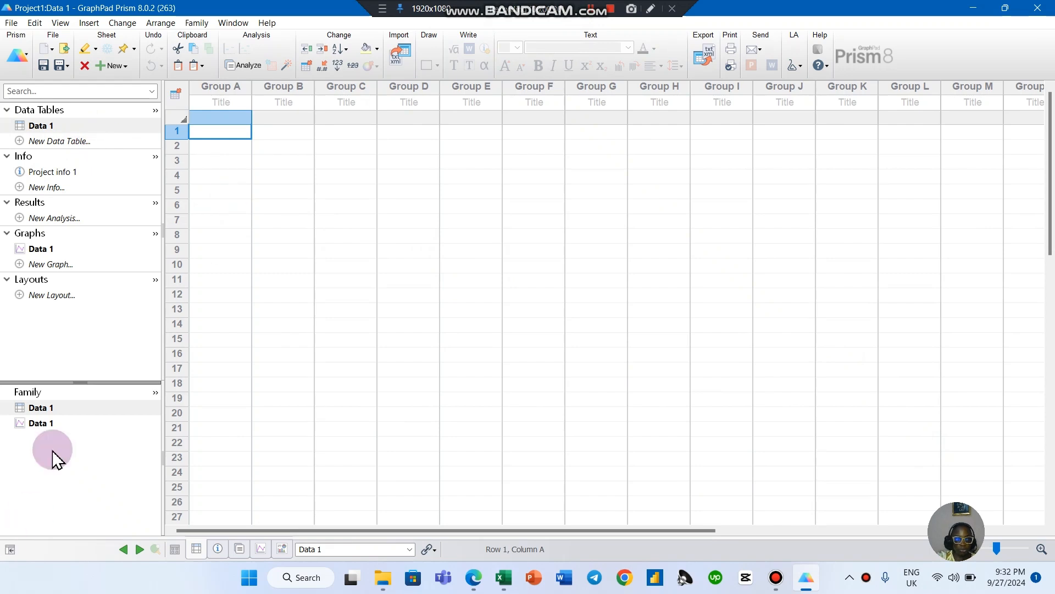
pyautogui.rightClick(47, 126)
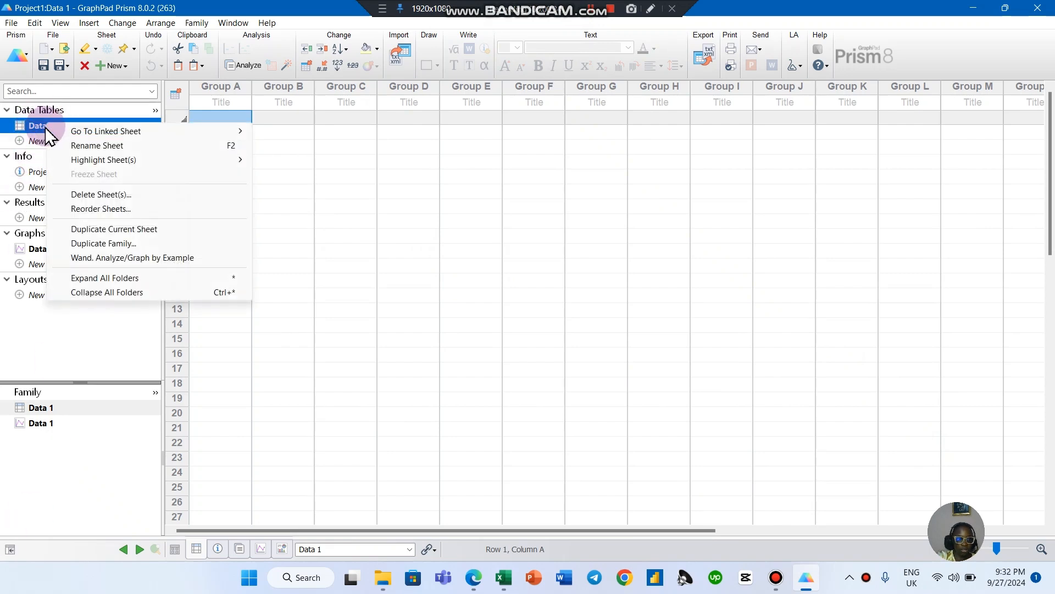
pyautogui.click(69, 144)
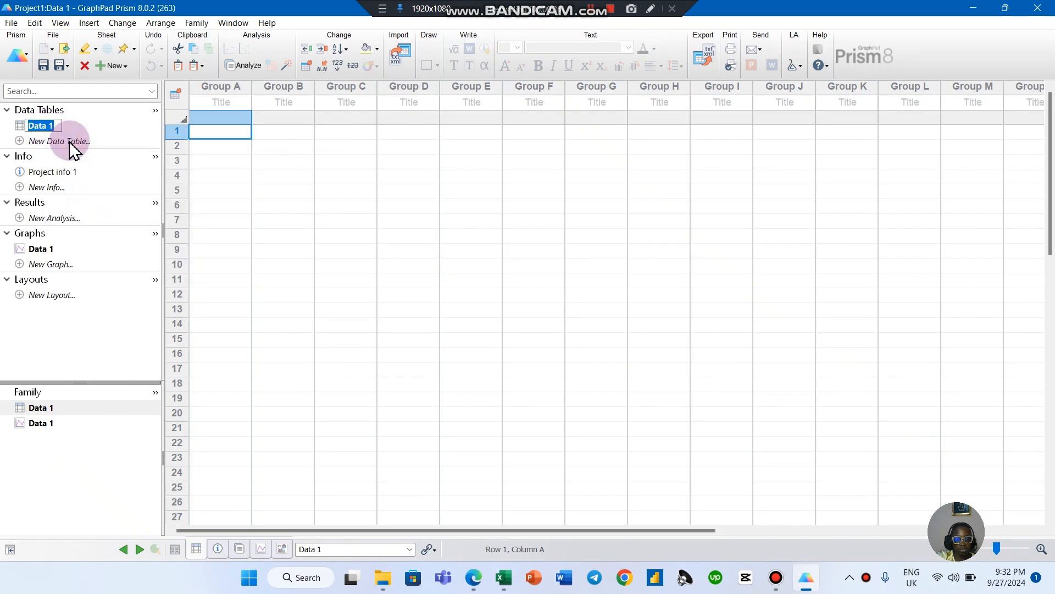
pyautogui.write('PH')
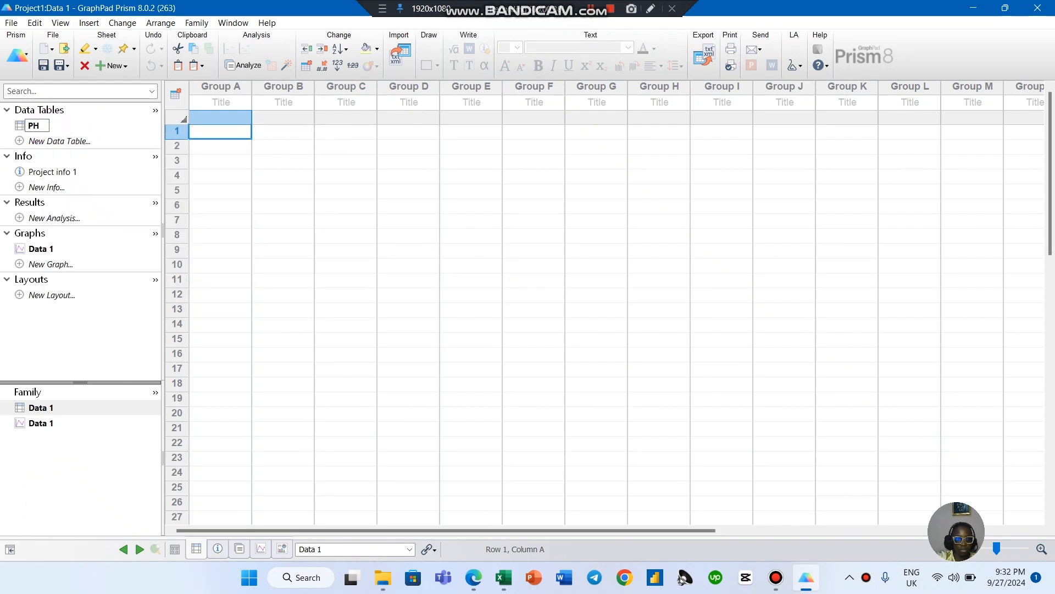
pyautogui.press('Return')
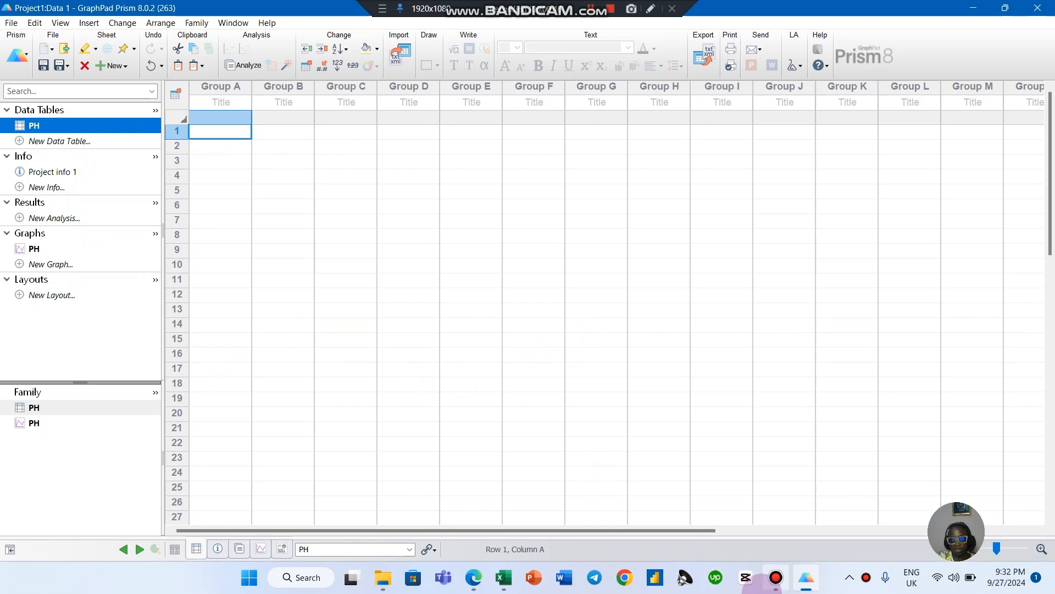
# Switch to the river water parameters workbook in Excel and go to its PH sheet
pyautogui.moveTo(772, 583)
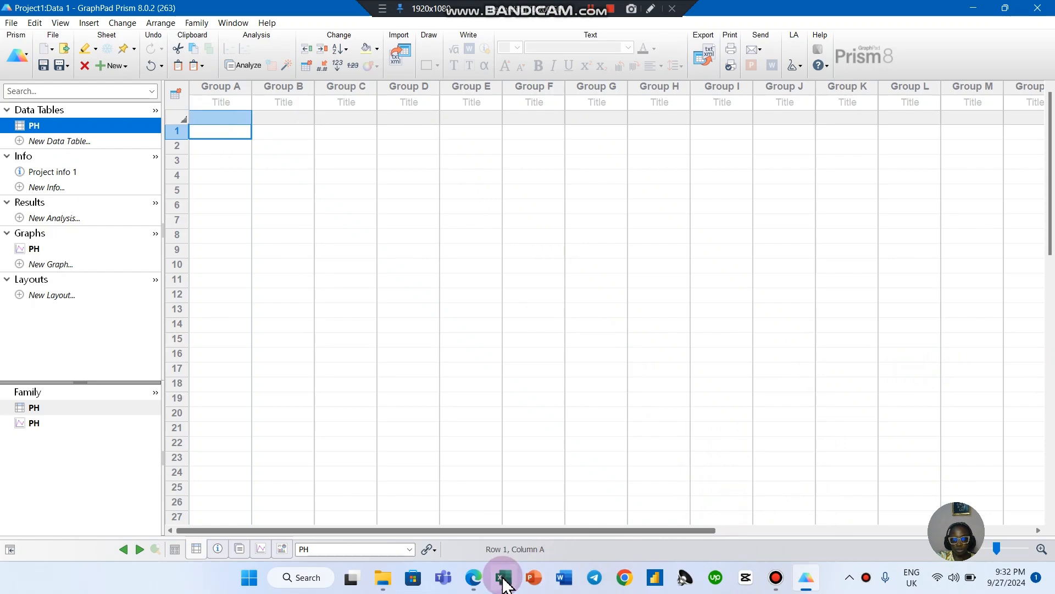
pyautogui.moveTo(504, 576)
pyautogui.click(531, 496)
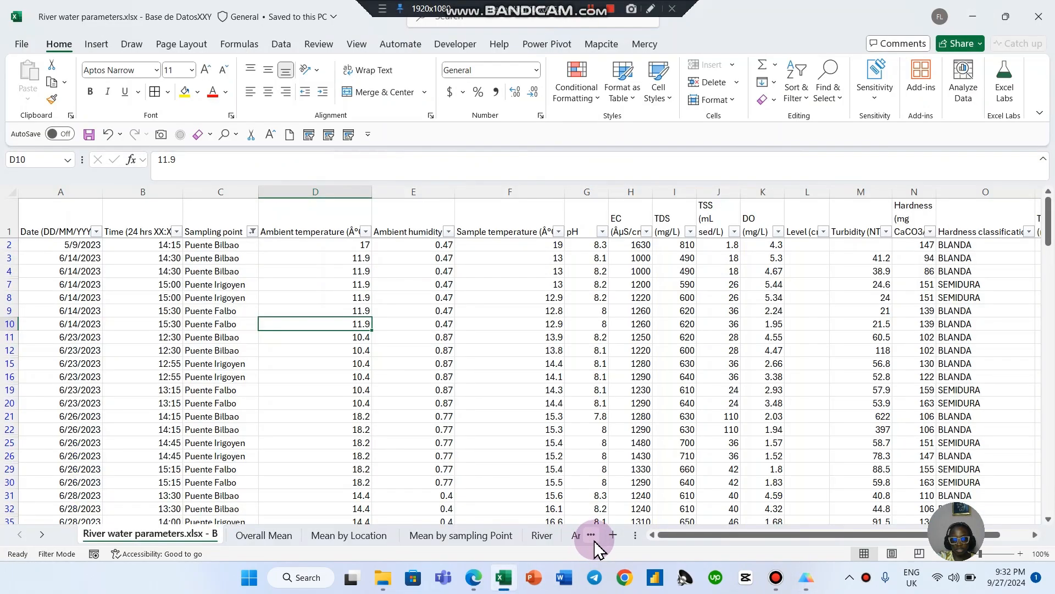
pyautogui.click(592, 536)
pyautogui.click(592, 536)
pyautogui.click(593, 536)
pyautogui.click(593, 536)
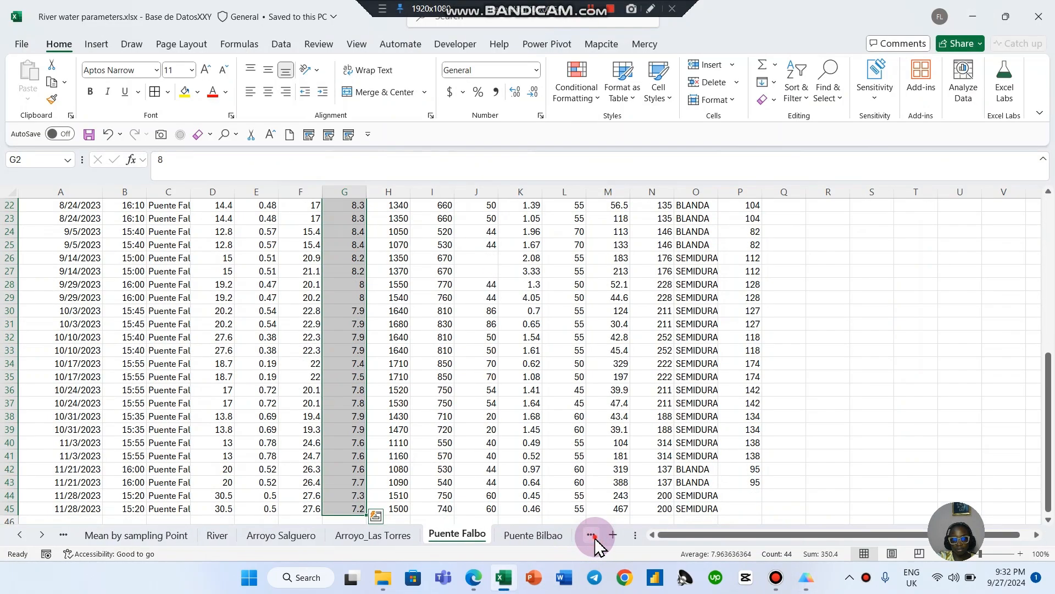
pyautogui.click(592, 535)
pyautogui.click(593, 536)
pyautogui.click(591, 534)
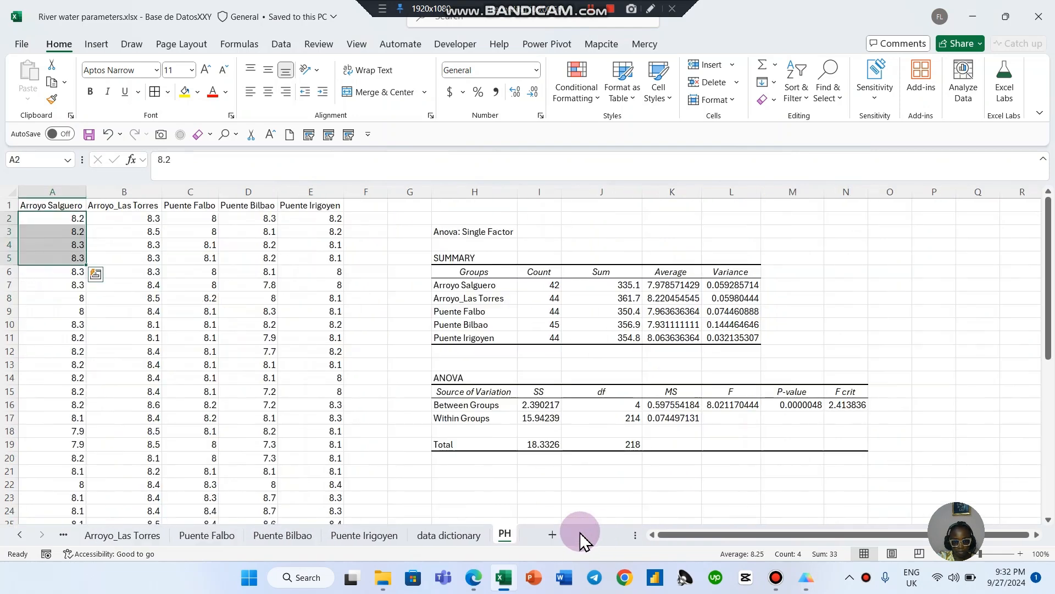
# Copy the pH values of all five sampling points with their headers, A1:E46
pyautogui.click(123, 258)
pyautogui.moveTo(55, 209); pyautogui.dragTo(282, 508)
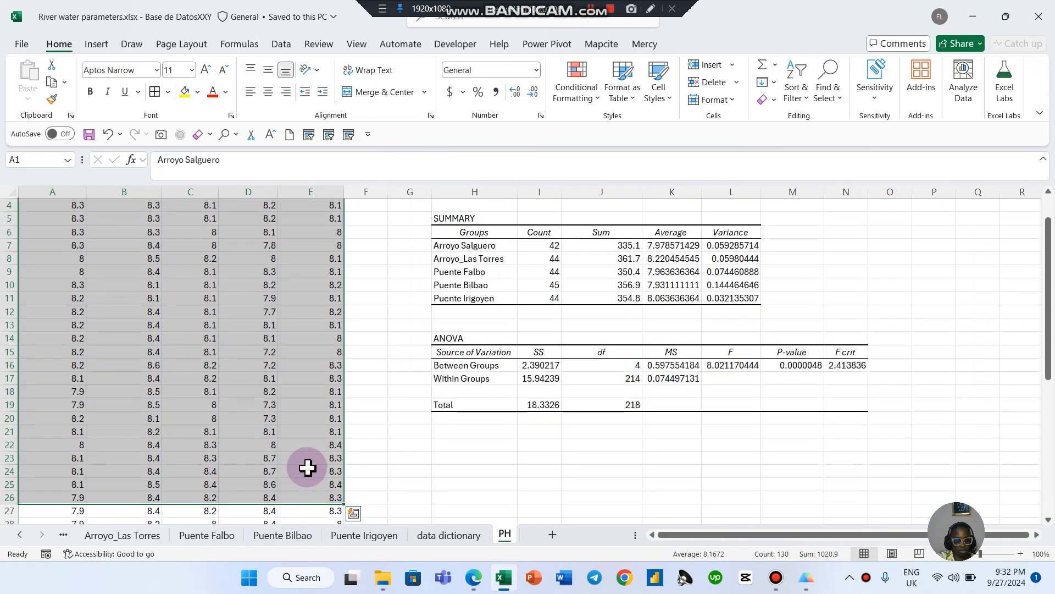
pyautogui.scroll(-4, 306, 463)
pyautogui.scroll(5, 306, 464)
pyautogui.click(377, 337)
pyautogui.moveTo(48, 211); pyautogui.dragTo(315, 498)
pyautogui.hotkey('ctrl', 'c')
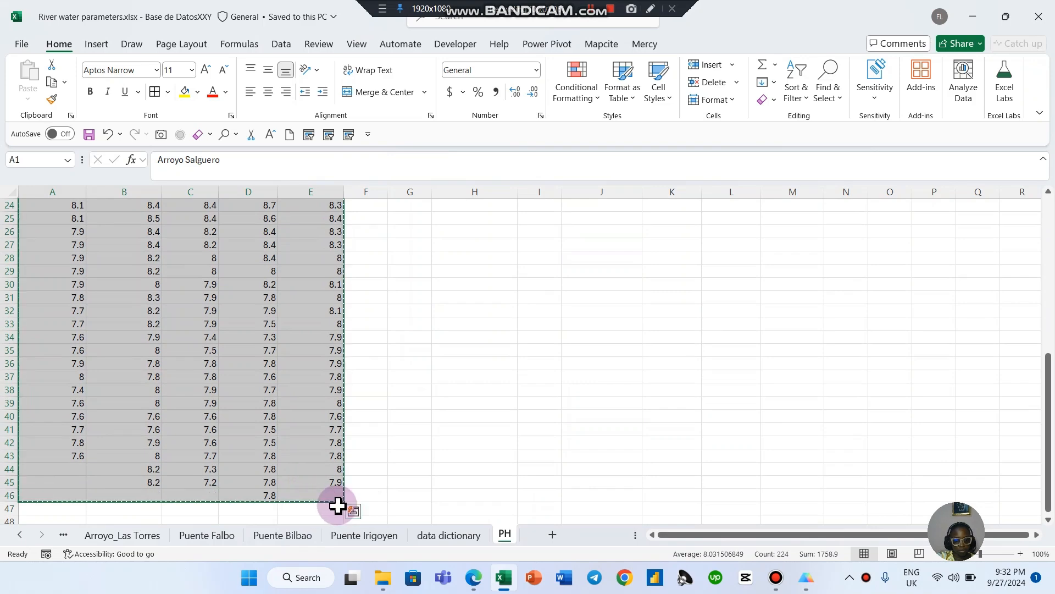
# Switch to GraphPad Prism, paste the copied pH data from Group A's title cell onwards, and check the group columns
pyautogui.click(806, 577)
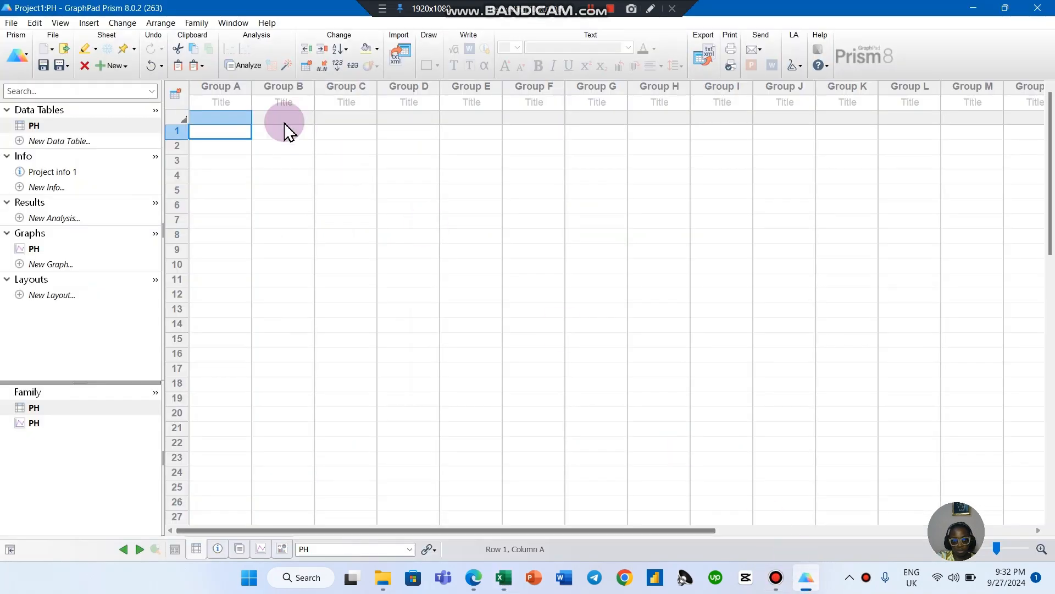
pyautogui.click(245, 102)
pyautogui.hotkey('ctrl', 'v')
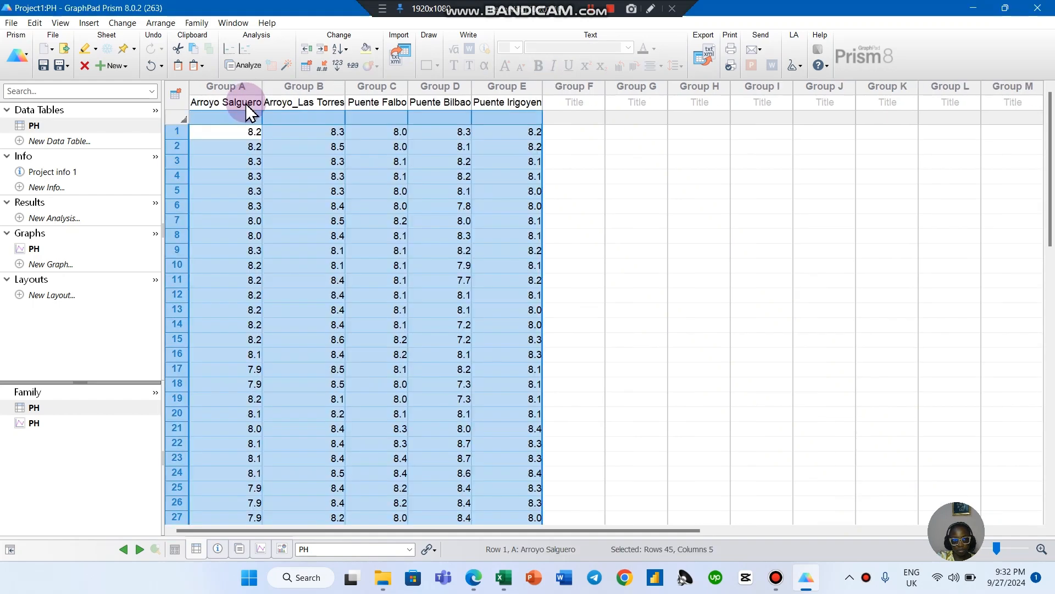
pyautogui.scroll(-6, 490, 212)
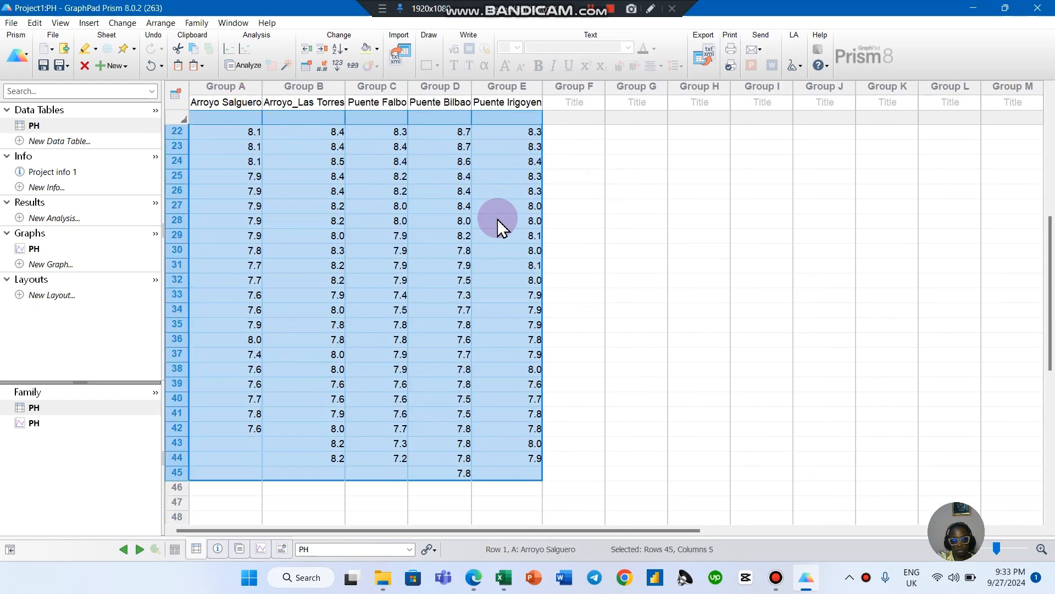
pyautogui.scroll(6, 495, 228)
pyautogui.click(580, 146)
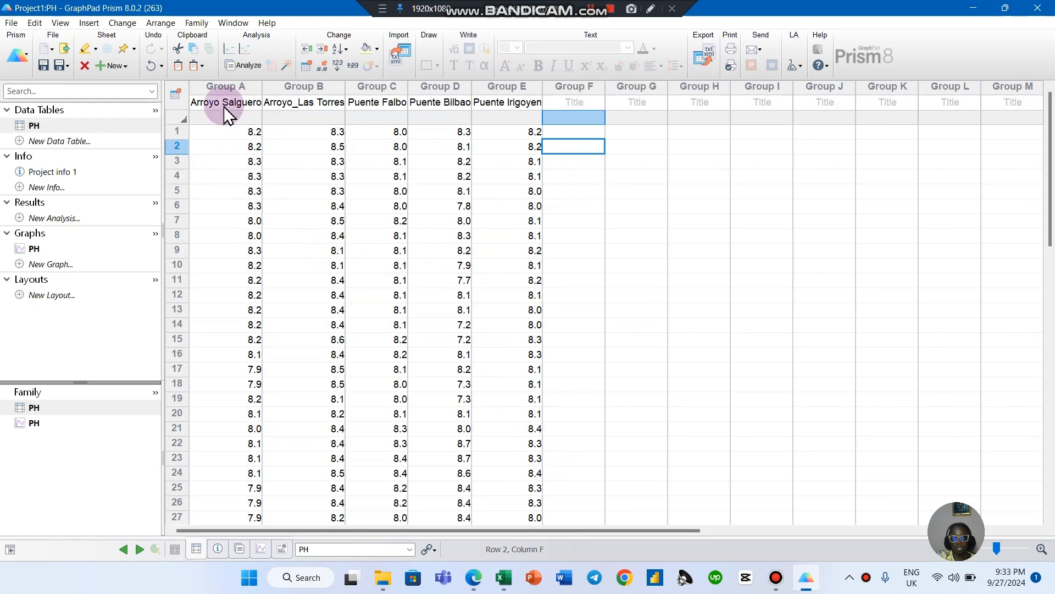
pyautogui.click(224, 88)
pyautogui.click(301, 87)
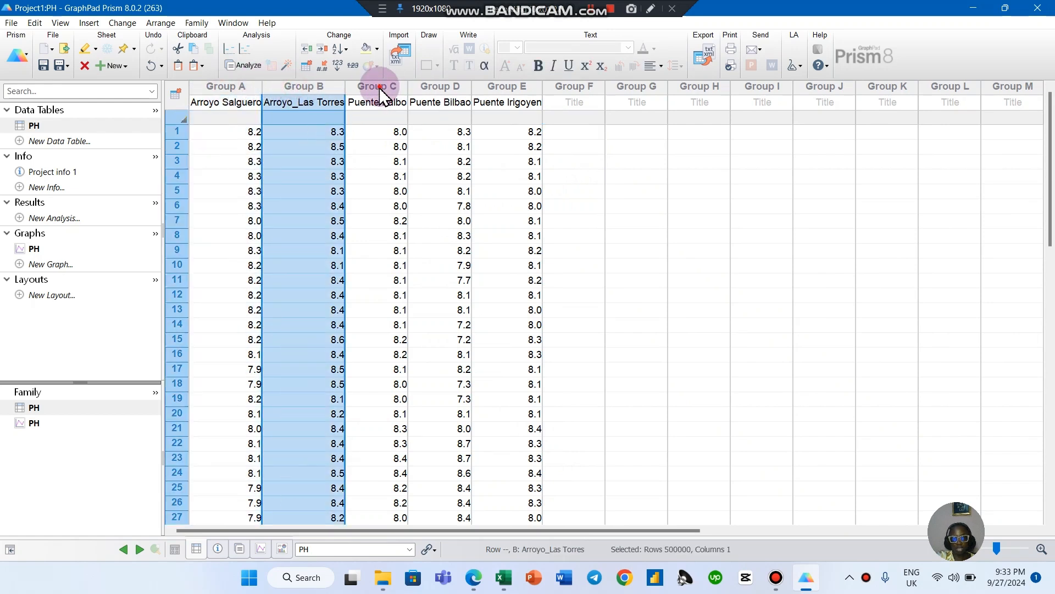
pyautogui.click(385, 86)
pyautogui.click(418, 86)
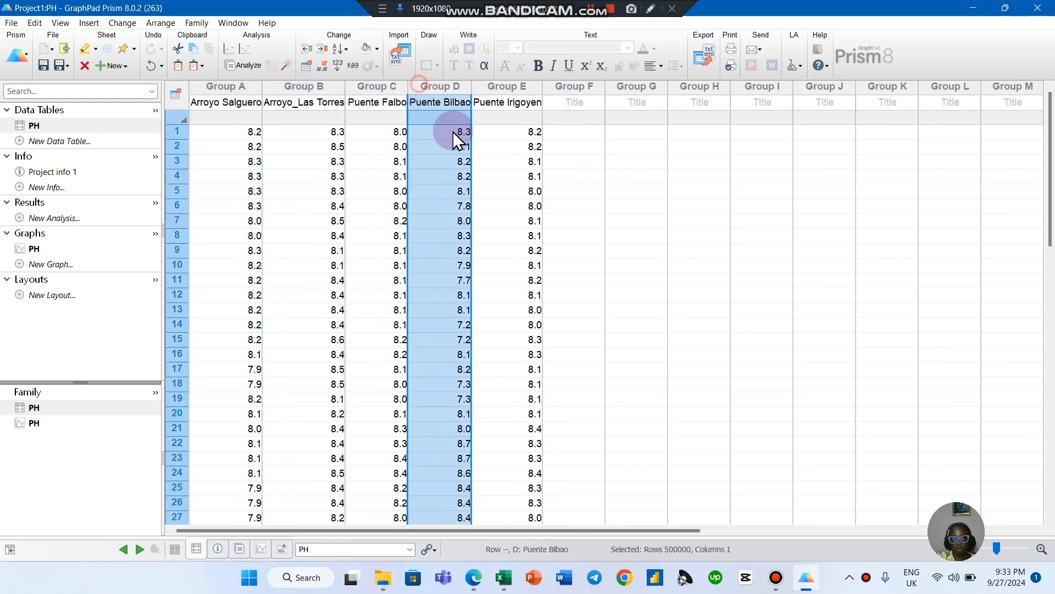
# Run Descriptive statistics on all five pH data sets with minimum, maximum, range, quartiles, mean, SD and SEM at 4 significant digits
pyautogui.click(235, 64)
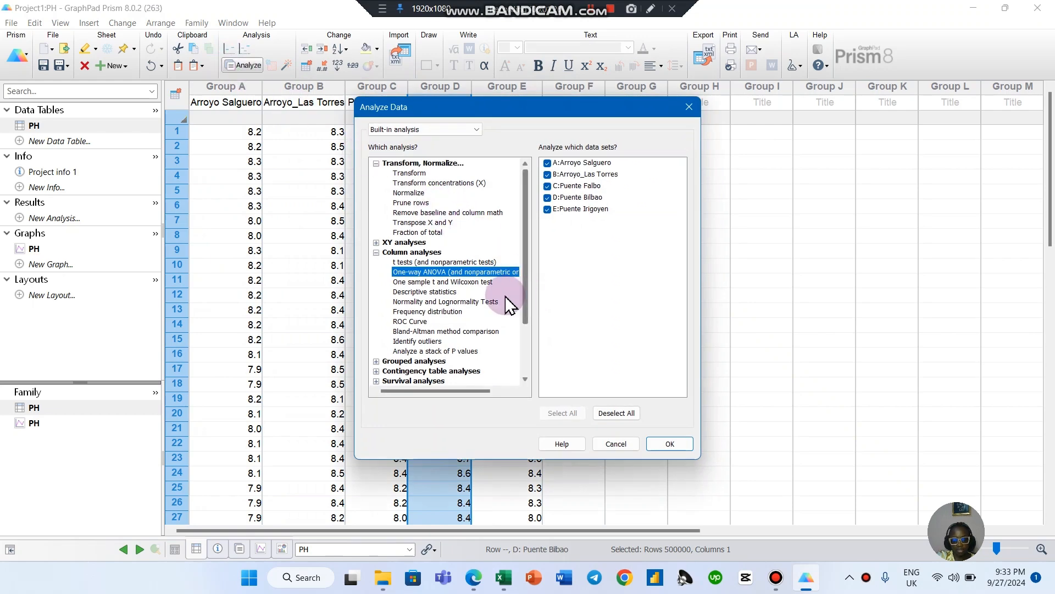
pyautogui.click(444, 291)
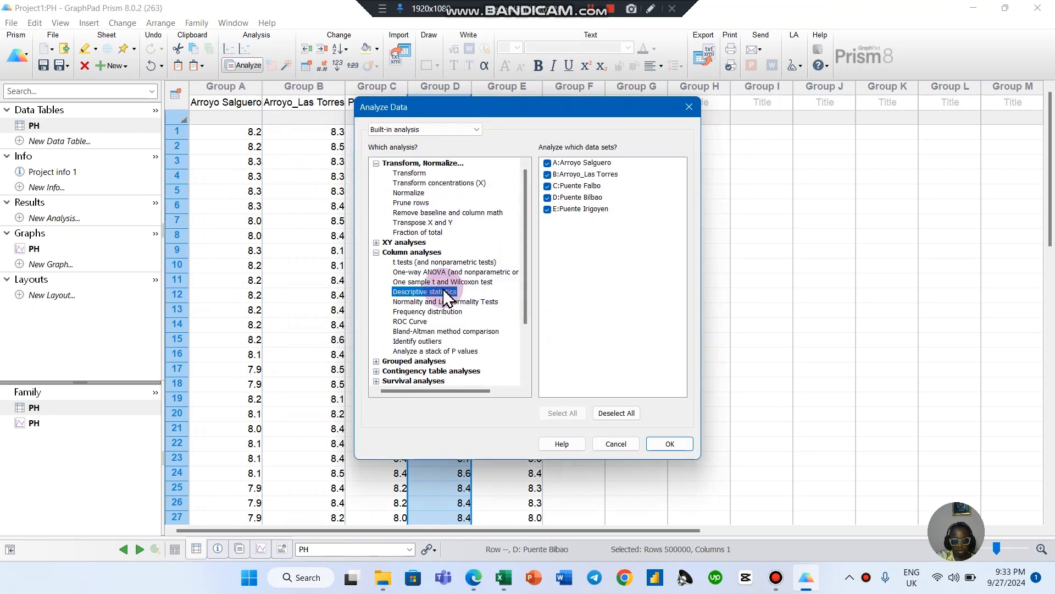
pyautogui.click(667, 445)
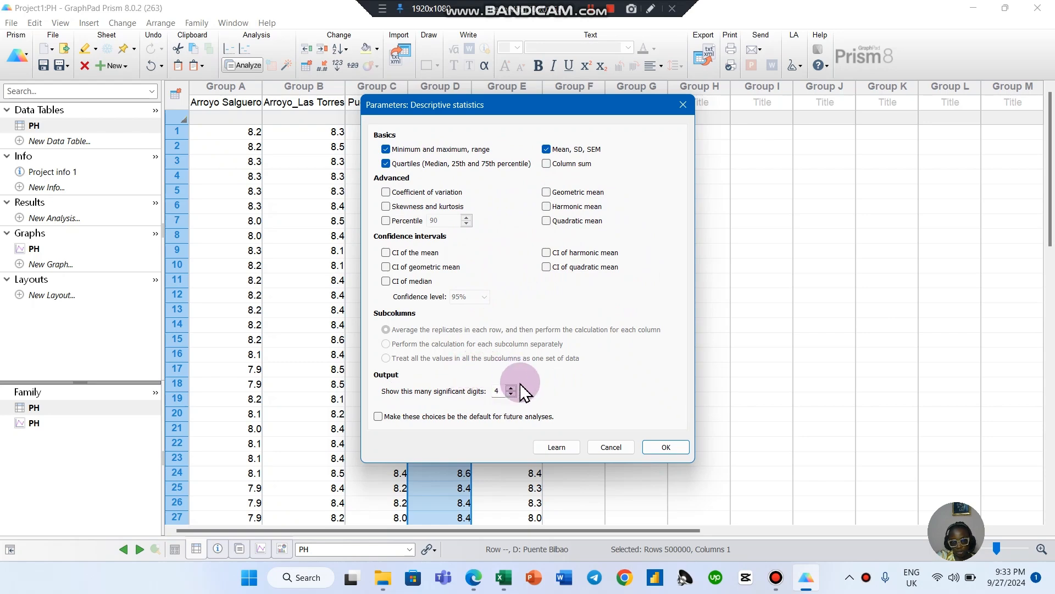
pyautogui.click(663, 448)
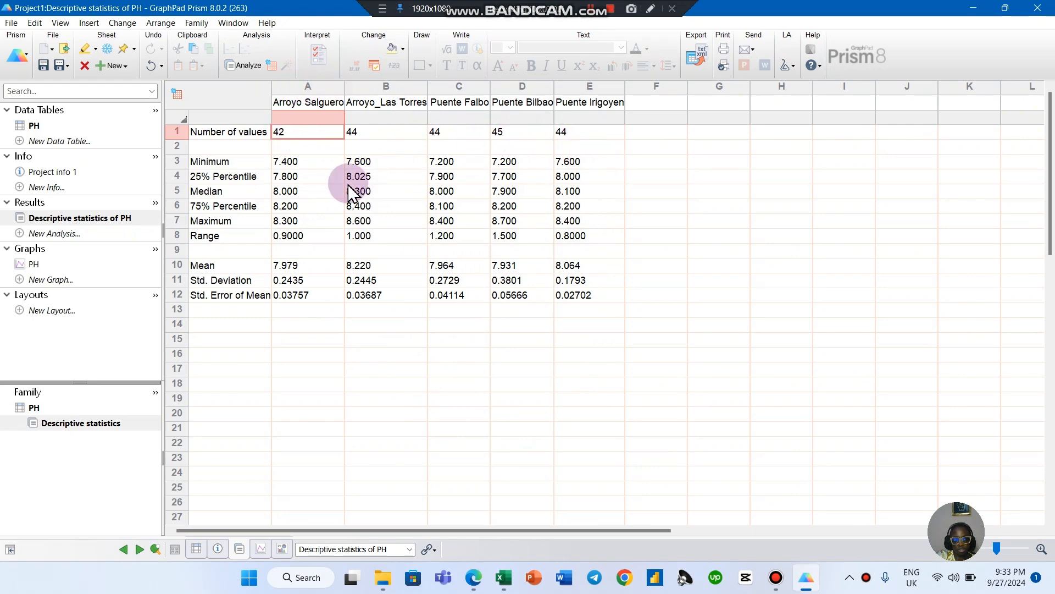
# Examine the mean, standard deviation, standard error, maximum and range rows of the pH descriptive statistics and locate the results sheet
pyautogui.click(242, 269)
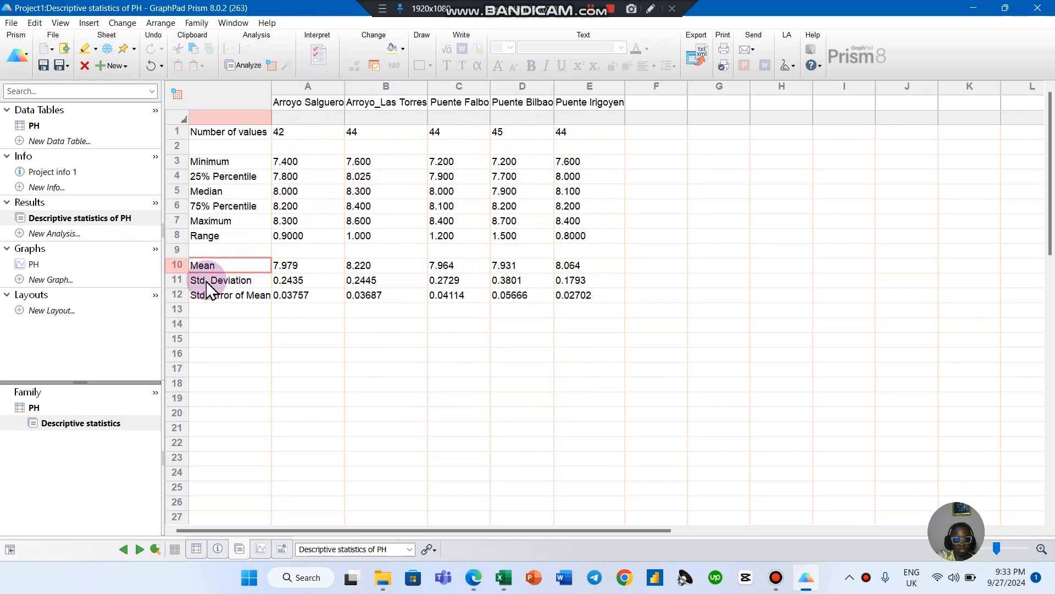
pyautogui.click(174, 279)
pyautogui.click(177, 300)
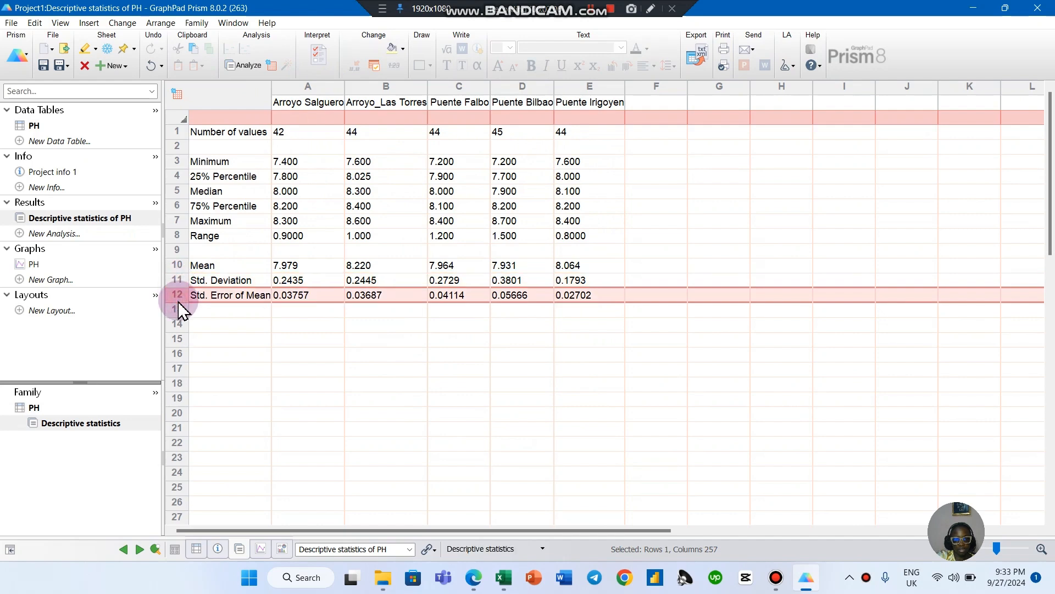
pyautogui.click(179, 225)
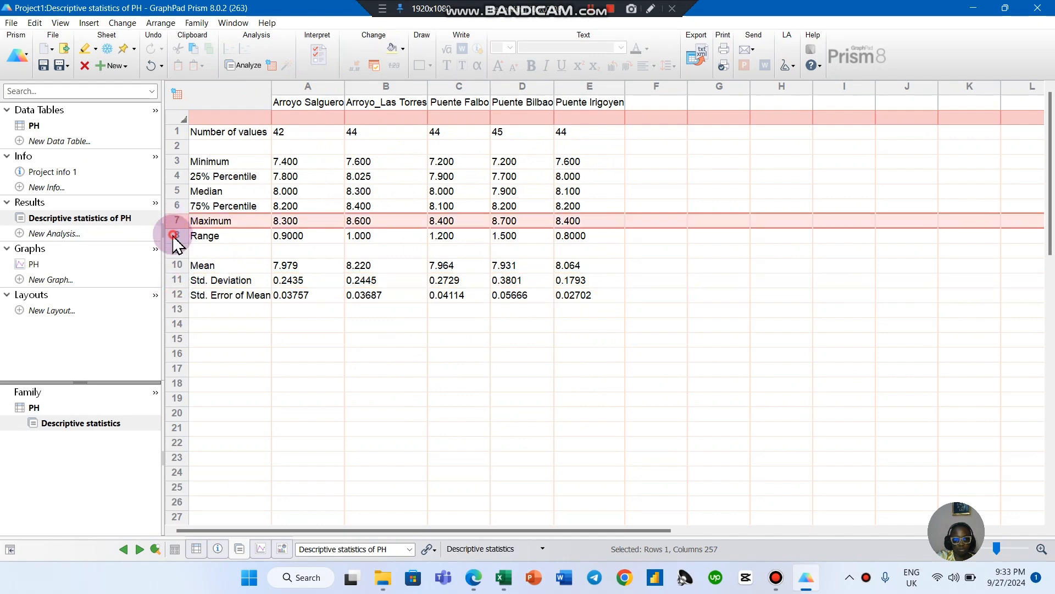
pyautogui.click(173, 237)
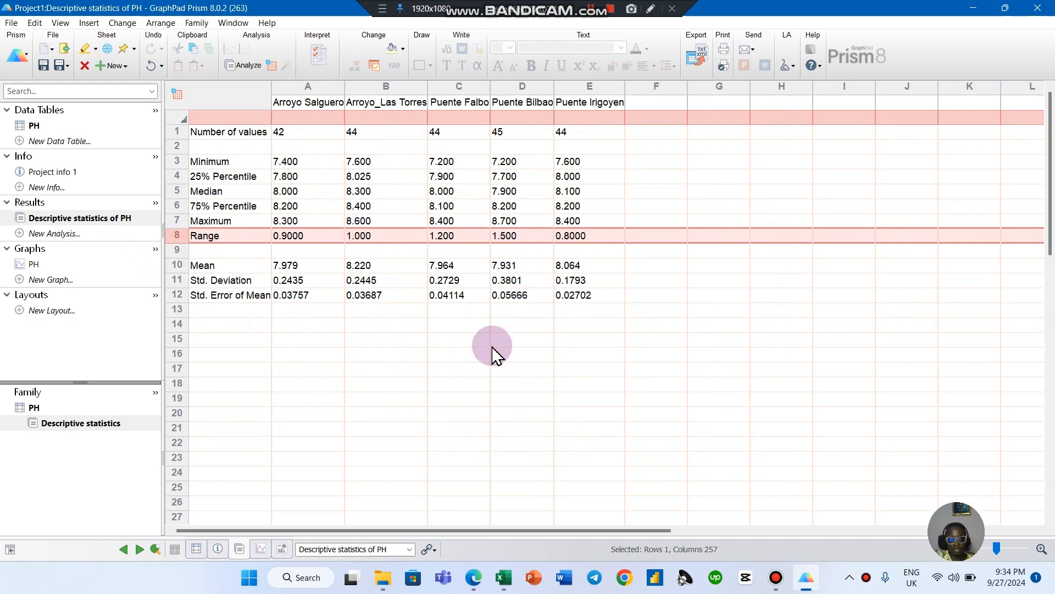
pyautogui.click(62, 423)
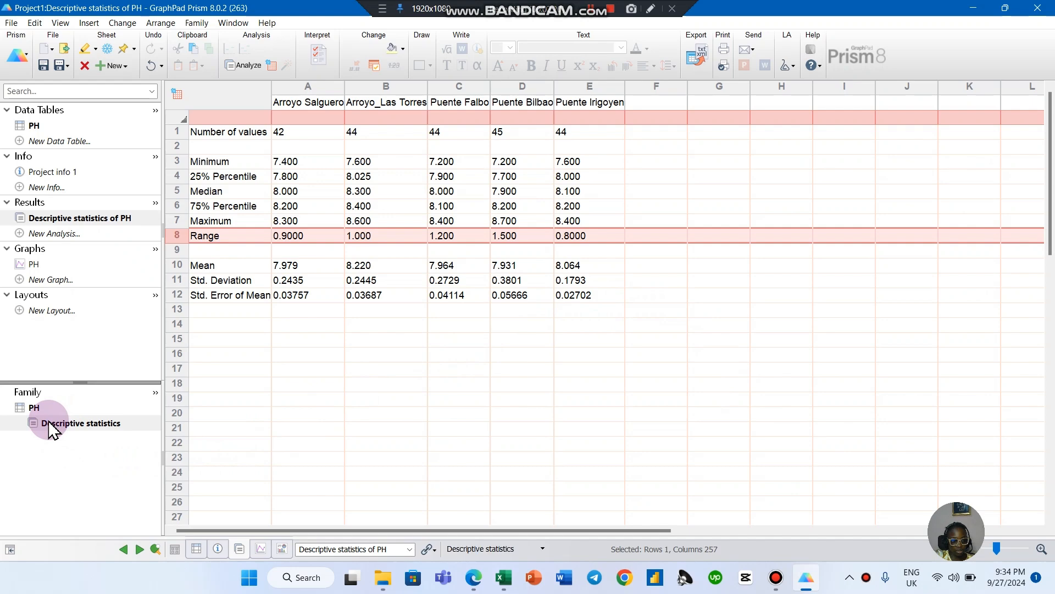
pyautogui.click(51, 428)
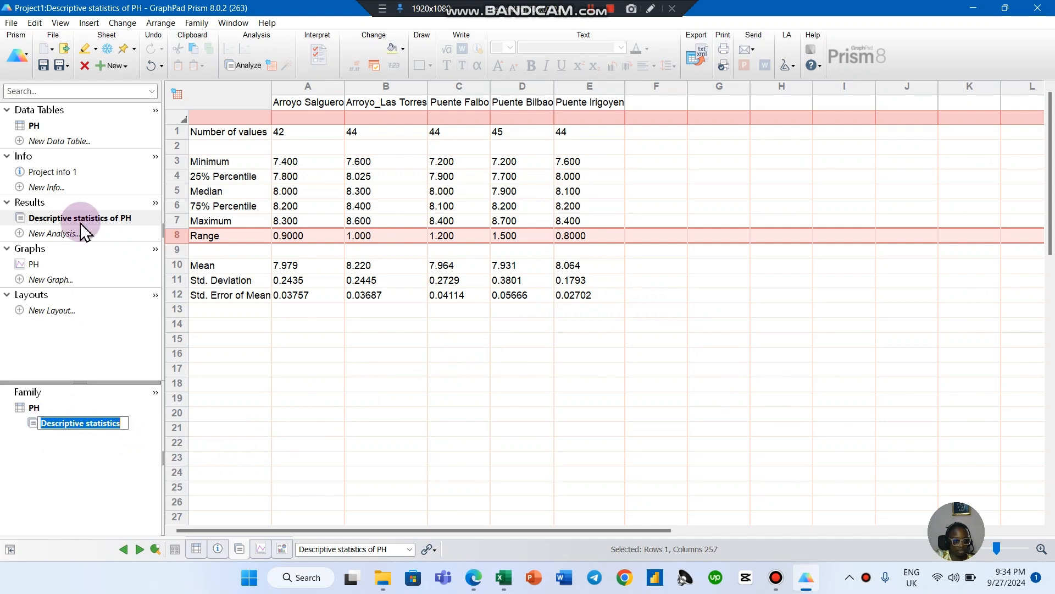
pyautogui.click(121, 218)
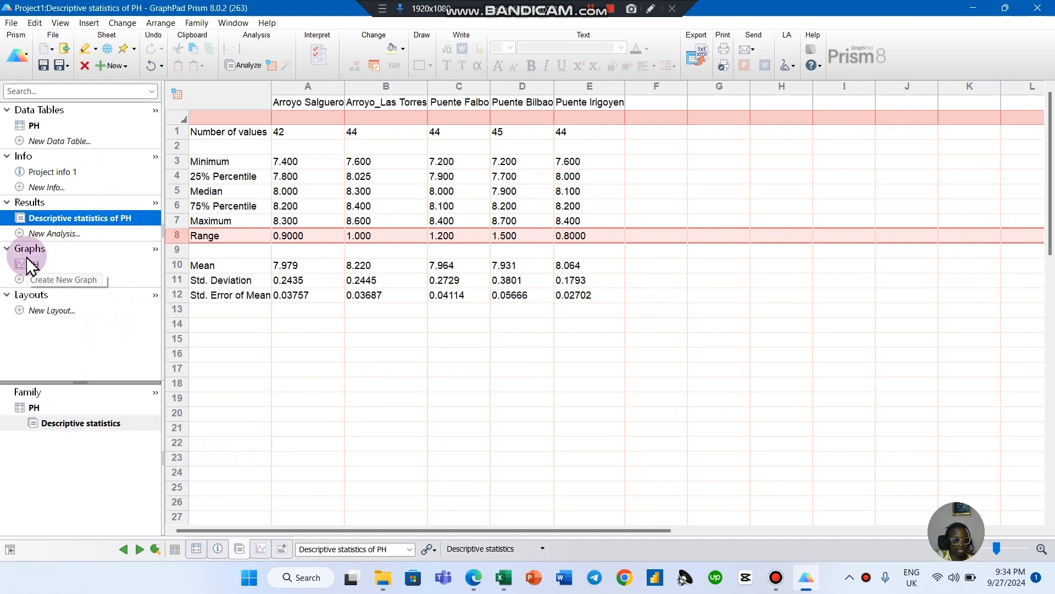
# Look through the project's data table, info and results sections, checking the pH data and the descriptive statistics sheet
pyautogui.click(41, 109)
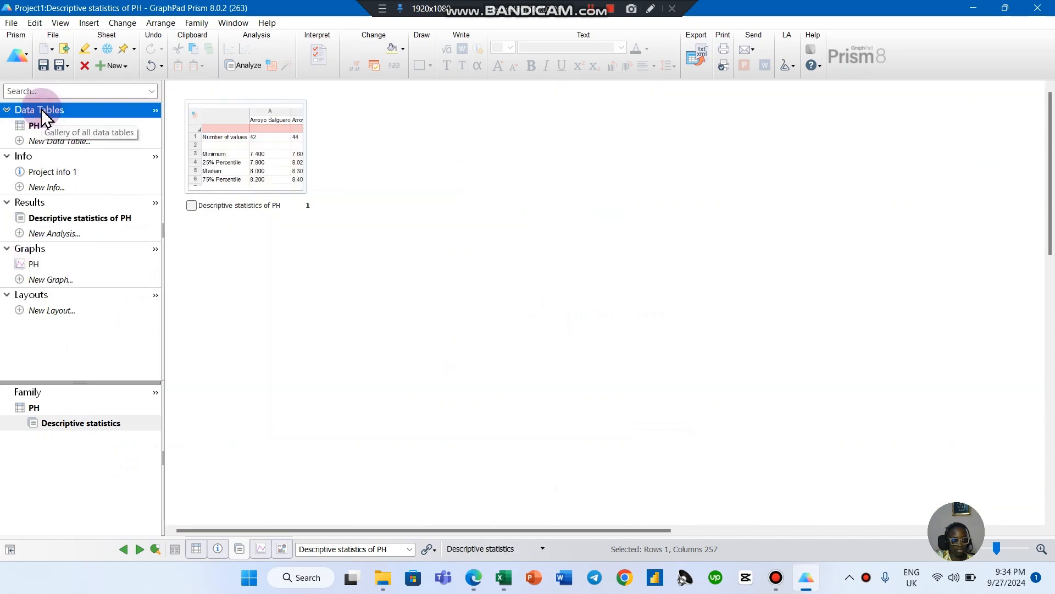
pyautogui.click(31, 171)
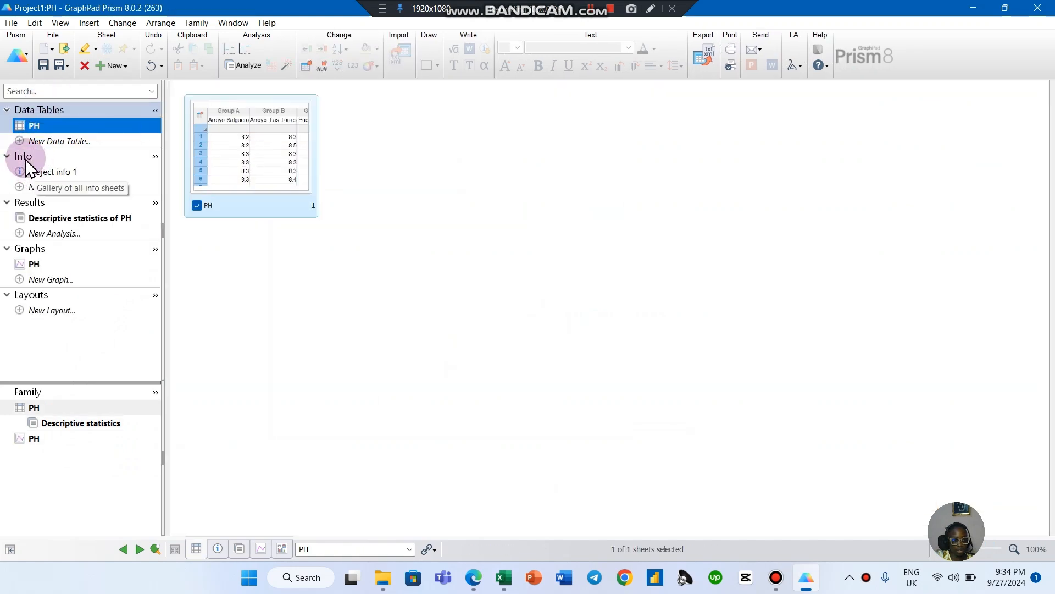
pyautogui.click(31, 203)
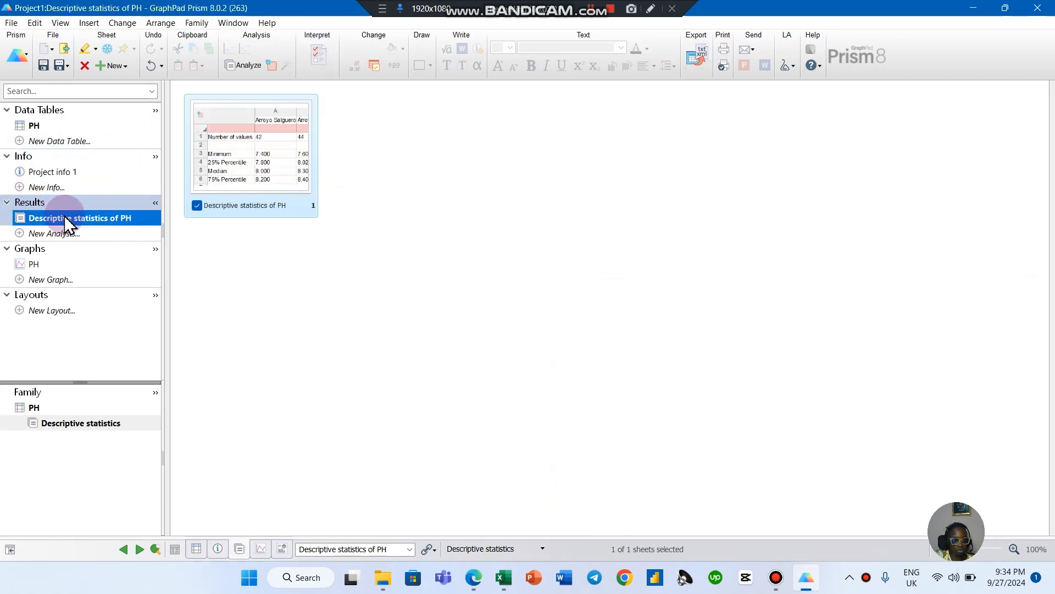
pyautogui.click(227, 306)
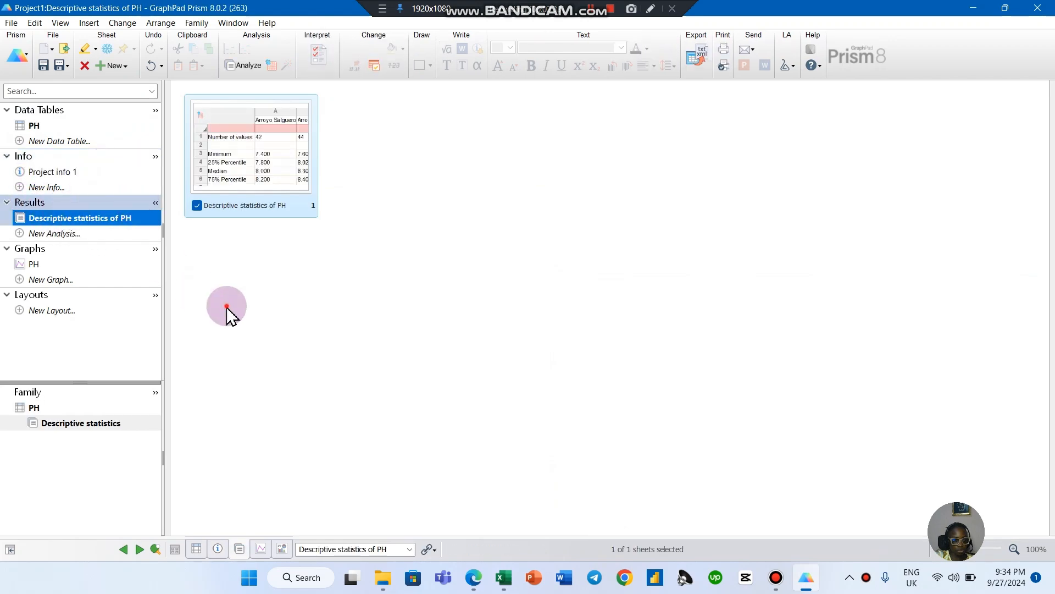
pyautogui.click(61, 126)
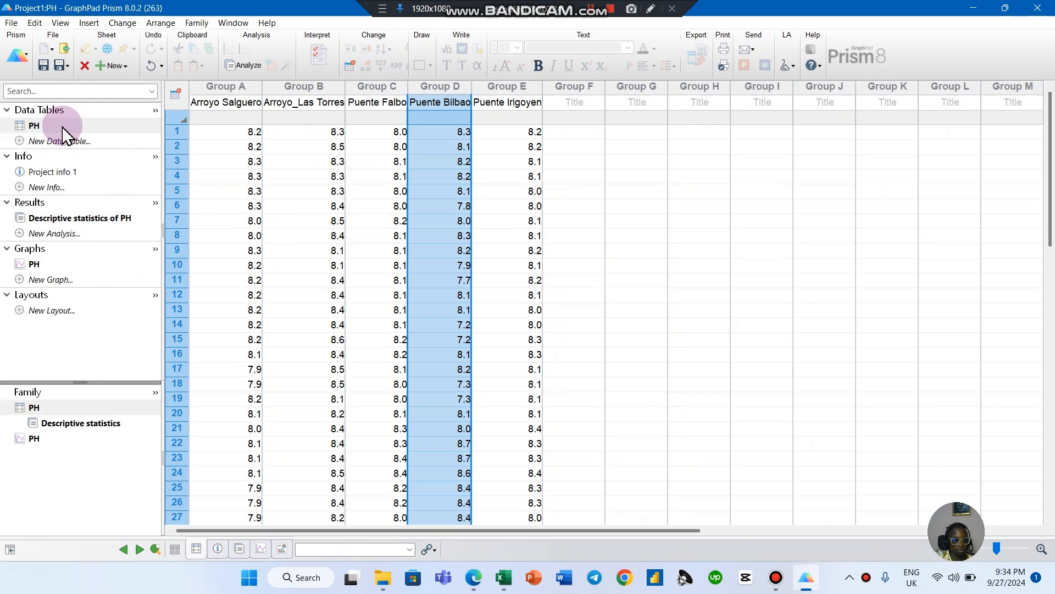
pyautogui.click(76, 219)
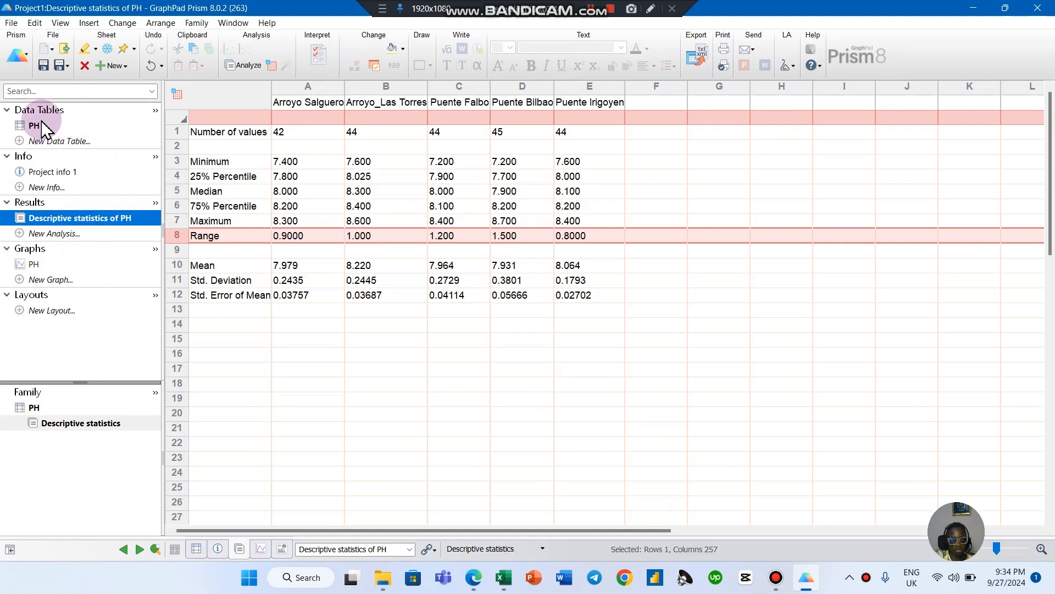
# Create the PH graph as a horizontal column bar graph plotting Mean with SD, and close the graph formatting settings without further changes
pyautogui.click(33, 264)
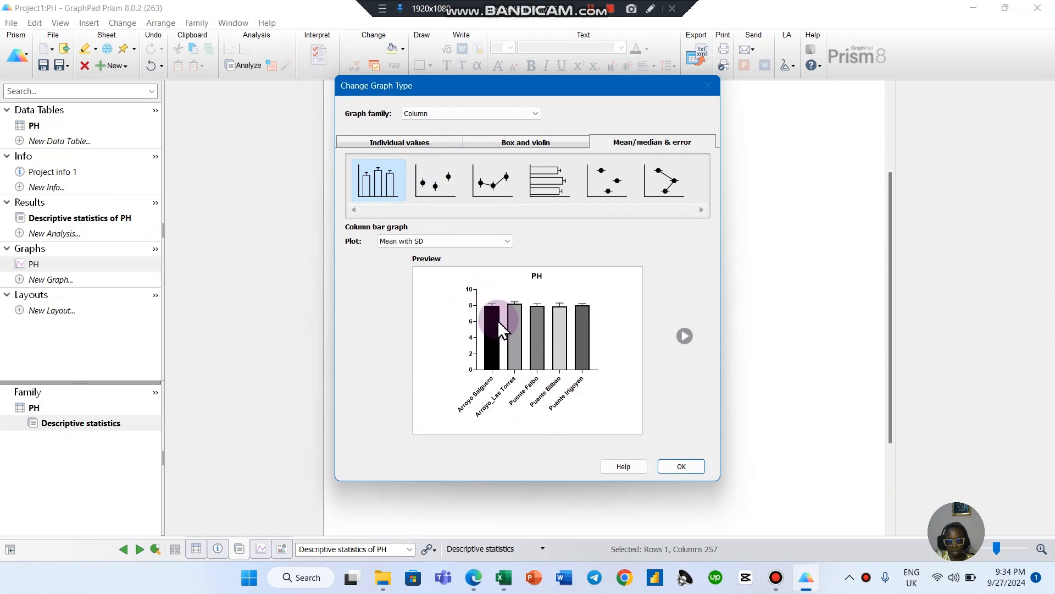
pyautogui.click(430, 186)
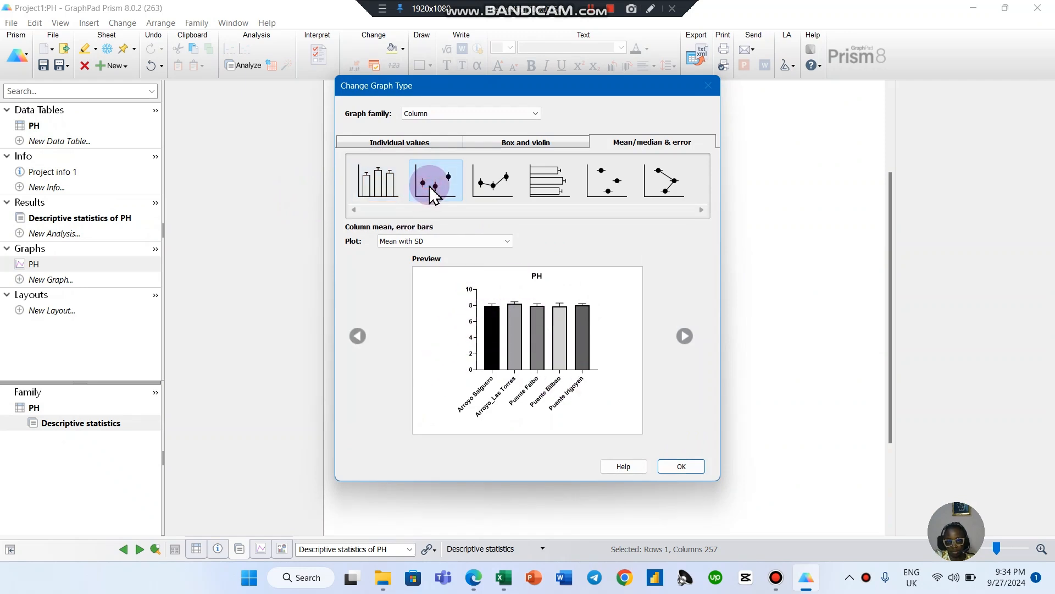
pyautogui.click(493, 184)
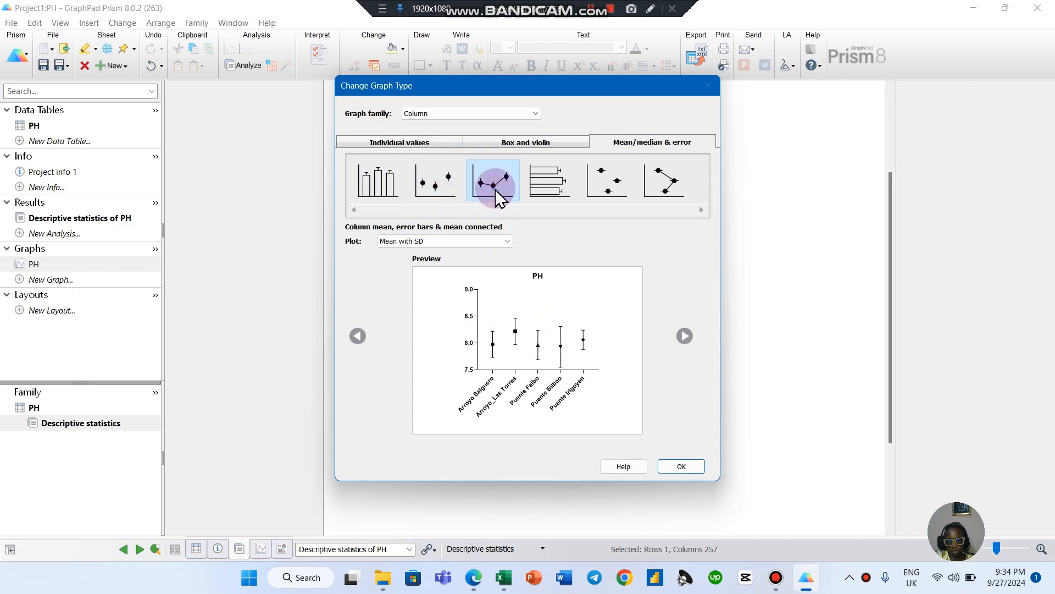
pyautogui.click(548, 191)
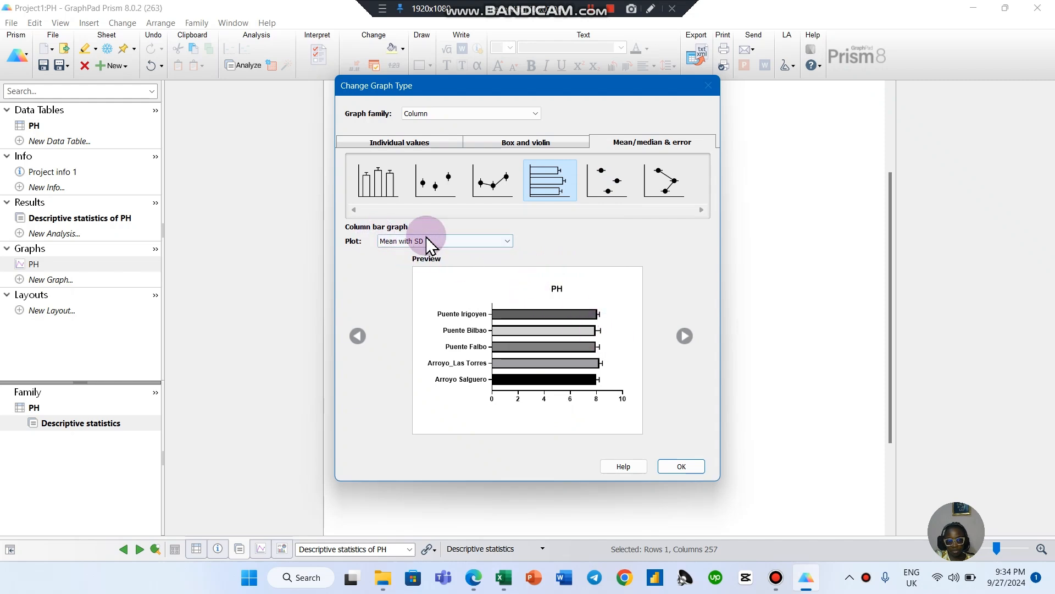
pyautogui.click(487, 244)
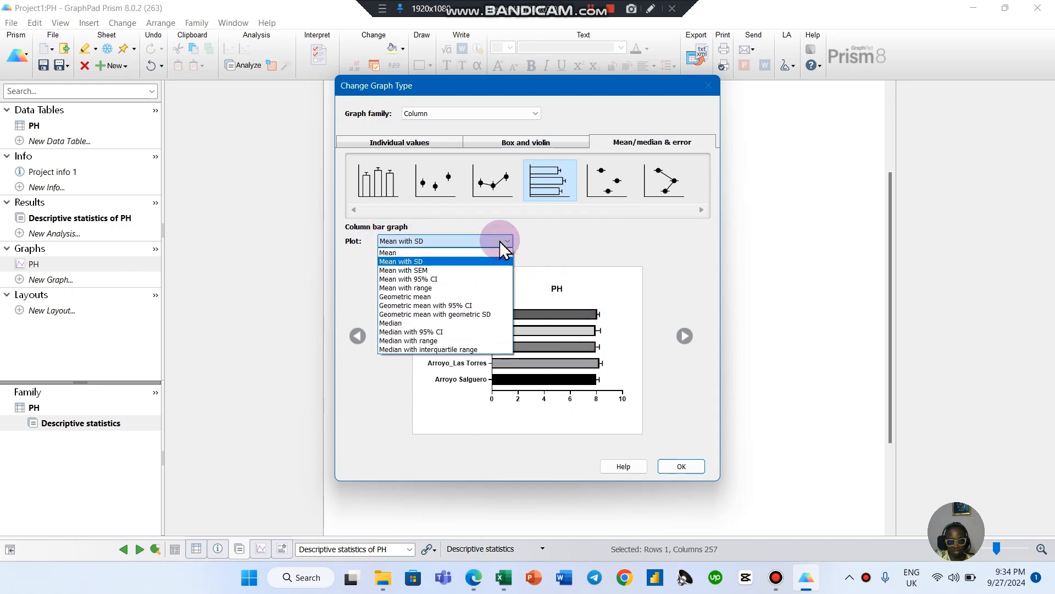
pyautogui.click(495, 270)
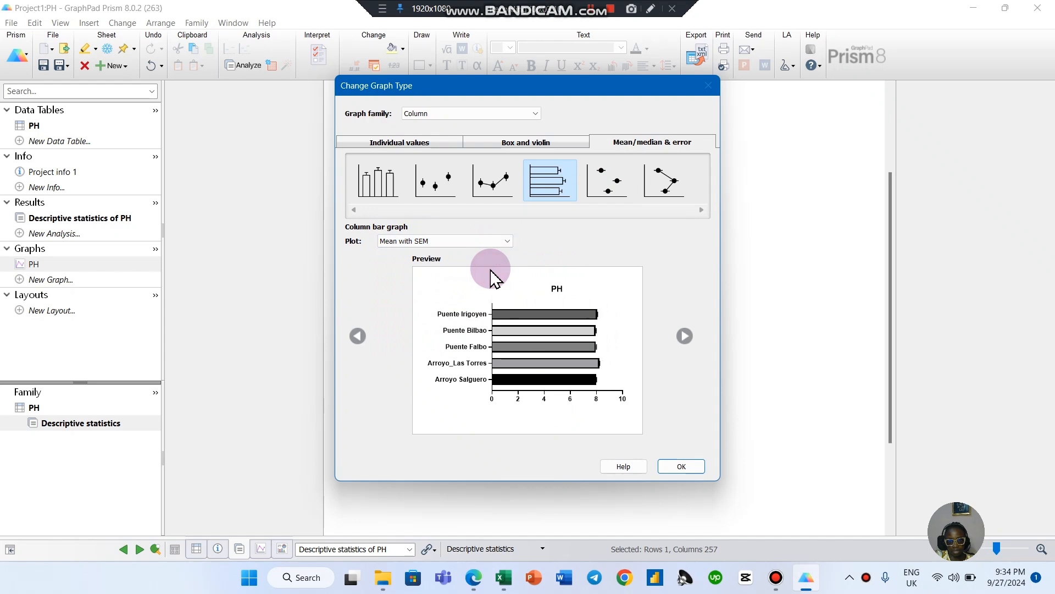
pyautogui.click(505, 242)
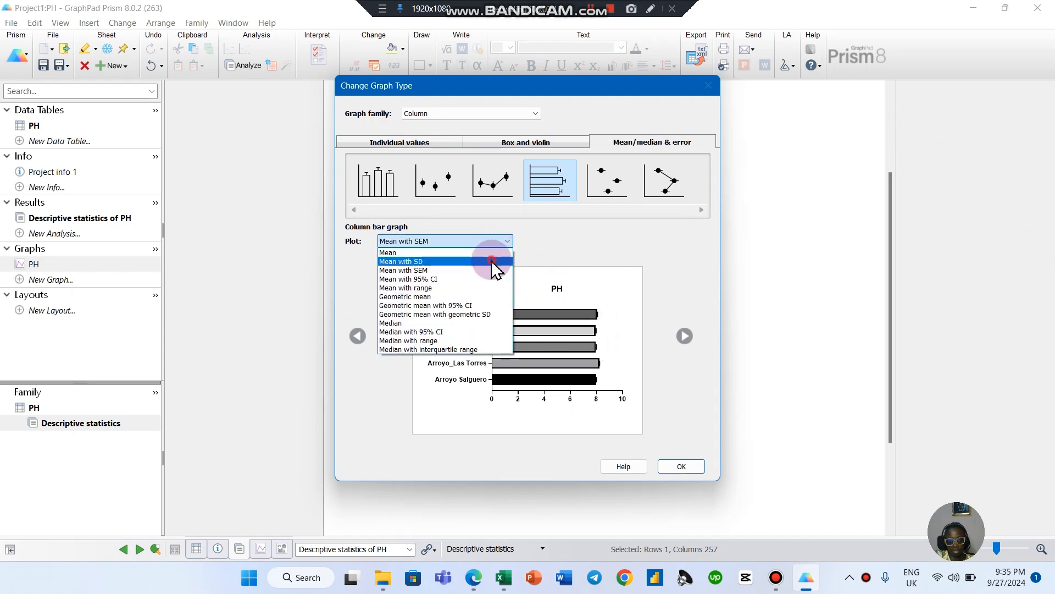
pyautogui.click(508, 252)
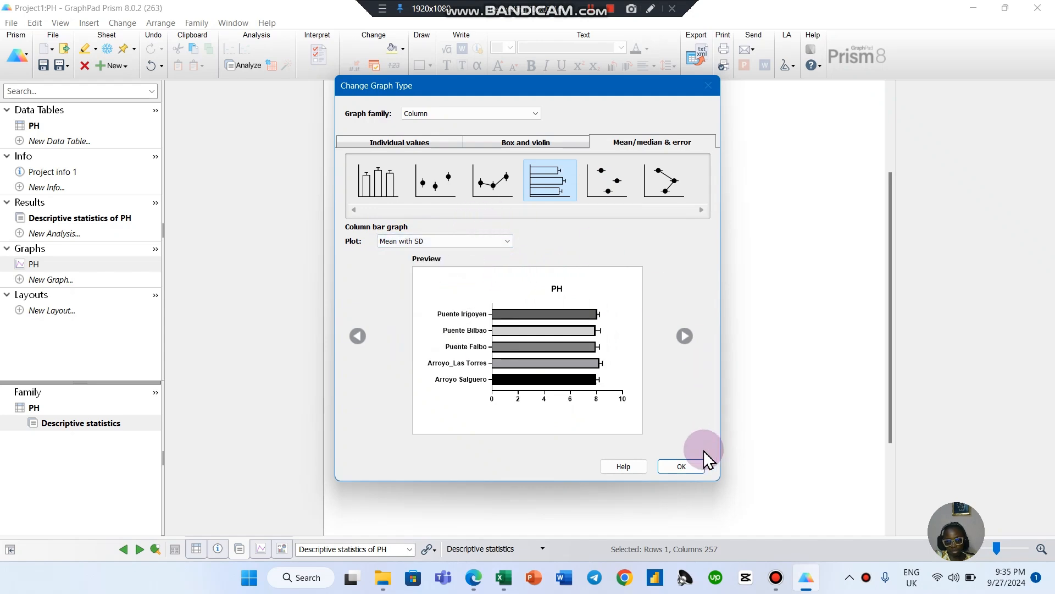
pyautogui.click(668, 465)
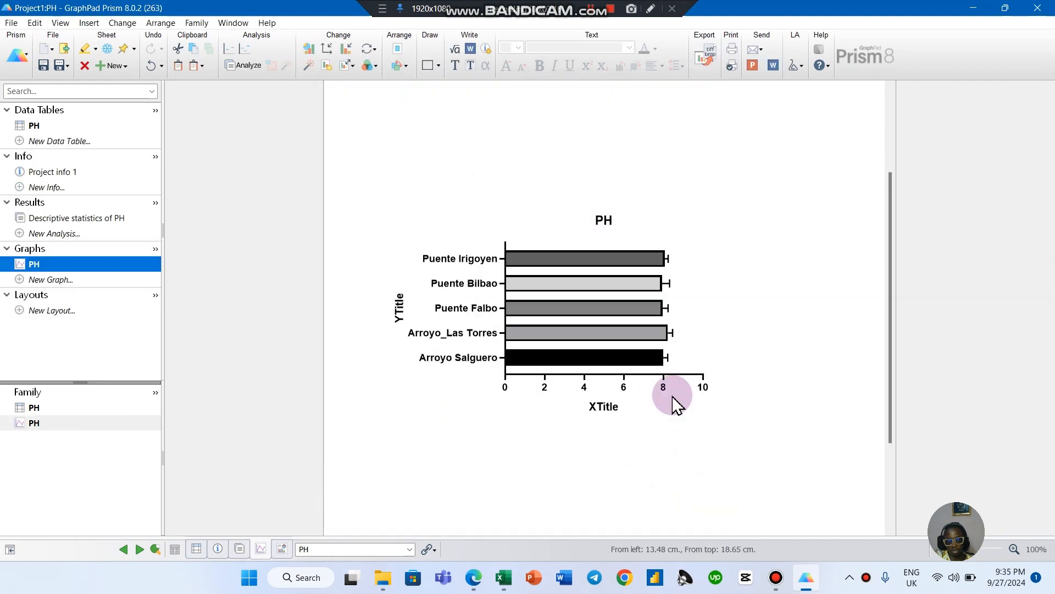
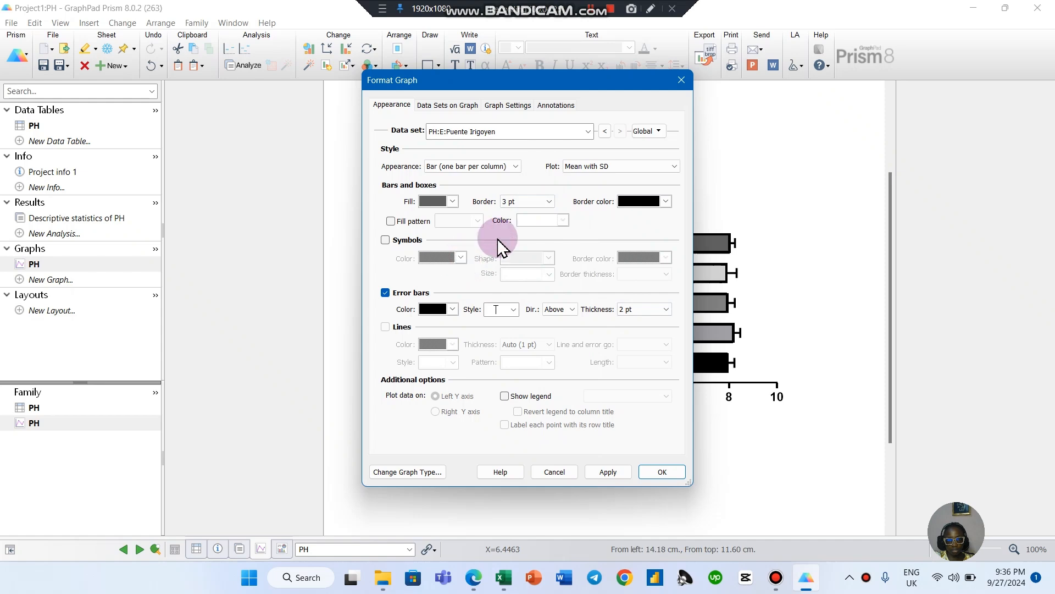
pyautogui.click(681, 81)
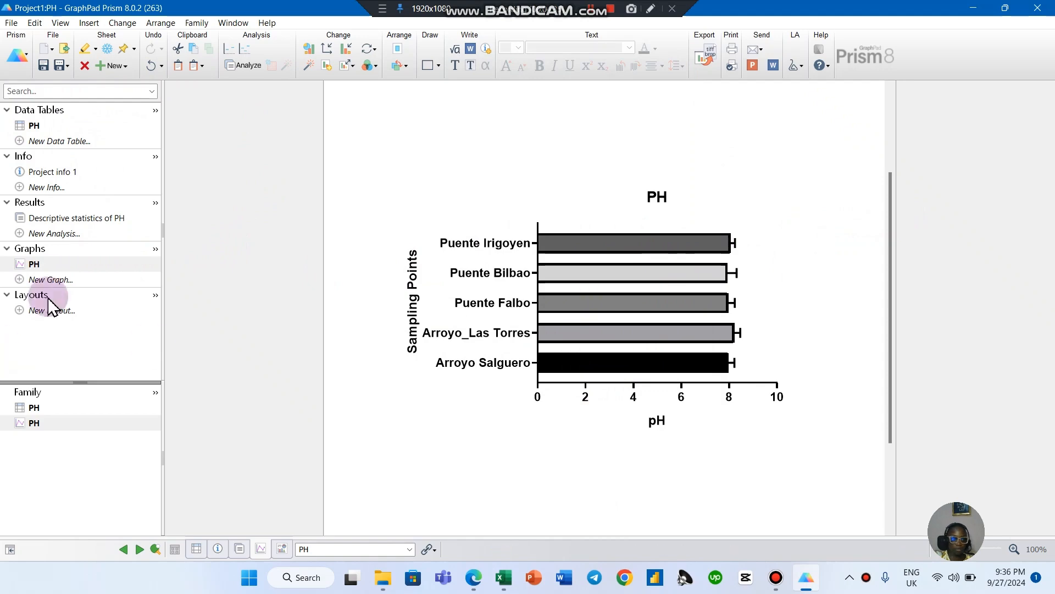
# Run an ordinary one-way ANOVA on all five pH data sets with no matching or pairing, assuming Gaussian residuals and equal SDs
pyautogui.click(45, 126)
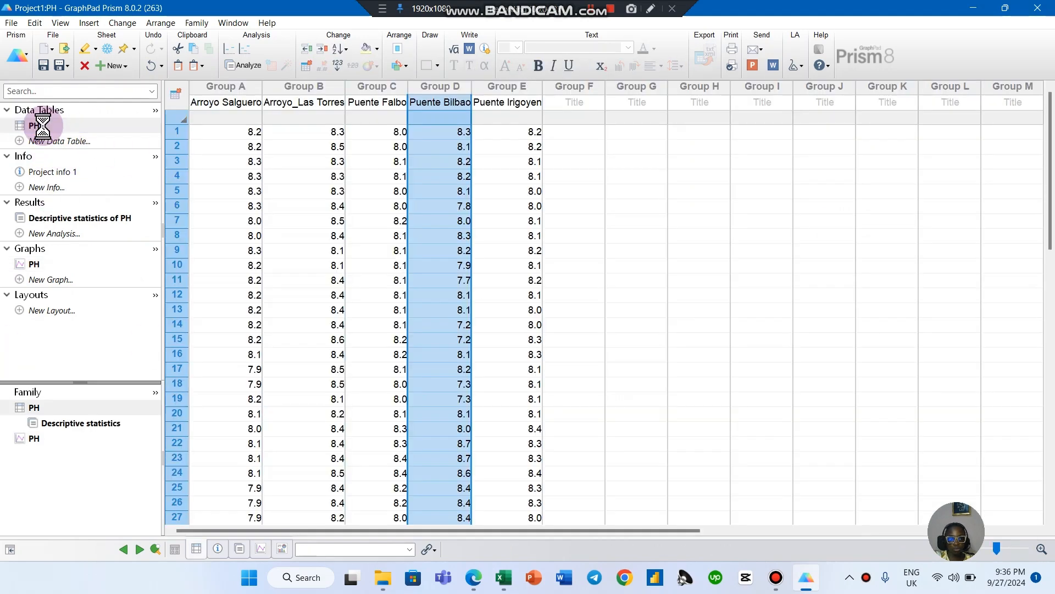
pyautogui.click(414, 290)
pyautogui.click(680, 209)
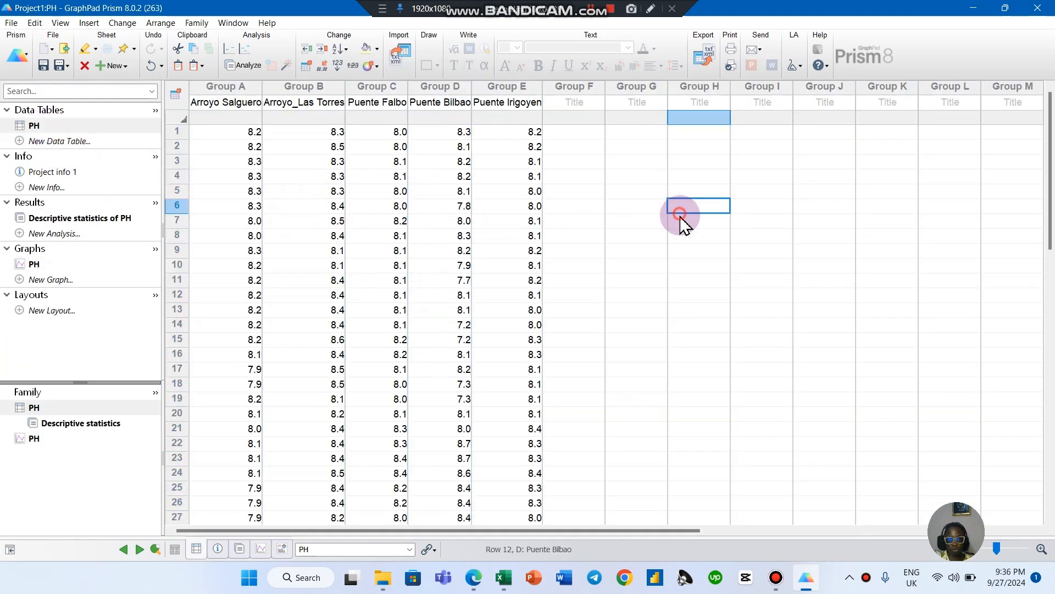
pyautogui.moveTo(198, 109); pyautogui.dragTo(511, 116)
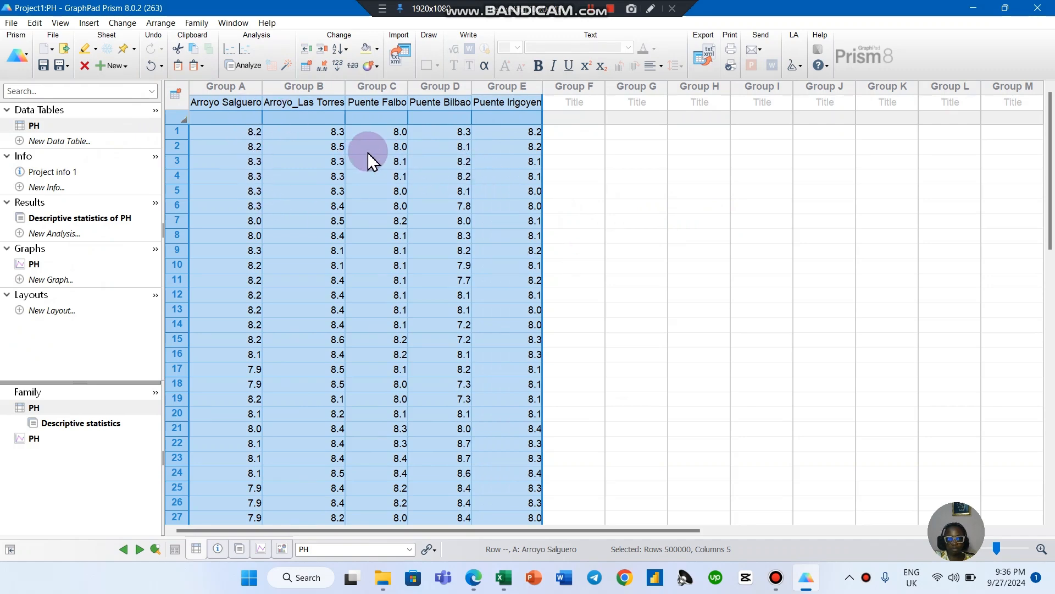
pyautogui.click(249, 67)
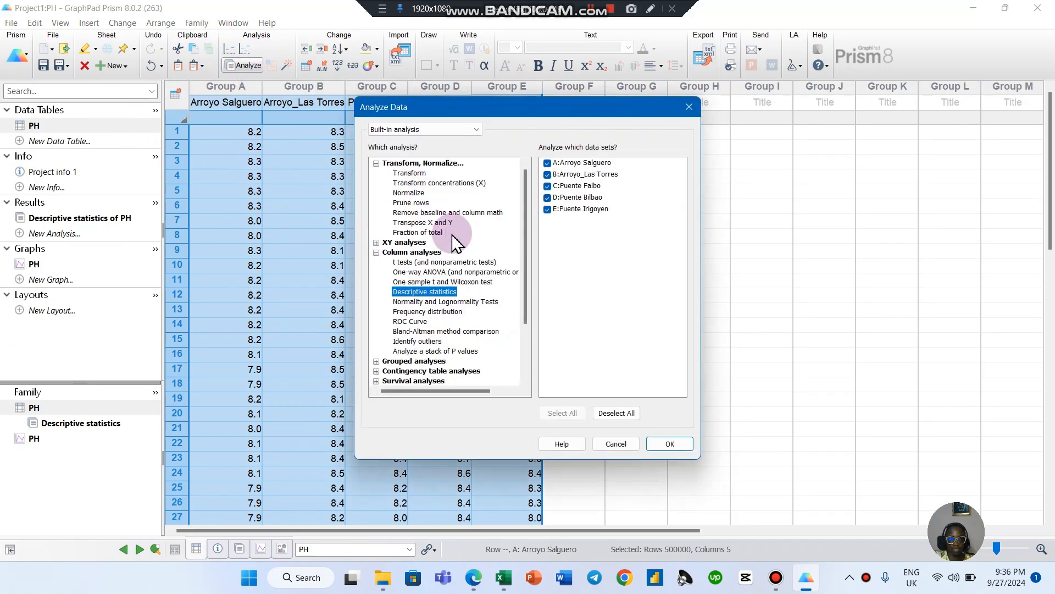
pyautogui.click(443, 271)
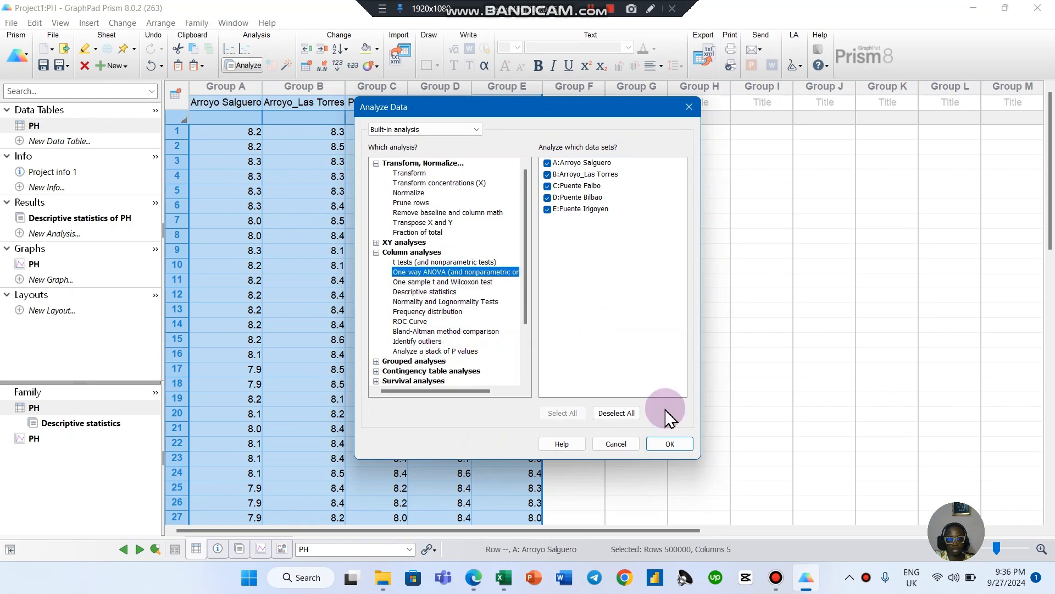
pyautogui.click(669, 445)
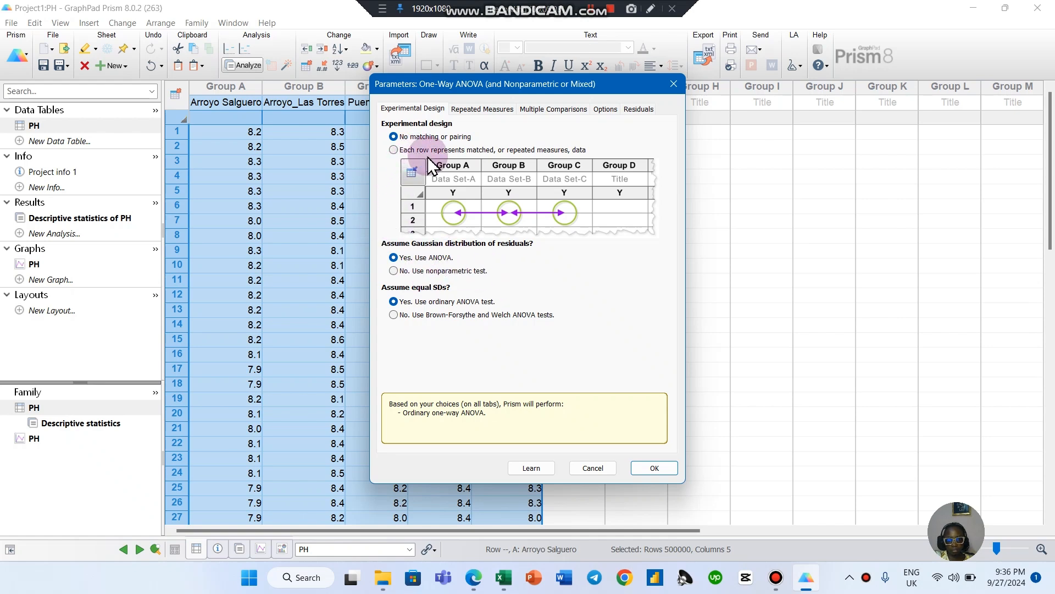
pyautogui.click(654, 468)
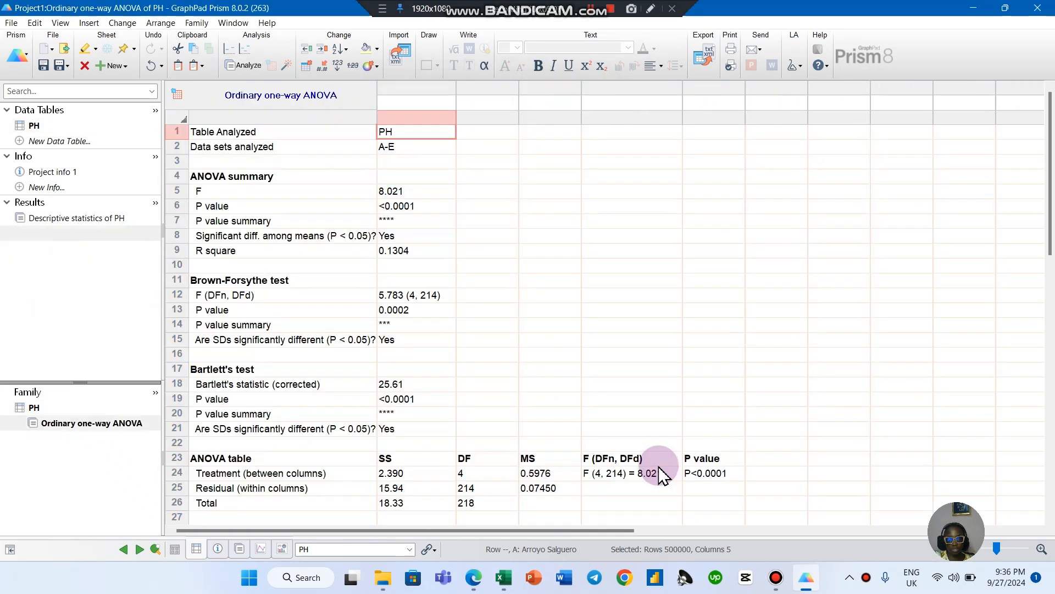
# Examine the one-way ANOVA results for pH, focusing on the P value and the significant difference among means
pyautogui.scroll(-1, 434, 281)
pyautogui.scroll(1, 434, 280)
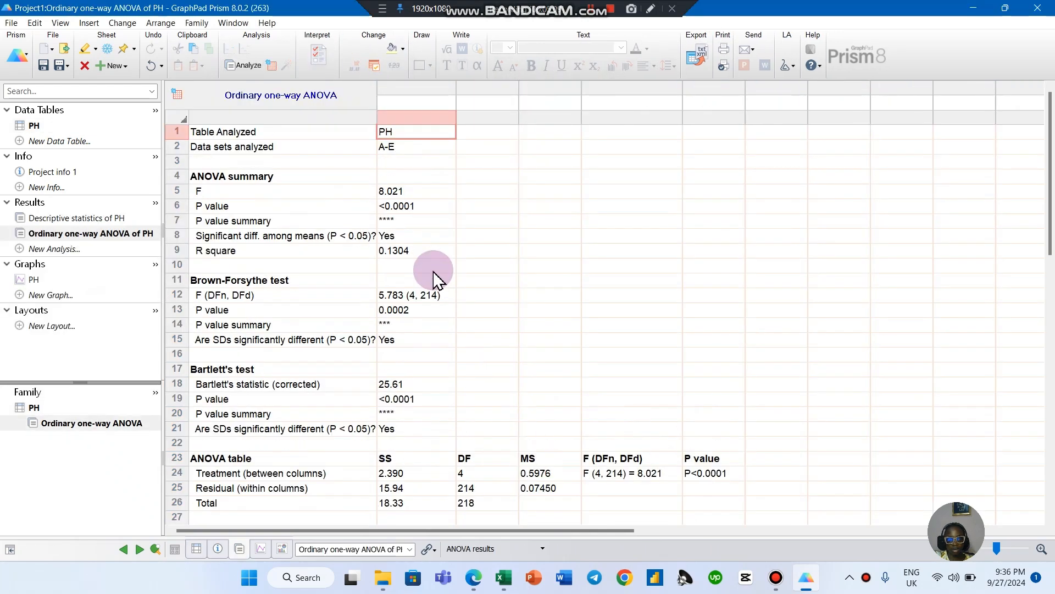
pyautogui.click(276, 205)
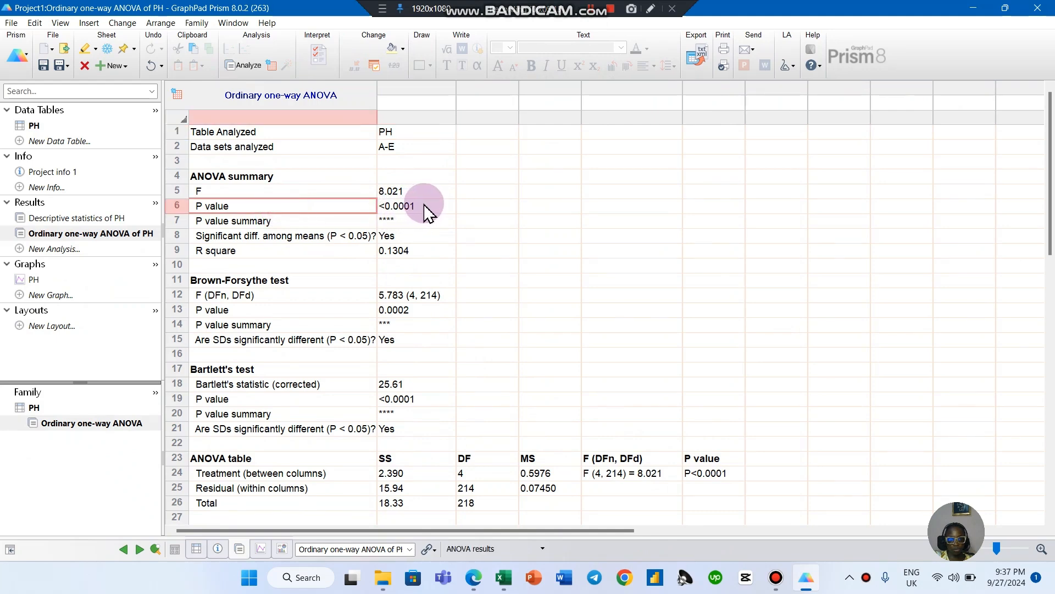
pyautogui.click(424, 206)
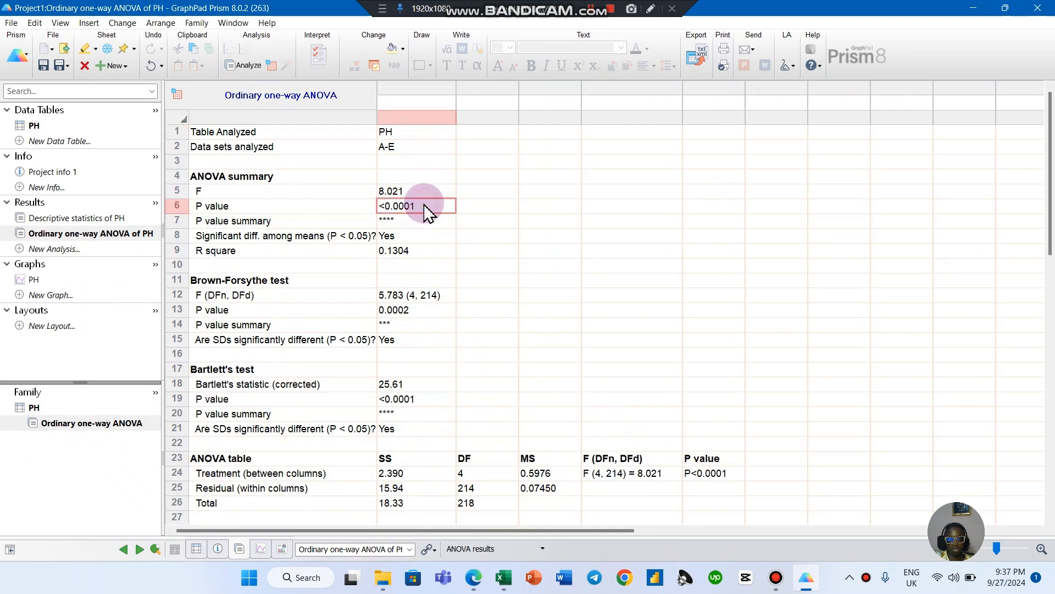
pyautogui.click(406, 237)
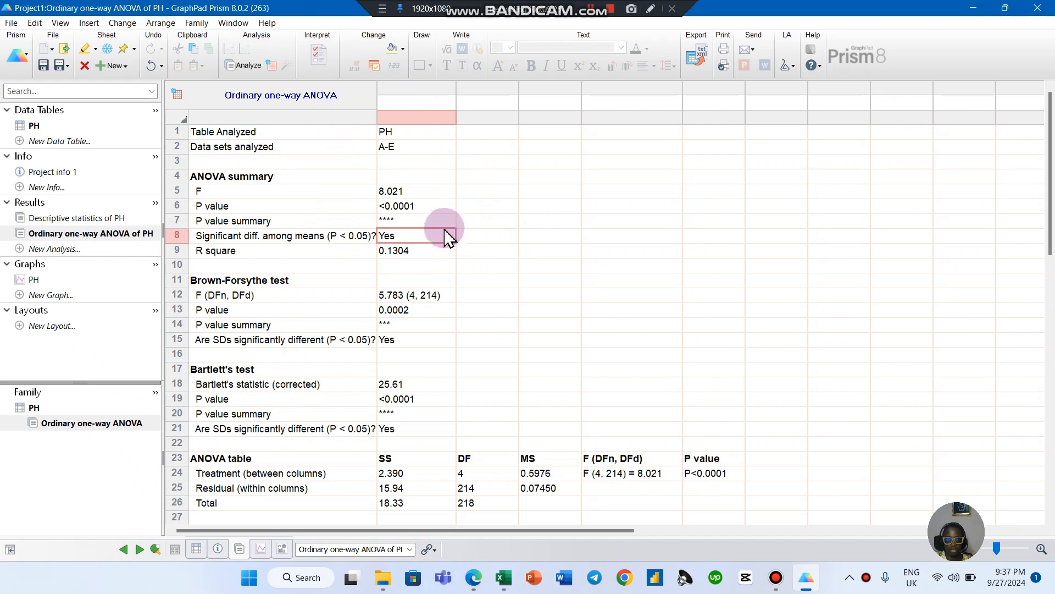
pyautogui.scroll(-3, 447, 236)
pyautogui.scroll(3, 448, 241)
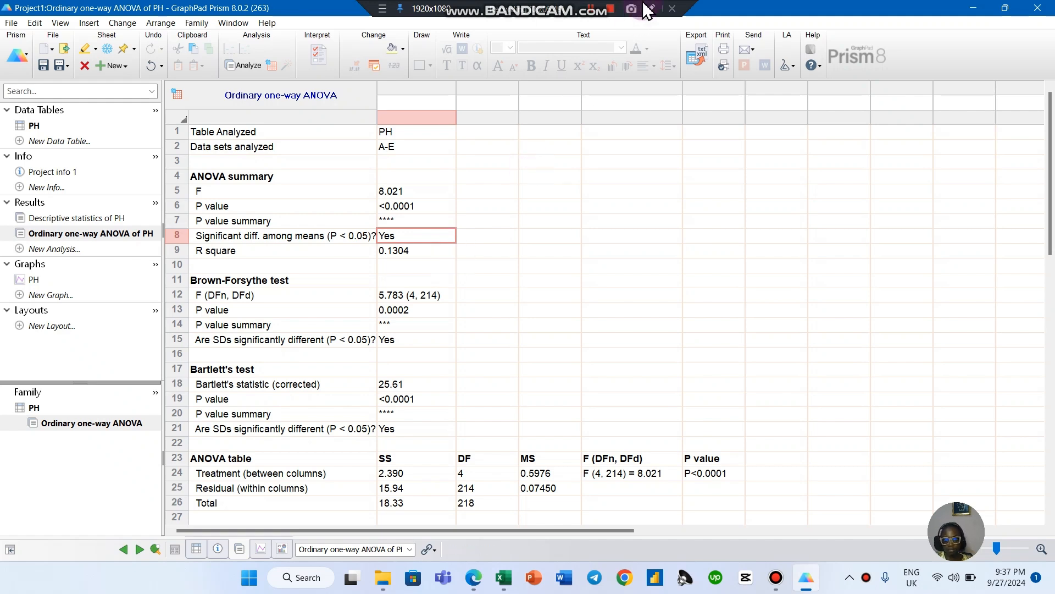
pyautogui.click(590, 17)
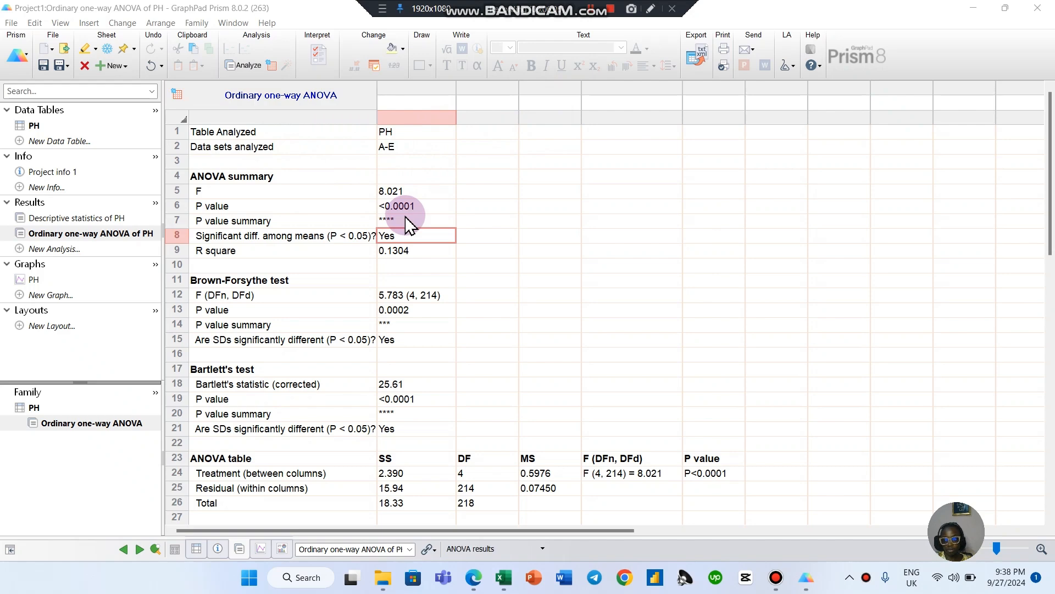
# Add Tukey multiple comparisons to the pH one-way ANOVA, comparing each column mean with every other at the 0.05 level with multiplicity-adjusted P values
pyautogui.click(307, 107)
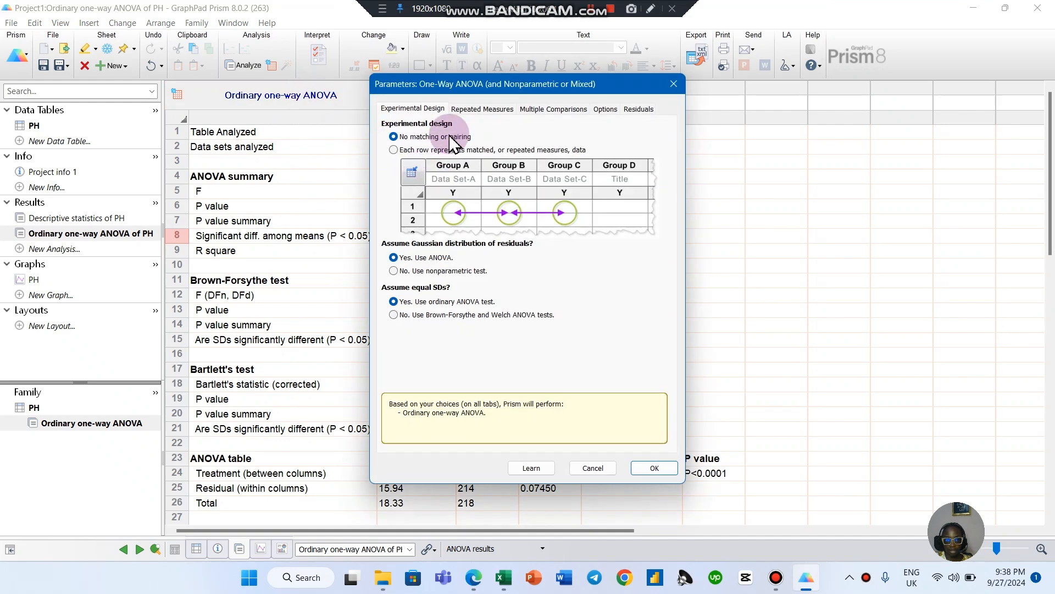
pyautogui.click(477, 108)
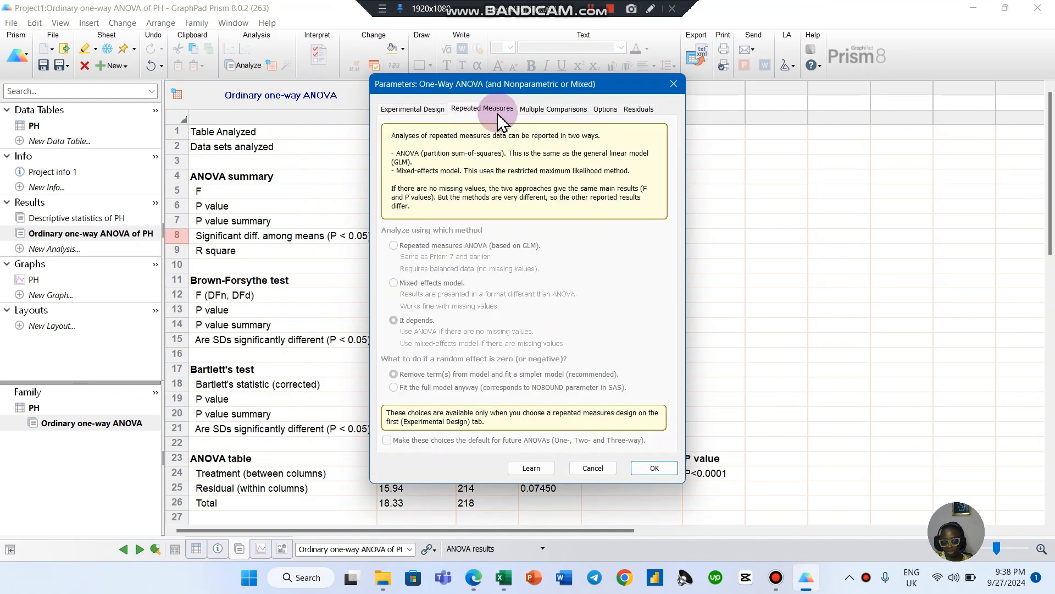
pyautogui.click(547, 112)
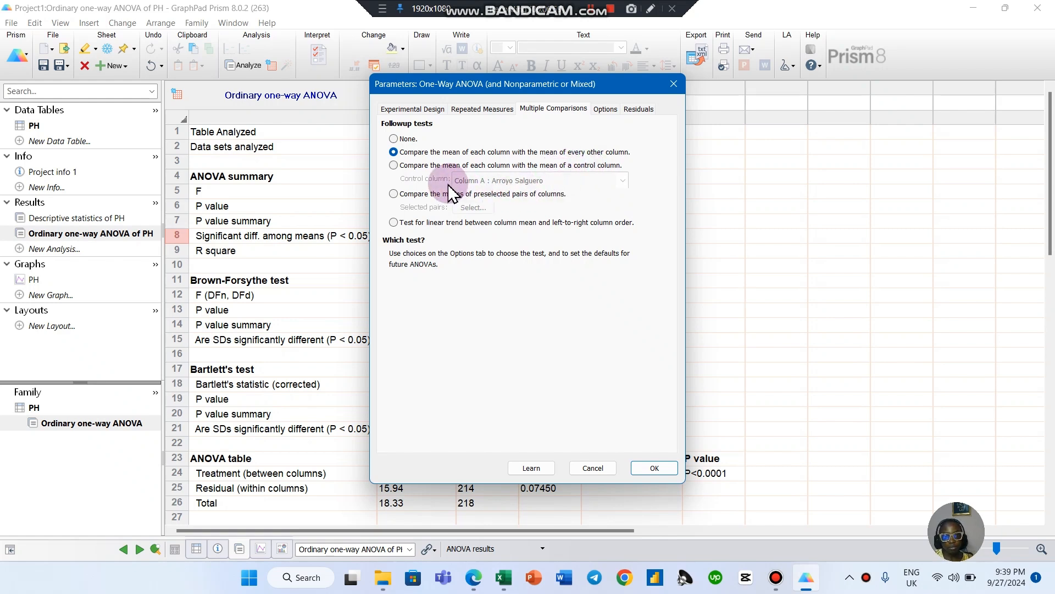
pyautogui.click(606, 109)
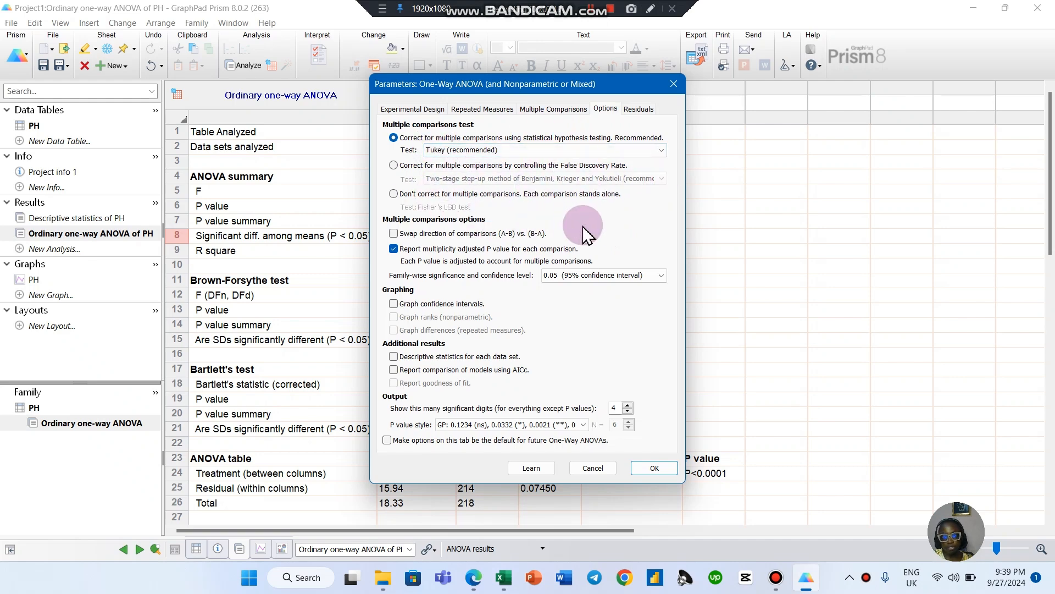
pyautogui.click(650, 150)
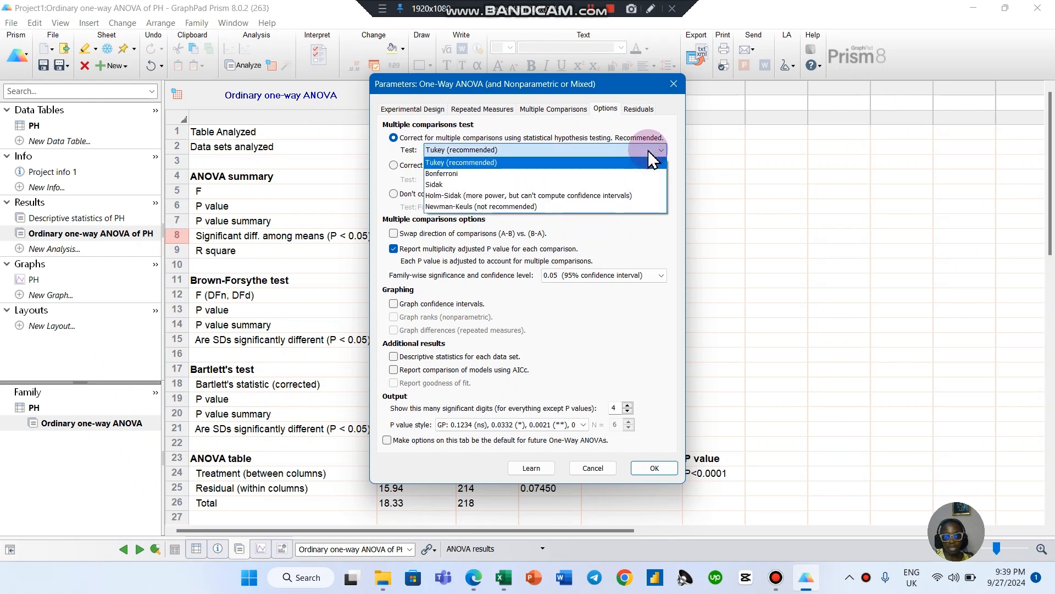
pyautogui.click(655, 251)
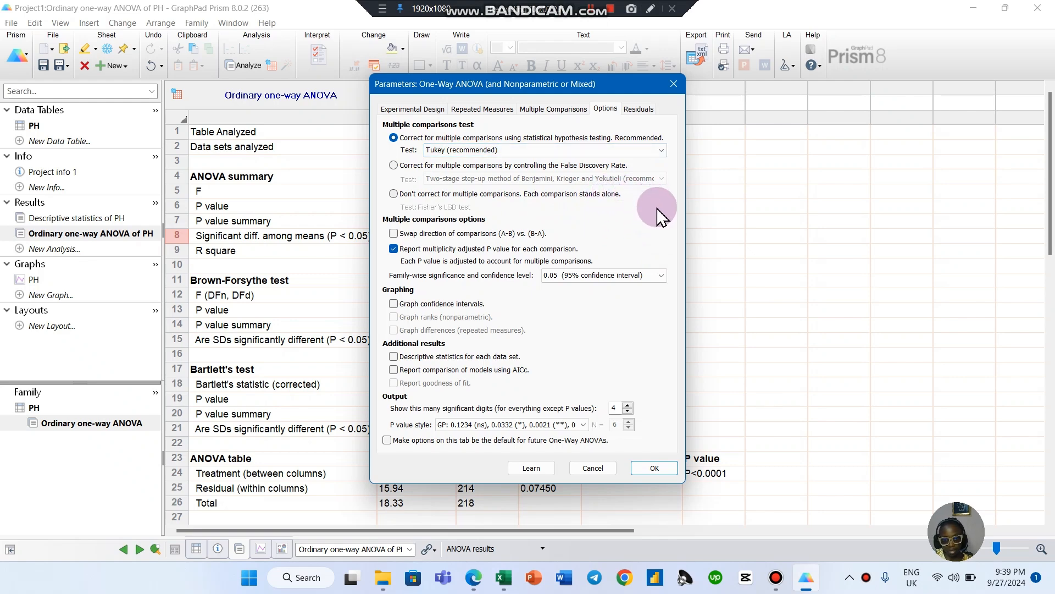
pyautogui.click(673, 467)
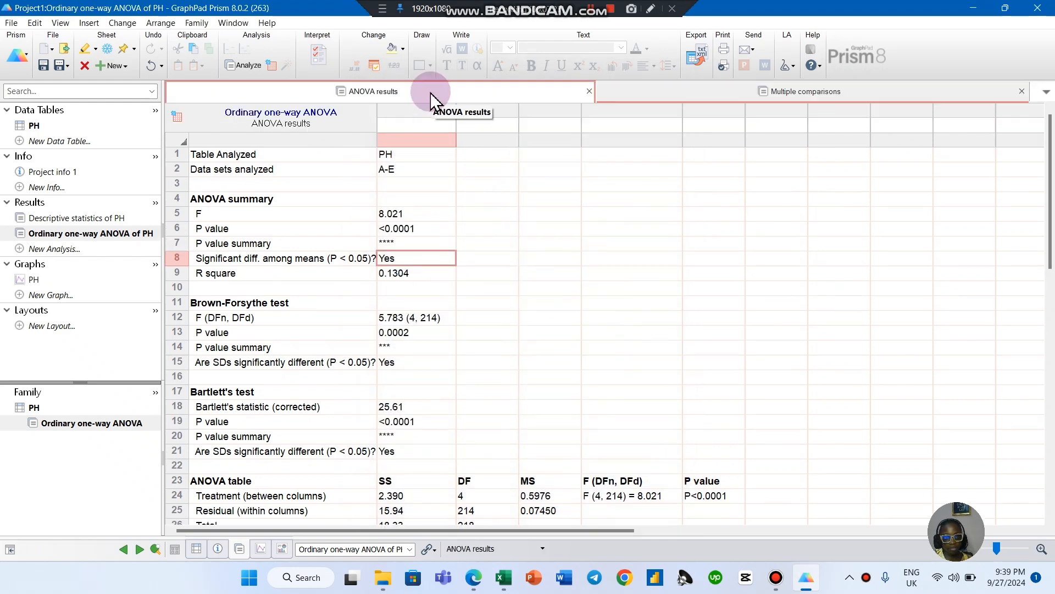
# Examine the ANOVA and Tukey multiple comparisons results, checking which pairs of sampling points differ significantly in pH
pyautogui.scroll(-9, 436, 112)
pyautogui.scroll(9, 436, 114)
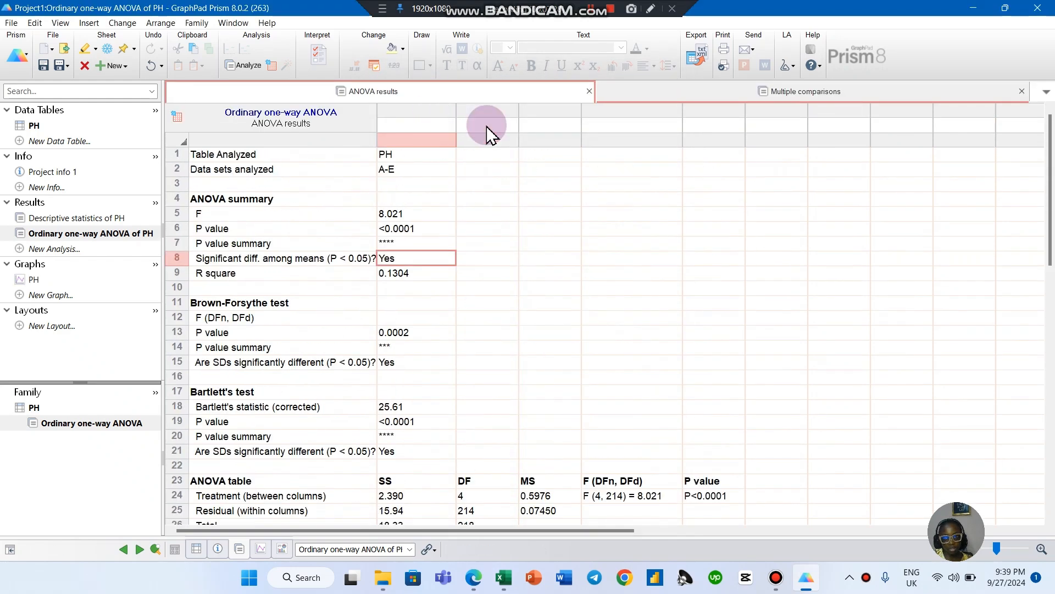
pyautogui.click(788, 94)
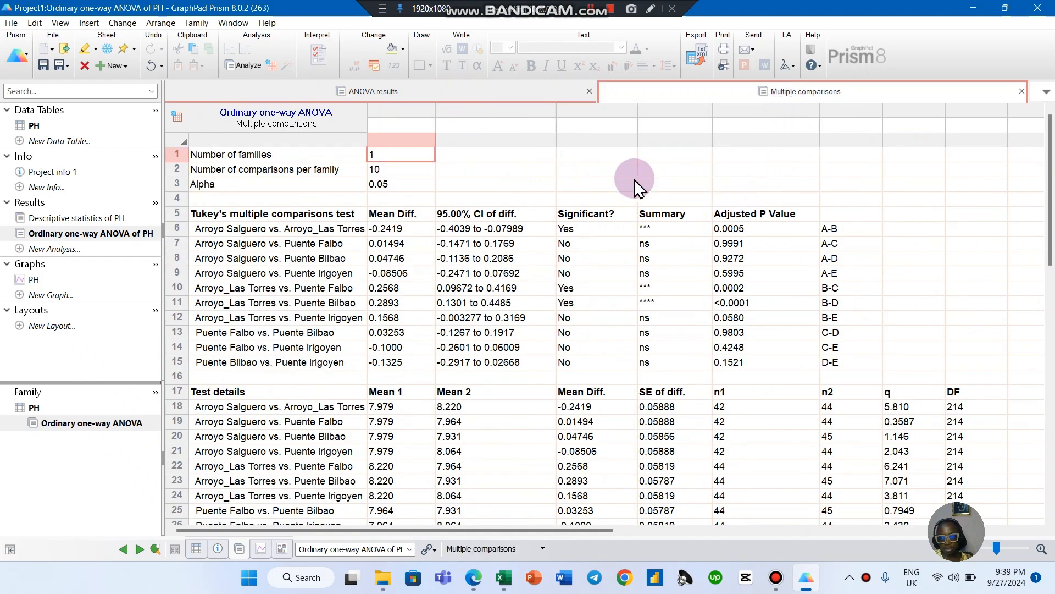
pyautogui.scroll(-5, 598, 277)
pyautogui.scroll(5, 602, 276)
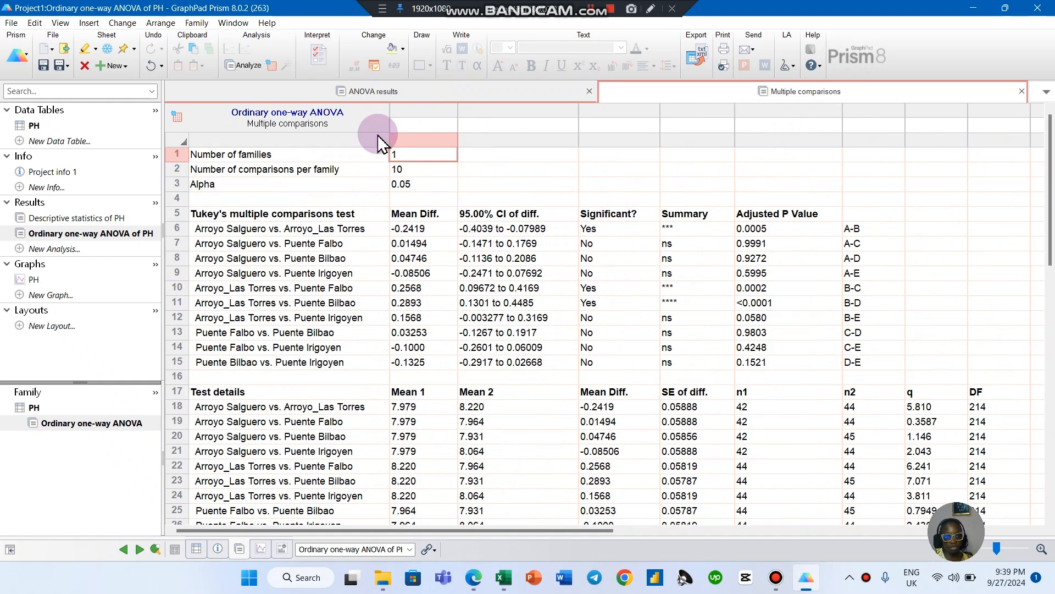
pyautogui.click(238, 229)
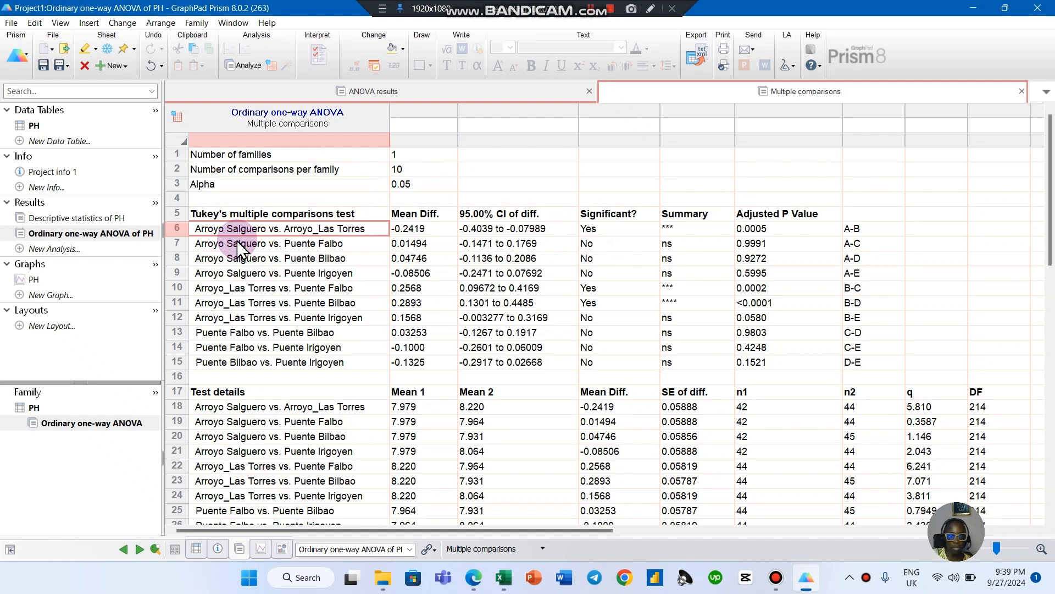
pyautogui.click(308, 273)
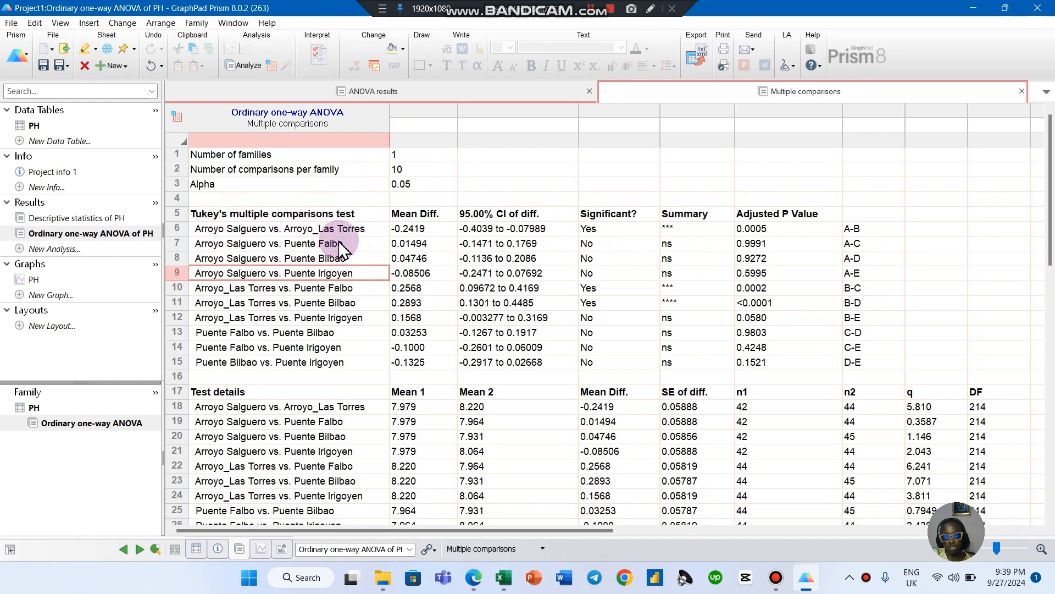
pyautogui.click(677, 231)
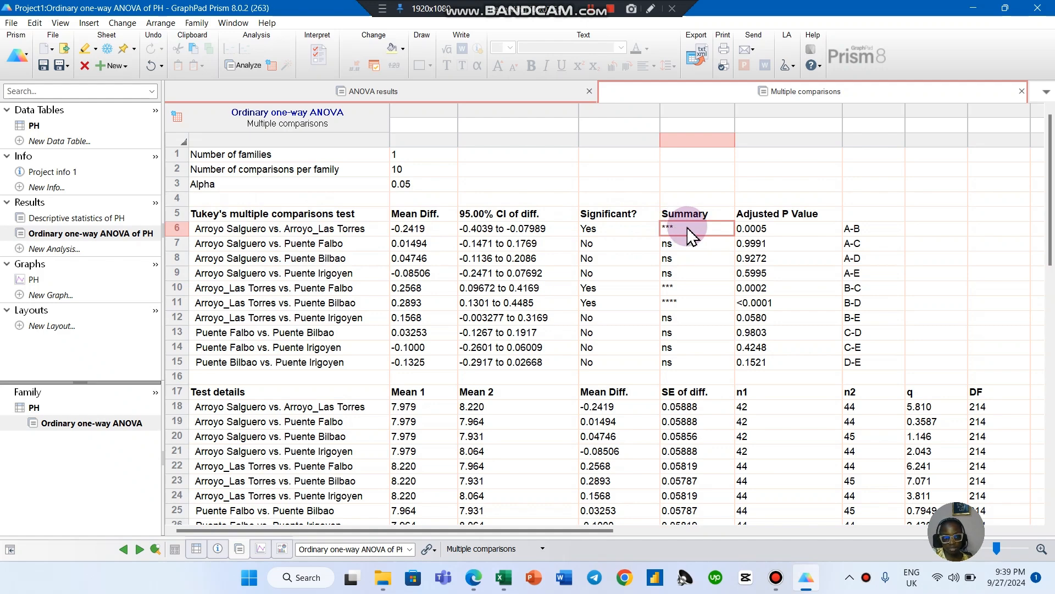
pyautogui.click(663, 289)
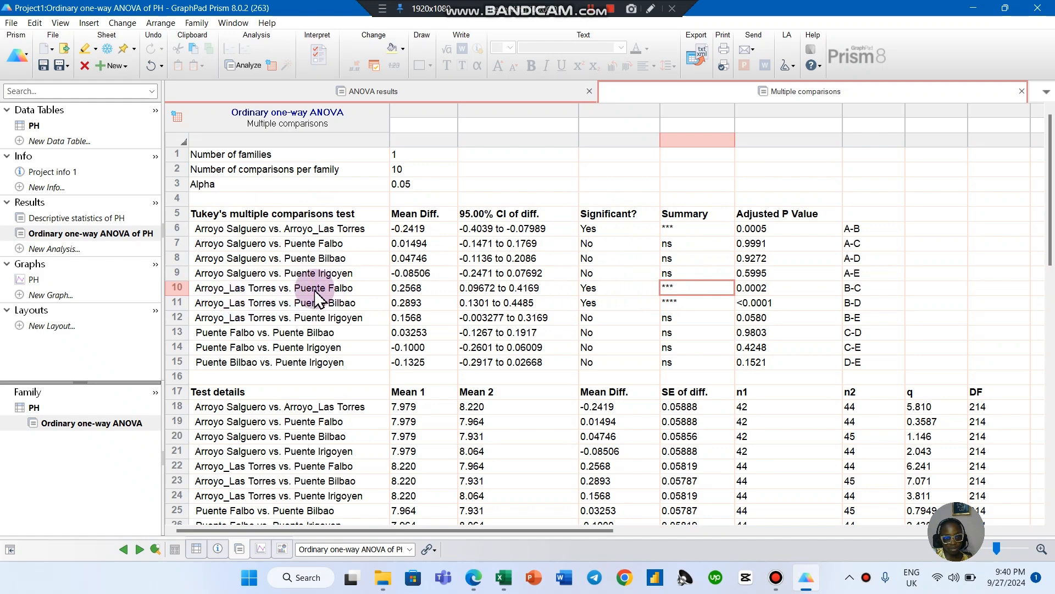
pyautogui.click(671, 303)
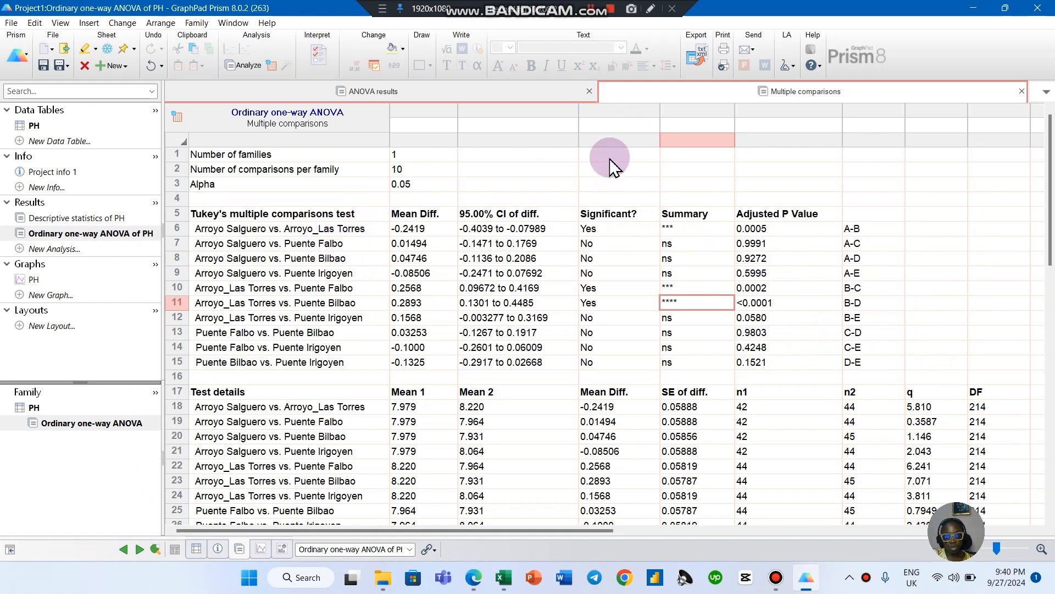
pyautogui.click(497, 95)
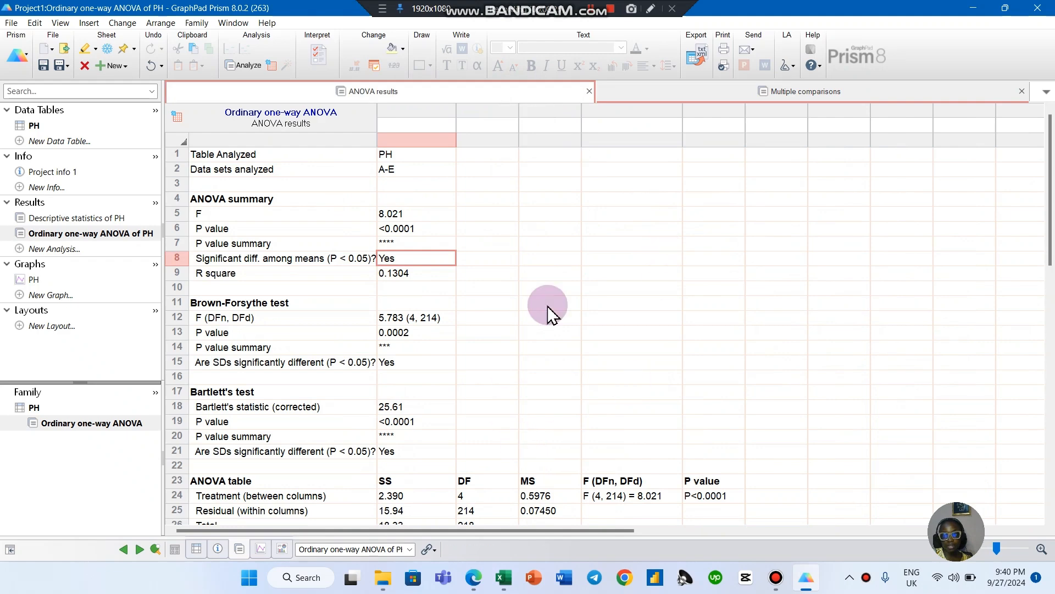
pyautogui.click(794, 96)
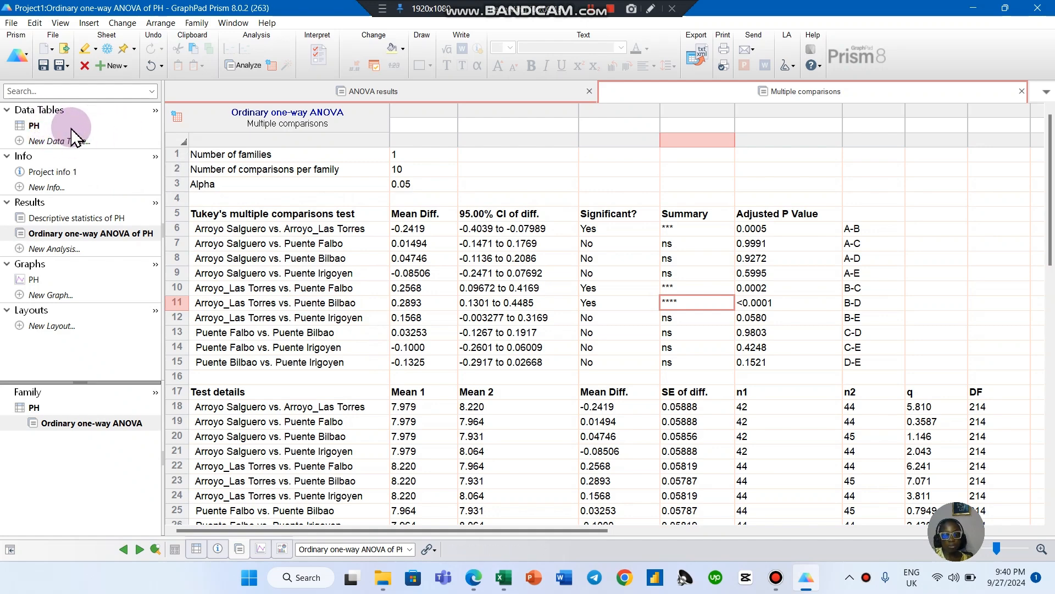
# Switch to the River water parameters workbook in Excel and review the other parameter columns on the Arroyo_Las Torres sheet, from EC to Total Cl-
pyautogui.click(504, 580)
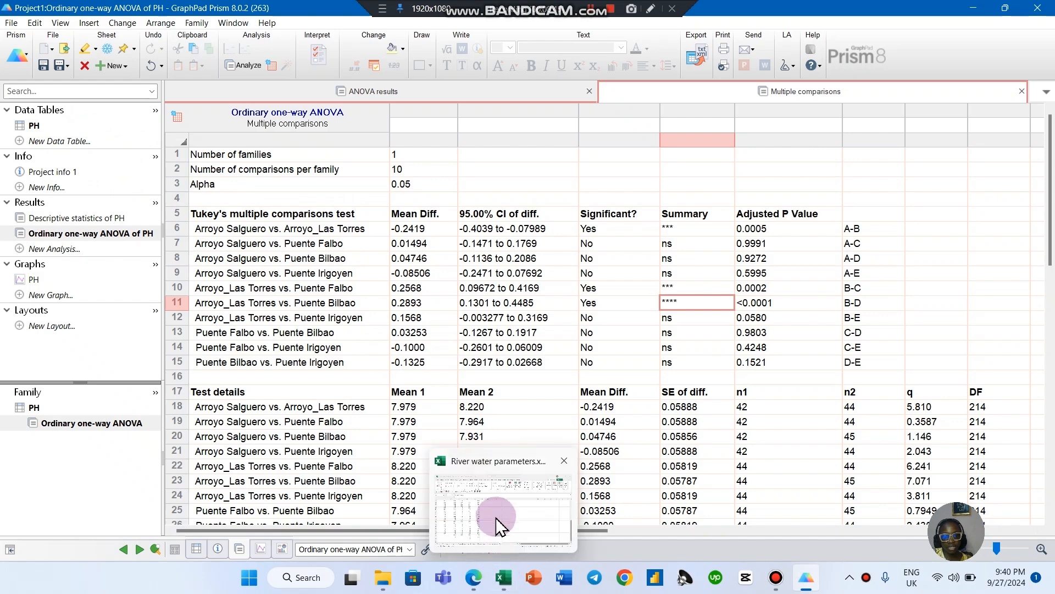
pyautogui.click(500, 519)
pyautogui.click(118, 536)
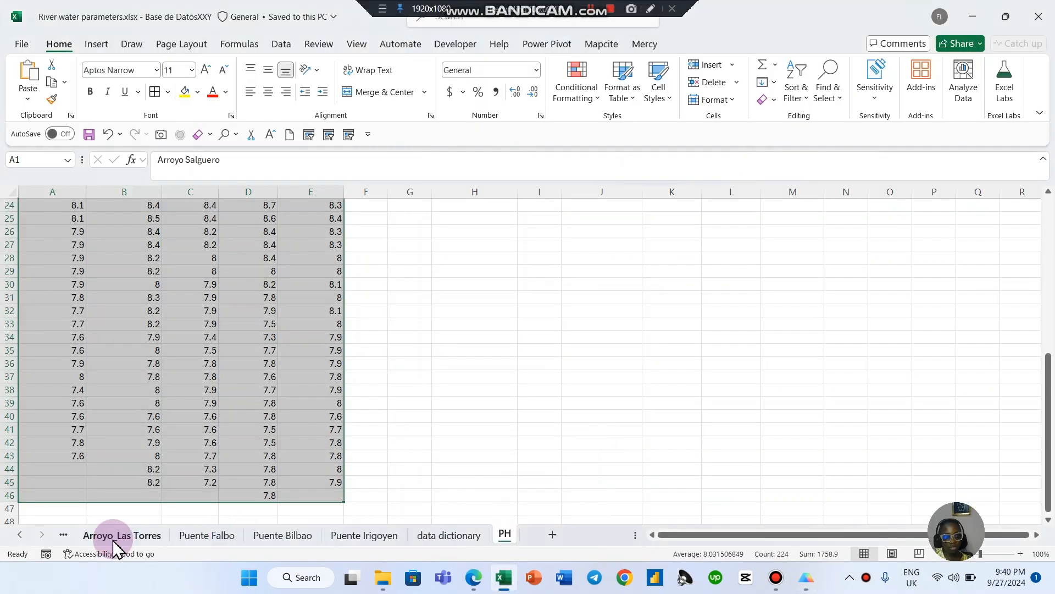
pyautogui.scroll(4, 700, 444)
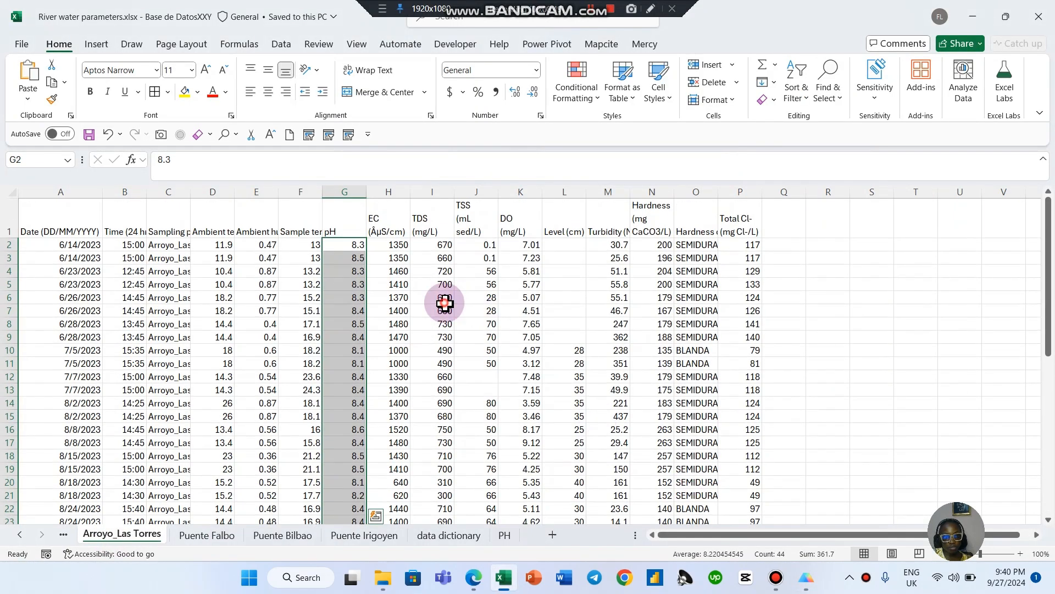
pyautogui.moveTo(380, 215); pyautogui.dragTo(605, 212)
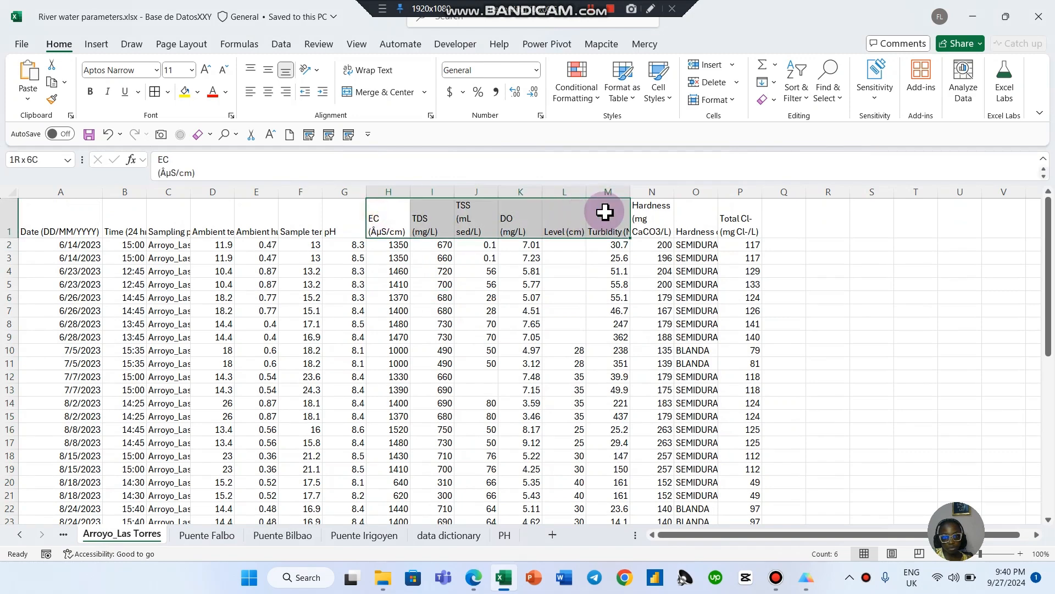
pyautogui.click(737, 216)
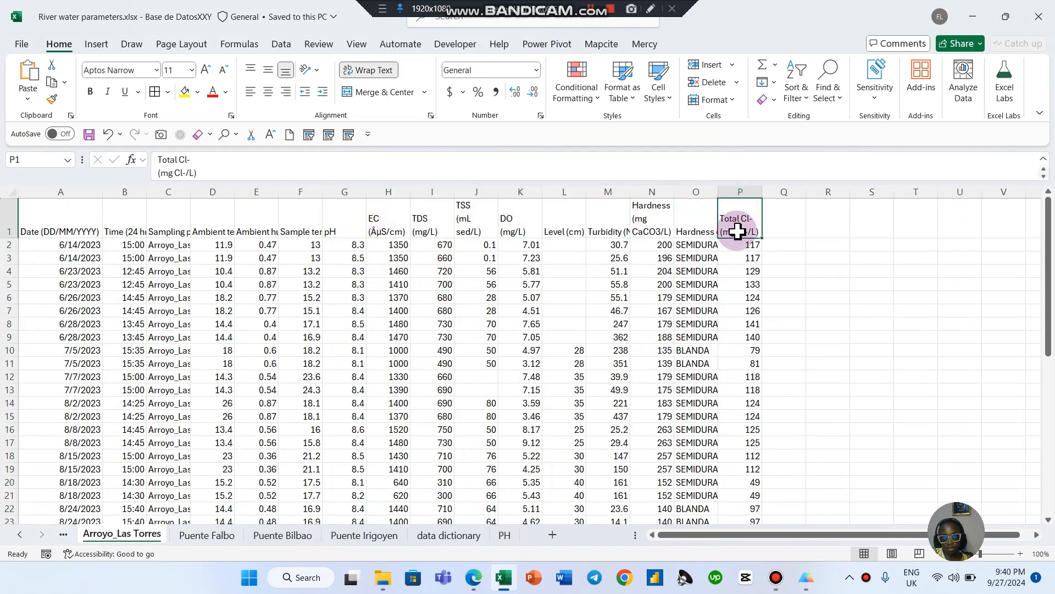
# Switch back to GraphPad Prism and open the PH data table
pyautogui.moveTo(806, 578)
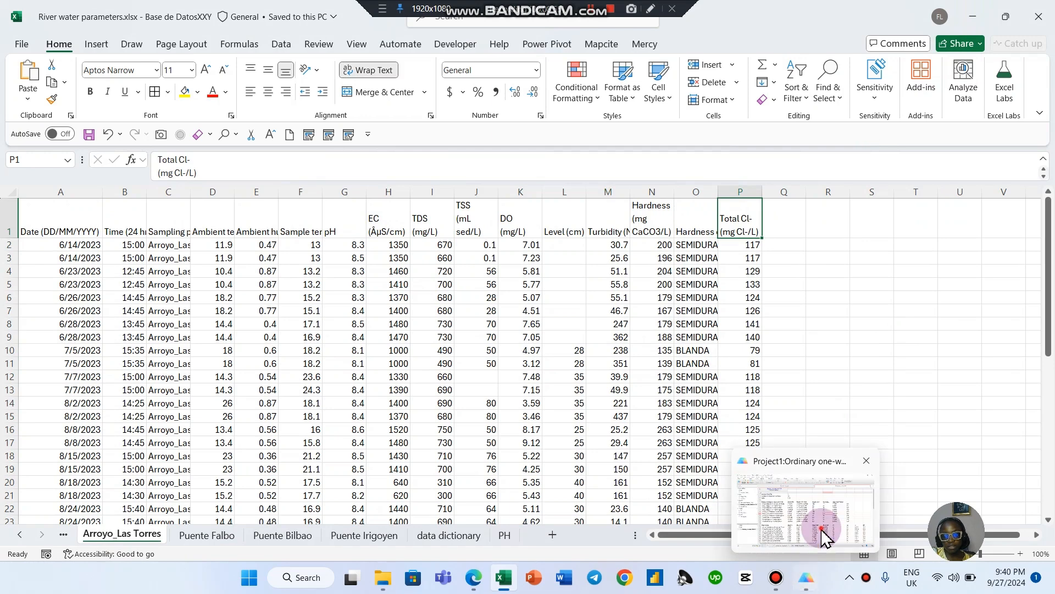
pyautogui.click(824, 536)
pyautogui.click(32, 126)
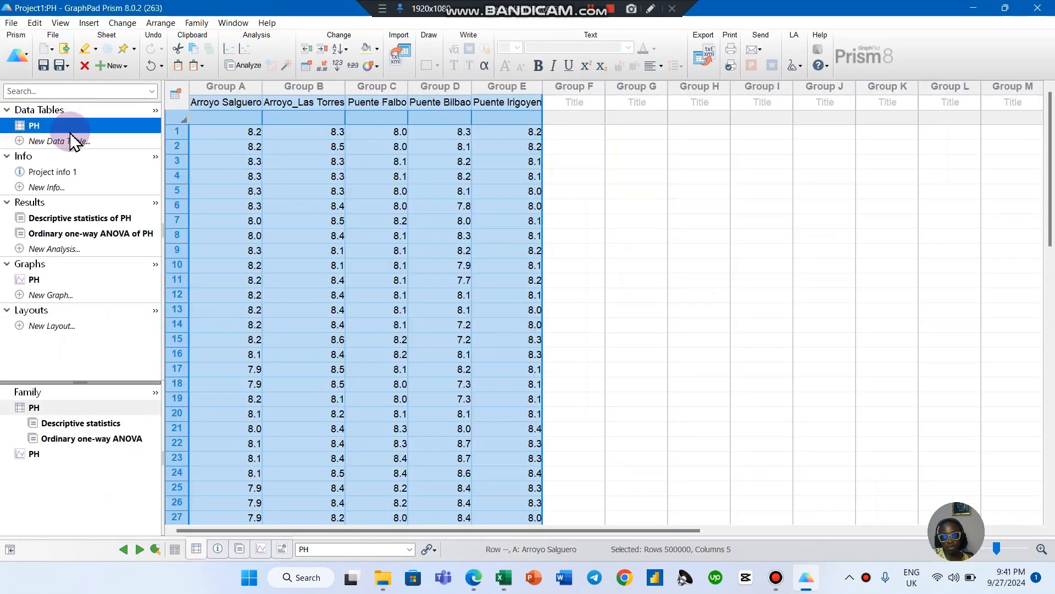
pyautogui.click(42, 141)
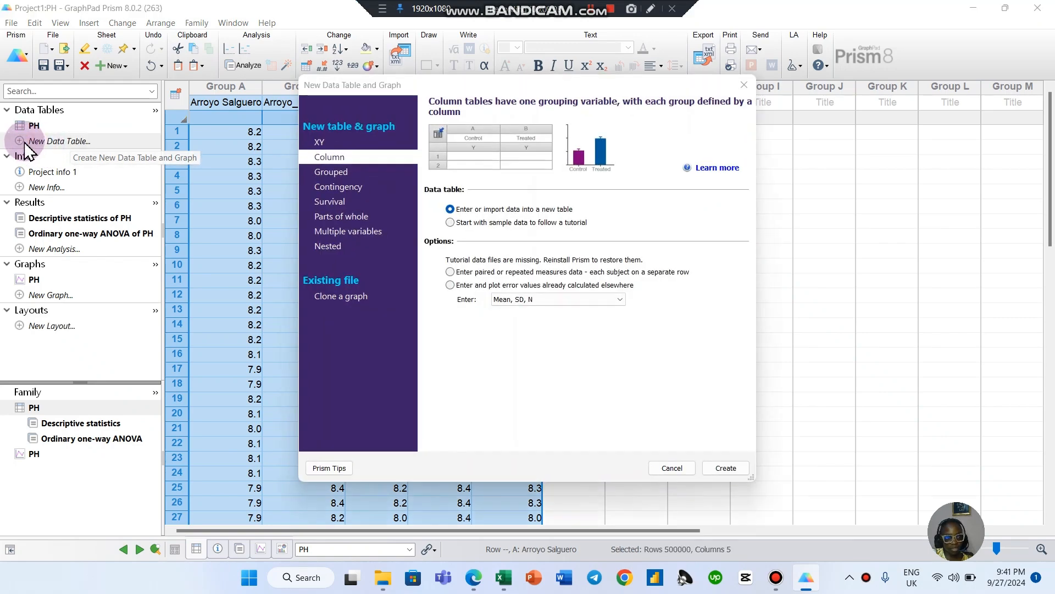
pyautogui.click(329, 159)
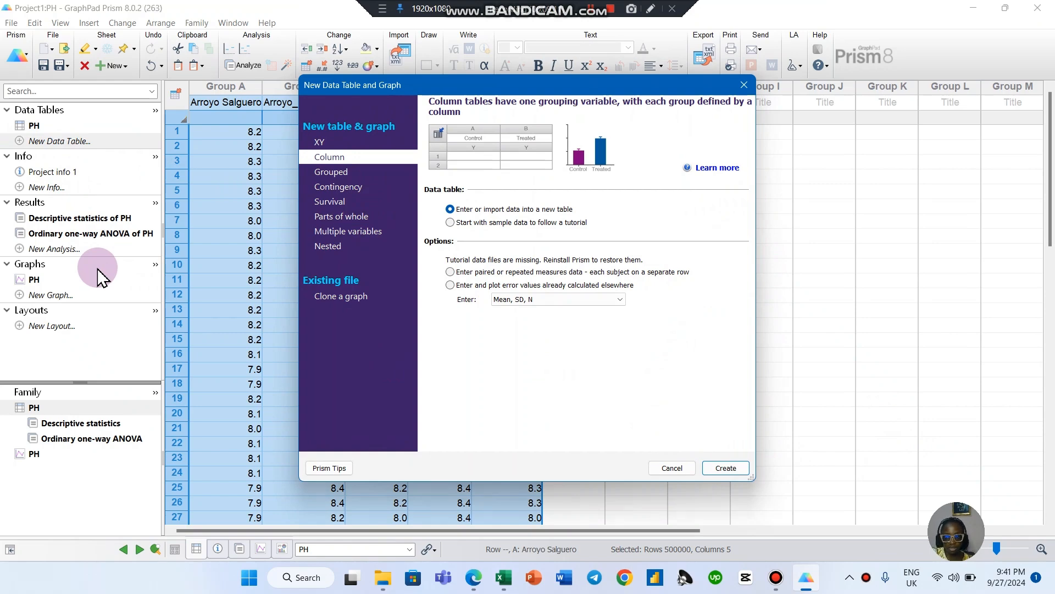
pyautogui.click(743, 85)
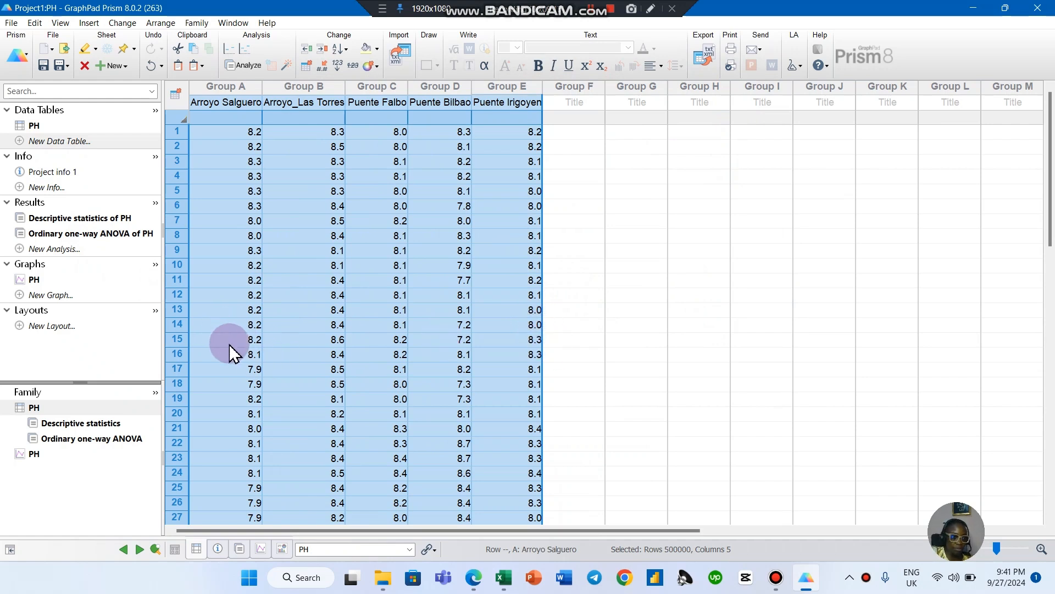
# Duplicate the PH data table together with its linked sheets and layouts under the name DO, and select the new DO data table
pyautogui.moveTo(100, 242)
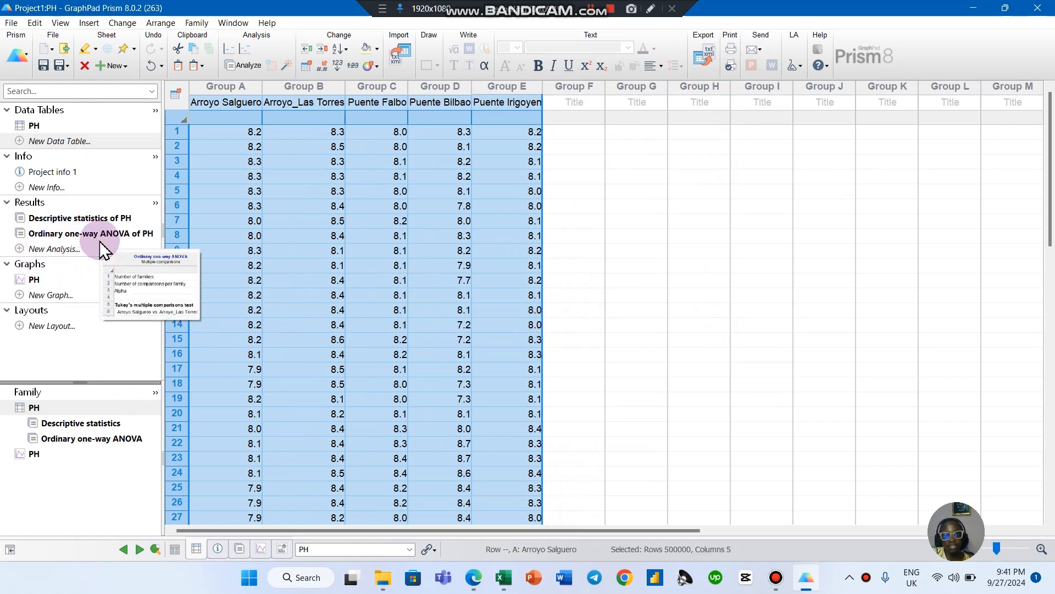
pyautogui.click(65, 128)
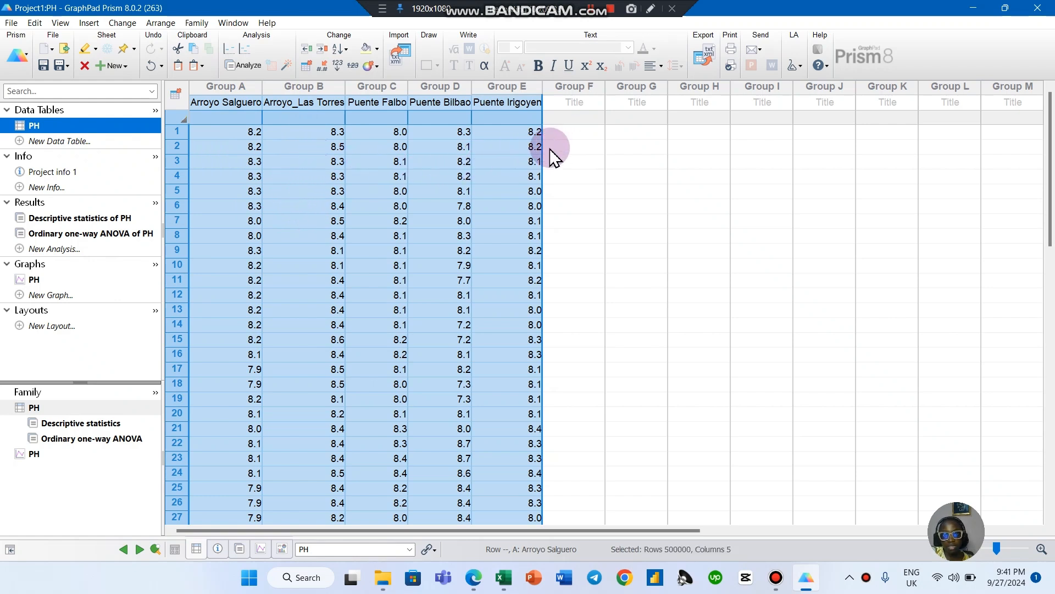
pyautogui.rightClick(69, 131)
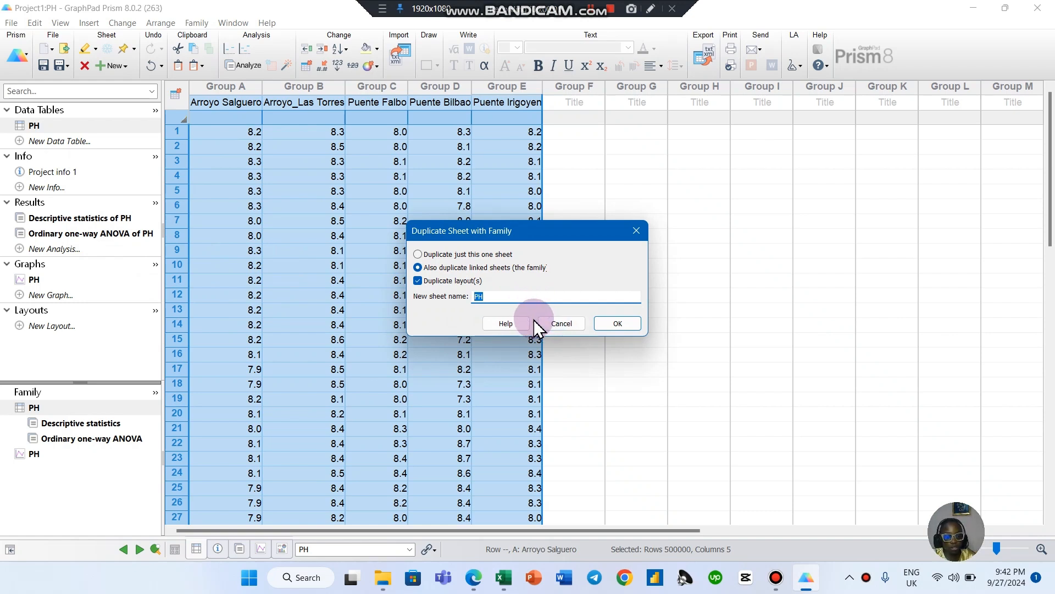
pyautogui.write('R')
pyautogui.press('BackSpace')
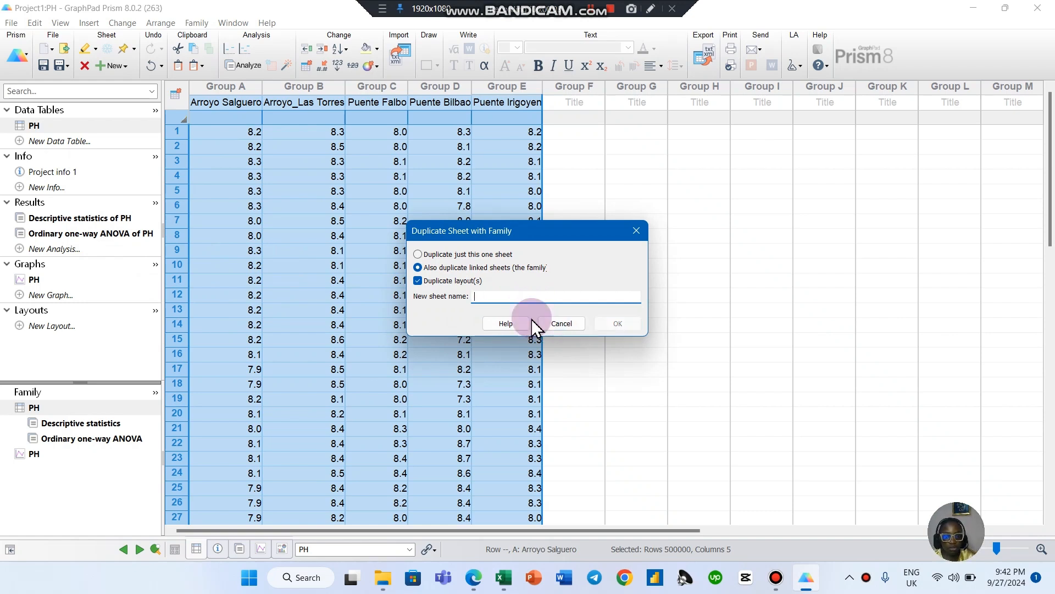
pyautogui.write('D')
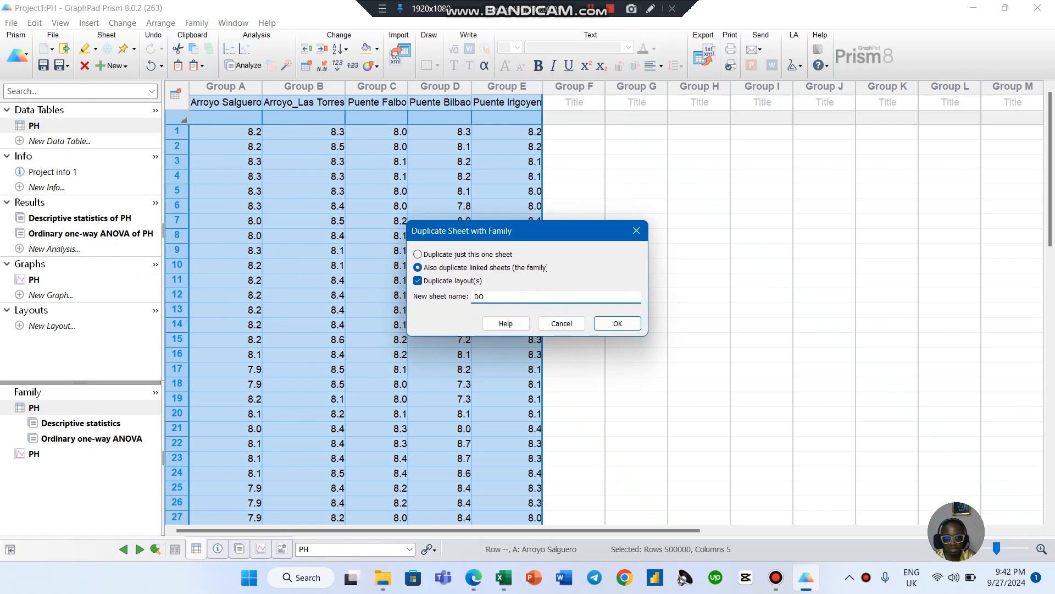
pyautogui.write('O')
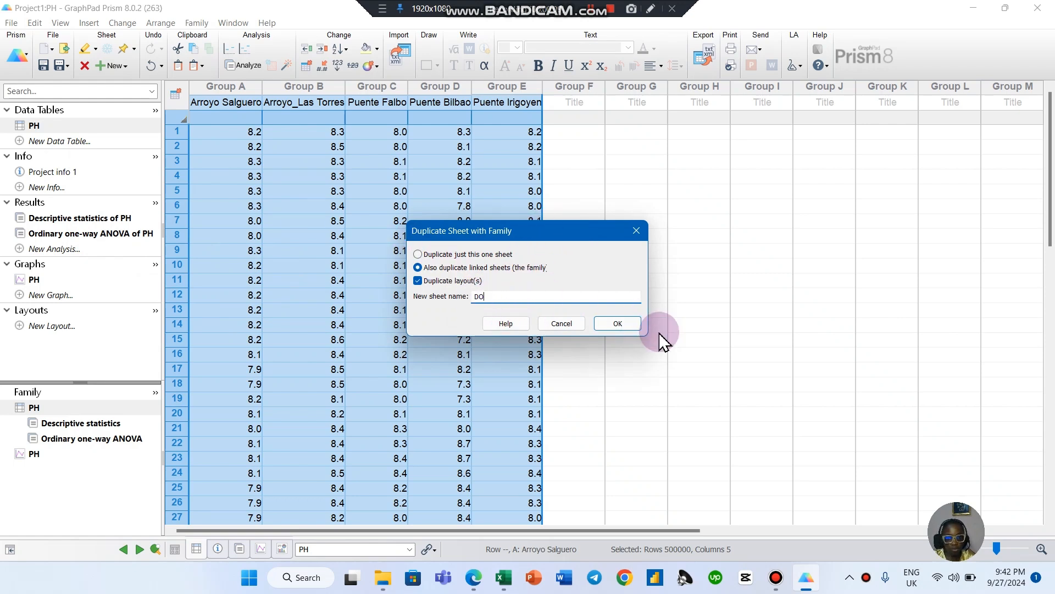
pyautogui.click(618, 324)
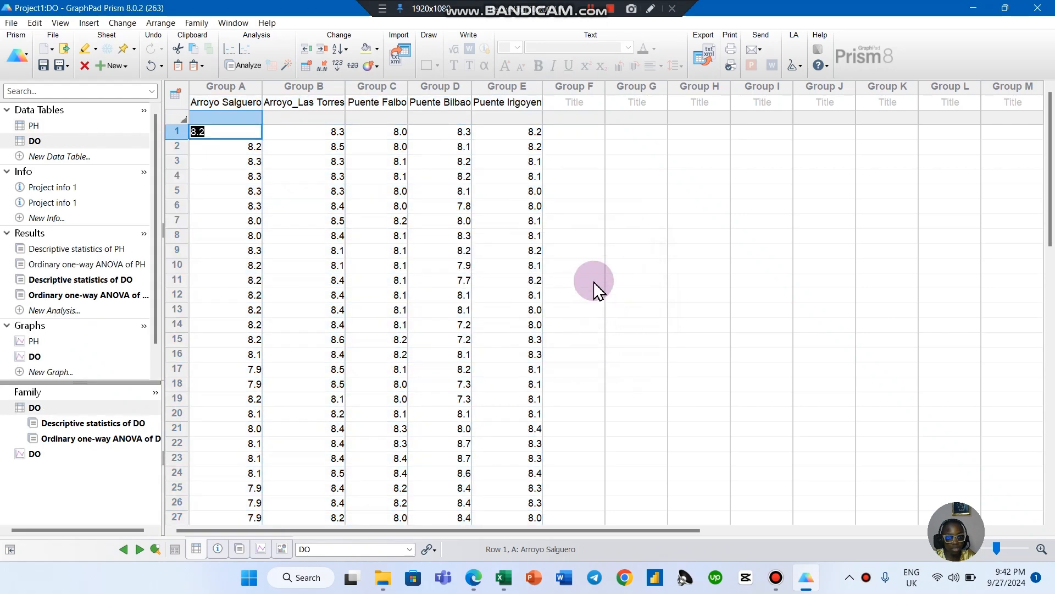
pyautogui.click(132, 126)
pyautogui.click(110, 142)
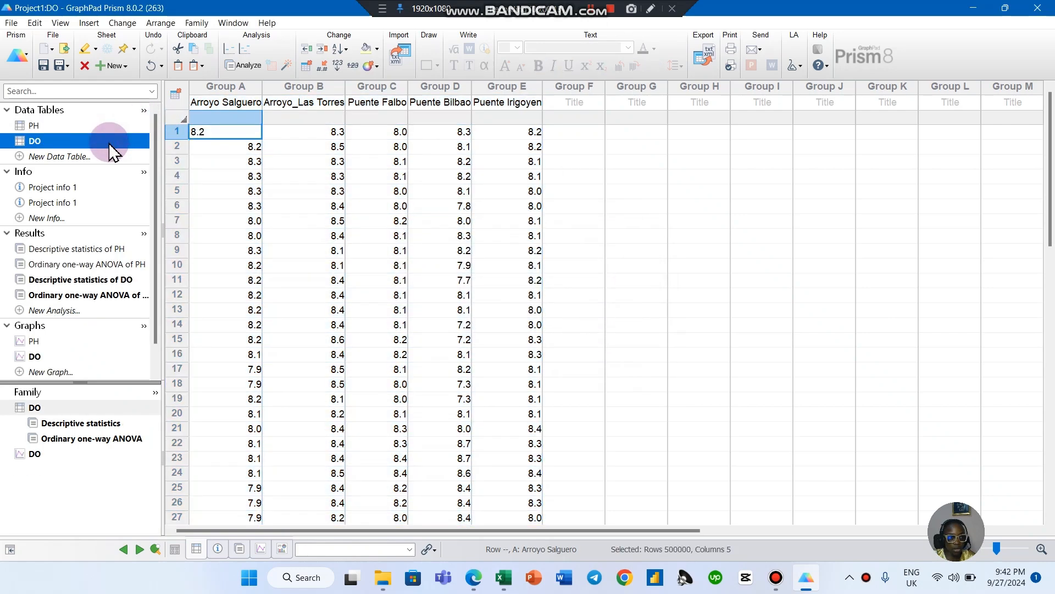
# Clear the copied pH values from all five sampling point columns, Groups A to E, of the DO data table
pyautogui.click(239, 116)
pyautogui.moveTo(249, 121); pyautogui.dragTo(505, 134)
pyautogui.press('Delete')
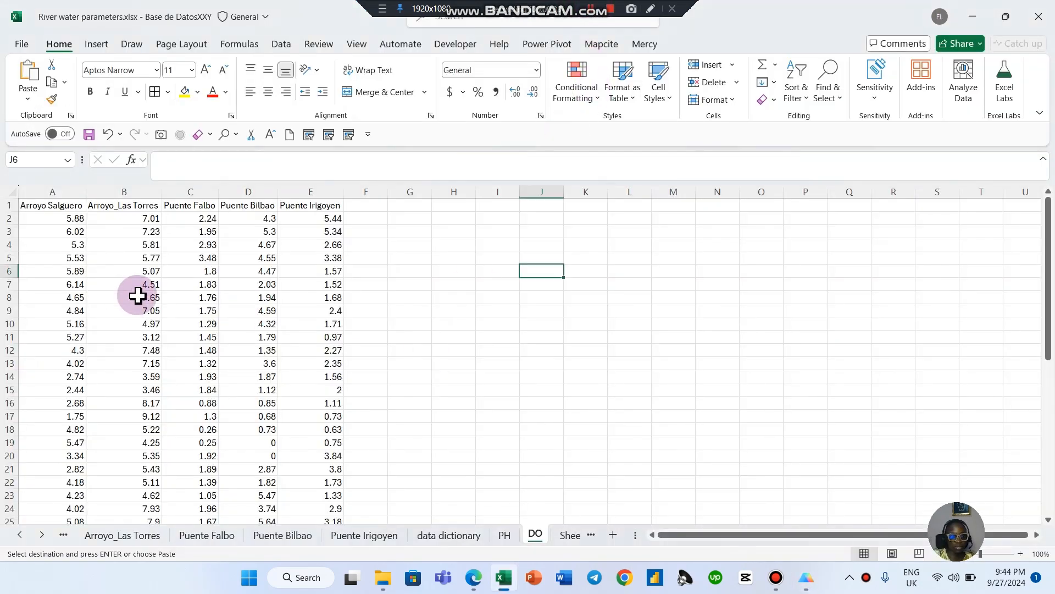
# Switch to the River water parameters workbook in Excel and copy the values of all five sampling points, A2:E46, from the DO sheet
pyautogui.scroll(-13, 140, 295)
pyautogui.scroll(13, 144, 296)
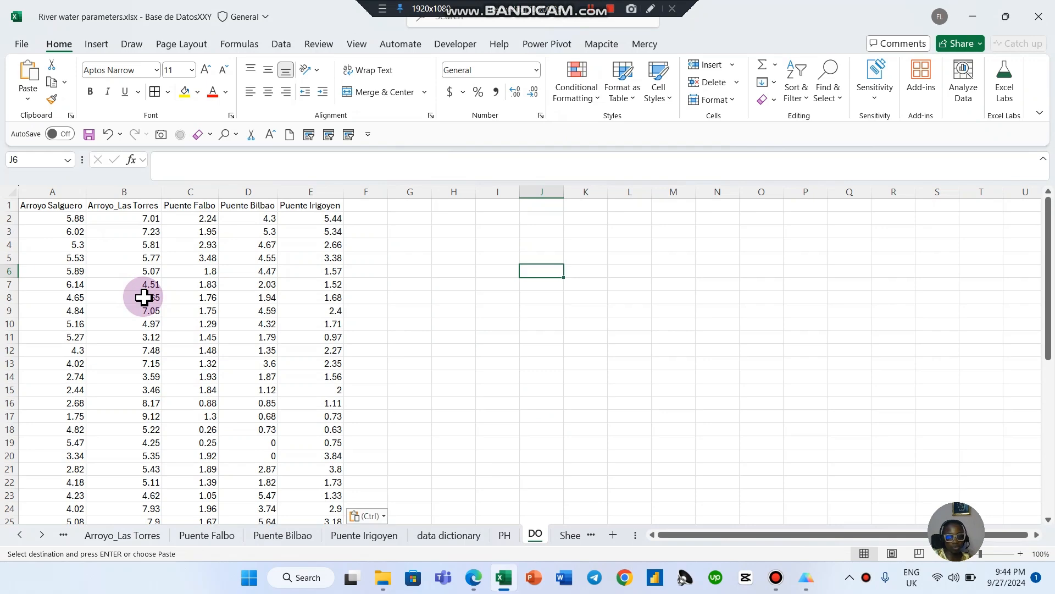
pyautogui.moveTo(52, 217); pyautogui.dragTo(302, 237)
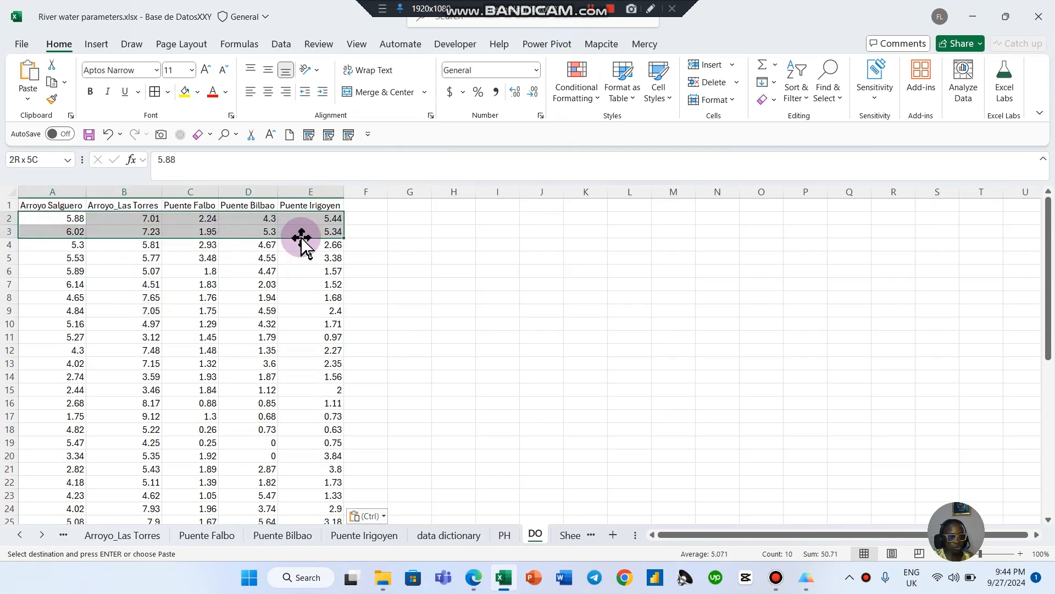
pyautogui.hotkey('ctrl', 'shift', 'Down')
pyautogui.hotkey('shift', 'Down')
pyautogui.hotkey('shift', 'Down')
pyautogui.hotkey('shift', 'Down')
pyautogui.hotkey('shift', 'Down')
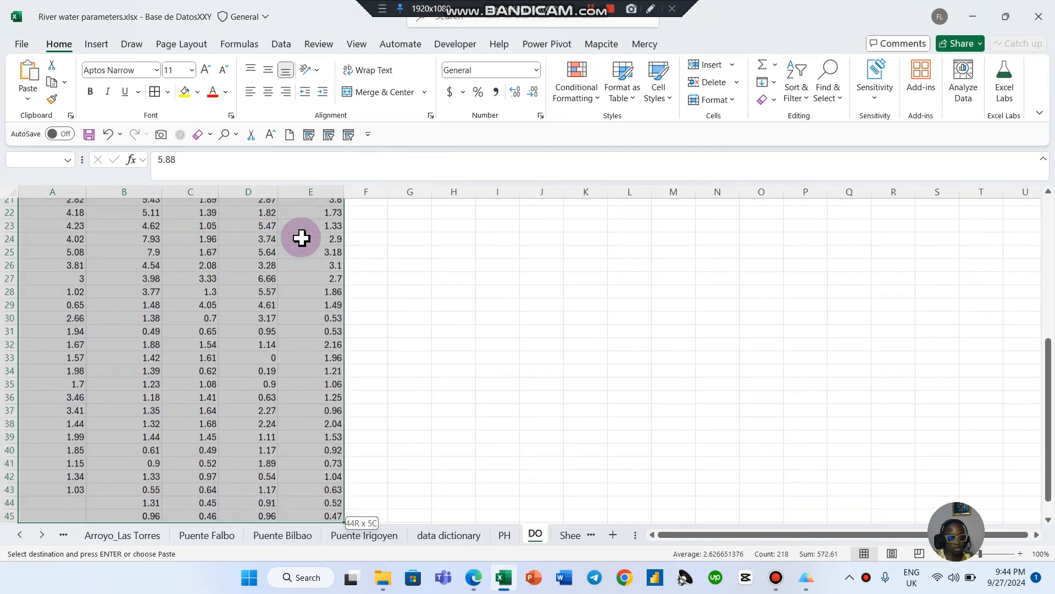
pyautogui.hotkey('shift', 'Up')
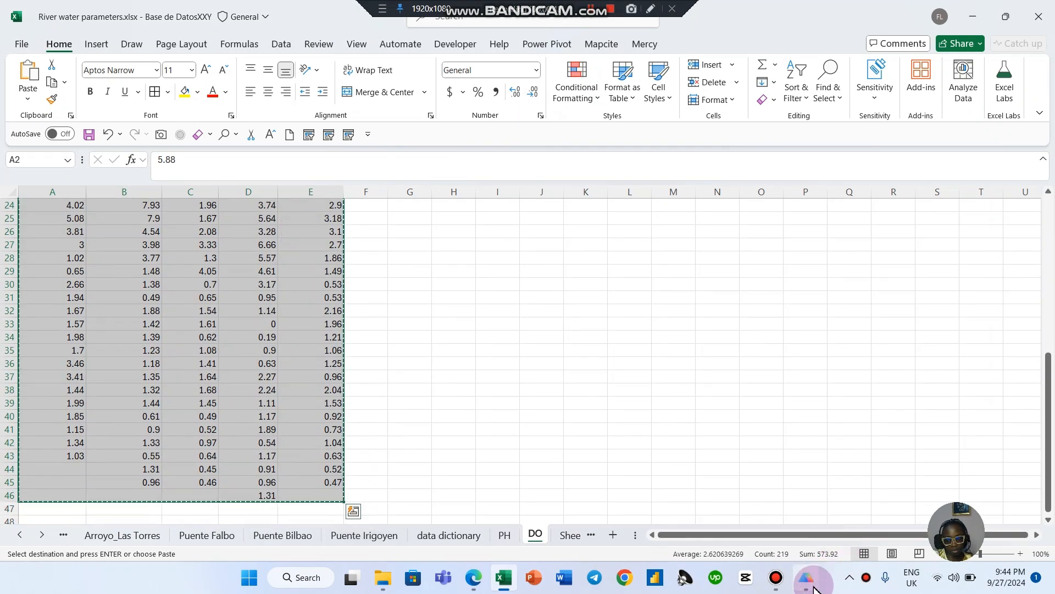
# Switch to GraphPad Prism and select the first Arroyo Salguero cell of the DO data table
pyautogui.moveTo(808, 583)
pyautogui.click(765, 503)
pyautogui.click(246, 138)
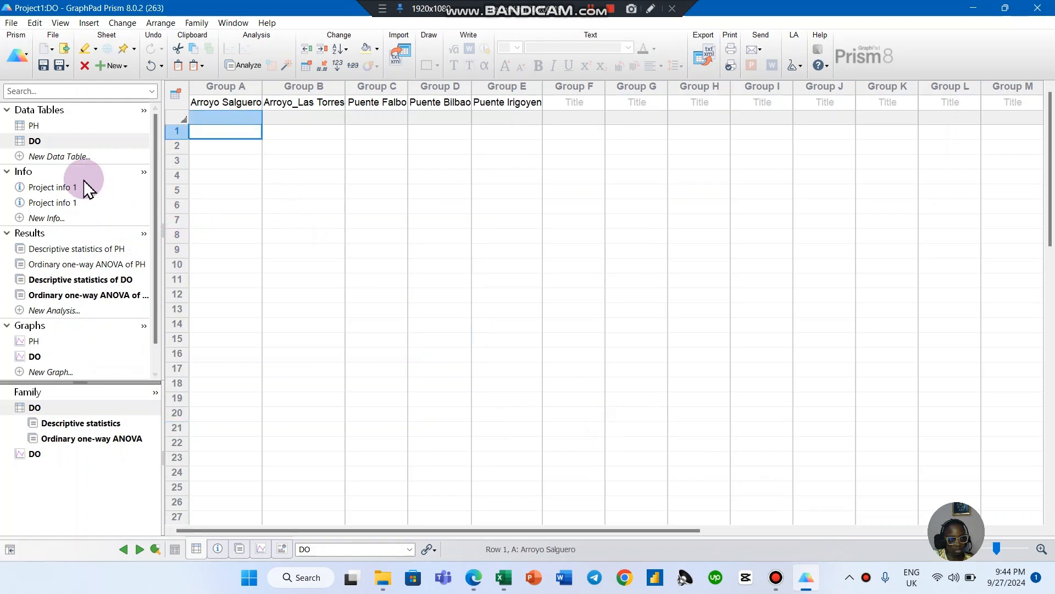
# Check the Descriptive statistics of DO results sheet and return to the DO data table
pyautogui.click(97, 279)
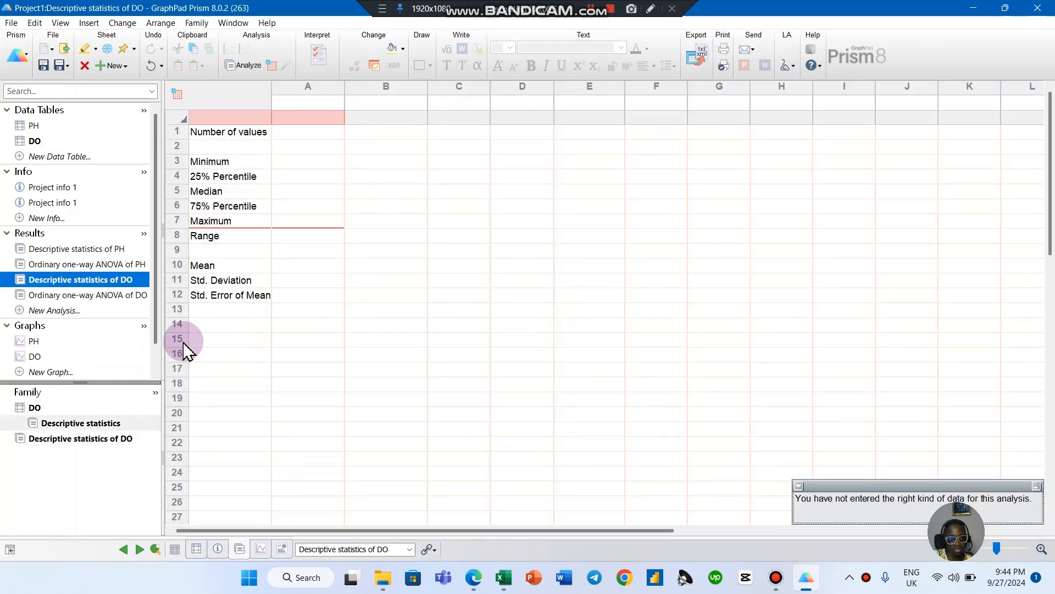
pyautogui.click(110, 422)
pyautogui.click(113, 424)
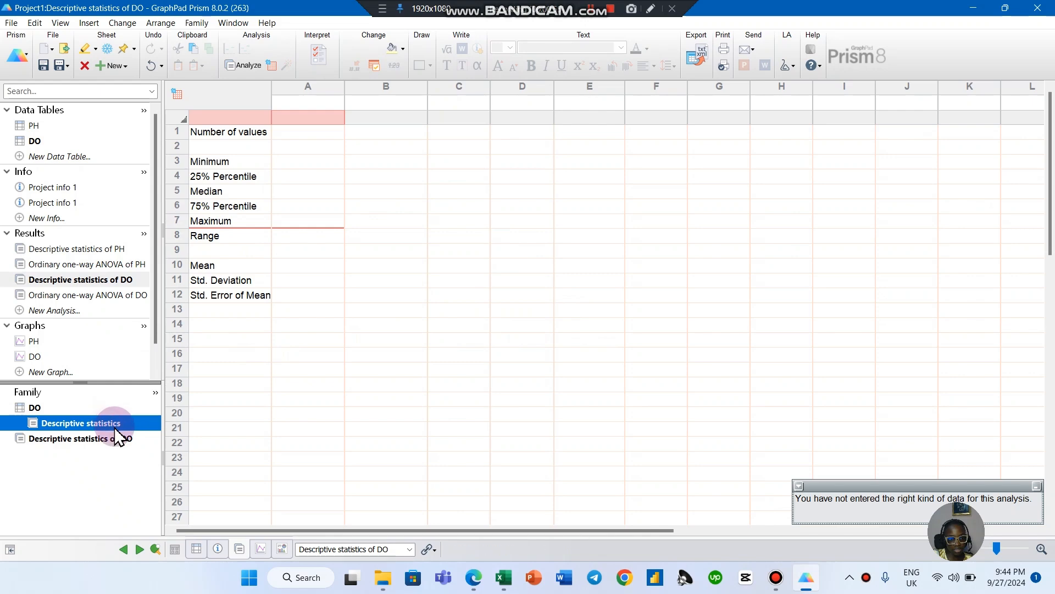
pyautogui.click(109, 439)
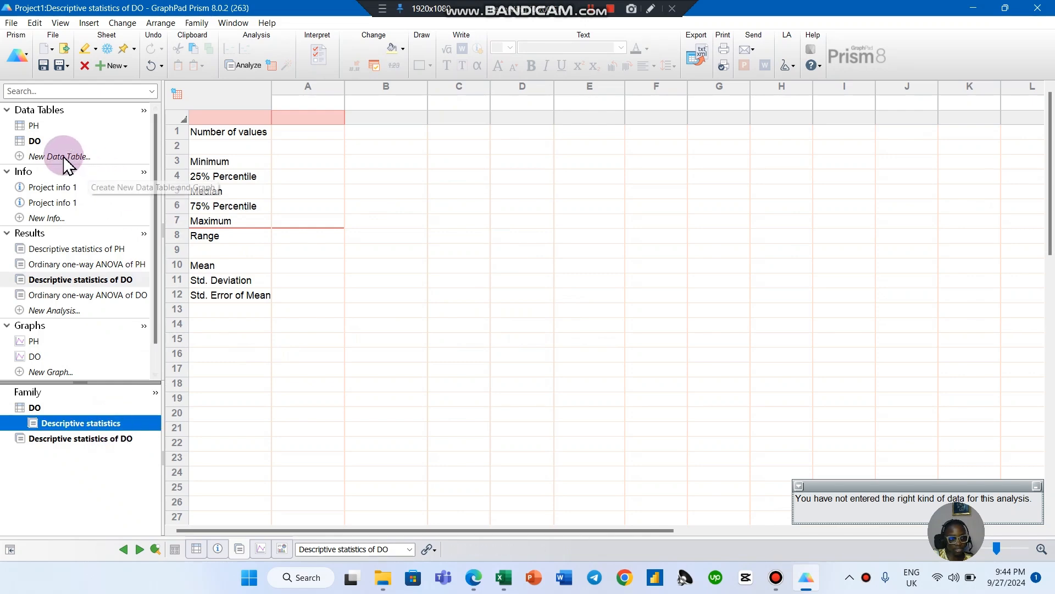
pyautogui.click(55, 141)
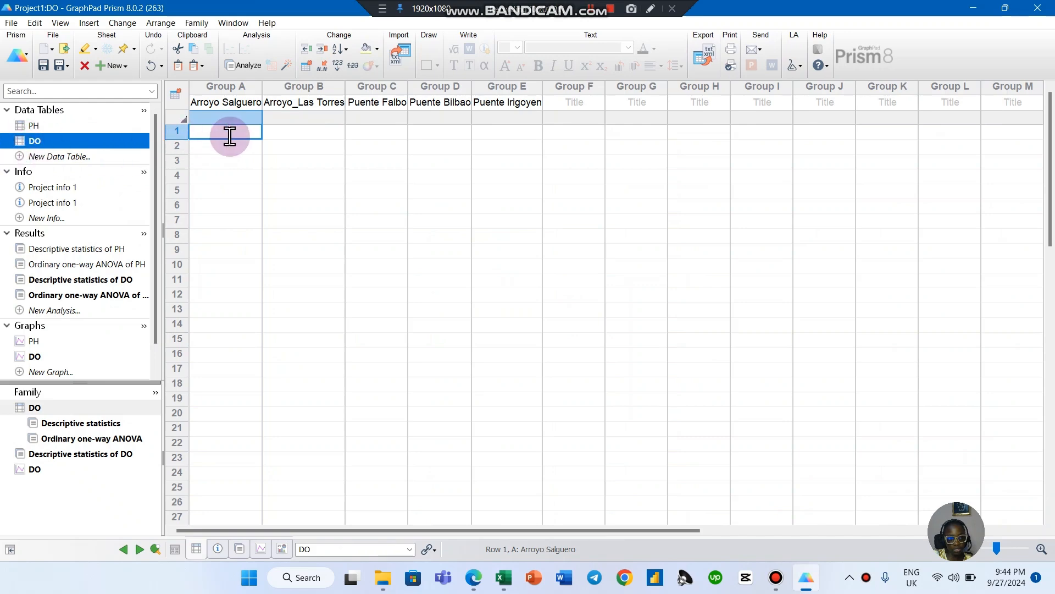
# Paste the copied DO values into Groups A to E of the DO data table, starting at row 1, and check the pasted rows
pyautogui.hotkey('ctrl', 'v')
pyautogui.scroll(-10, 384, 175)
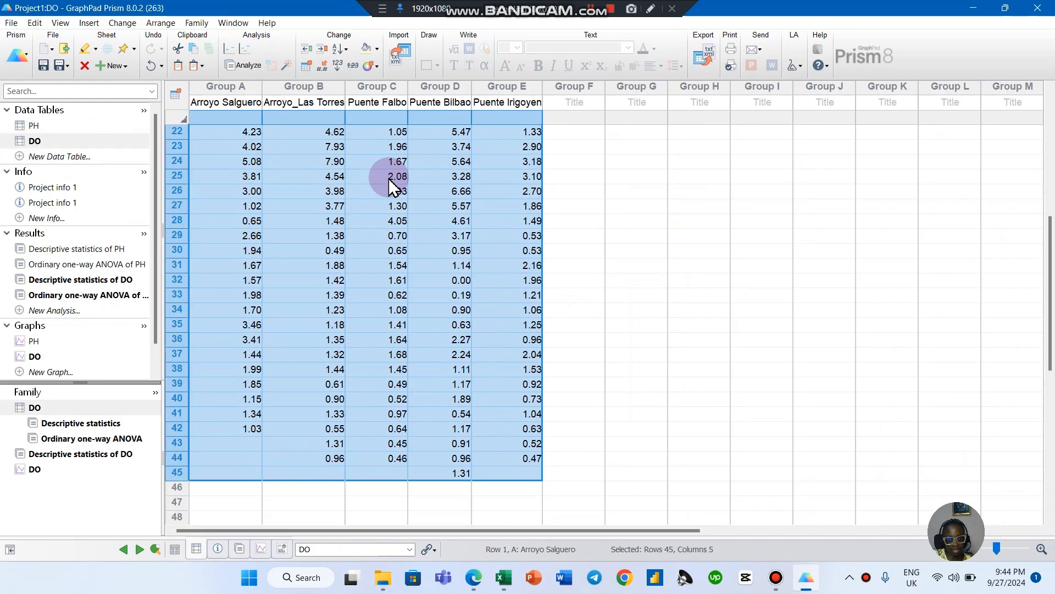
pyautogui.scroll(4, 390, 181)
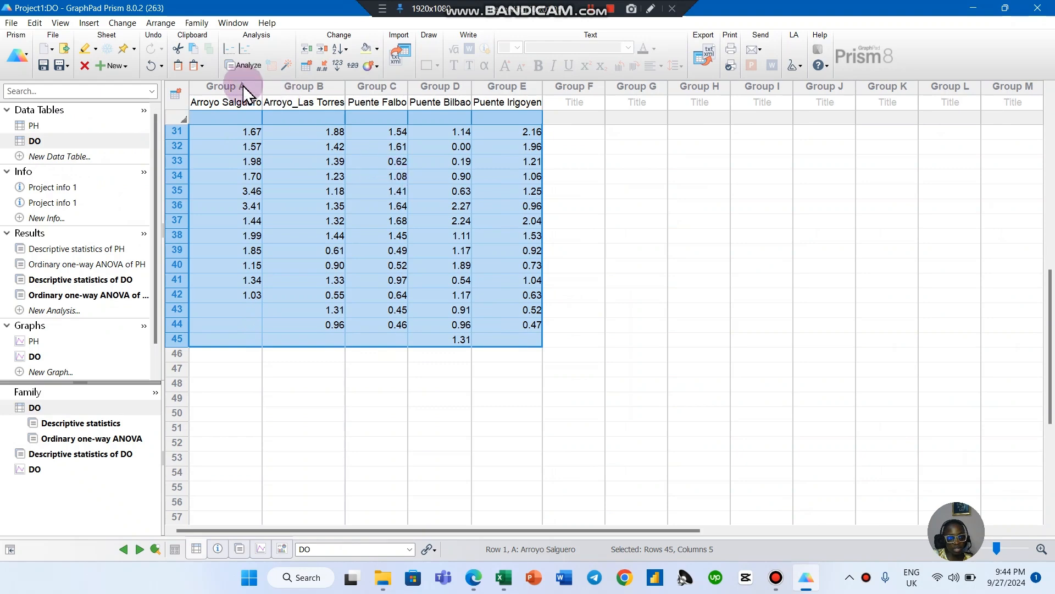
pyautogui.scroll(10, 422, 245)
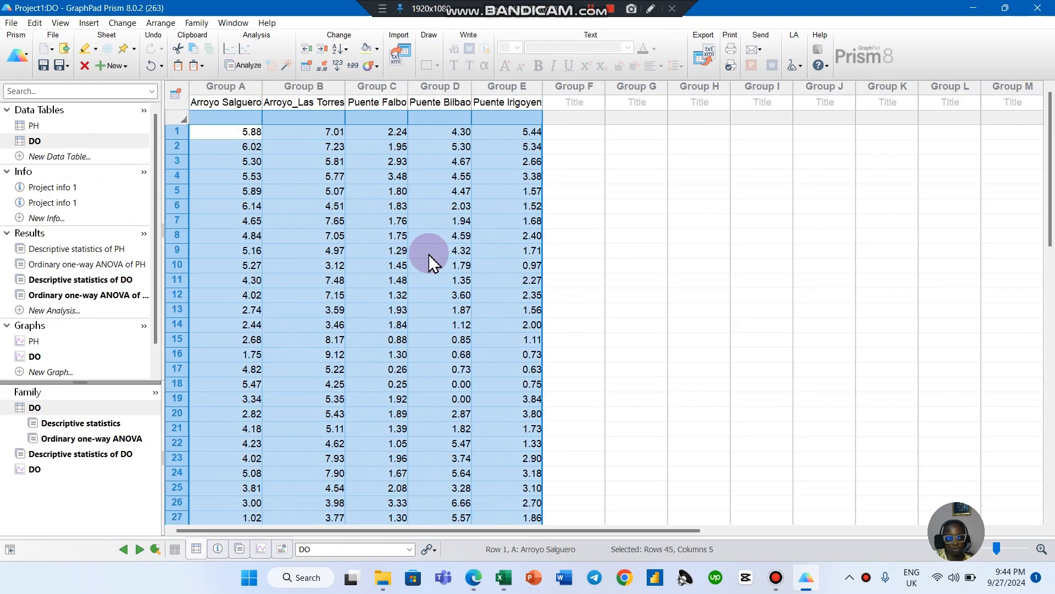
# Examine the descriptive statistics of DO and its ordinary one-way ANOVA, including the Tukey multiple comparisons and the ANOVA results
pyautogui.click(105, 280)
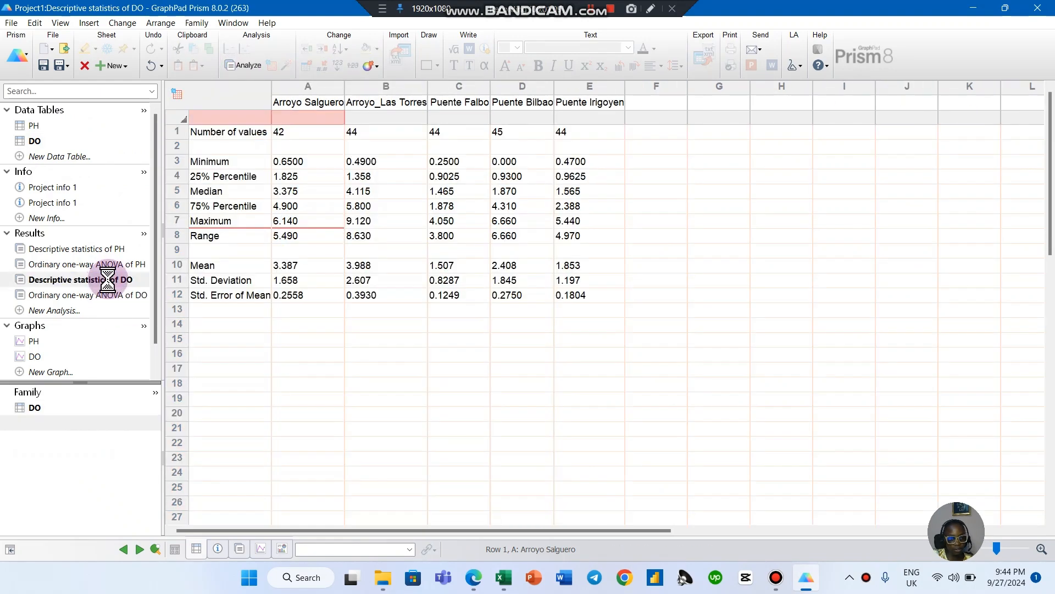
pyautogui.click(384, 230)
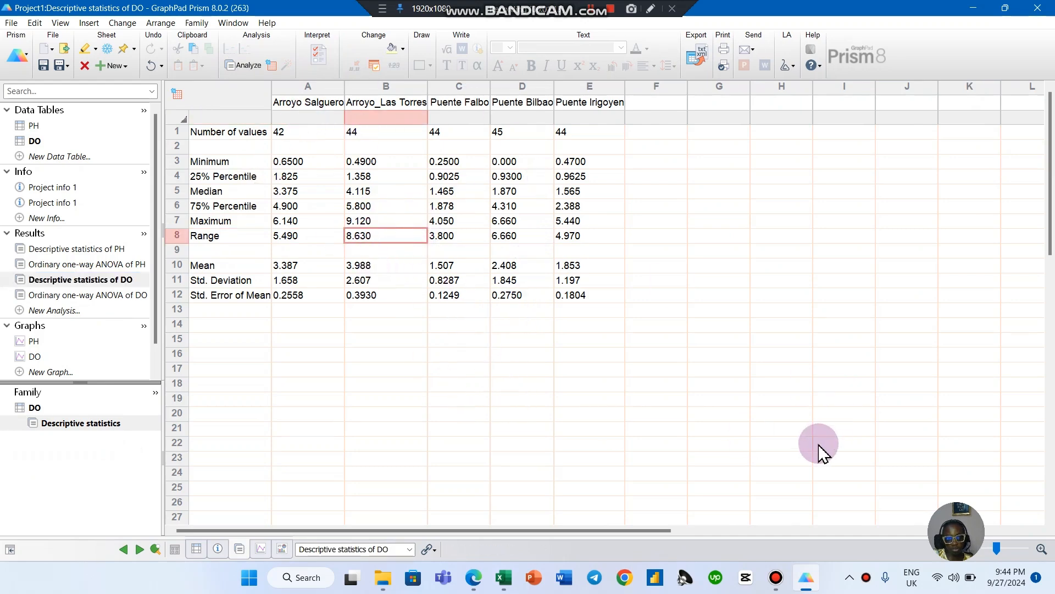
pyautogui.click(112, 295)
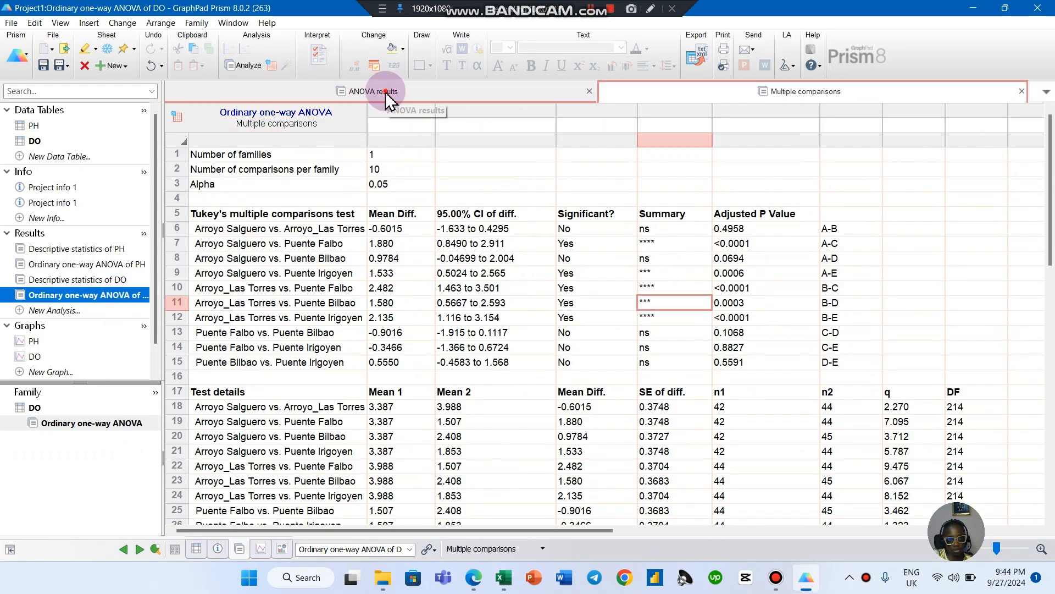
pyautogui.click(388, 92)
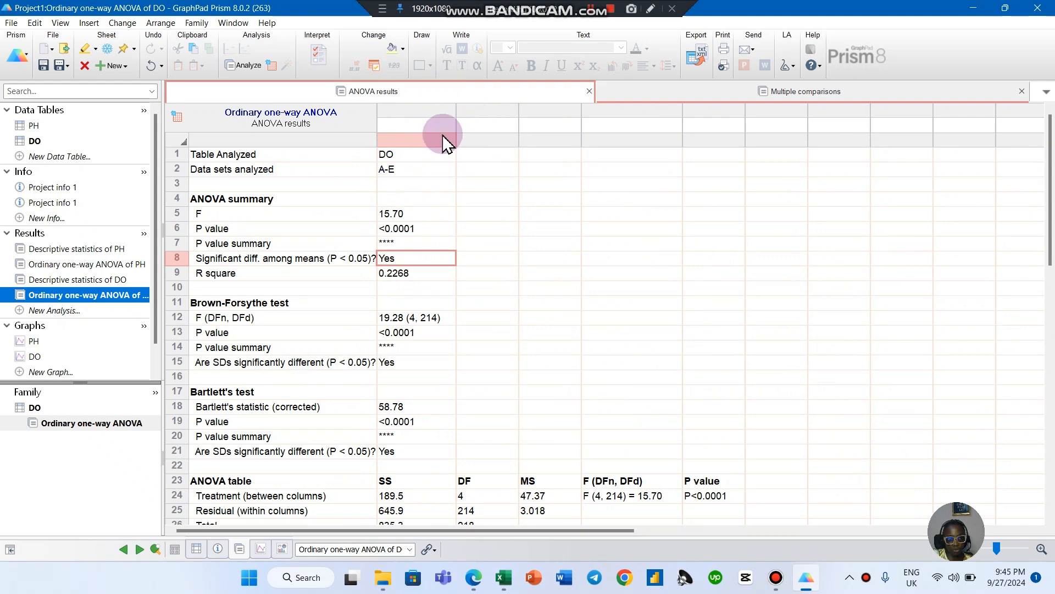
pyautogui.scroll(-2, 459, 139)
pyautogui.scroll(2, 459, 139)
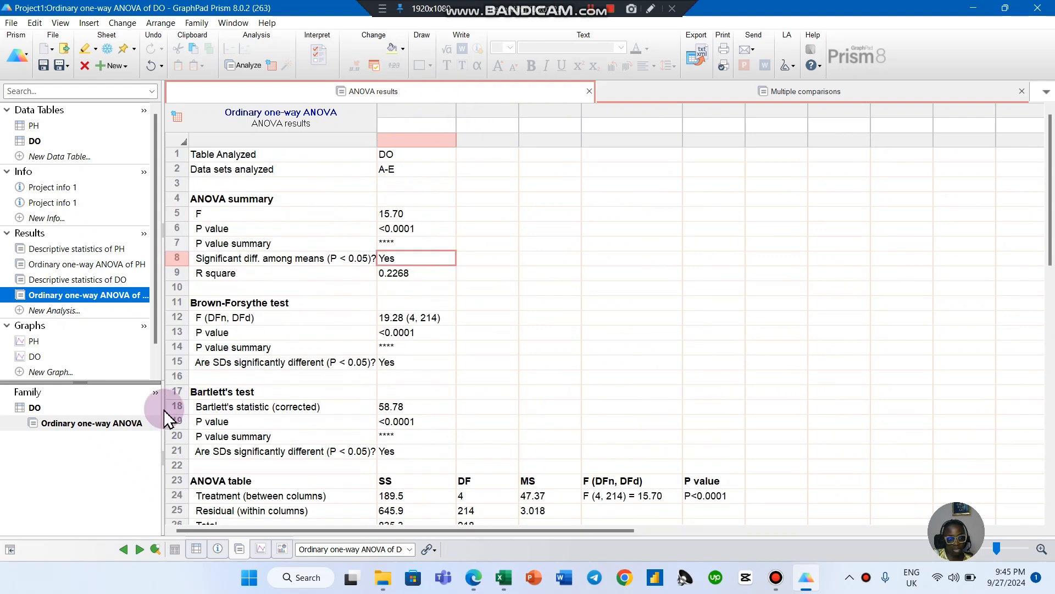
pyautogui.click(123, 423)
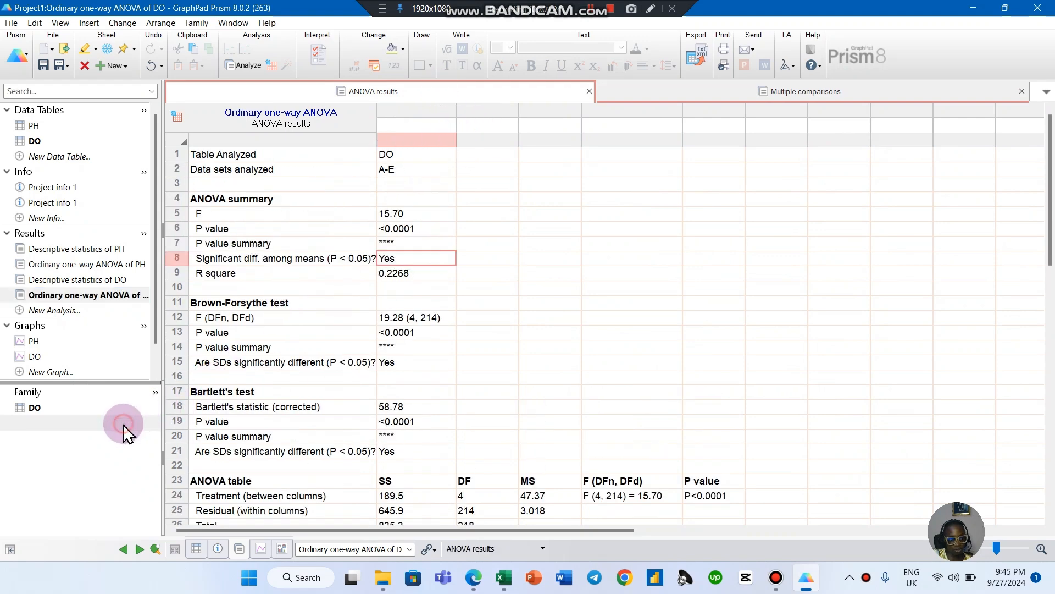
# Open the DO graph and change its horizontal axis title from pH to DO
pyautogui.click(38, 356)
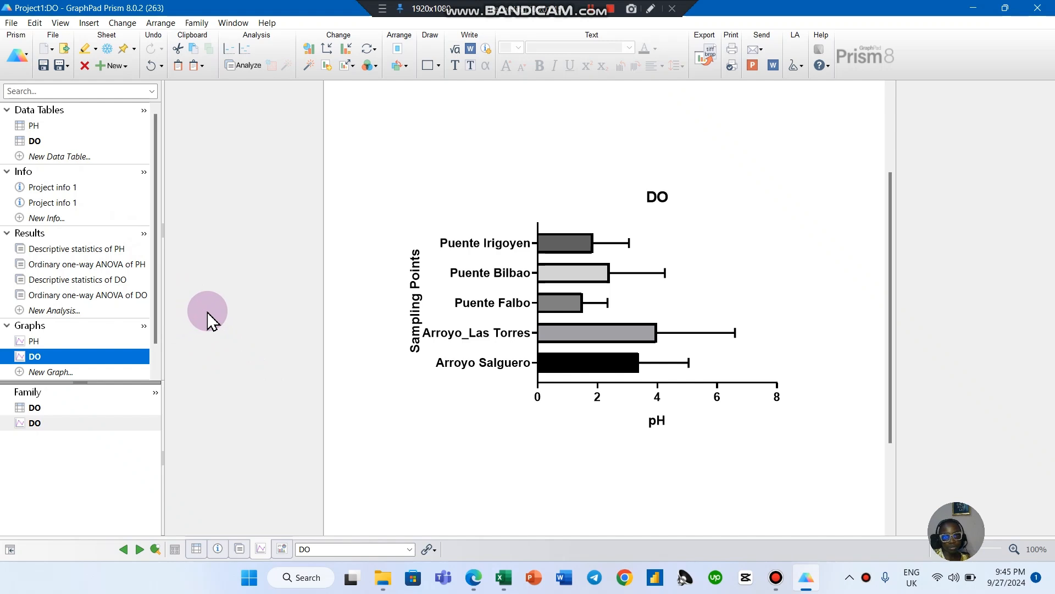
pyautogui.click(664, 424)
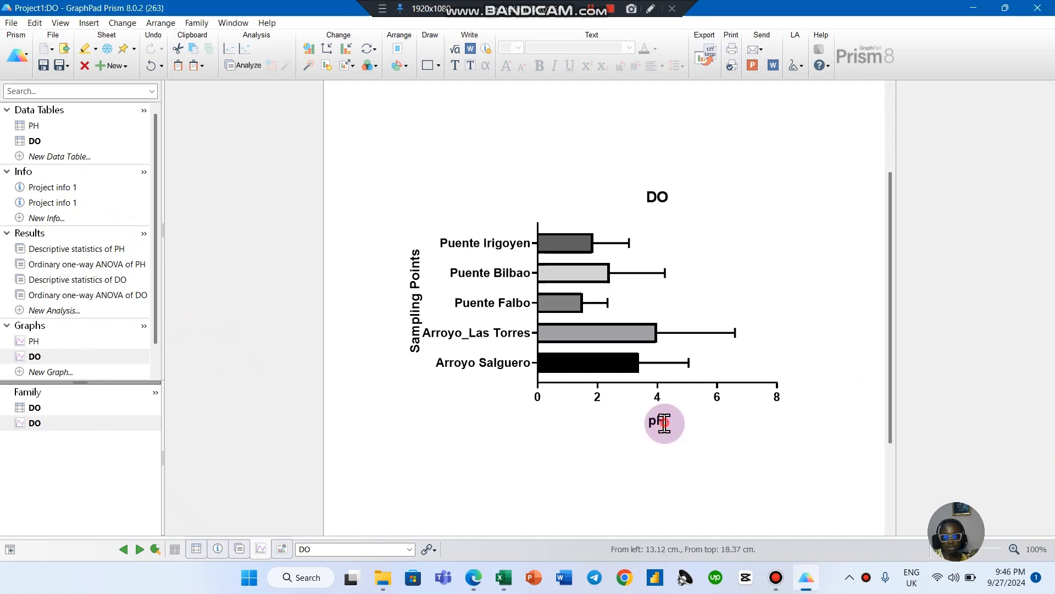
pyautogui.doubleClick(663, 424)
pyautogui.write('D')
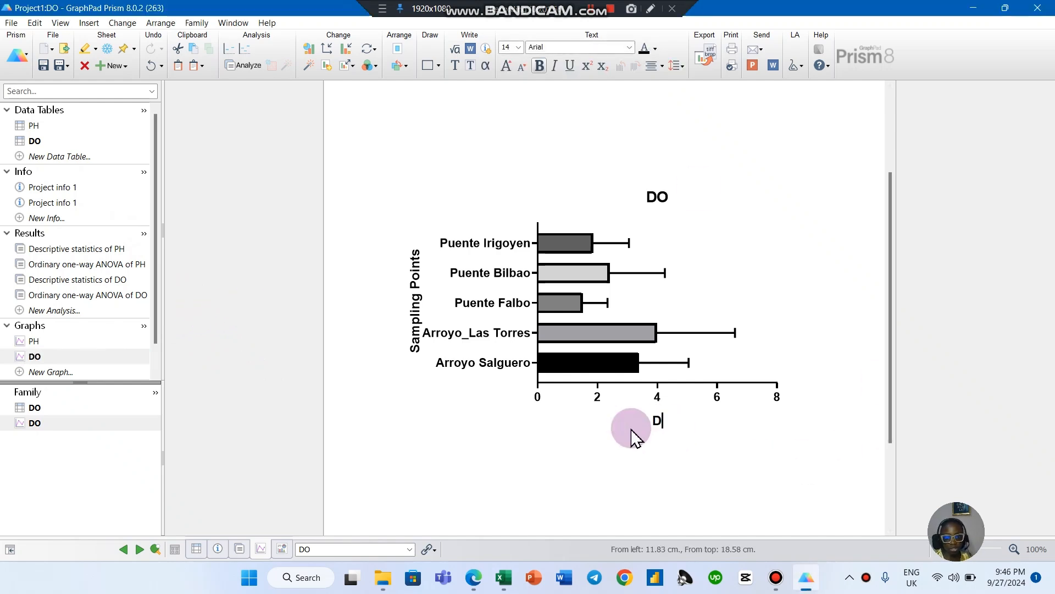
pyautogui.write('O')
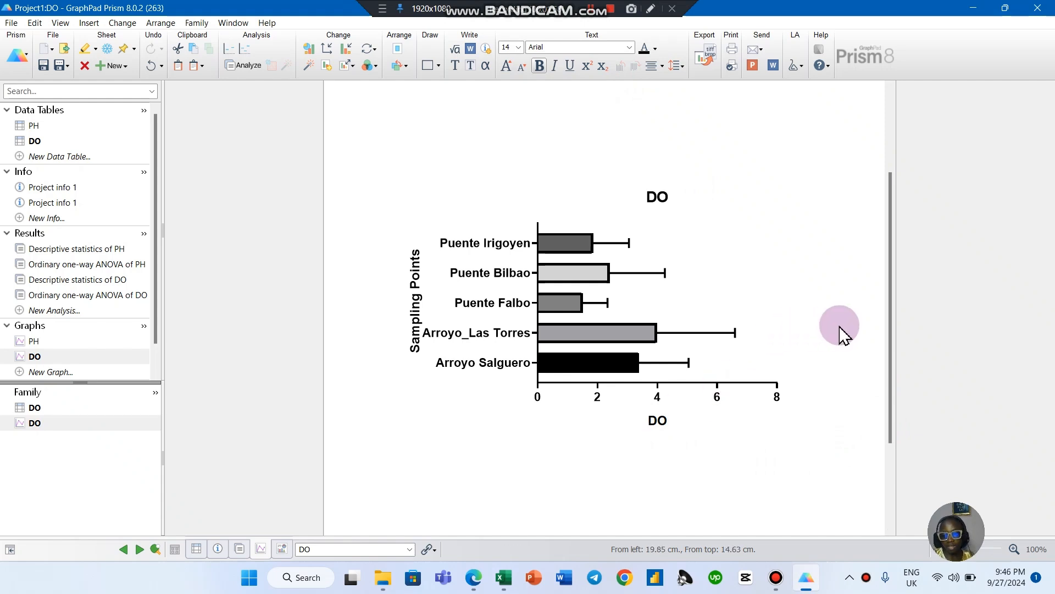
pyautogui.click(594, 16)
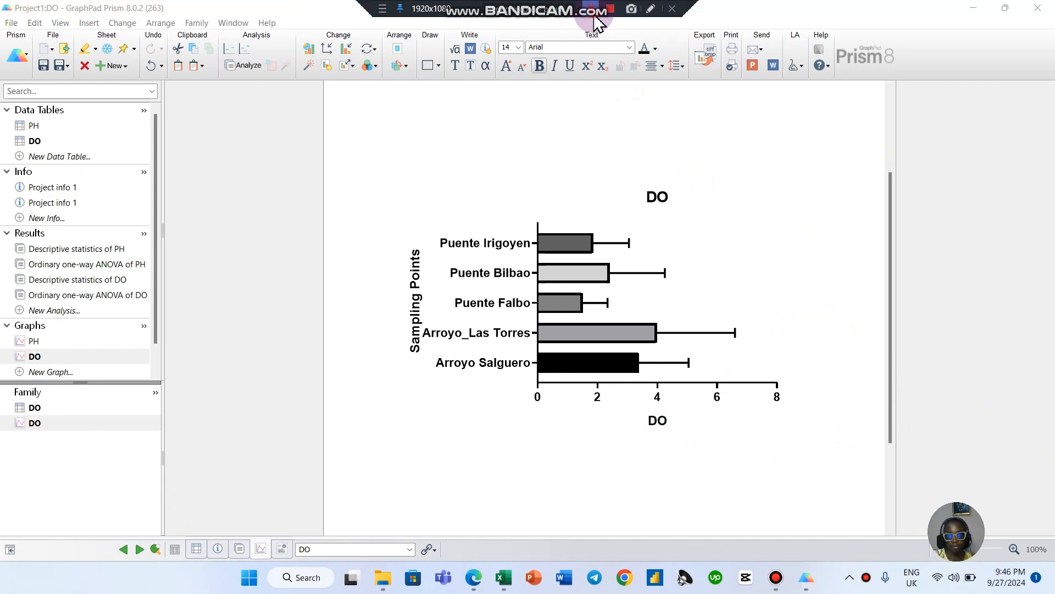
pyautogui.click(799, 213)
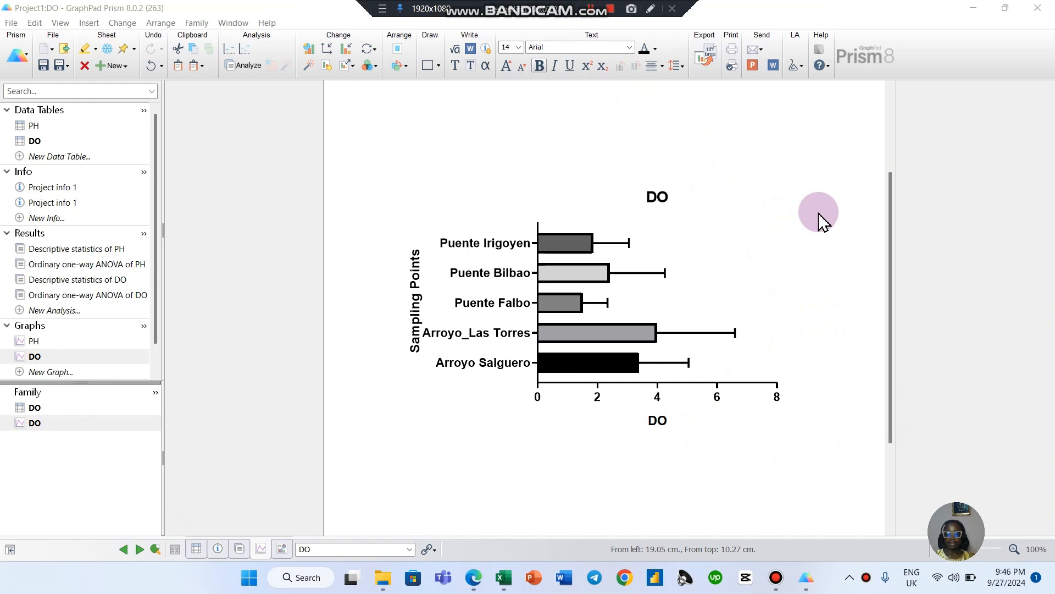